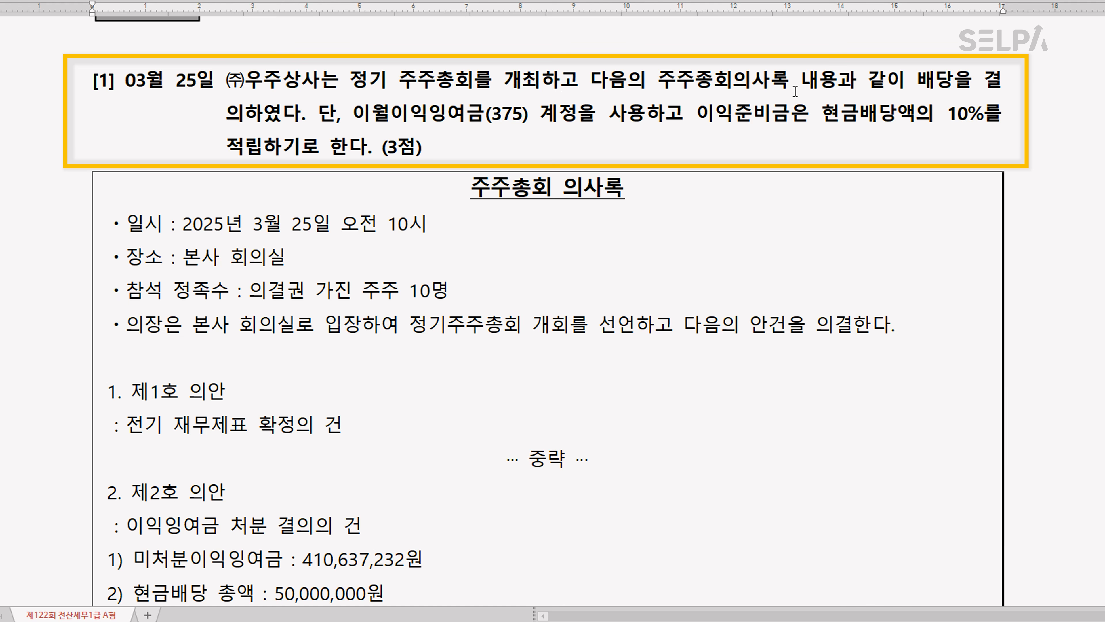
Colour the phrase "배당을 결의" in question [1] red and insert ">> 미지급" right after it
click(921, 79)
drag(925, 87, 244, 111)
key(ctrl+m)
key(r)
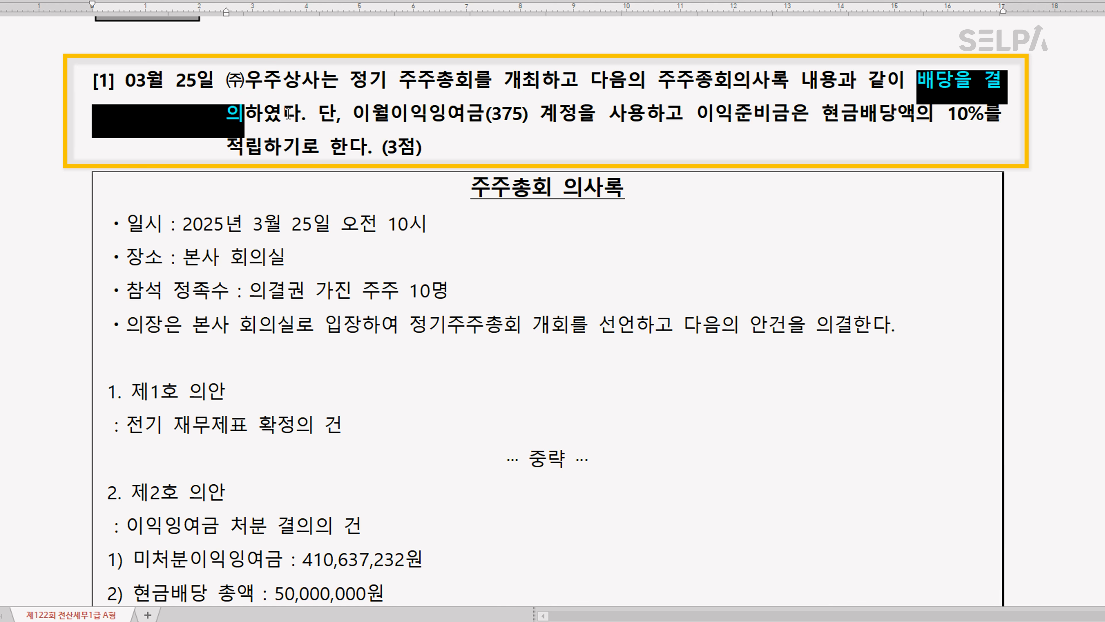
click(249, 116)
text(>> )
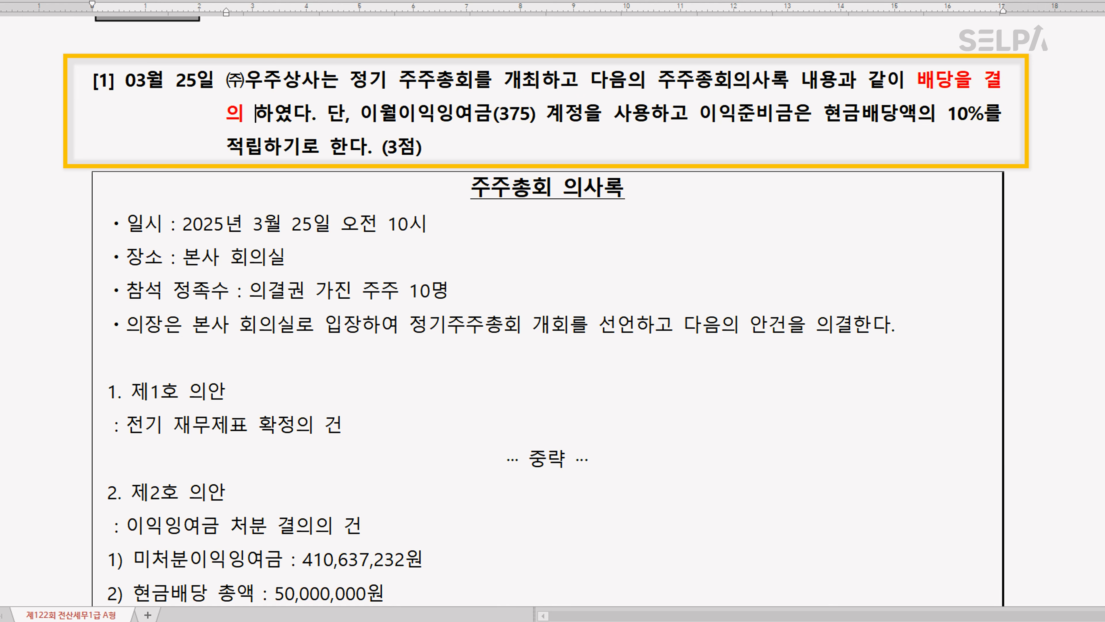
text(미지급)
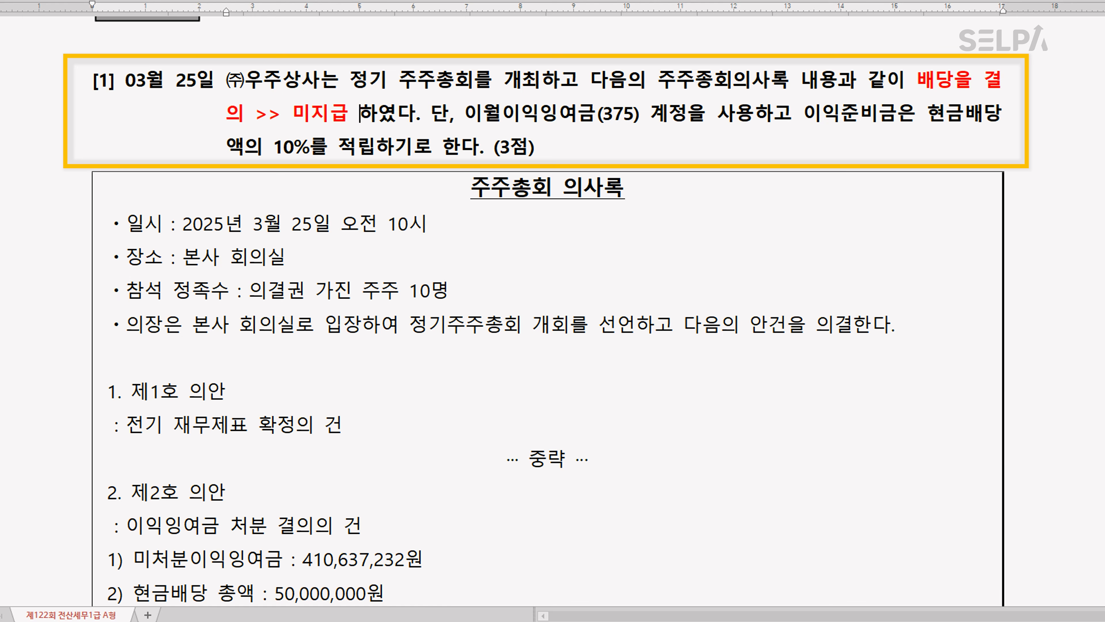
Colour the phrase "이월이익잉여금(375) 계정을 사용" in question [1] blue
drag(465, 115, 312, 147)
key(ctrl+m)
key(b)
key(Escape)
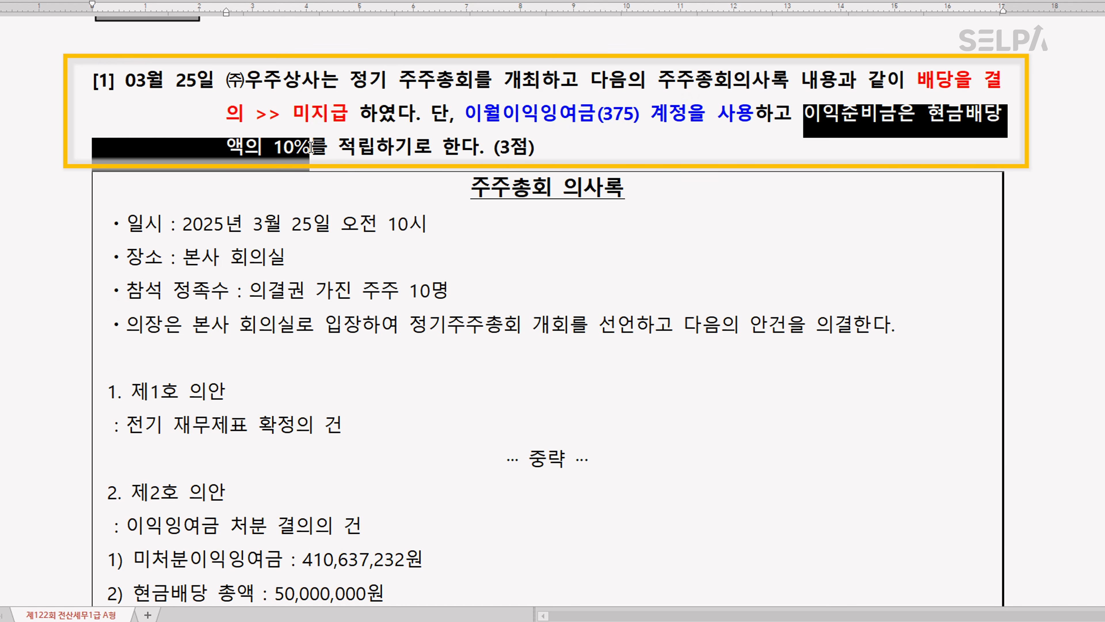
Colour "이익준비금은 현금배당액의 10%" in question [1] green and insert ">> 5,000,000" right after it
key(ctrl+m)
key(g)
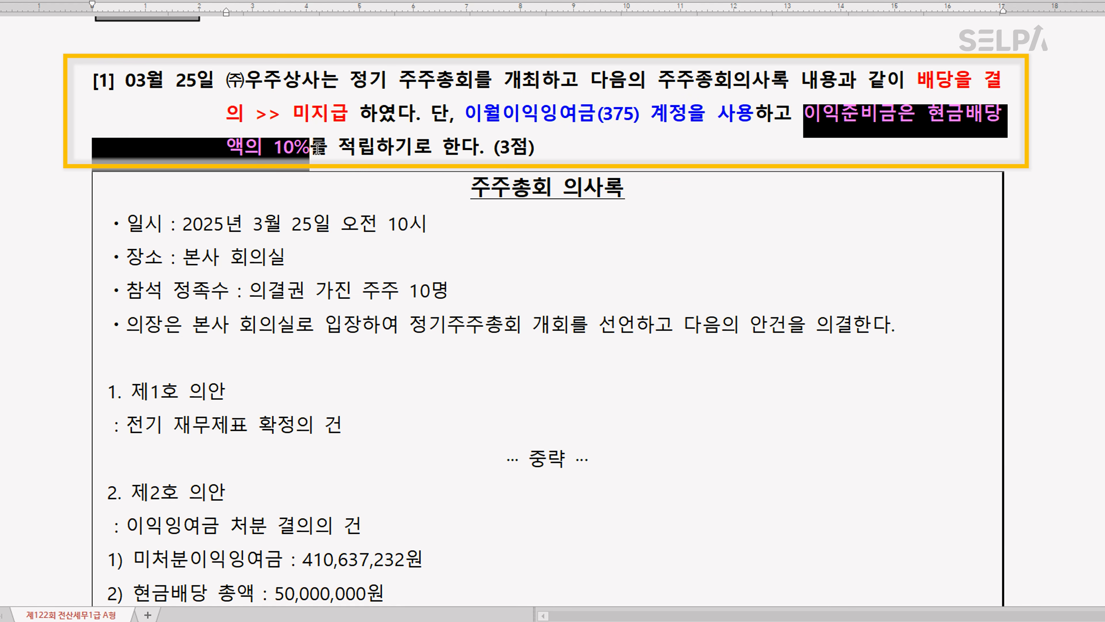
click(311, 148)
text(>>)
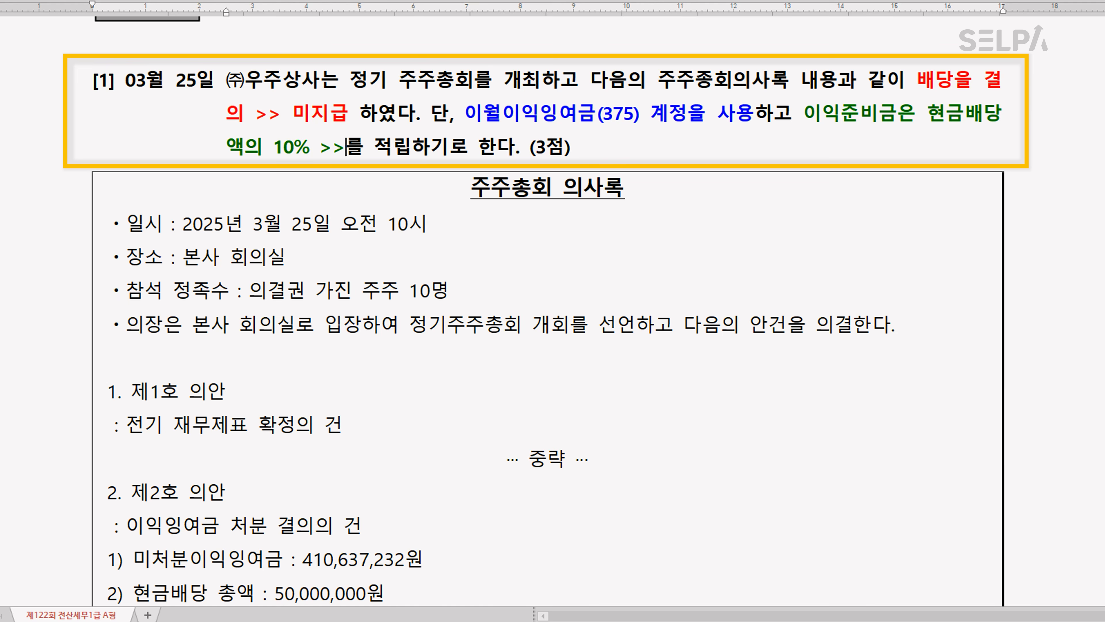
scroll(414, 405, down, 1)
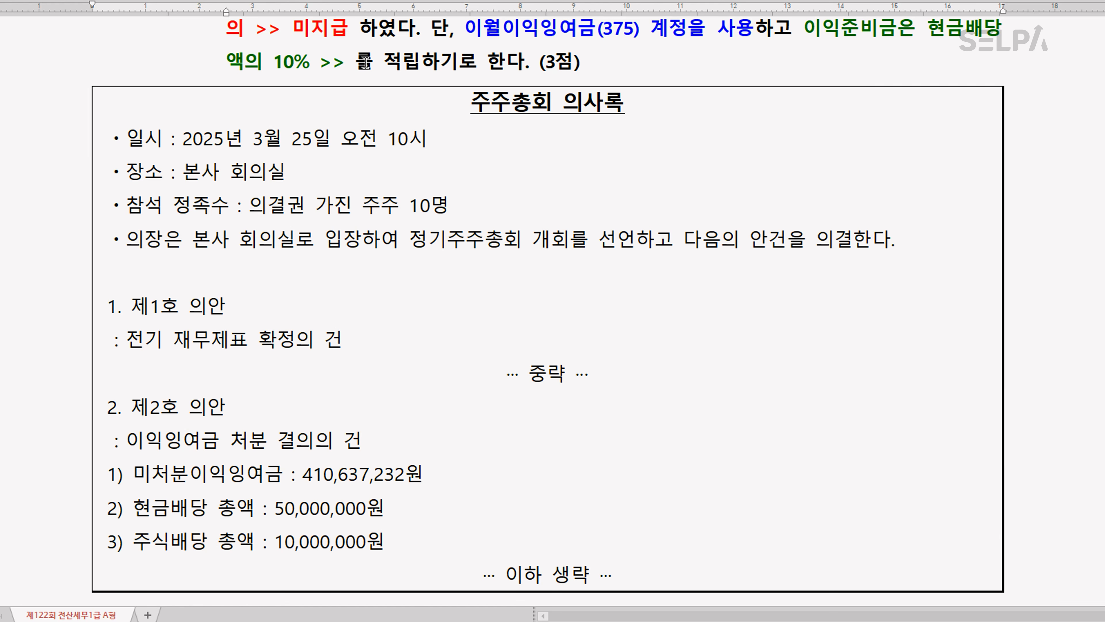
text(5,000,000)
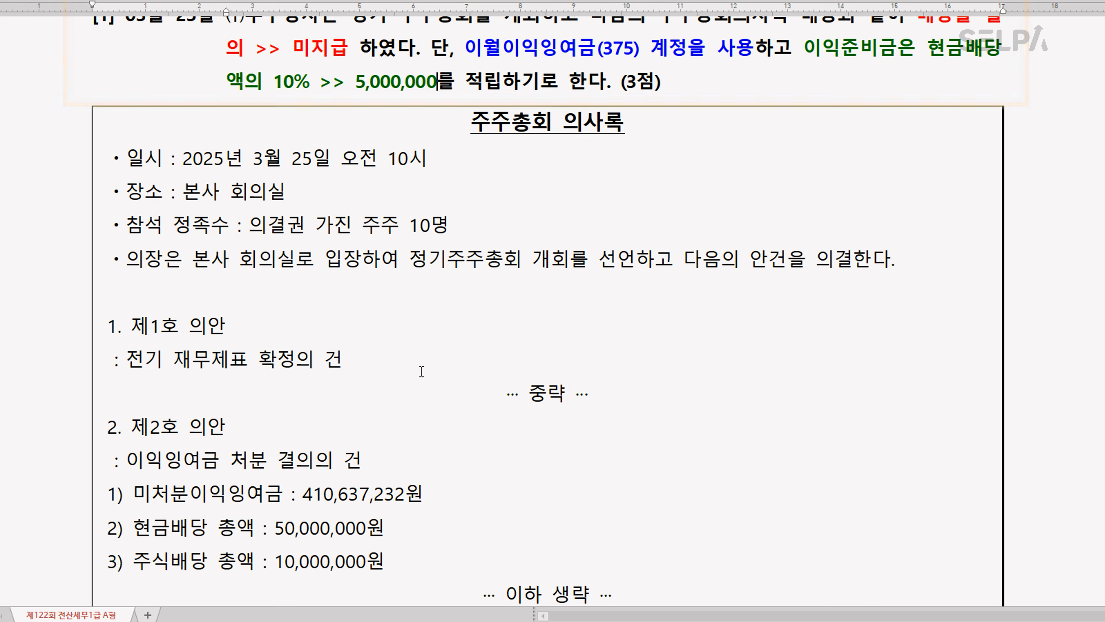
Colour the "현금배당 총액" item under 제2호 의안 red and the "주식배당 총액" item blue
scroll(427, 399, down, 1)
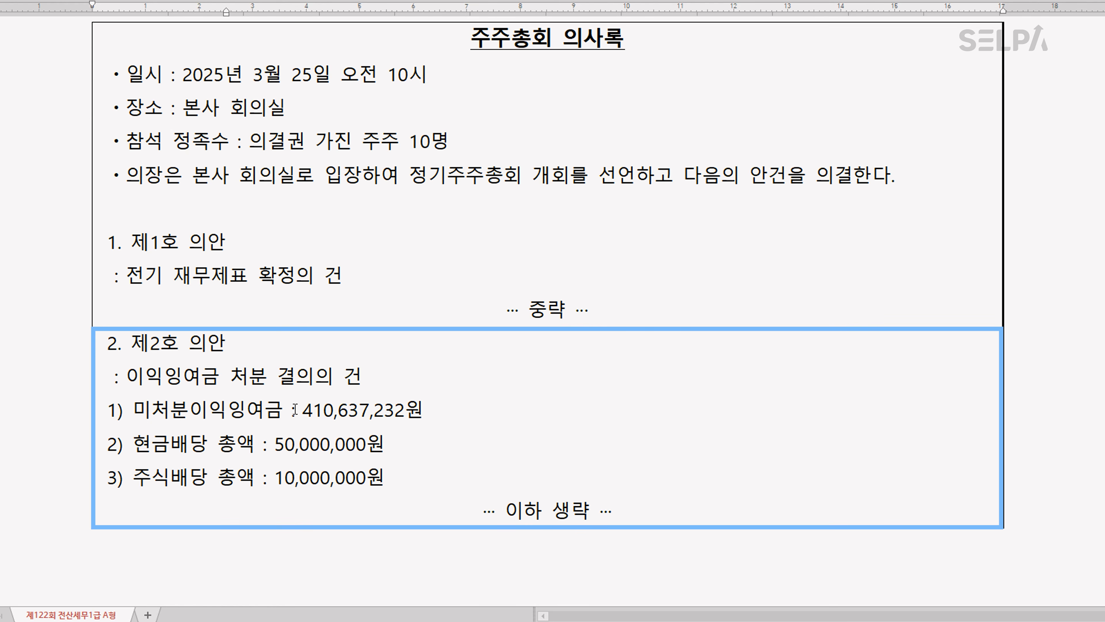
drag(133, 448, 397, 457)
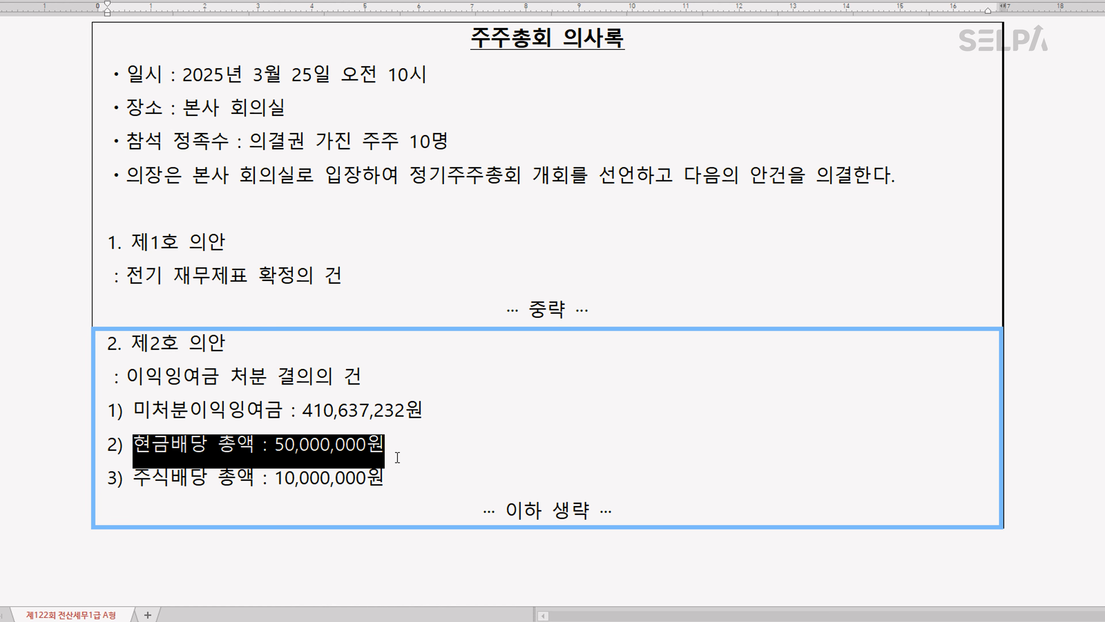
drag(133, 483, 397, 487)
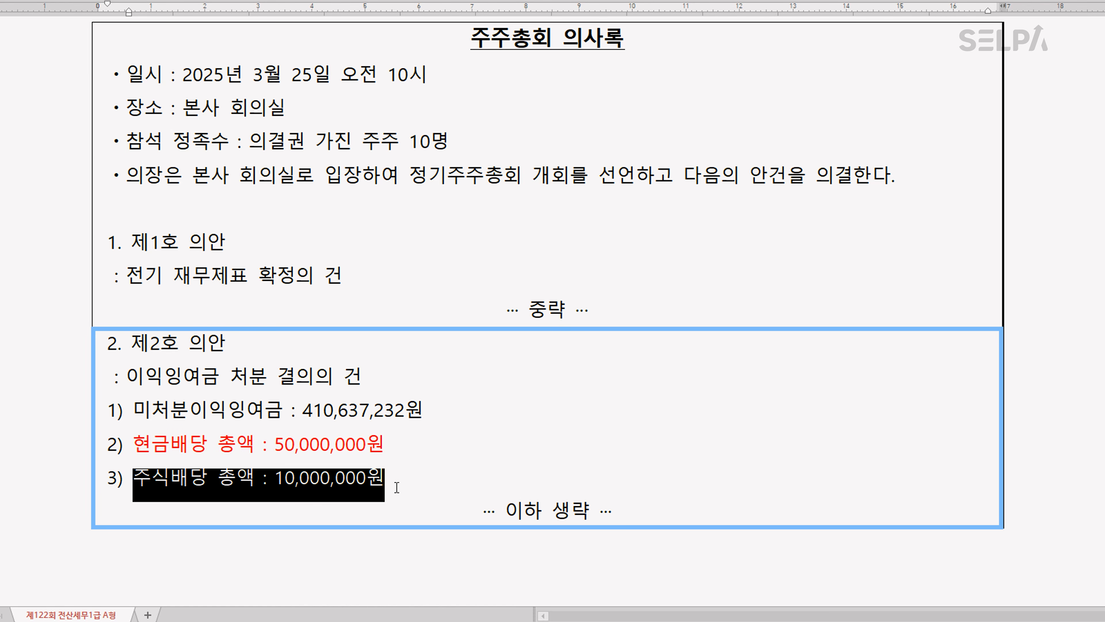
Append ">> 미지급배당금" to the end of the 현금배당 총액 line, without leaving an extra line break
scroll(424, 501, up, 3)
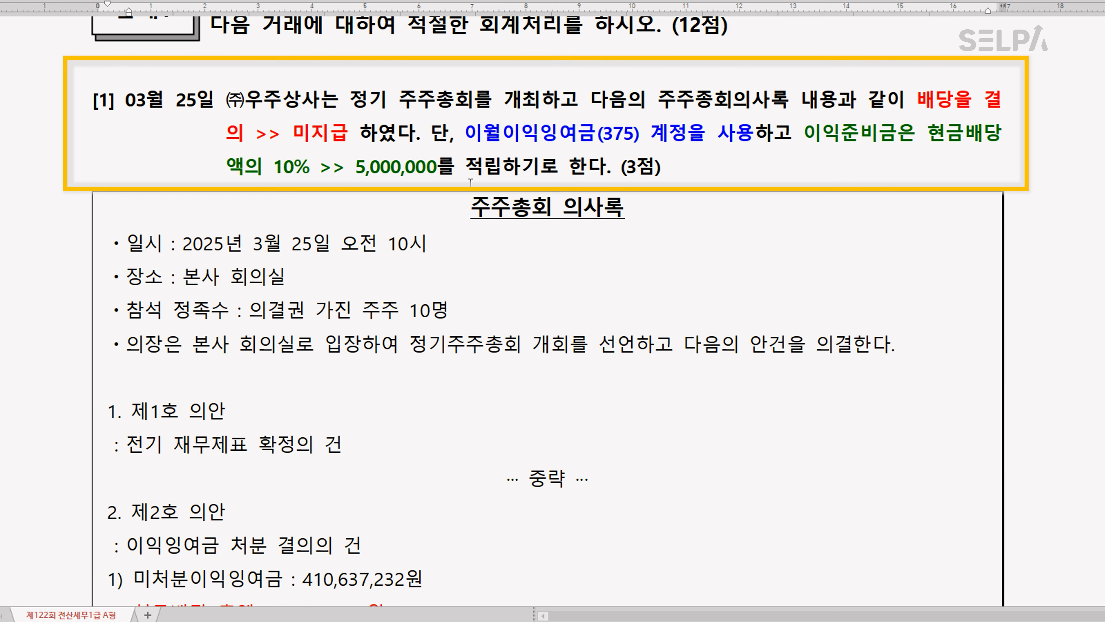
scroll(438, 187, down, 4)
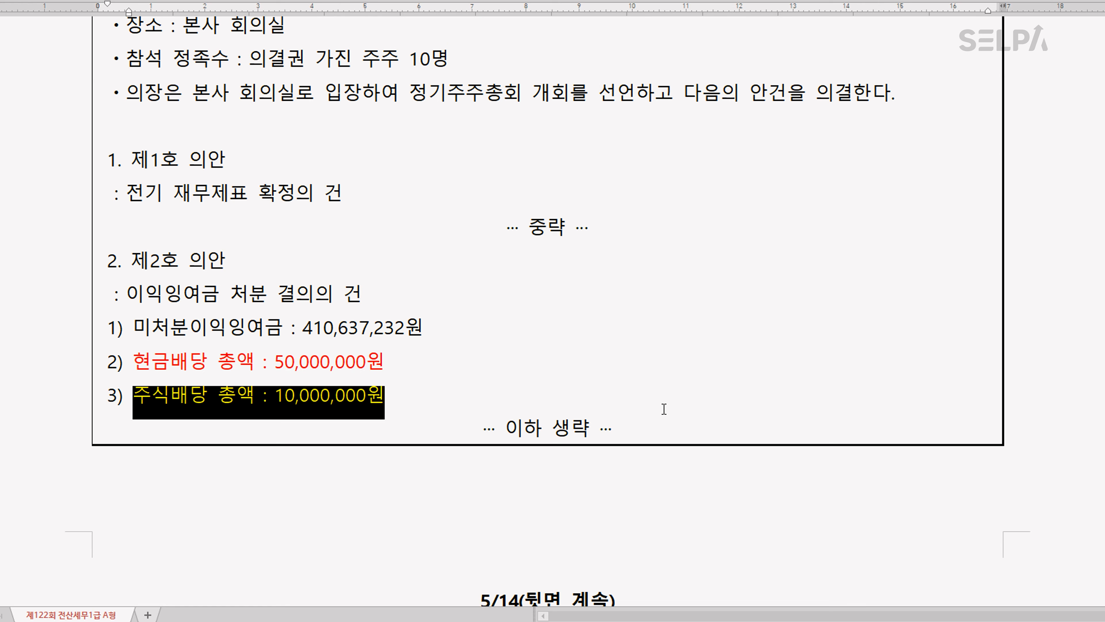
click(392, 361)
text(>>)
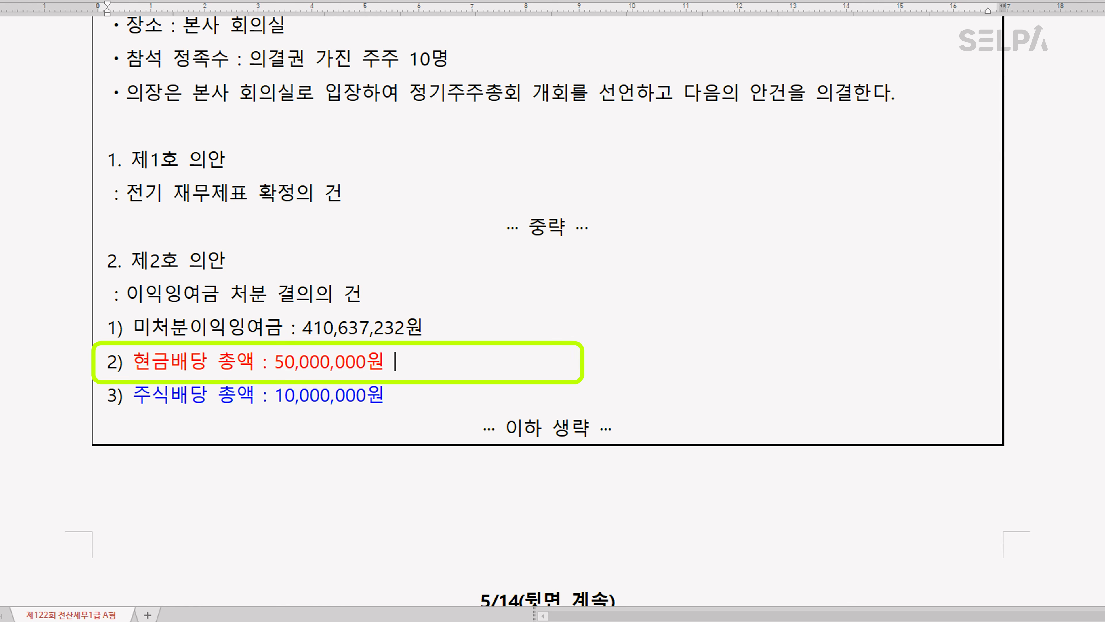
text(  미지급)
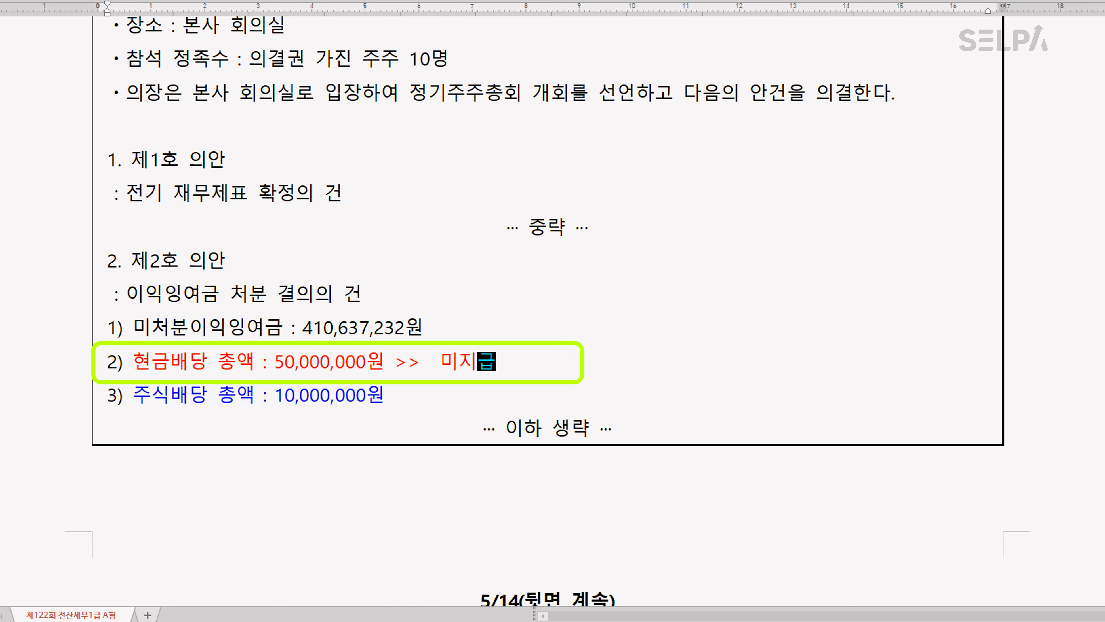
text(배당금)
key(Return)
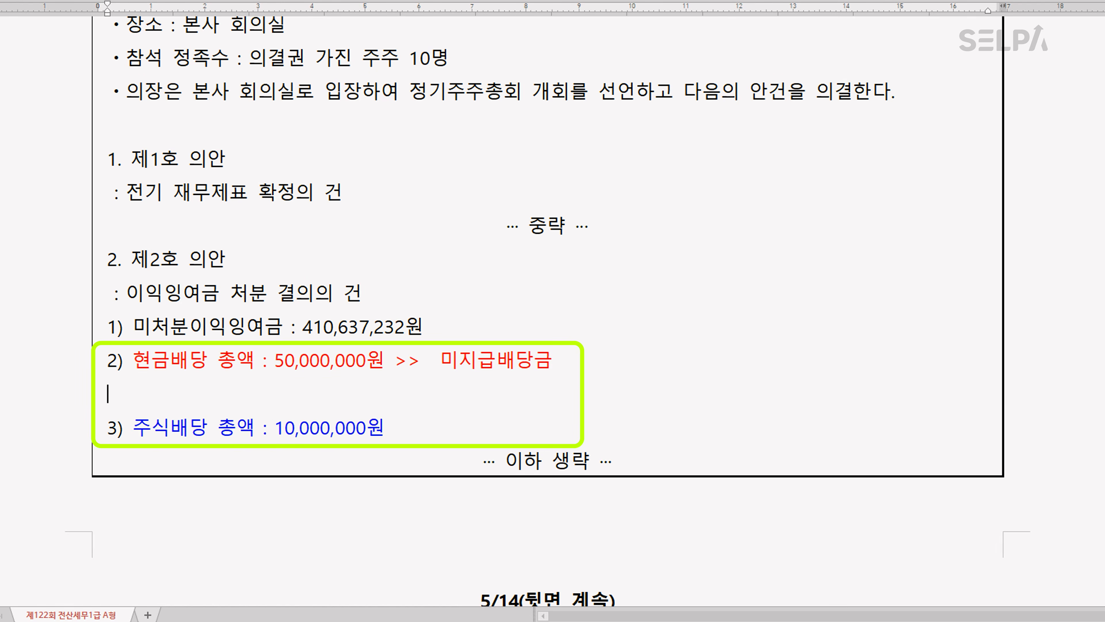
key(BackSpace)
Append ">> 미교부주식배당금" to the end of the 주식배당 총액 line
key(Down)
text(>> )
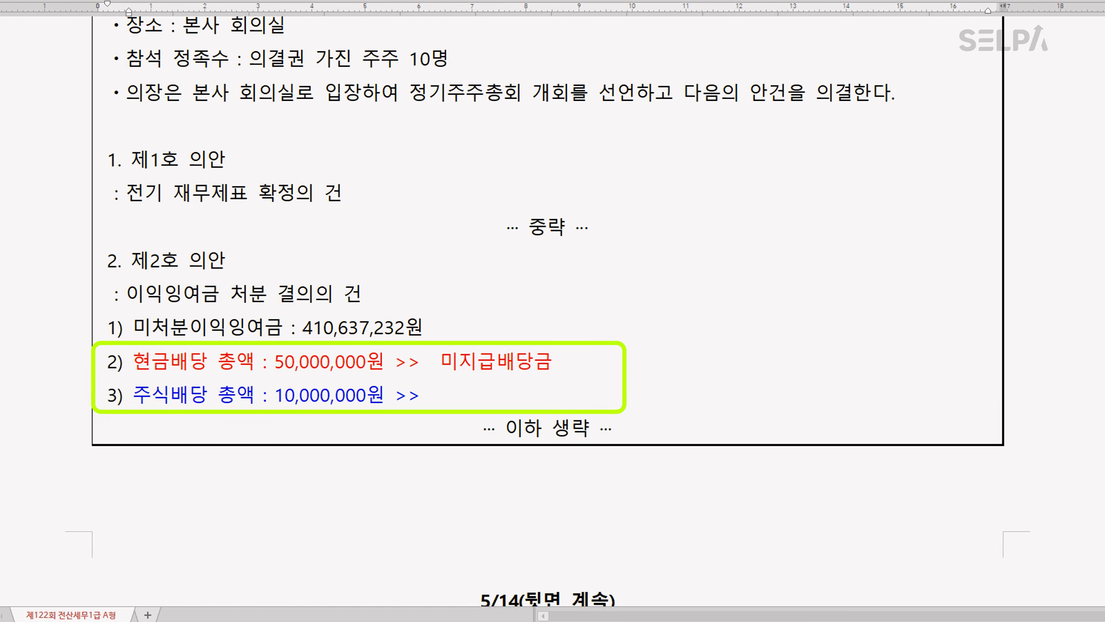
text(미교부)
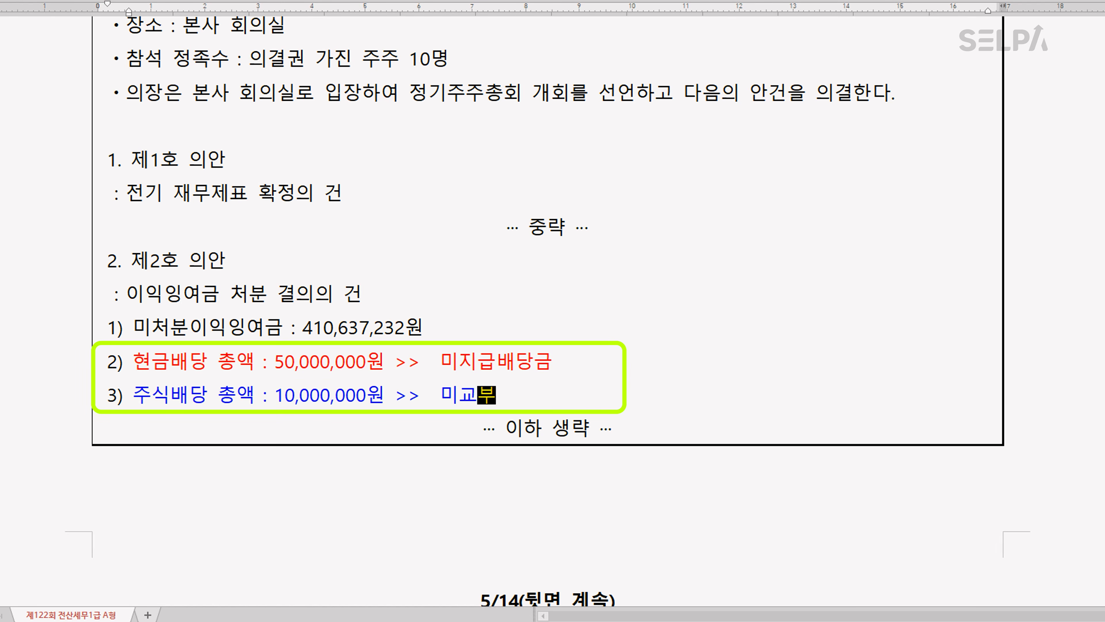
text(줏식배당금)
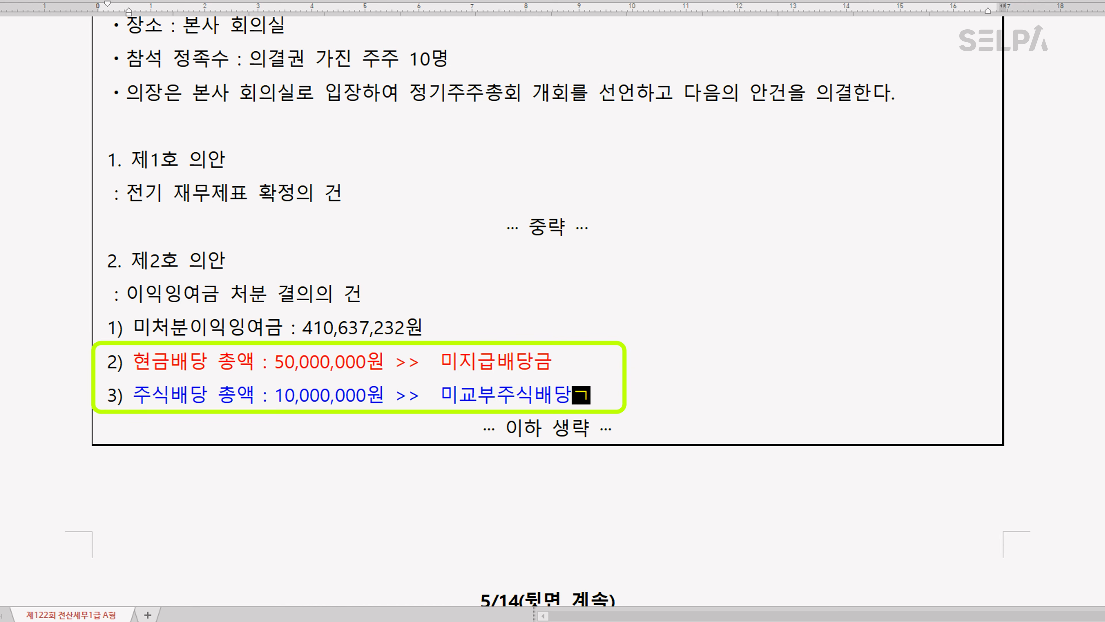
Switch to KcLep, open the 일반전표입력 screen and move its window up so the whole entry form shows
scroll(553, 212, up, 3)
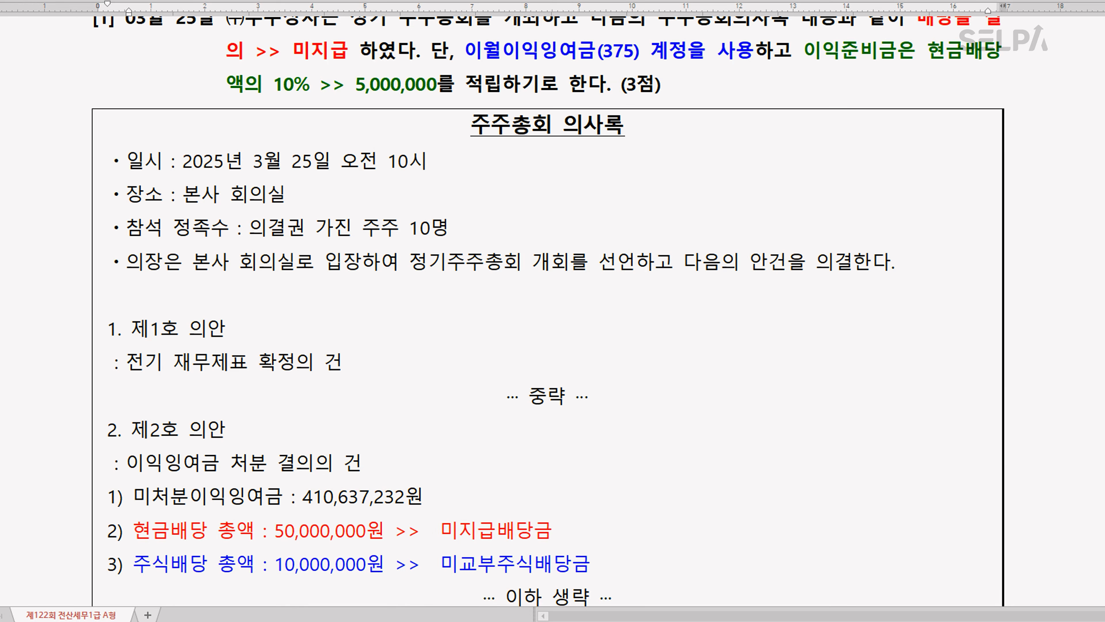
key(alt+Tab)
key(ctrl+Return)
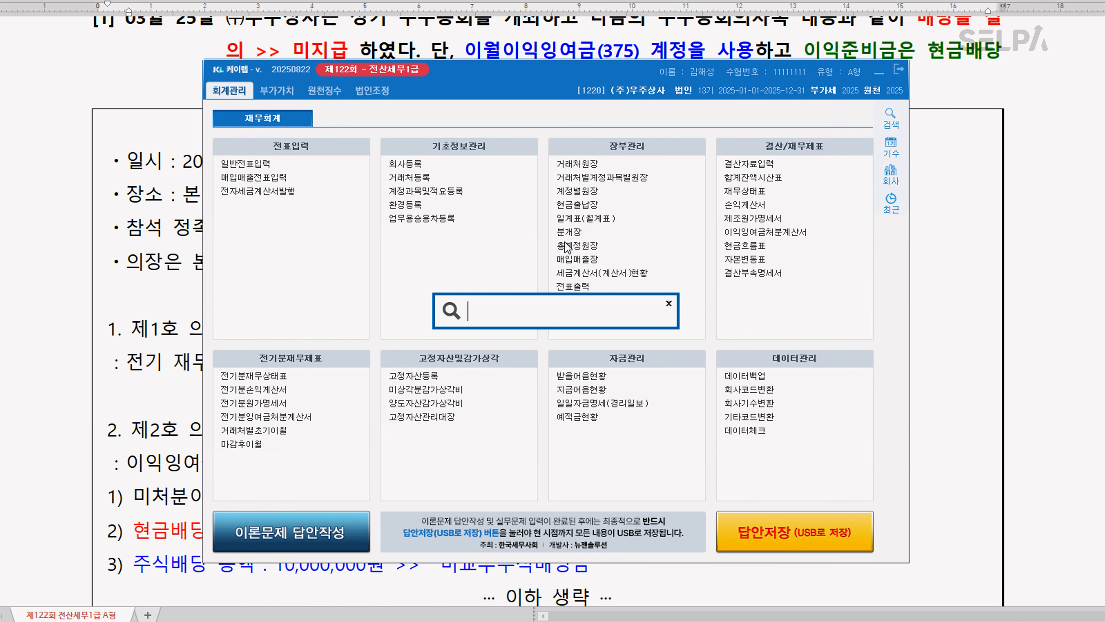
text(ㅇㅂ)
key(Return)
key(Return)
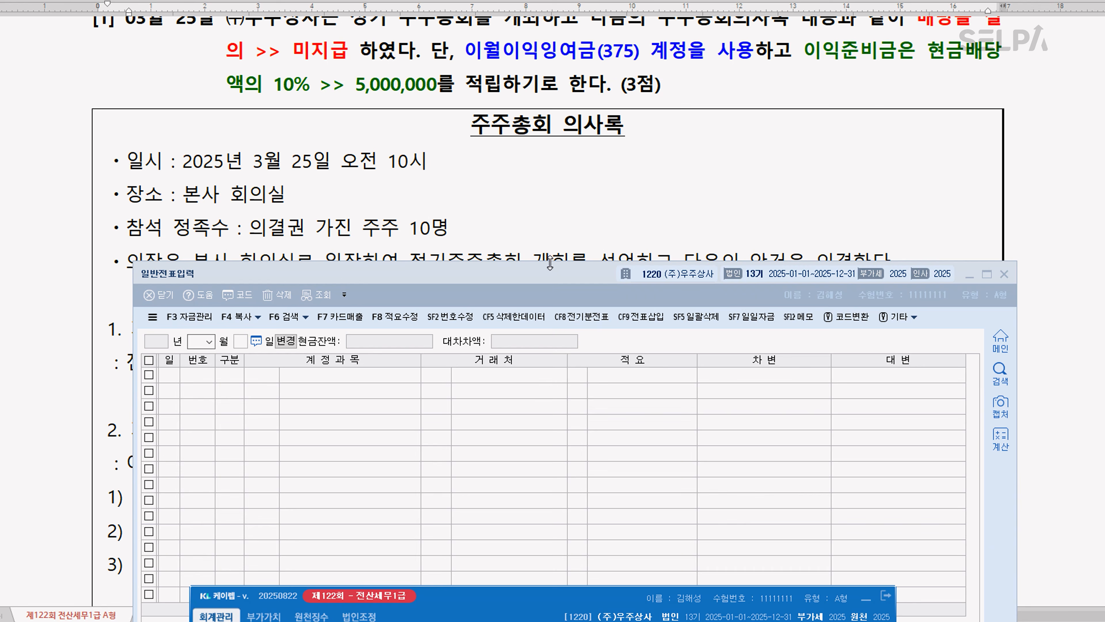
drag(567, 277, 566, 171)
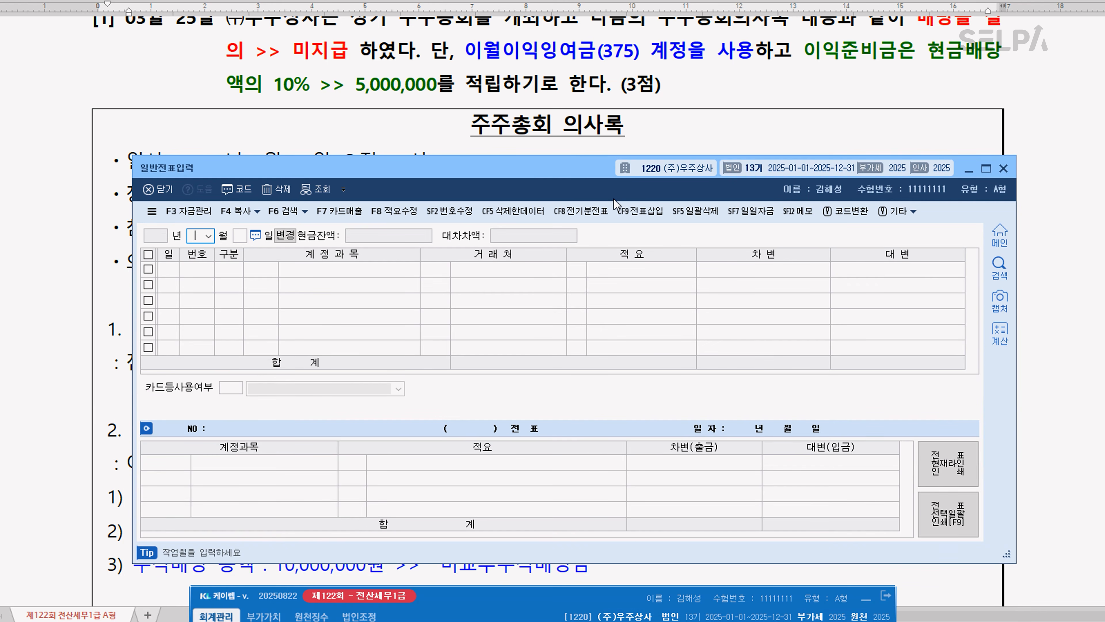
Set the voucher date to month 03, day 25, keeping question [1] in view above the form
scroll(593, 104, up, 2)
text(03)
key(Return)
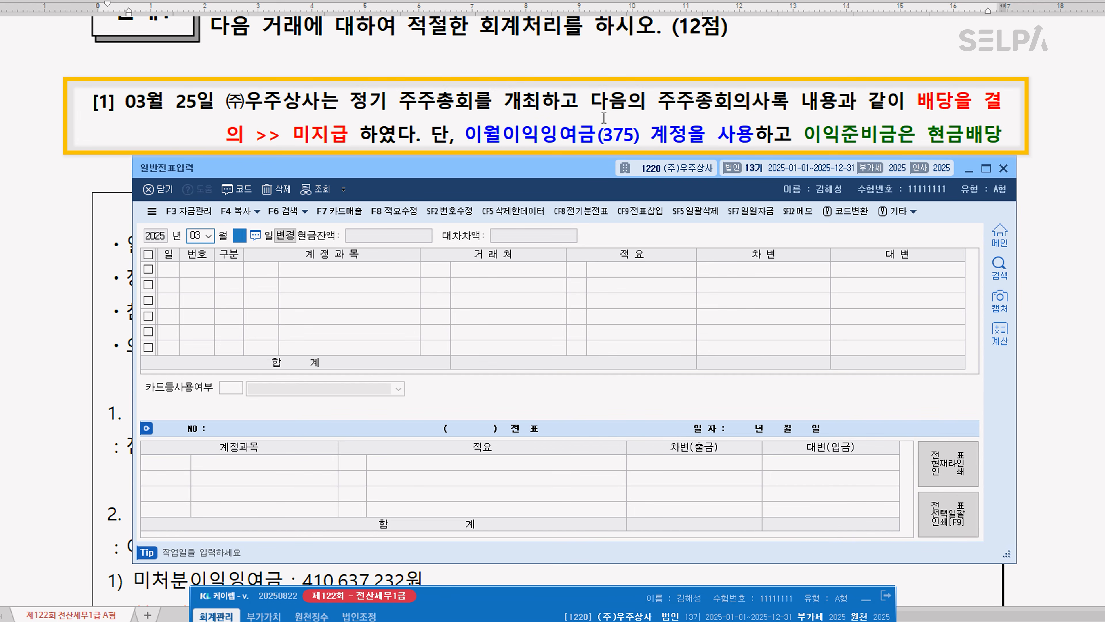
text(25)
key(Return)
Enter a credit (대변) line for account 0265 미지급배당금 with the amount 50,000,000
text(4)
key(Return)
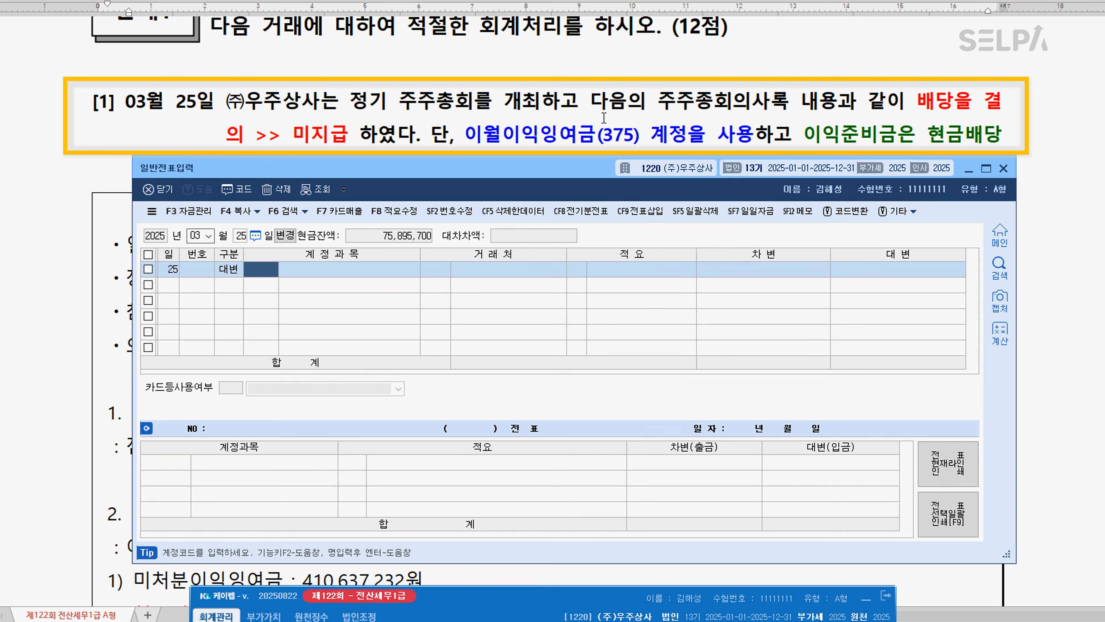
text(미지급)
key(Return)
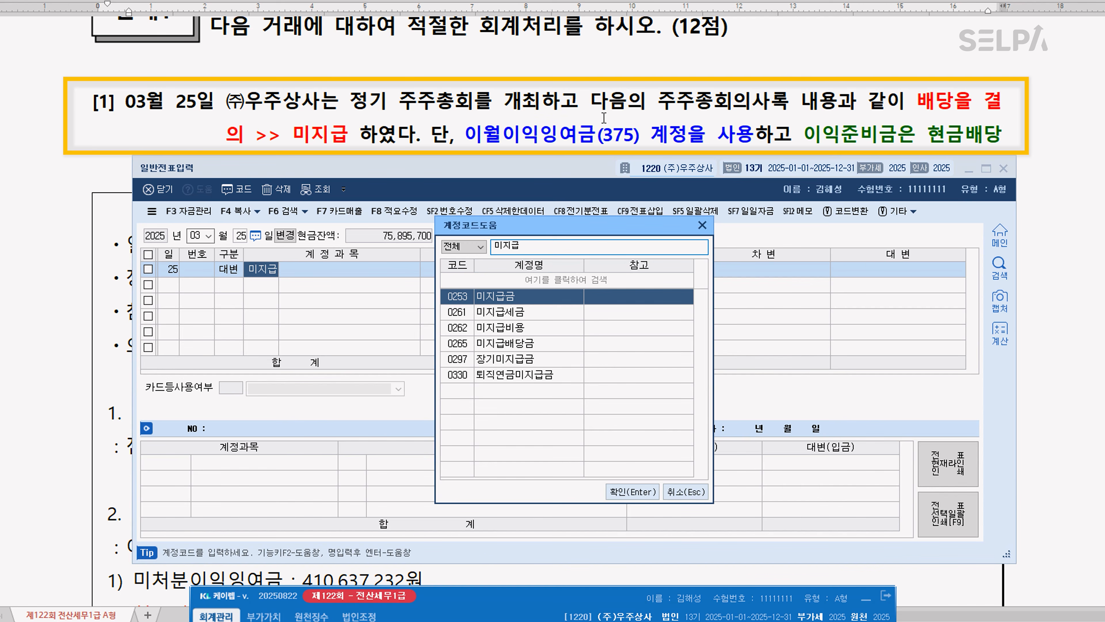
key(Down)
key(Down)
key(Down)
key(Return)
key(Return)
key(Return)
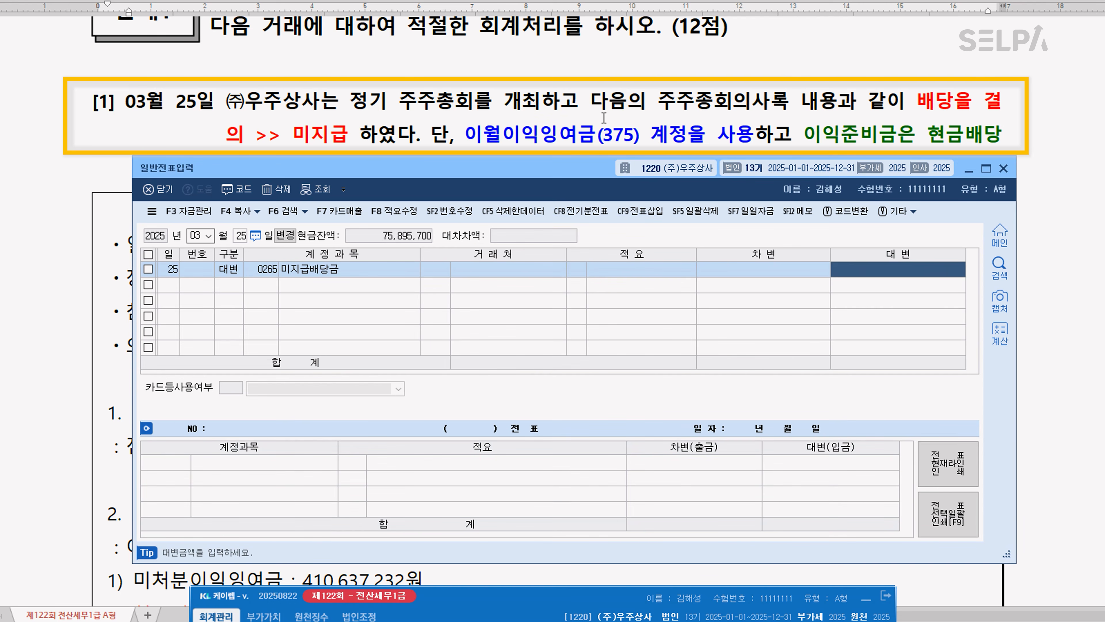
text(50000000)
key(Return)
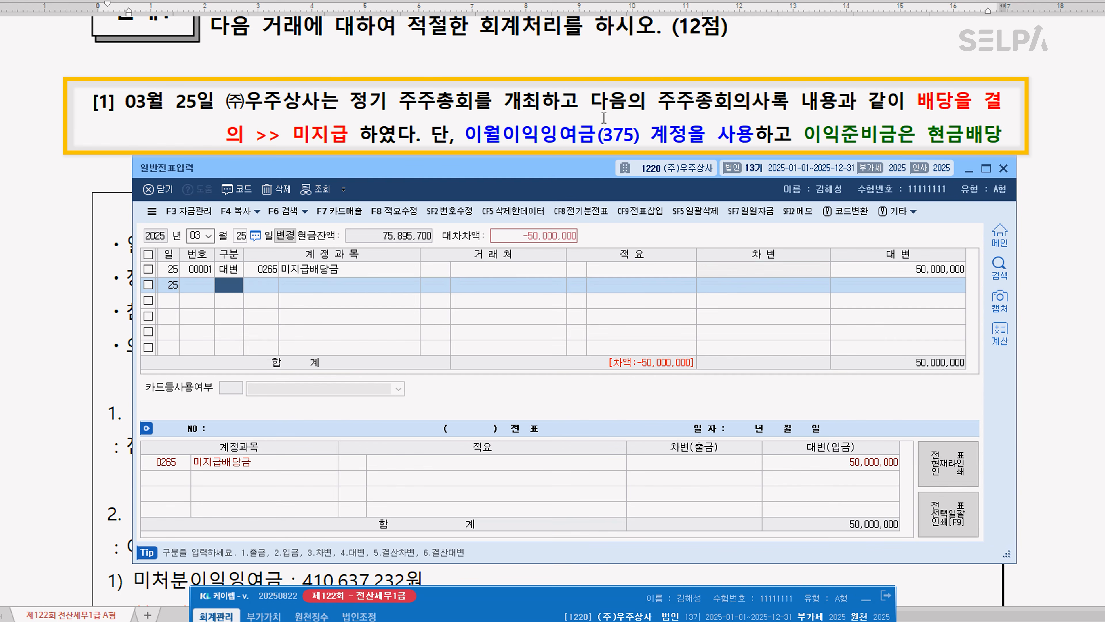
Add a credit (대변) line for account 0387 미교부주식배당금 with the amount 10,000,000
text(4미교부)
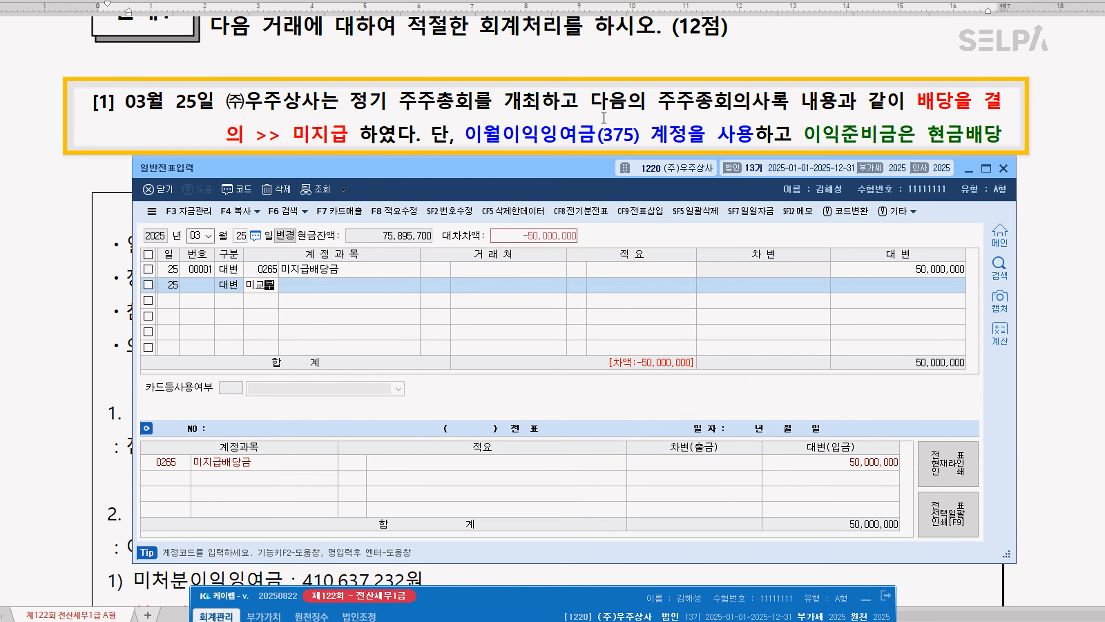
key(Return)
key(Return)
key(Return)
key(Return)
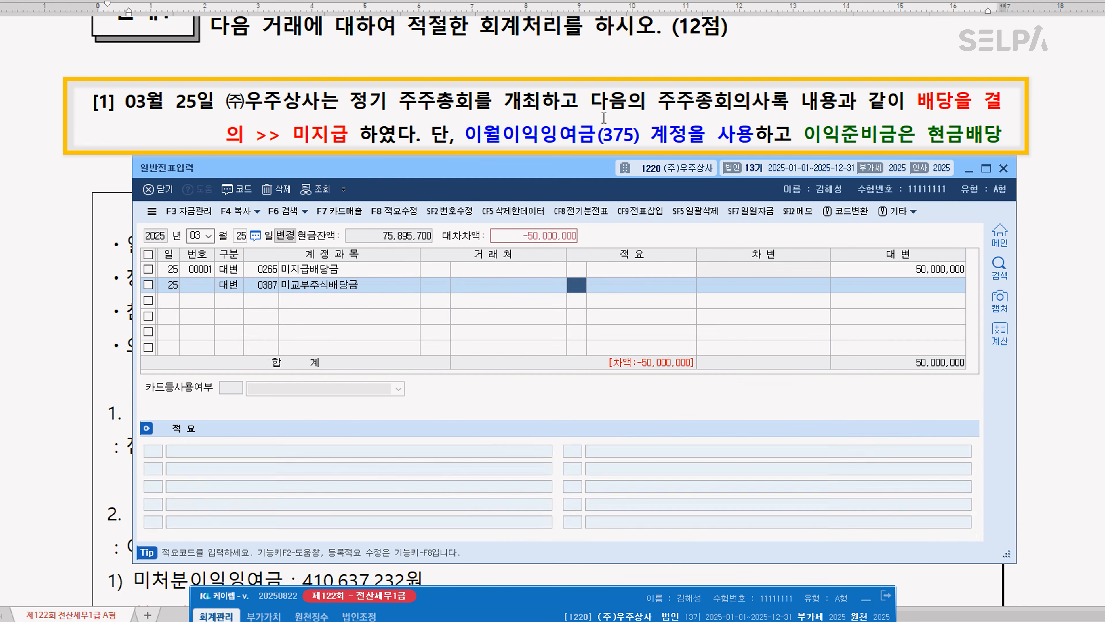
text(10,000,000)
Add a credit (대변) line for account 0351 이익준비금 with the amount 5,000,000
key(Return)
text(4)
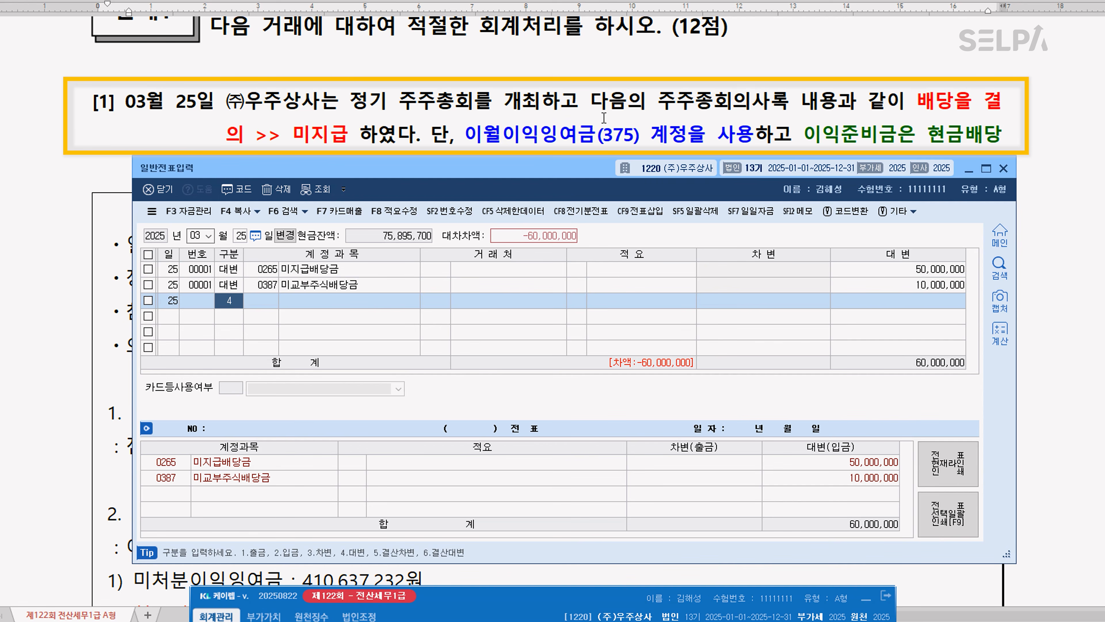
key(Return)
text(이익)
key(Return)
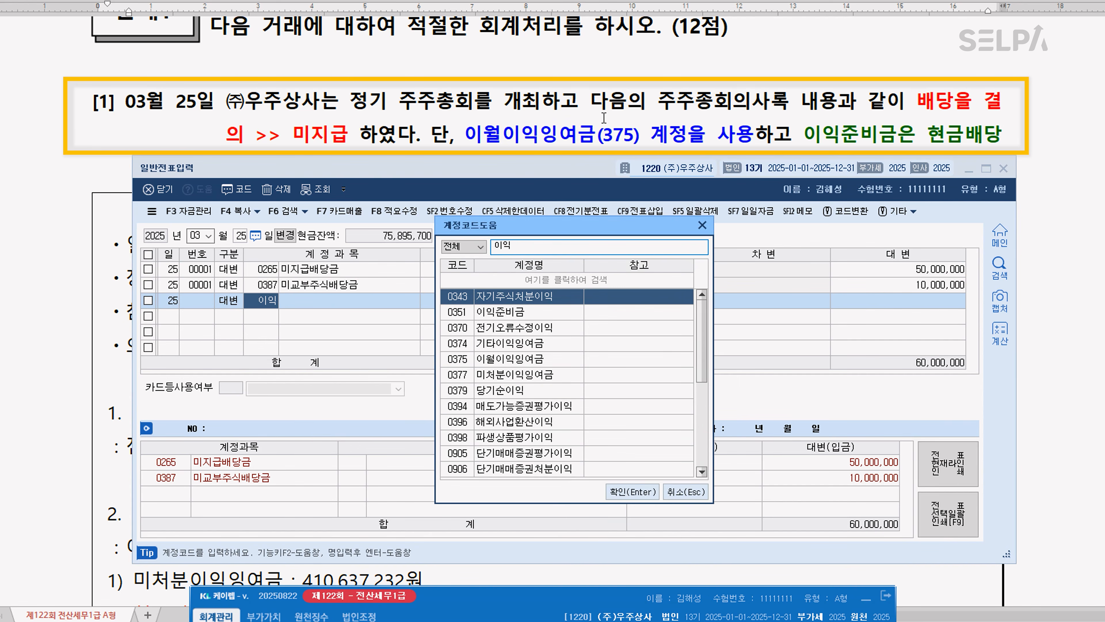
key(Down)
key(Return)
key(Return)
key(Return)
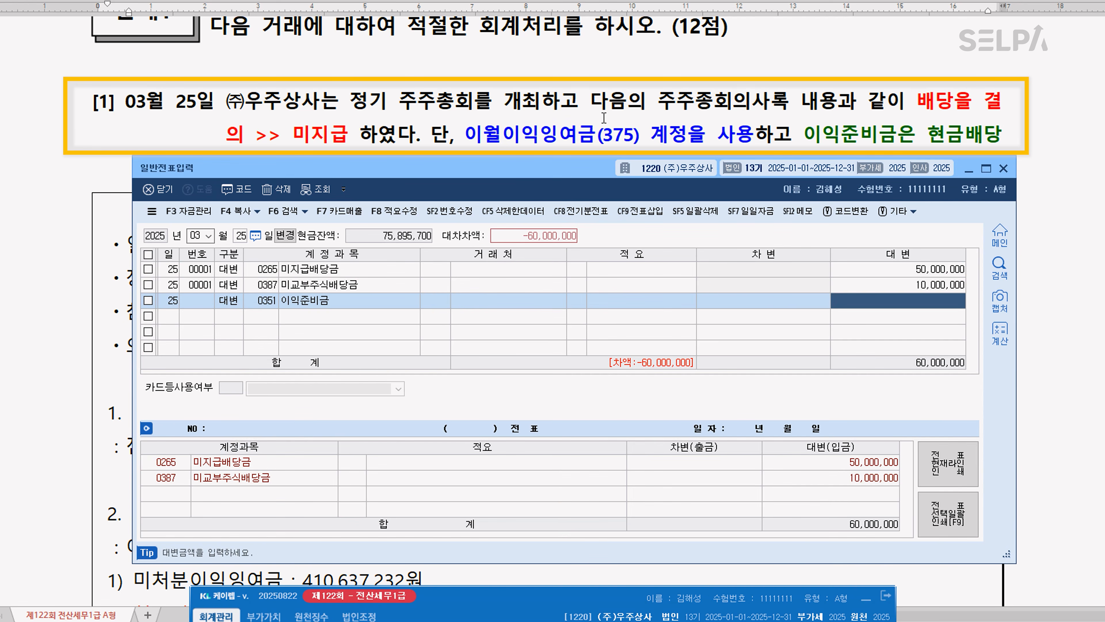
text(5000000)
Add the balancing debit (차변) line of 65,000,000 for account 375 이월이익잉여금
key(Return)
text(3)
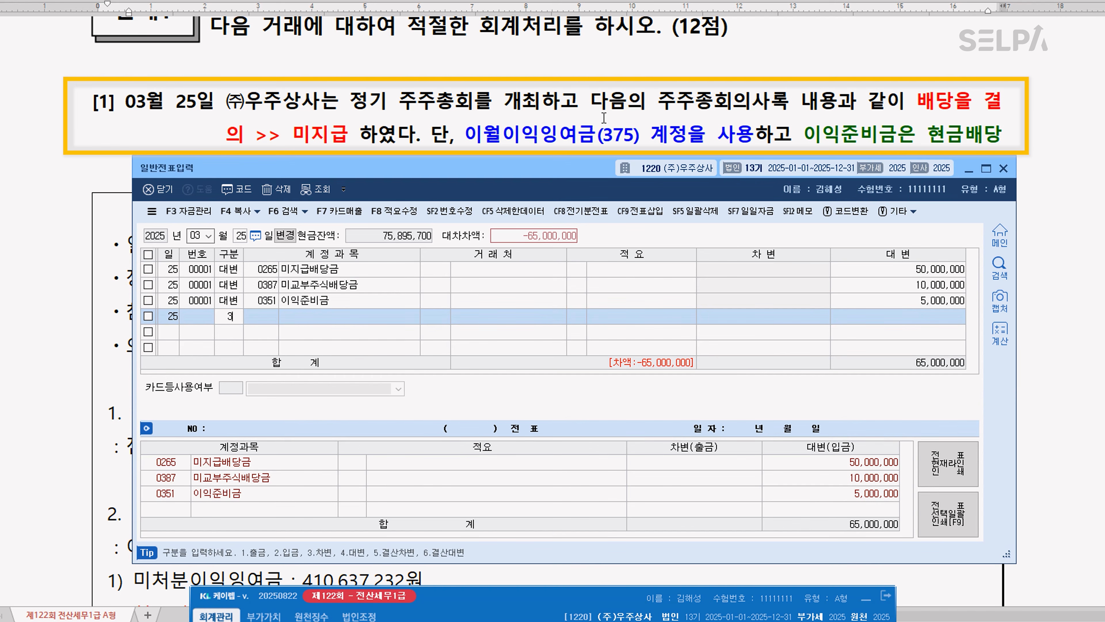
key(Return)
text(375)
key(Return)
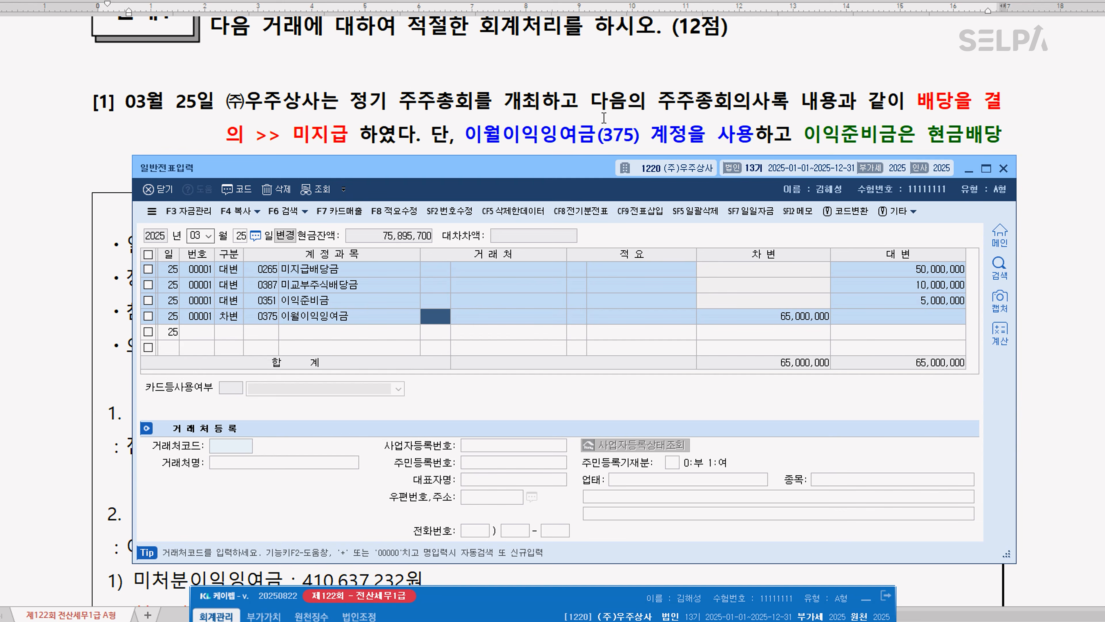
In question [2] of the exam document, highlight 제품을 판매 in yellow and colour 전자세금계산서를 발급 red
click(966, 171)
scroll(485, 355, down, 15)
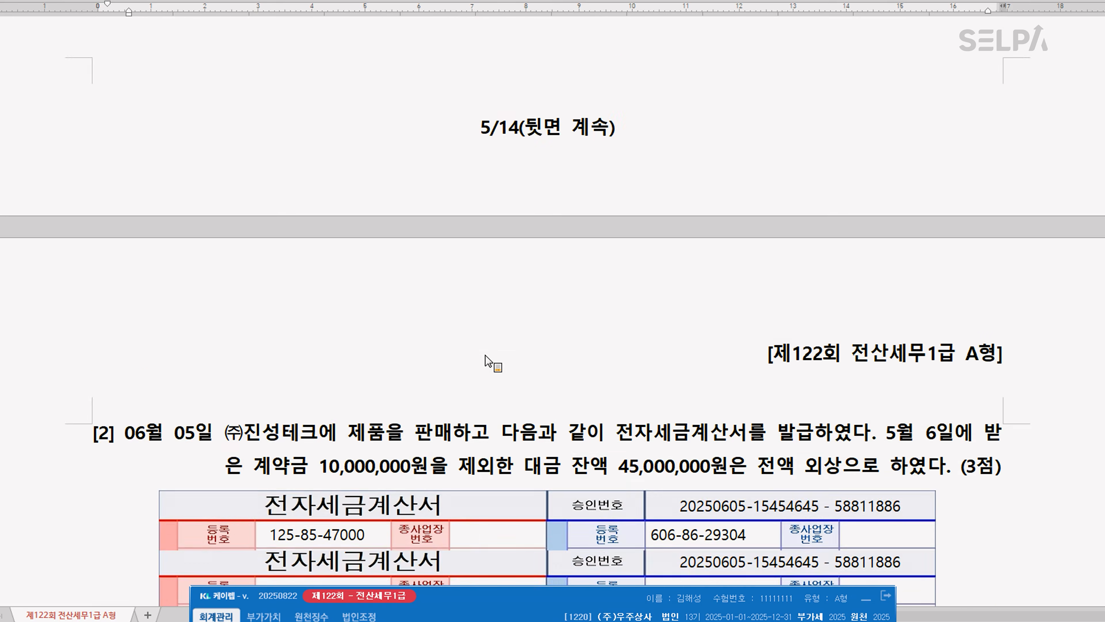
scroll(486, 355, down, 3)
scroll(505, 355, down, 1)
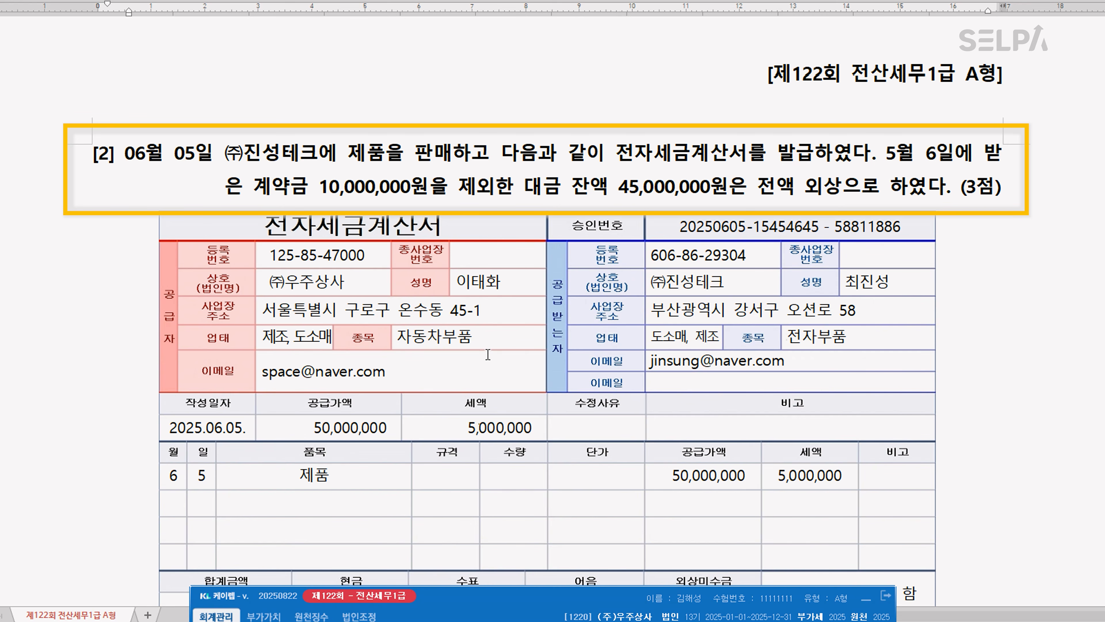
drag(348, 152, 446, 151)
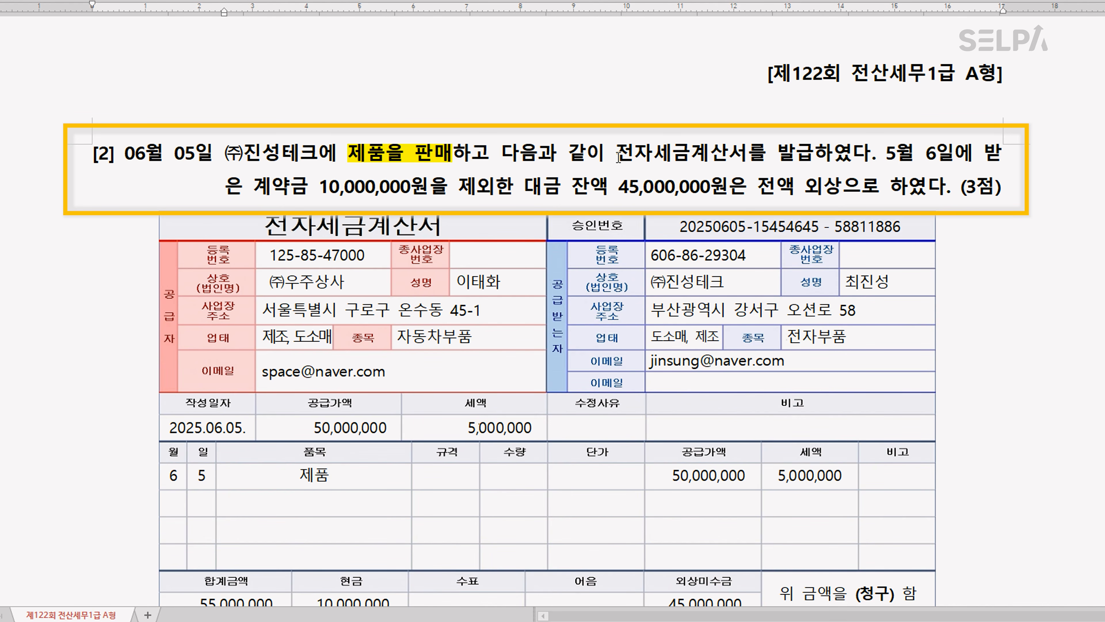
drag(616, 152, 812, 154)
key(ctrl+m)
key(r)
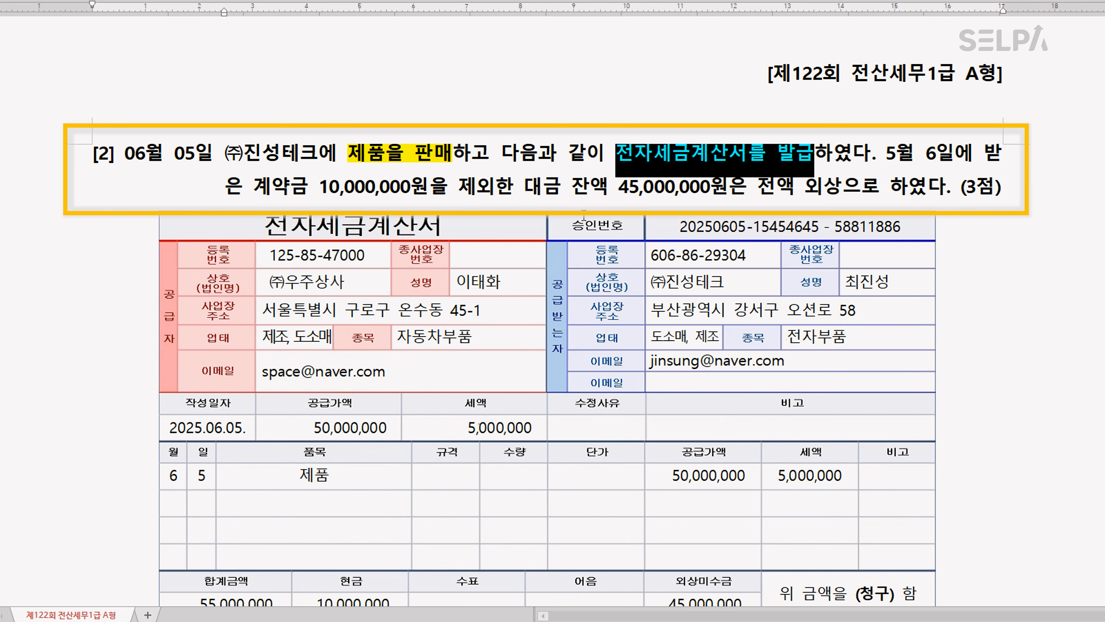
Colour 계약금 10,000,000원 blue in question [2] and add the note ">> 선수금" right after it
drag(255, 187, 430, 189)
key(ctrl+m)
key(b)
click(432, 189)
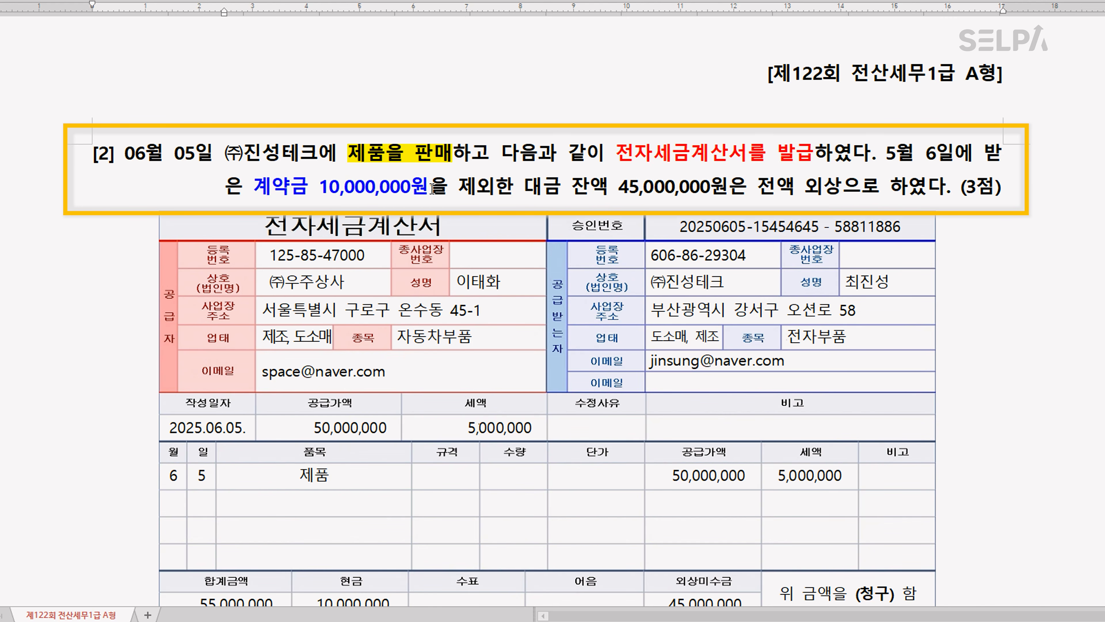
text(>>)
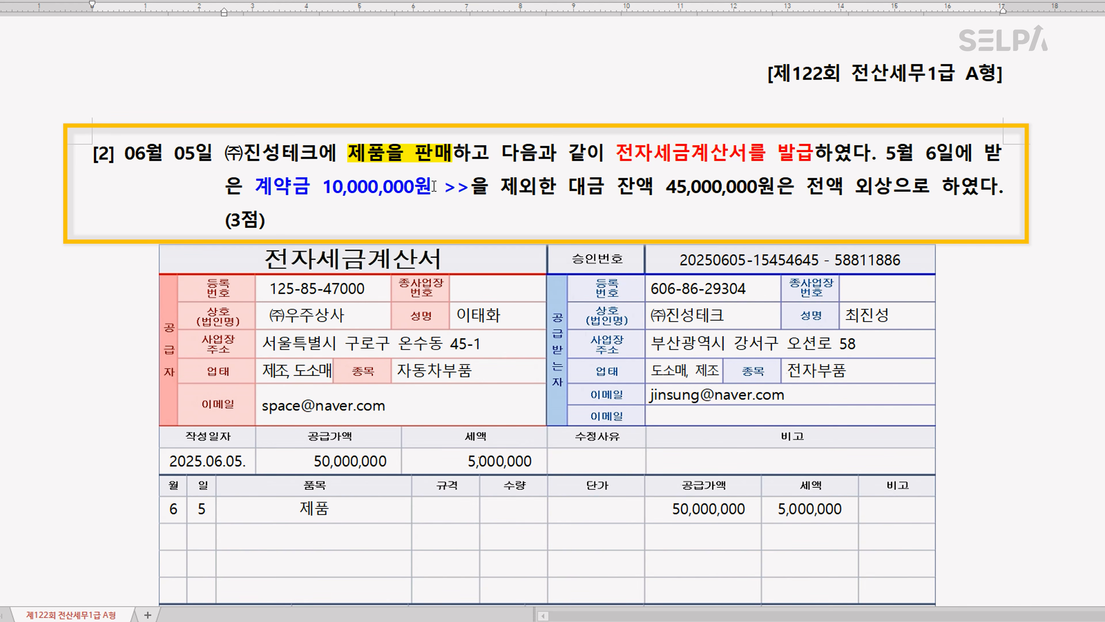
text( 선수금)
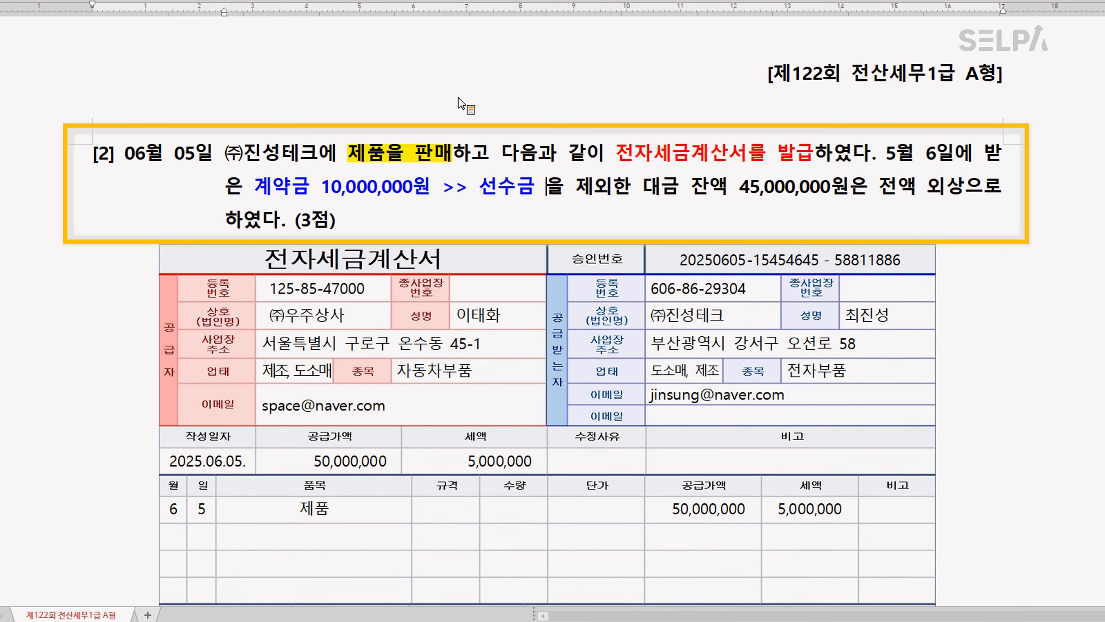
Colour the phrase 잔액 45,000,000원은 전액 외상 green in question [2]
drag(697, 187, 957, 198)
key(ctrl+m)
key(g)
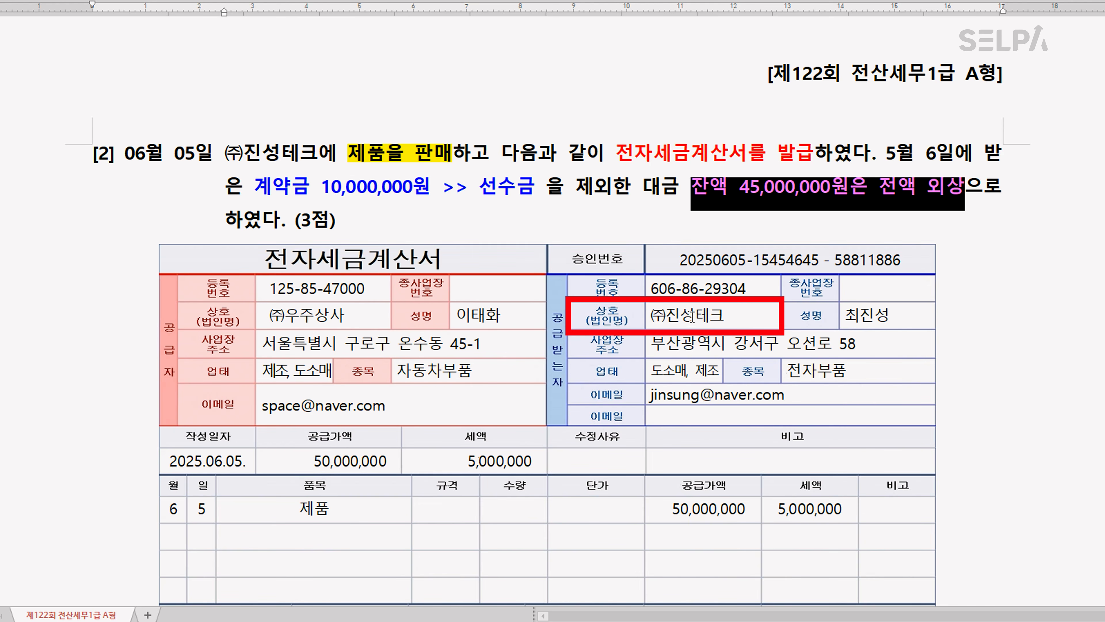
key(ctrl)
key(ctrl)
key(ctrl)
key(ctrl)
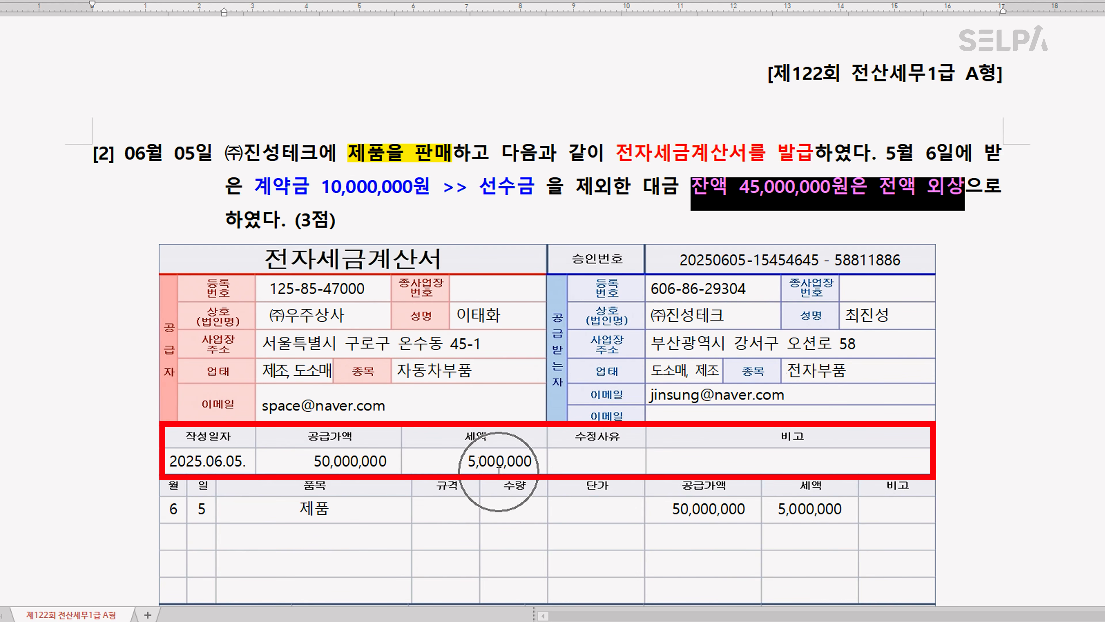
key(ctrl)
Switch to KcLep and open the 매입매출전표입력 screen by searching for ㅁㅇ
key(alt+Tab)
key(ctrl+Return)
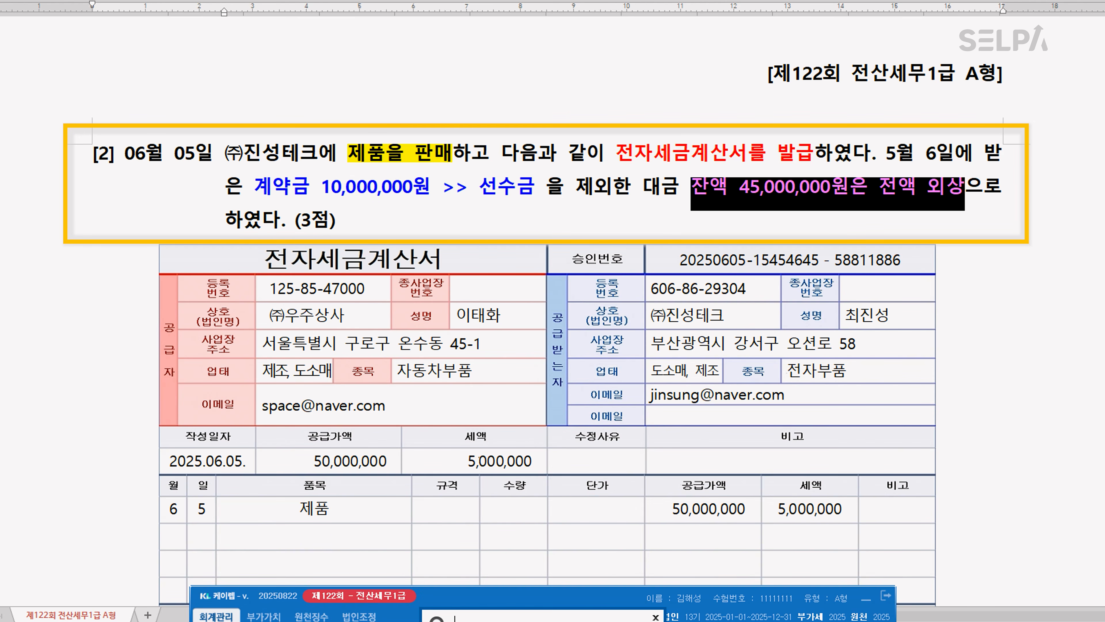
text(ㅁㅇ)
key(Return)
key(Return)
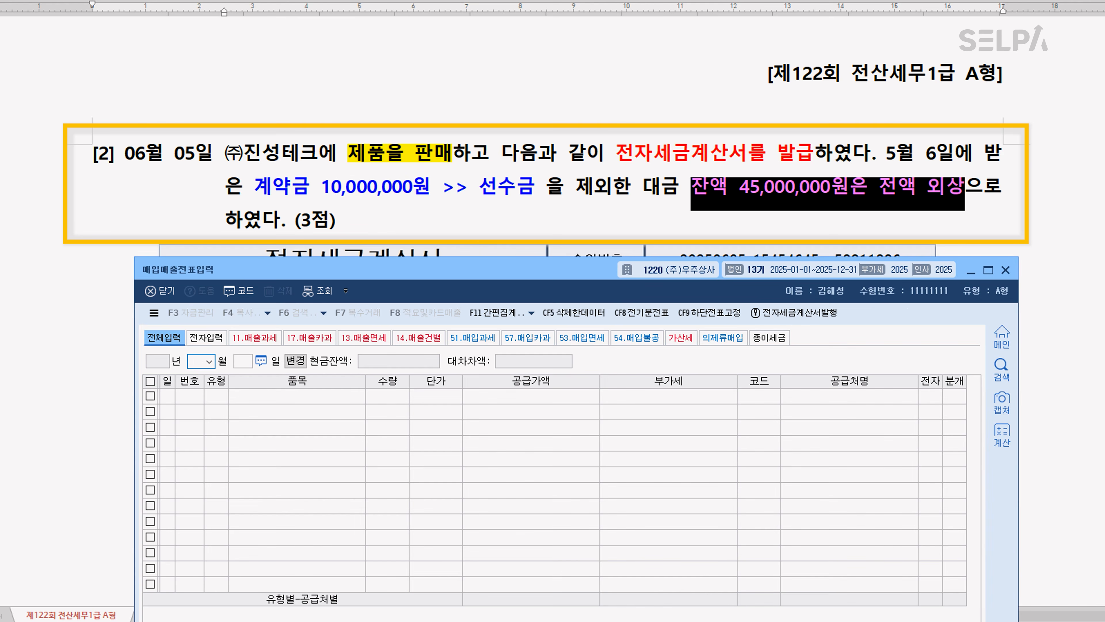
Start a sales entry dated June 5 with type 11 과세 and the item name 제품
text(6)
key(Return)
text(5)
key(Return)
text(11)
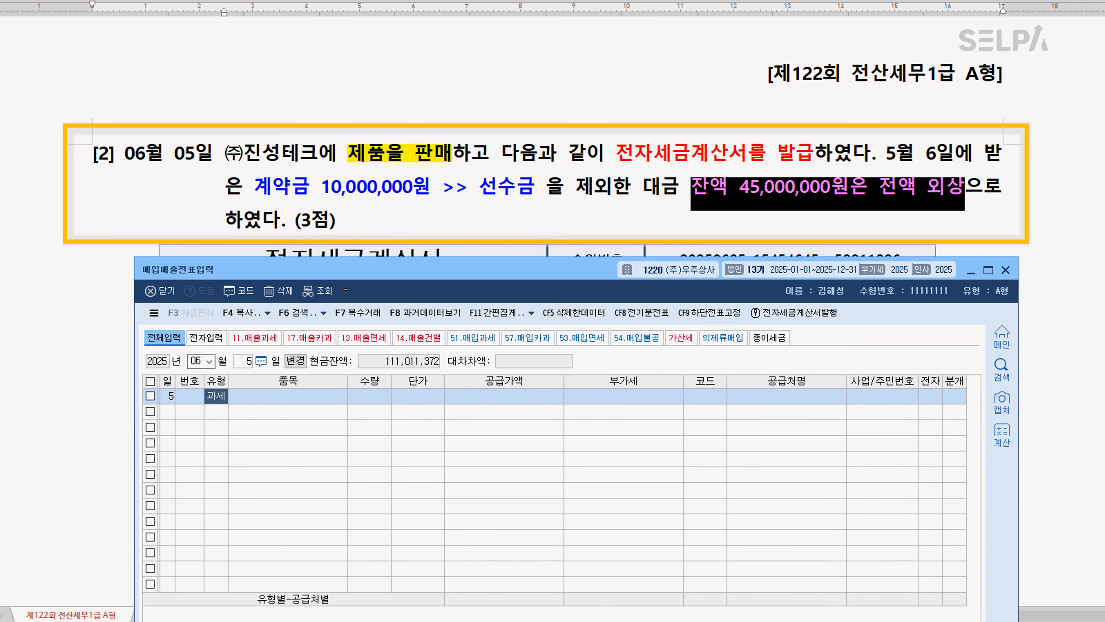
key(Return)
text(제품)
key(Return)
key(Return)
key(Return)
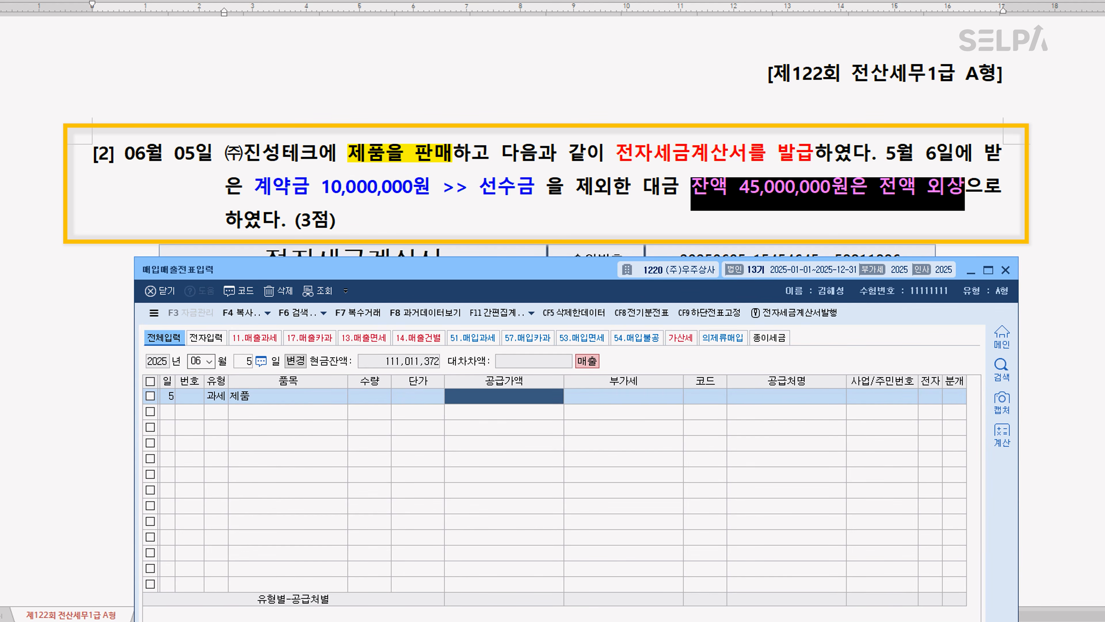
Enter a supply value of 50,000,000 for the June 5 sale and choose (주)진성테크 as the customer
text(50000000)
key(Return)
key(Return)
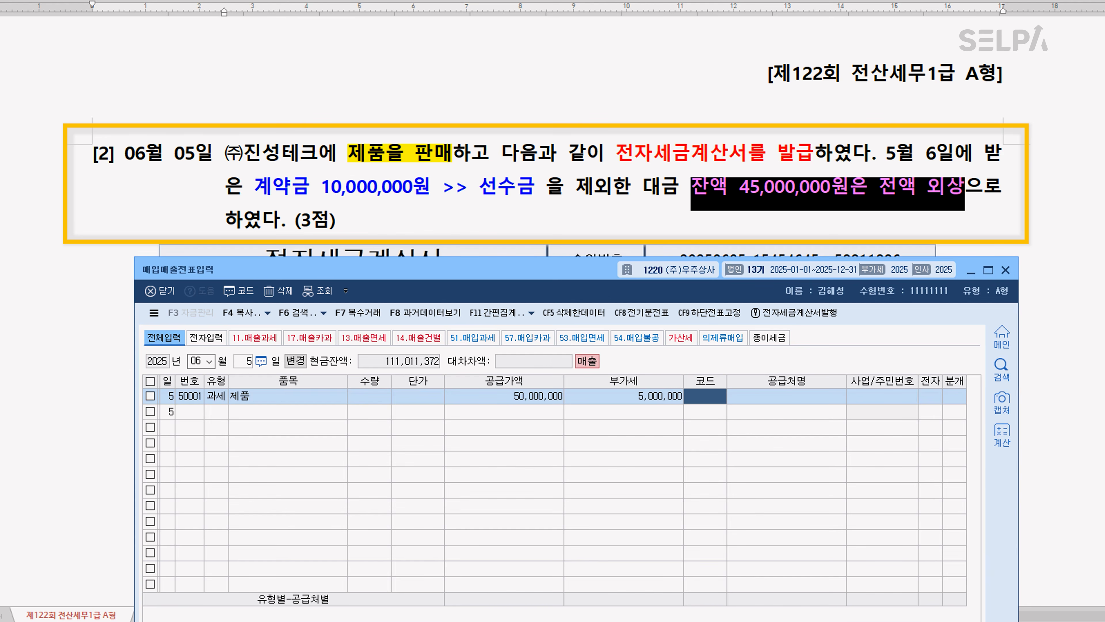
text(진성)
key(Return)
Mark the June 5 sale as an electronic invoice (여) and set its journal type to 3 혼합
key(Return)
key(Return)
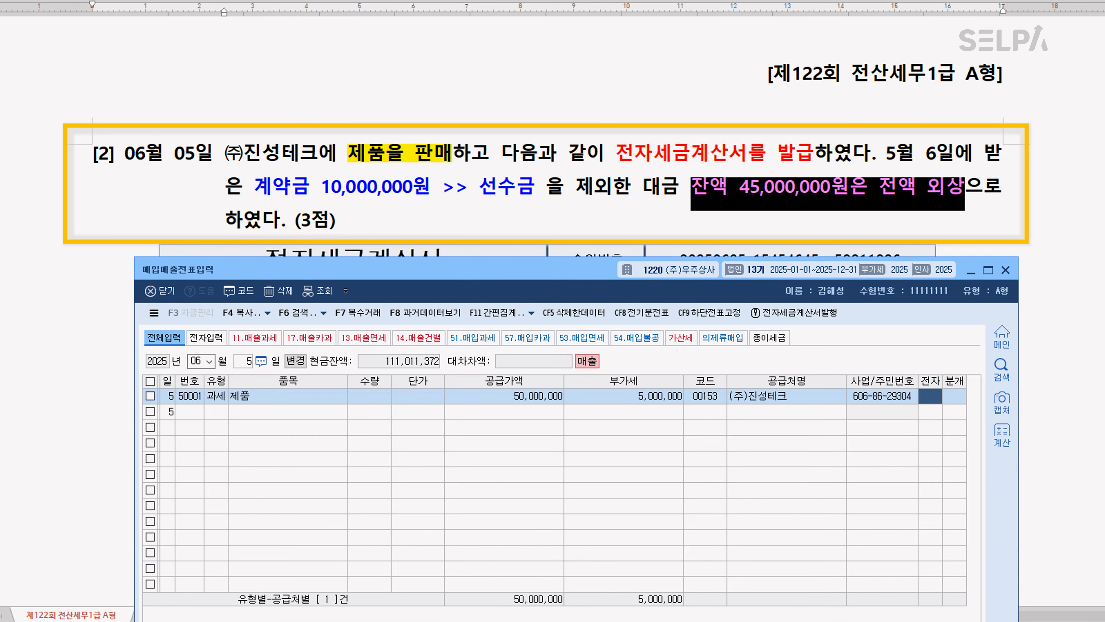
text(1)
key(Return)
text(3)
key(Return)
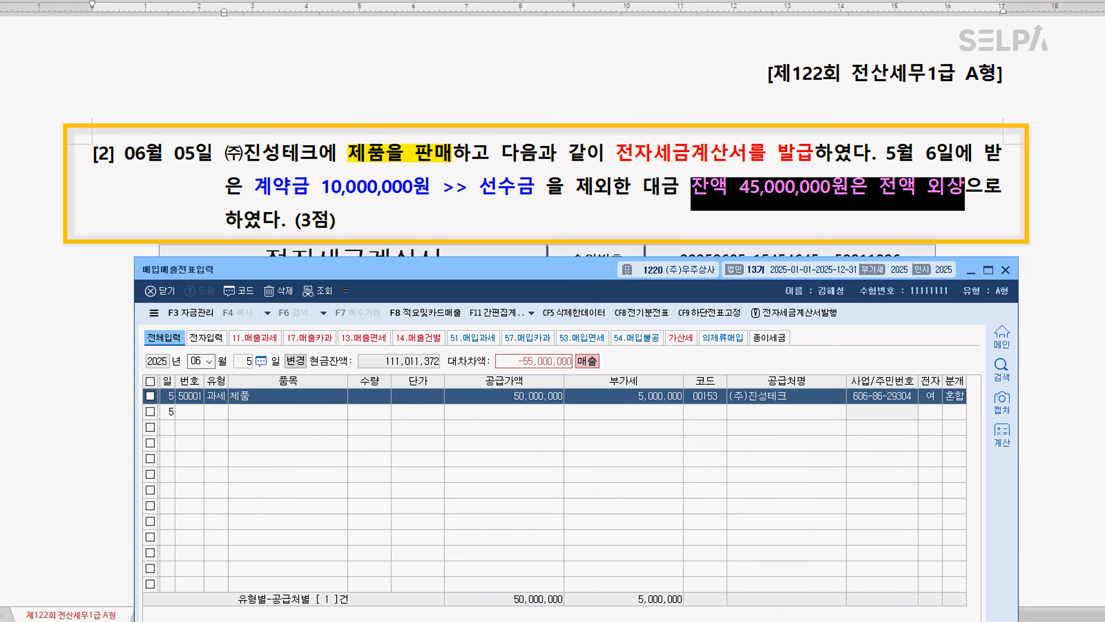
Add a debit (차변) line for account 0259 선수금 with the amount 10,000,000 to the sale's journal entry
drag(539, 263, 546, 235)
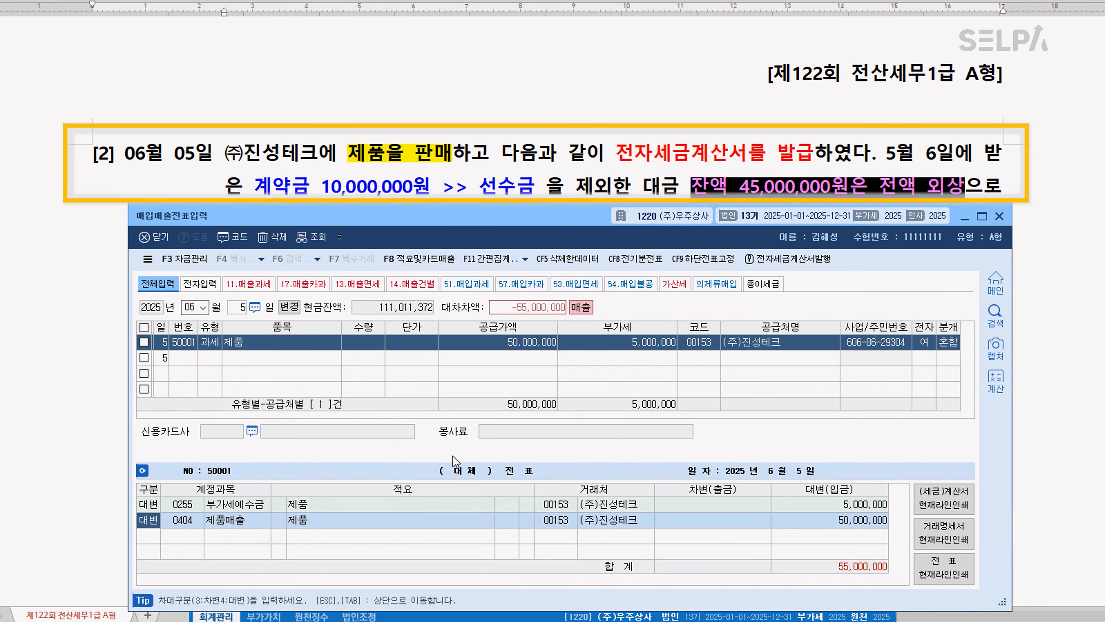
key(Return)
key(Down)
text(3)
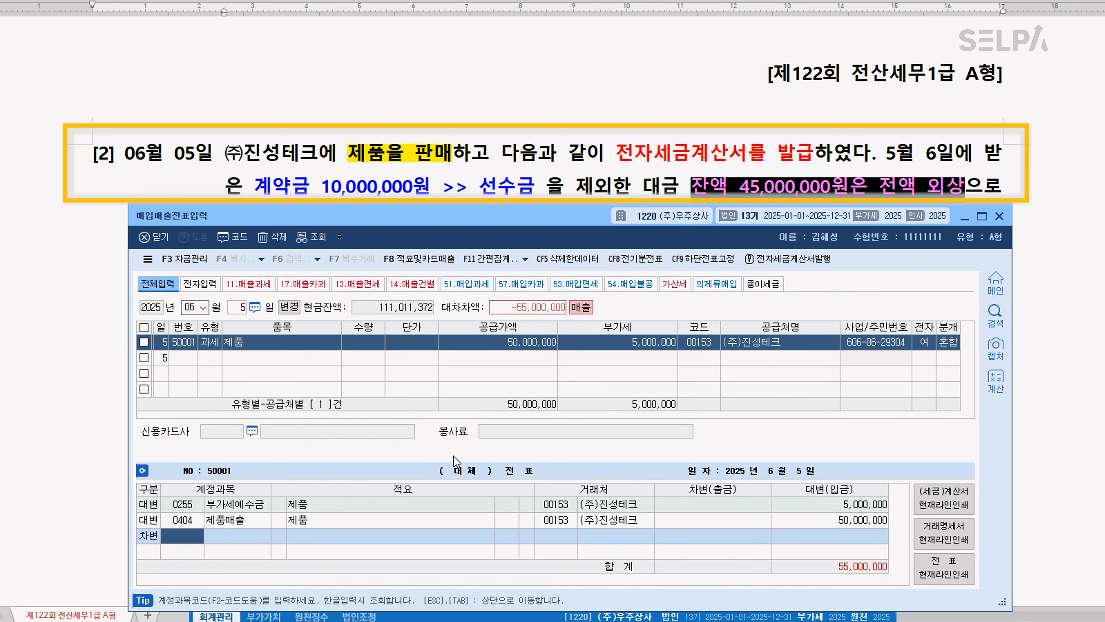
text(선수금)
key(Return)
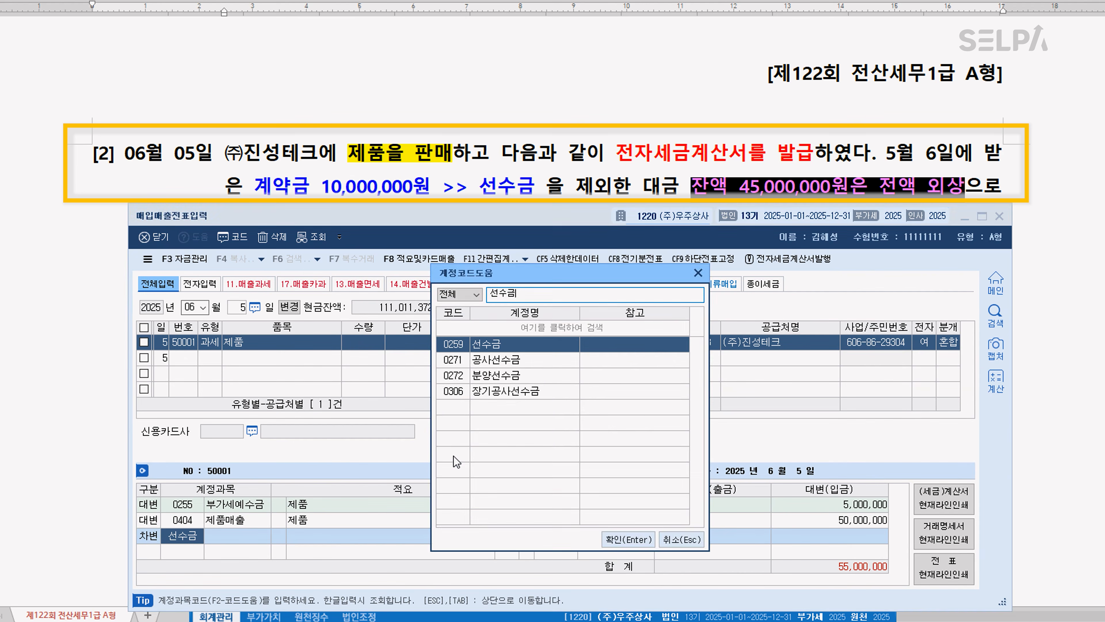
key(Return)
key(Return)
text(10000000)
Add a debit (차변) line for account 0108 외상매출금 of 45,000,000 and complete the voucher
key(Return)
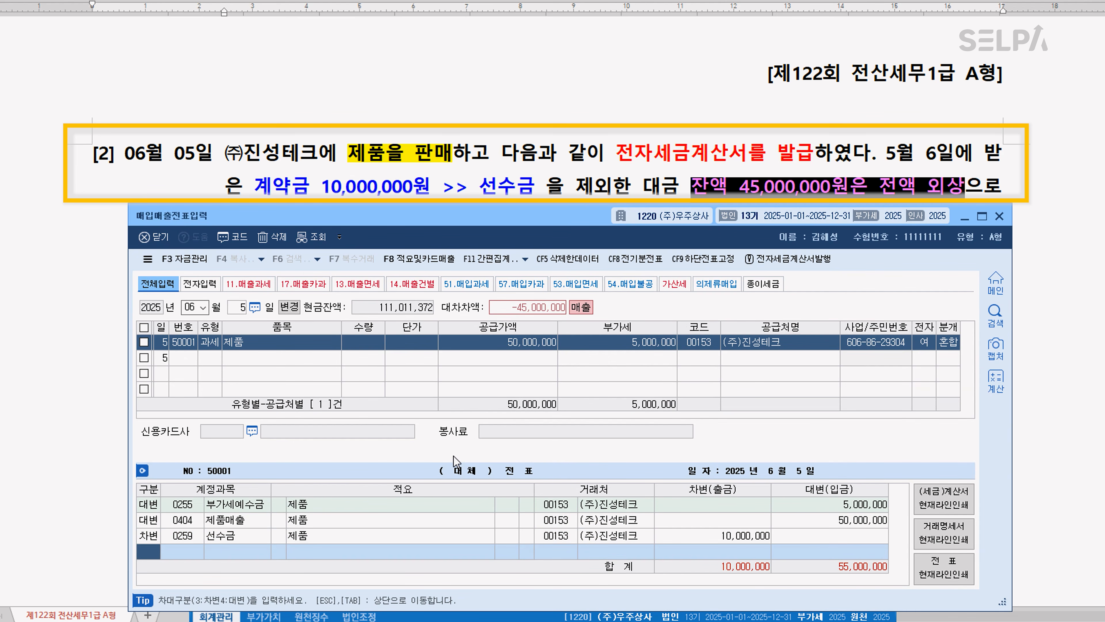
text(108)
key(Return)
key(Return)
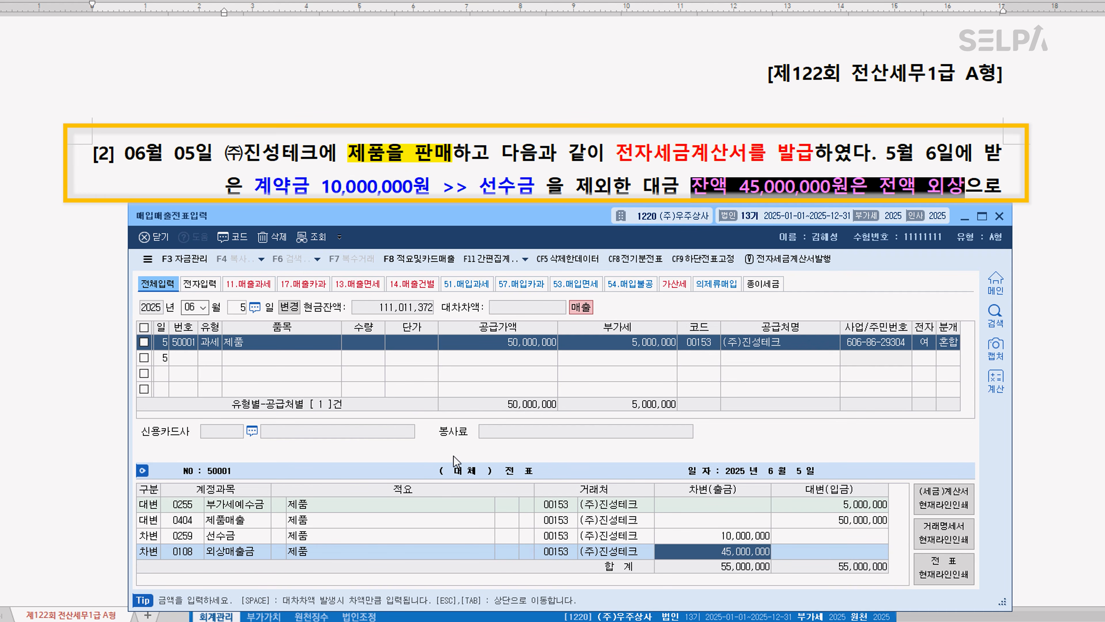
key(Return)
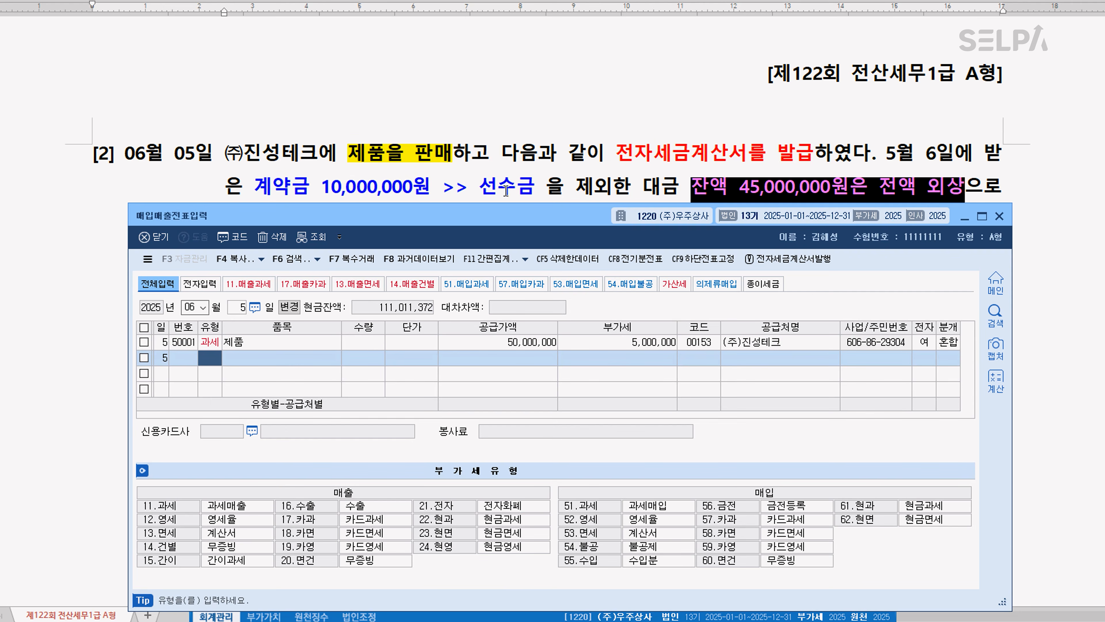
In question [3] of the exam document, highlight 승용차를 구입 in yellow and colour 취득세 2,000,000원 red
scroll(515, 171, down, 2)
click(517, 171)
scroll(591, 309, down, 4)
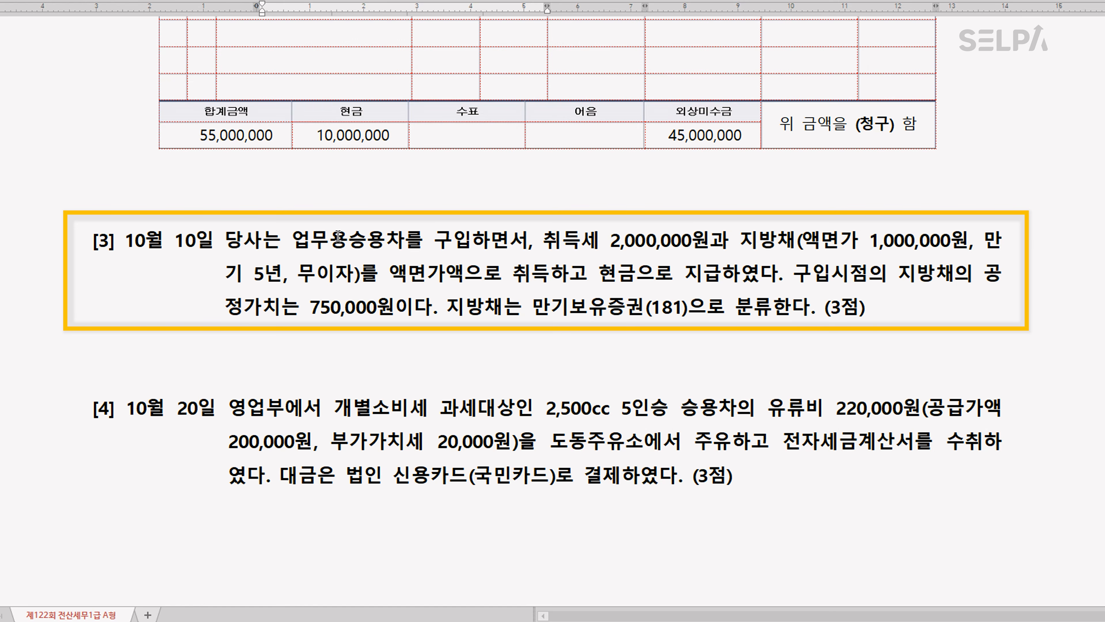
drag(351, 237, 472, 247)
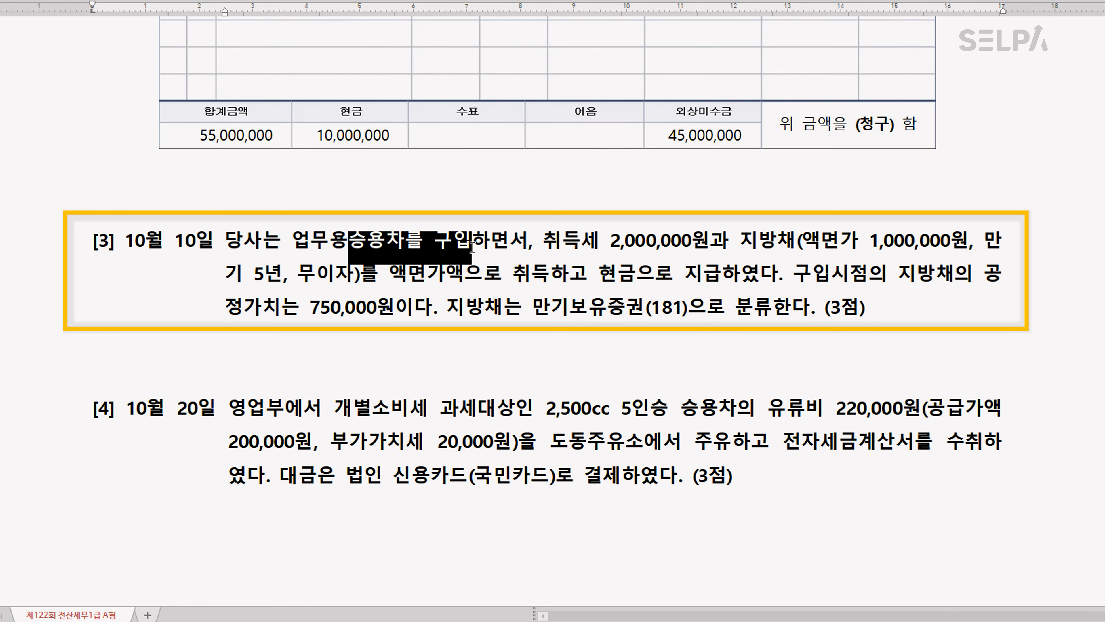
drag(543, 239, 715, 241)
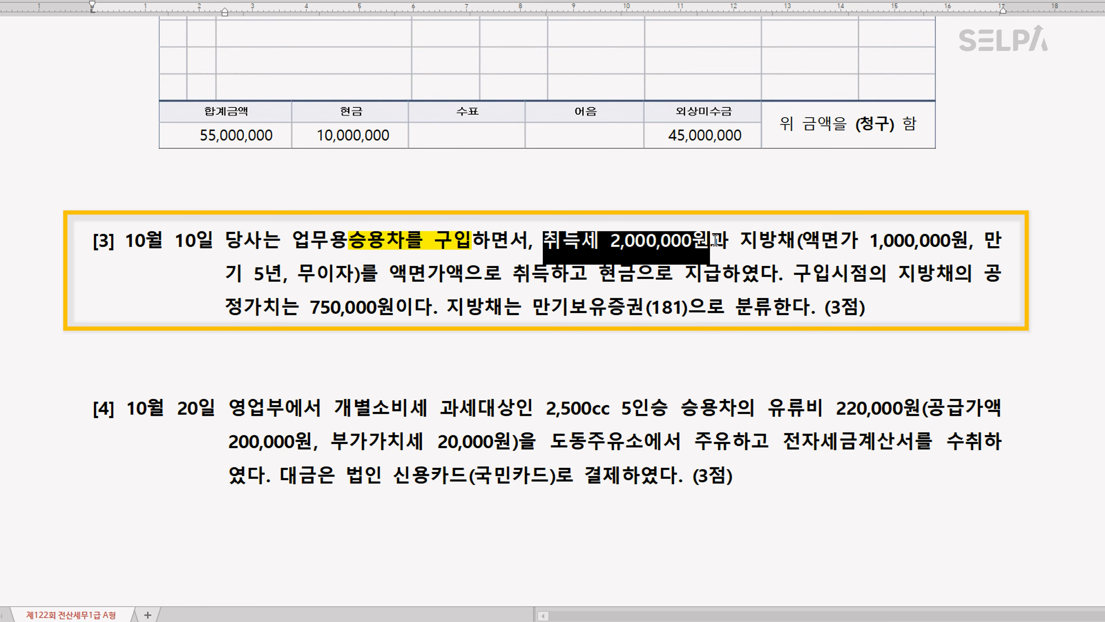
key(ctrl+m)
key(r)
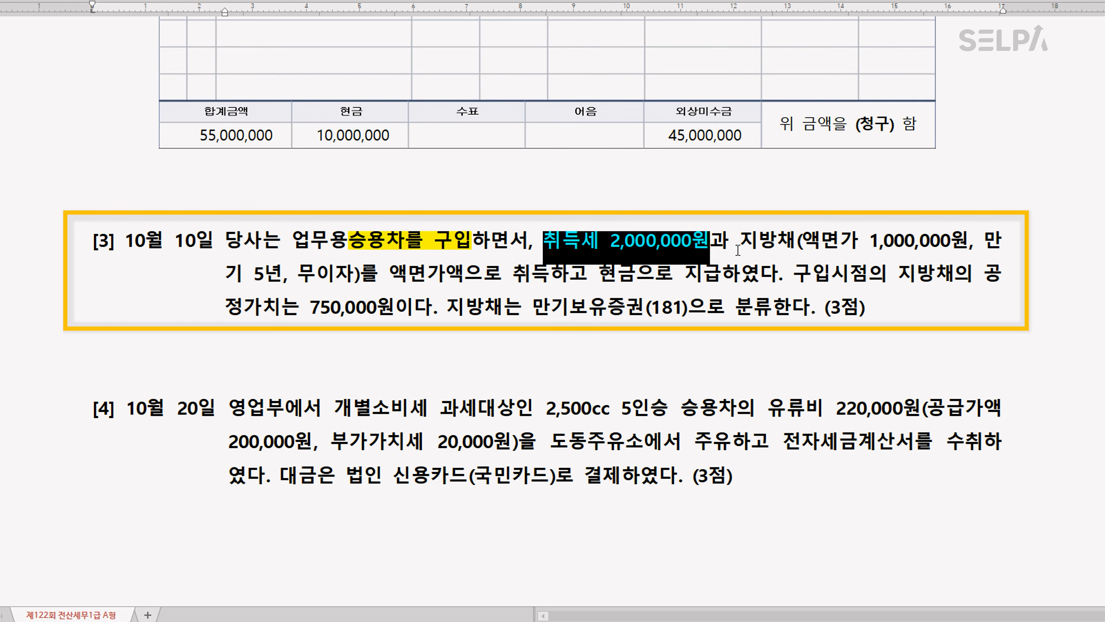
Colour the question [3] passage from 지방채(액면가 1,000,000원 through 액면가액으로 취득 blue
click(744, 242)
drag(746, 243, 546, 281)
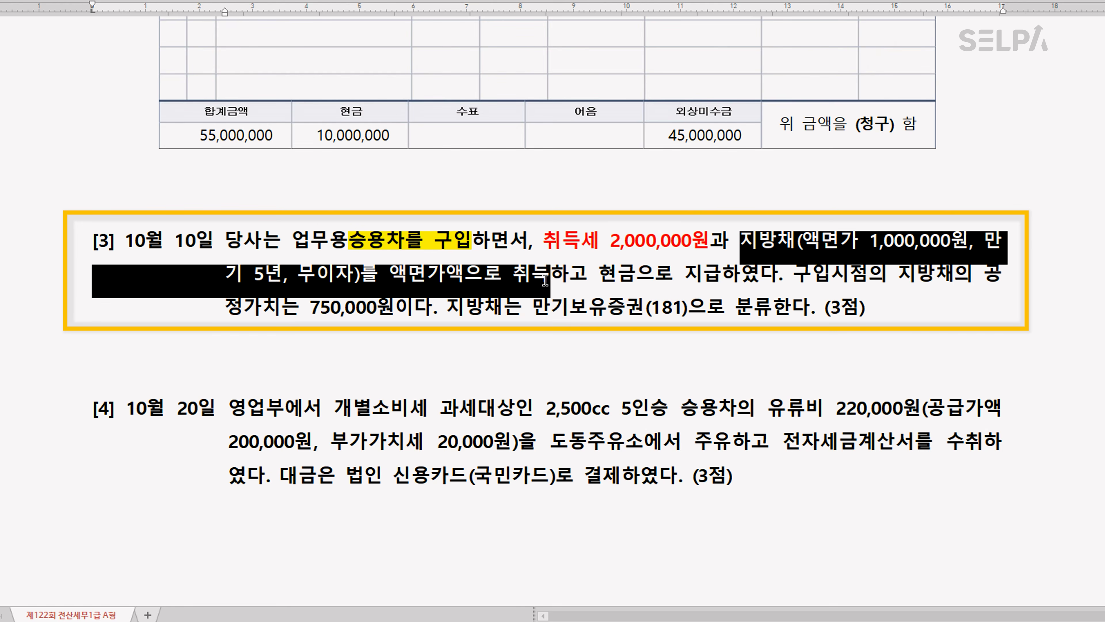
key(ctrl+m)
key(b)
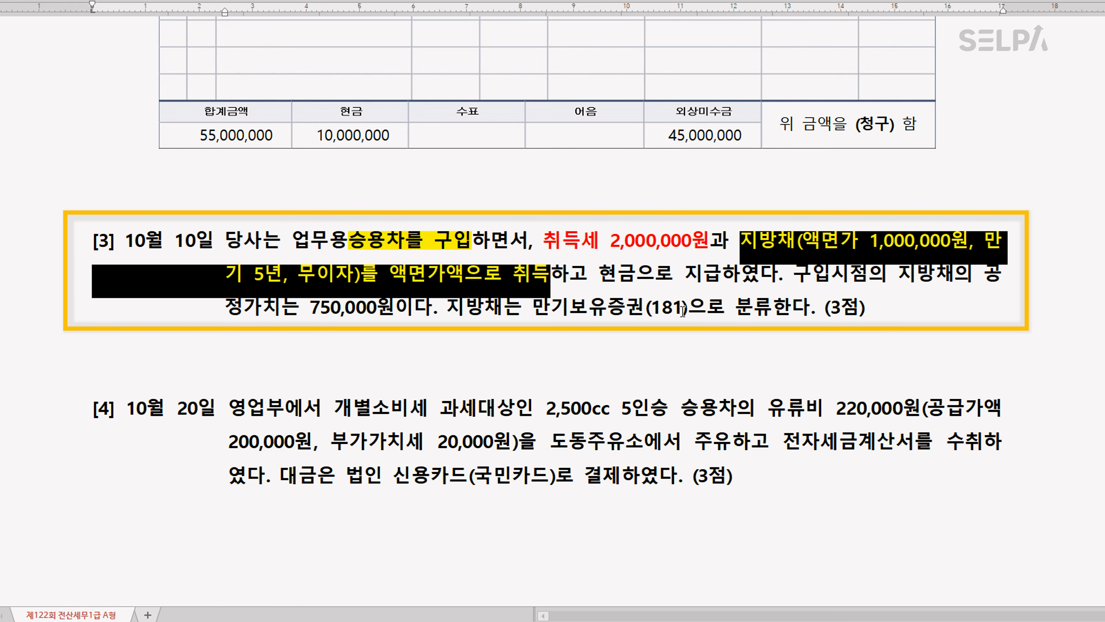
Colour the phrase 구입시점의 지방채의 공정가치는 750,000원 green in question [3]
drag(797, 274, 394, 302)
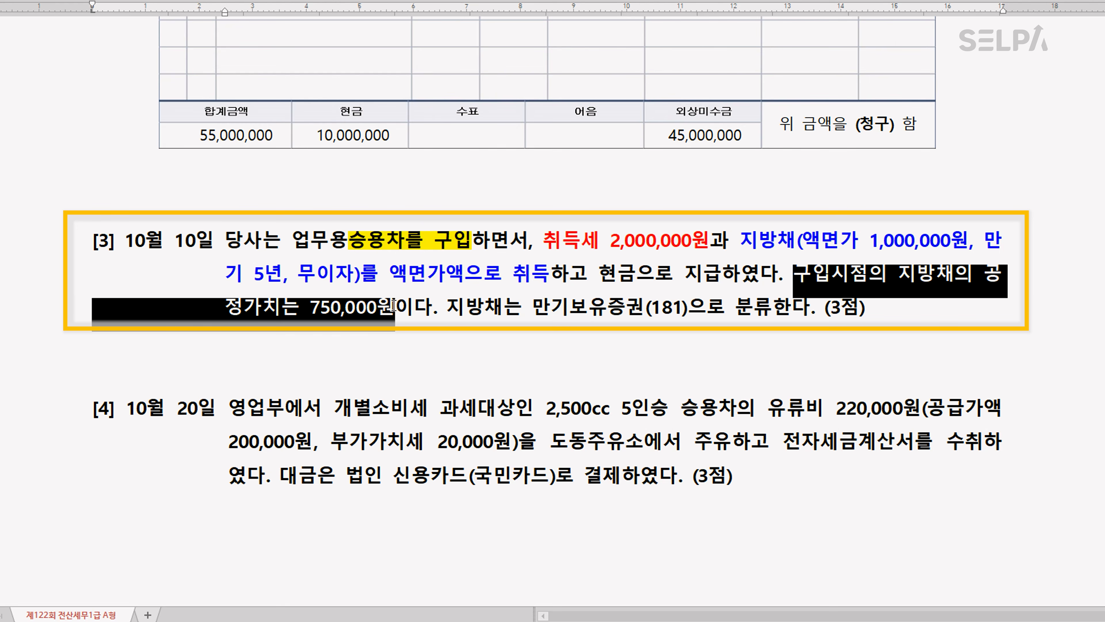
key(ctrl+m)
key(g)
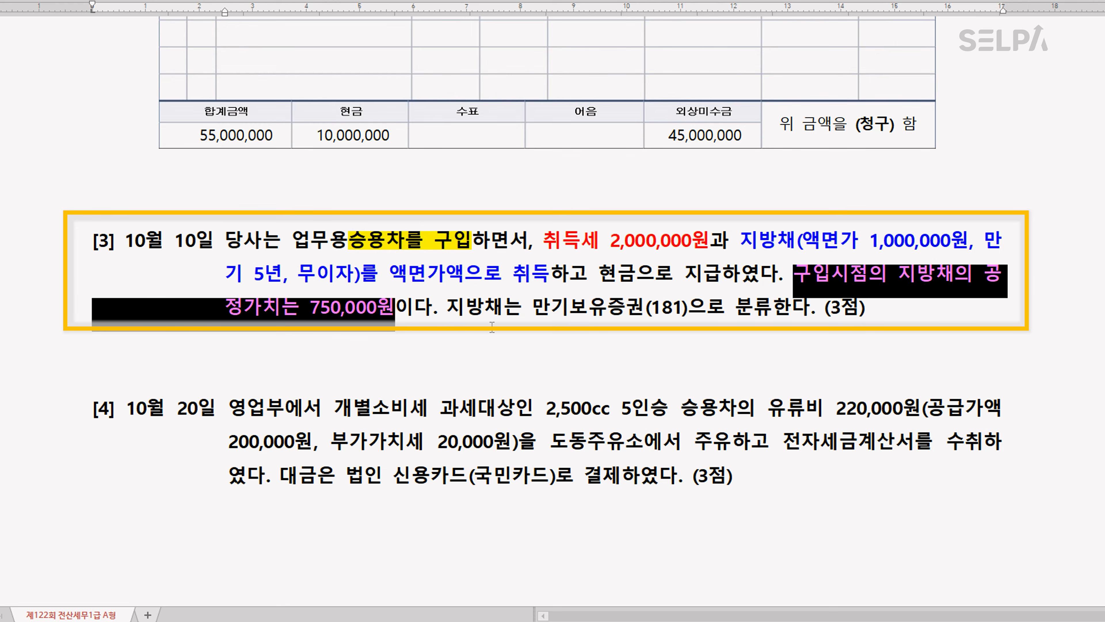
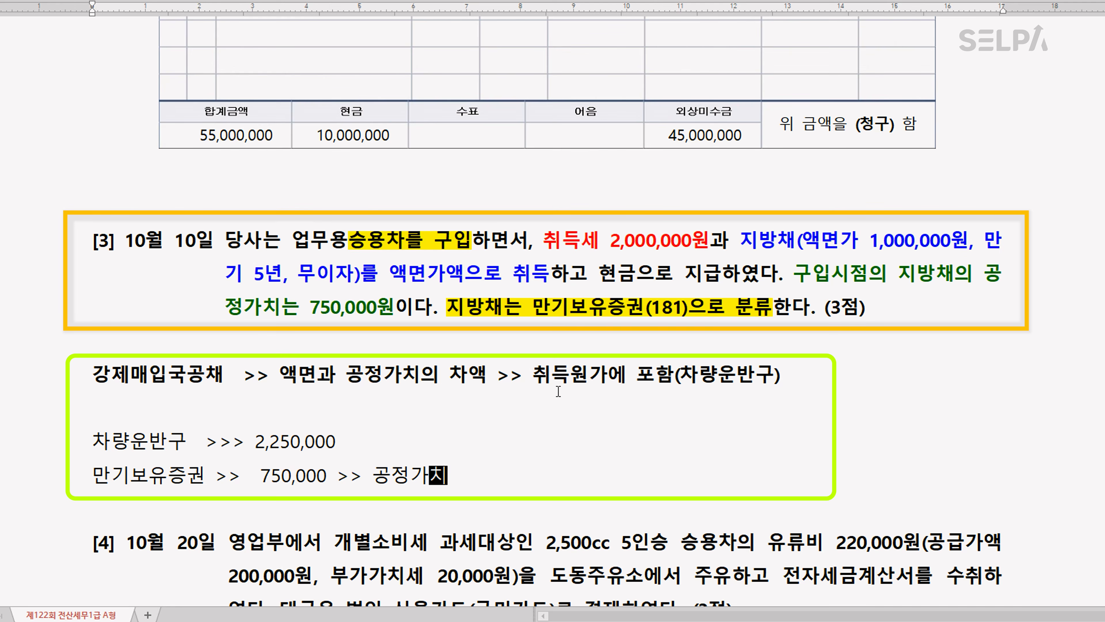
Switch to the 일반전표입력 window in KcLep and set the voucher date to October 10
scroll(559, 392, down, 3)
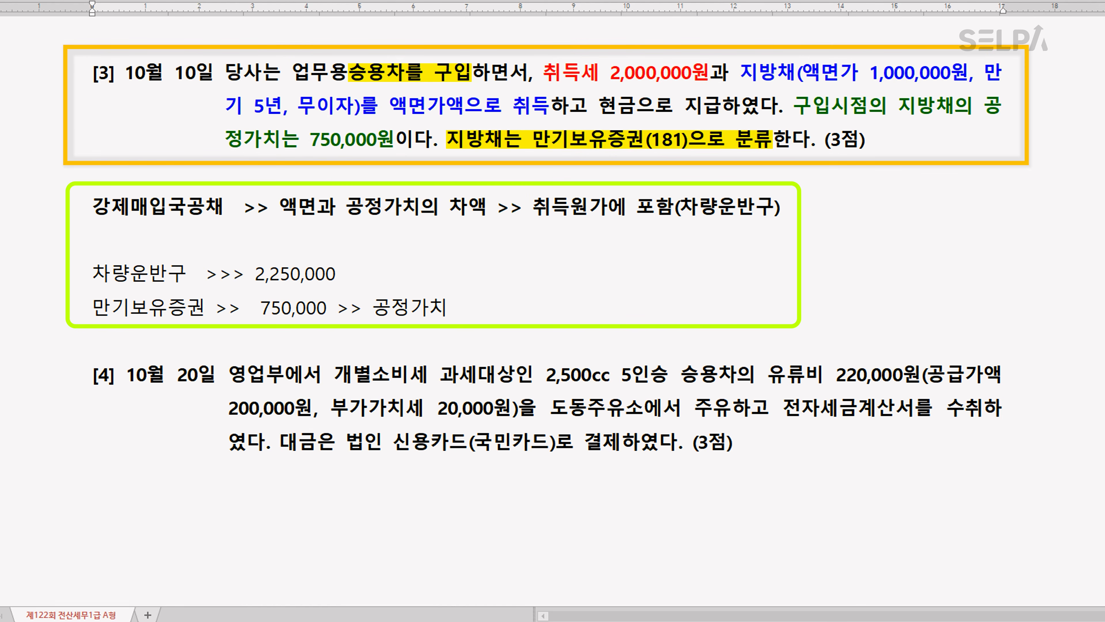
click(500, 620)
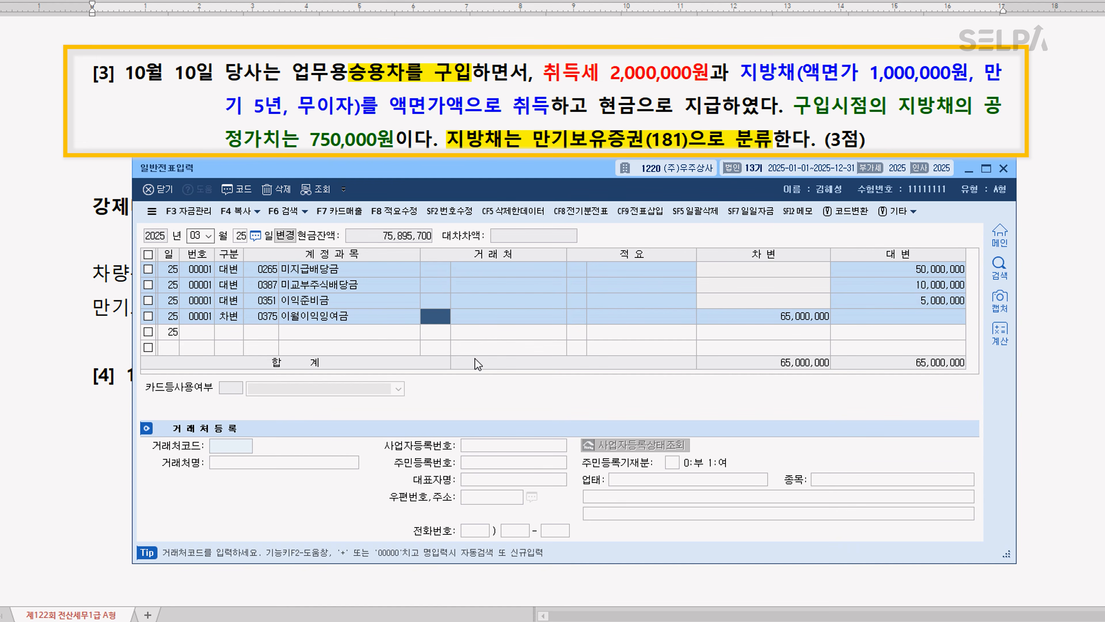
key(Down)
key(Escape)
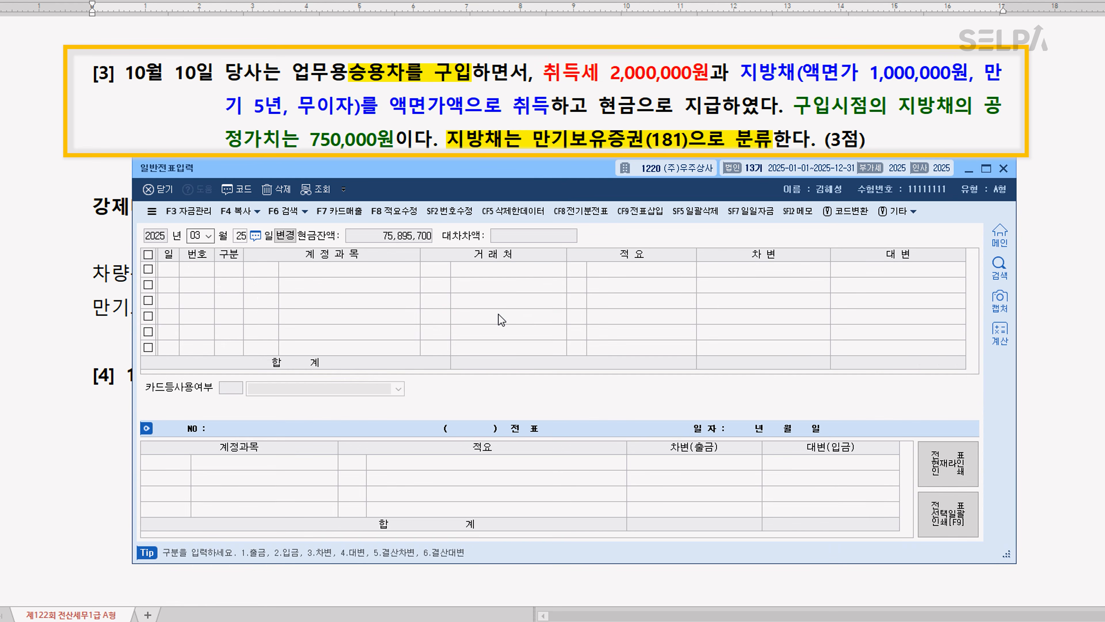
key(Escape)
text(10)
key(Return)
text(10)
key(Return)
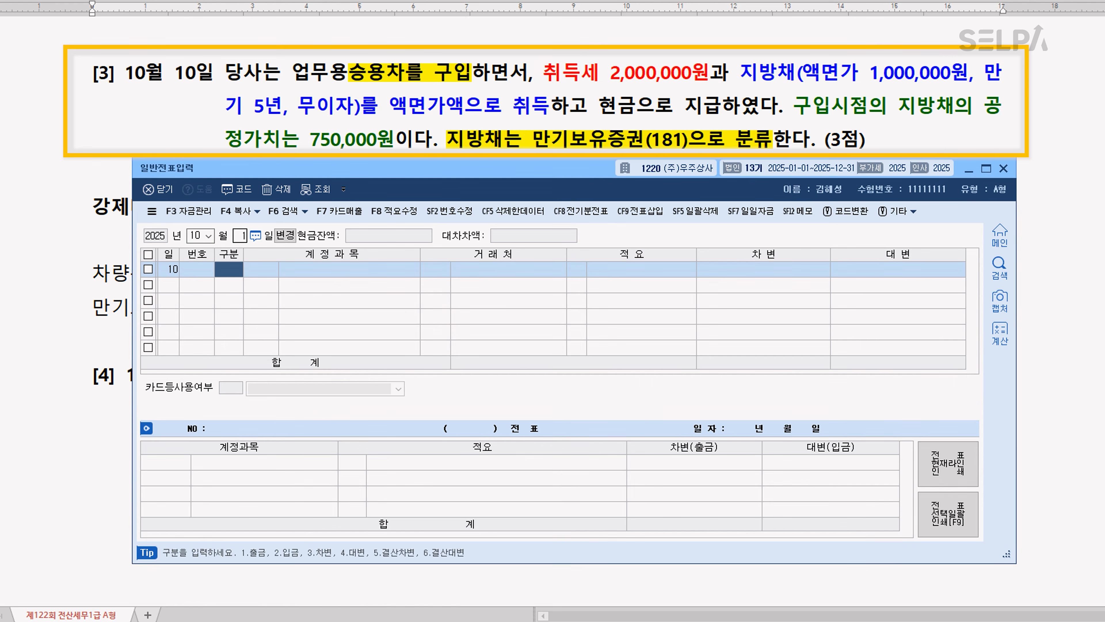
Enter a debit (차변) line for account 0208 차량운반구 of 2,250,000
text(3)
key(Return)
text(208)
key(Return)
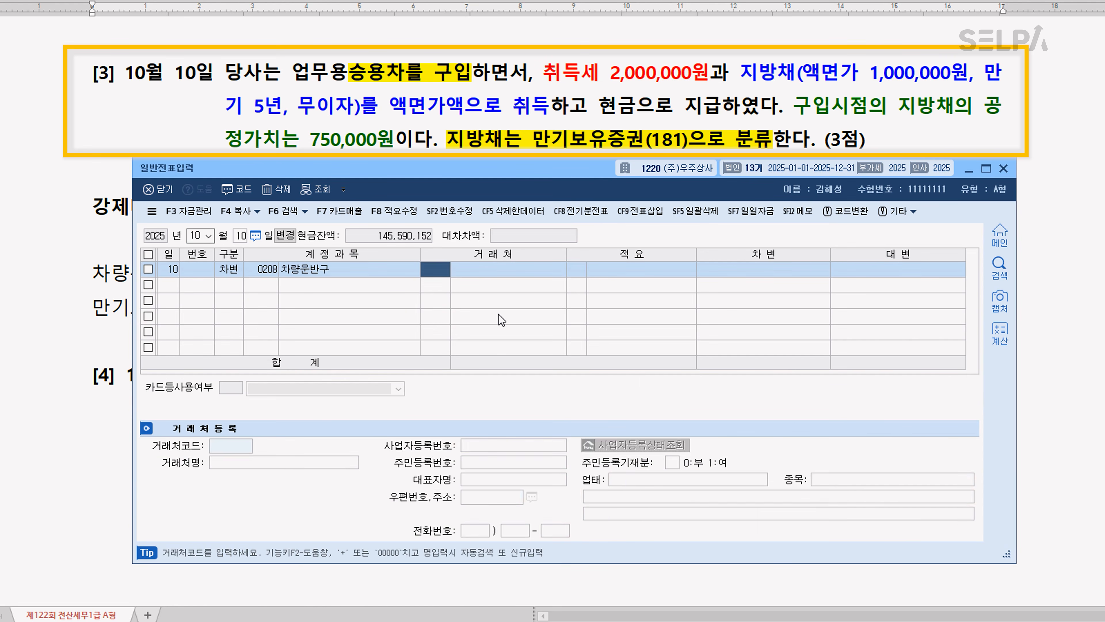
key(Return)
key(Return)
text(2250000)
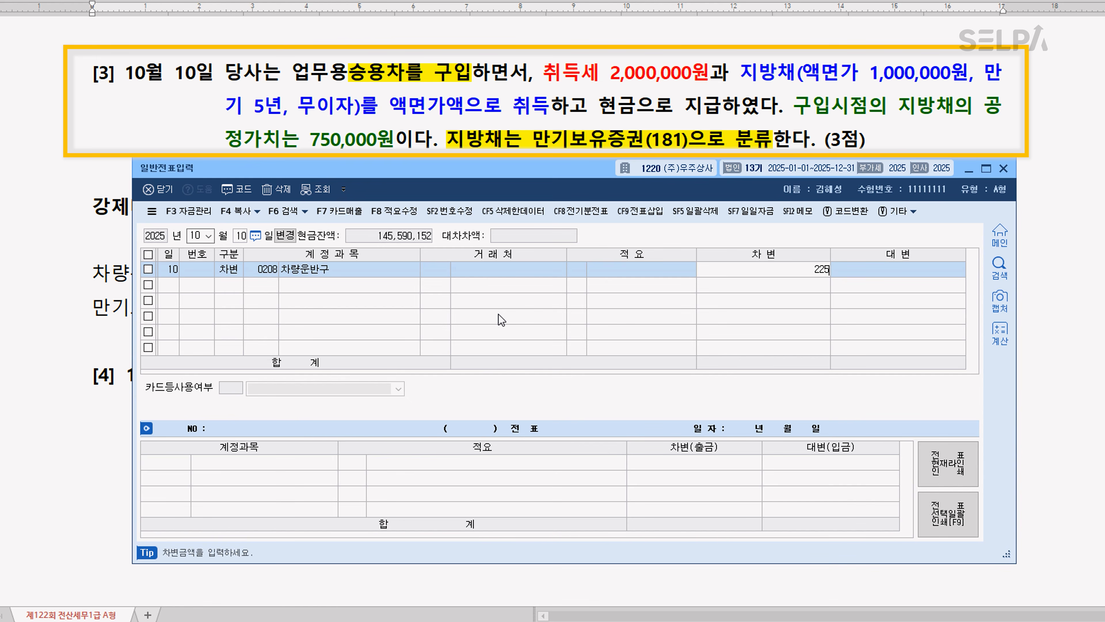
Add a debit (차변) line for account 0181 만기보유증권 of 750,000
key(Return)
text(3)
key(Return)
text(만기)
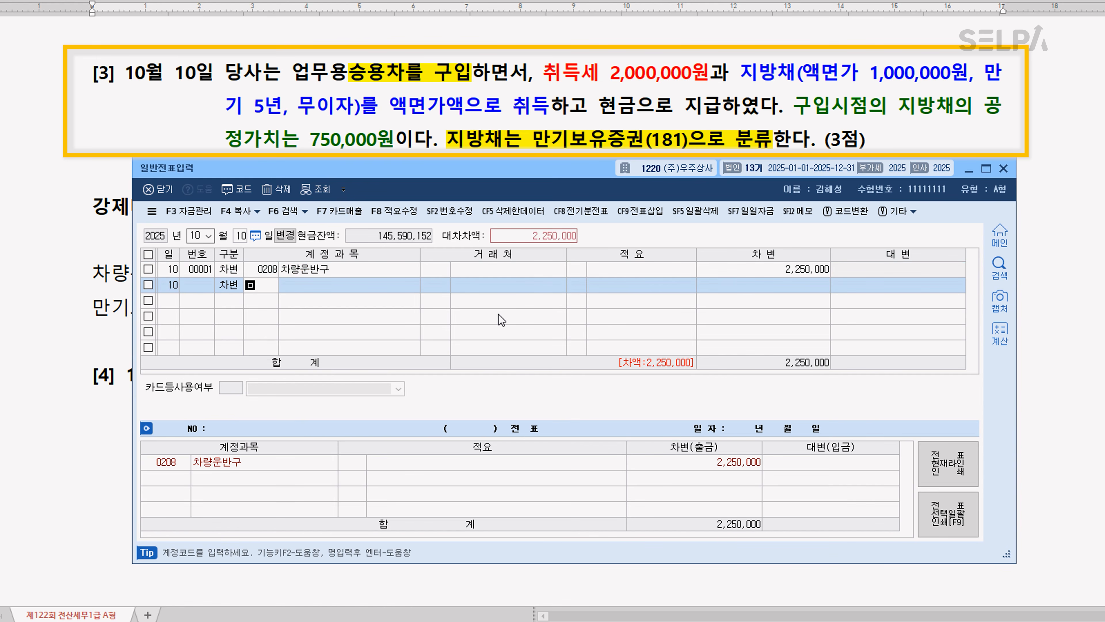
key(Return)
double_click(499, 317)
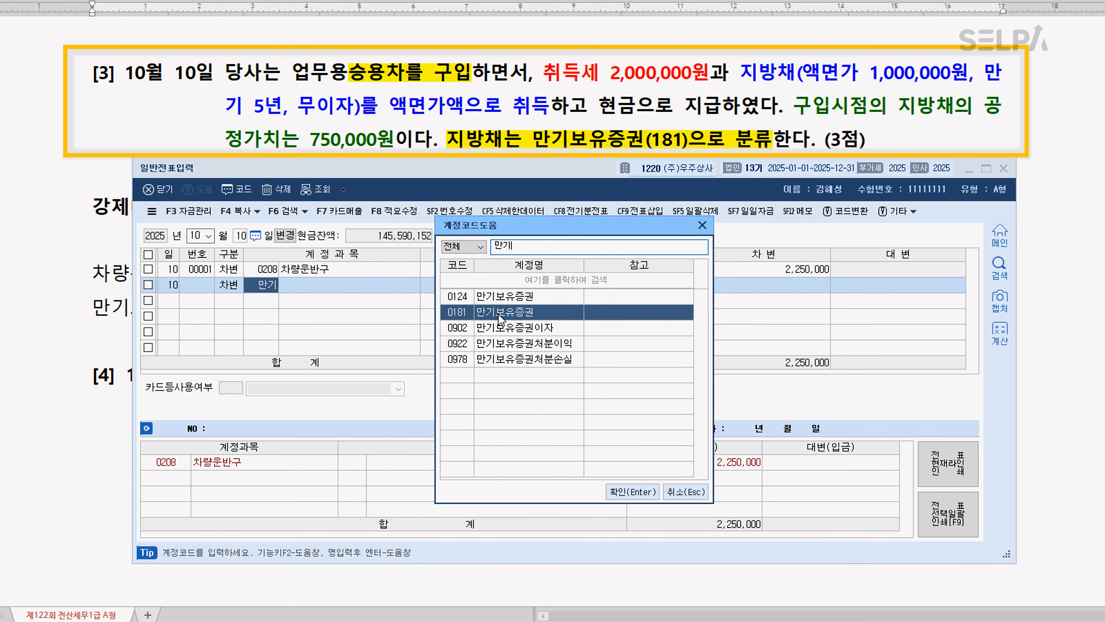
key(Return)
key(Return)
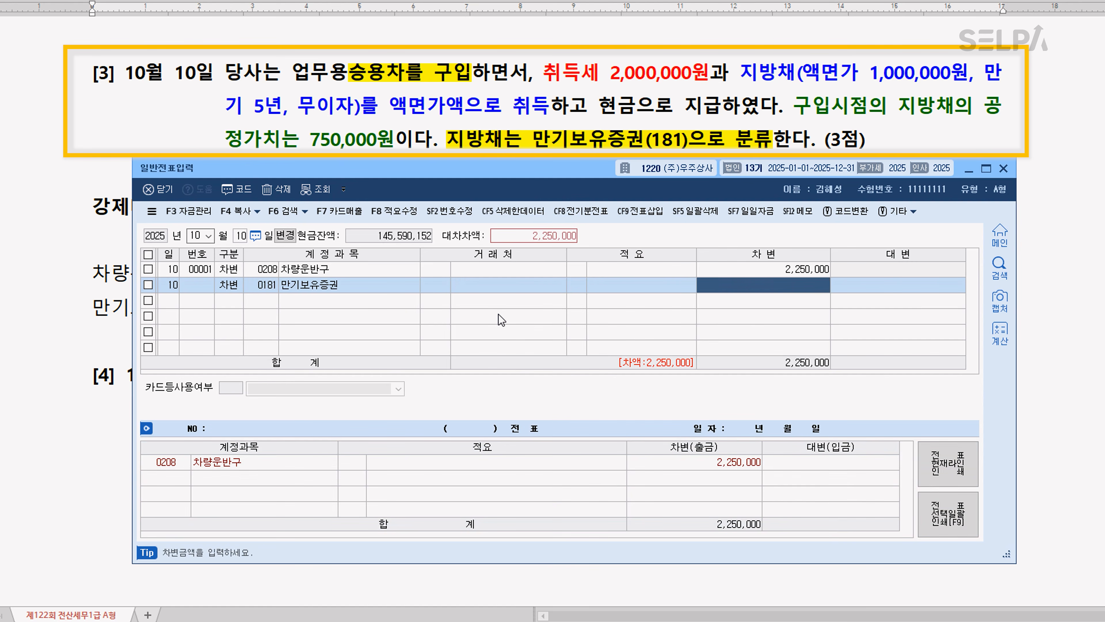
text(750000)
Add a credit (대변) line for account 0101 현금 of 3,000,000 and complete the October 10 voucher
key(Return)
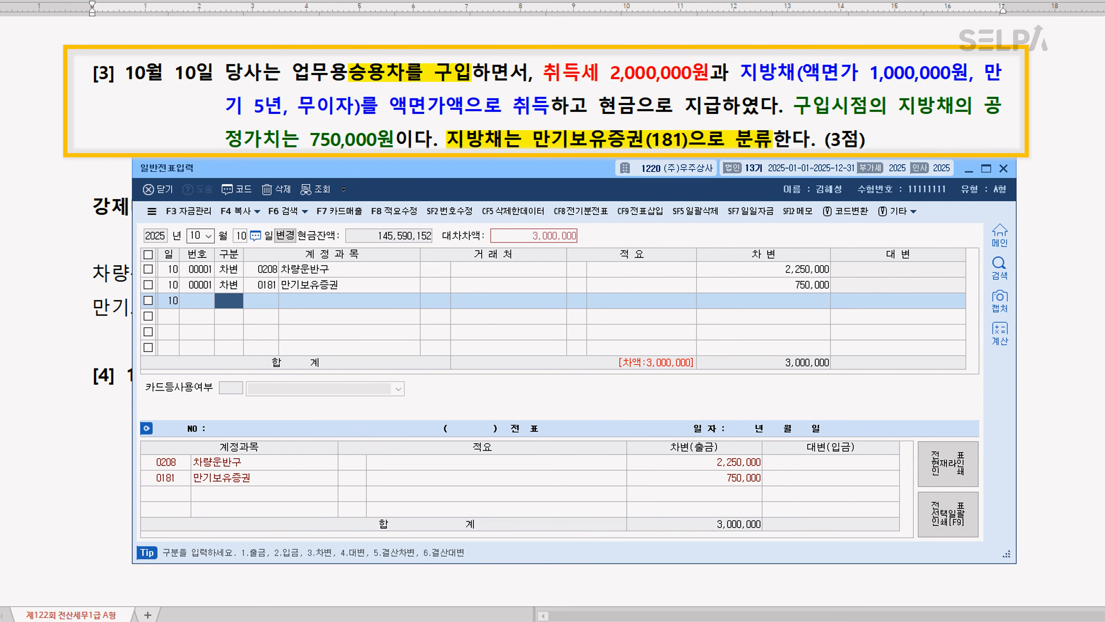
text(4101)
key(Return)
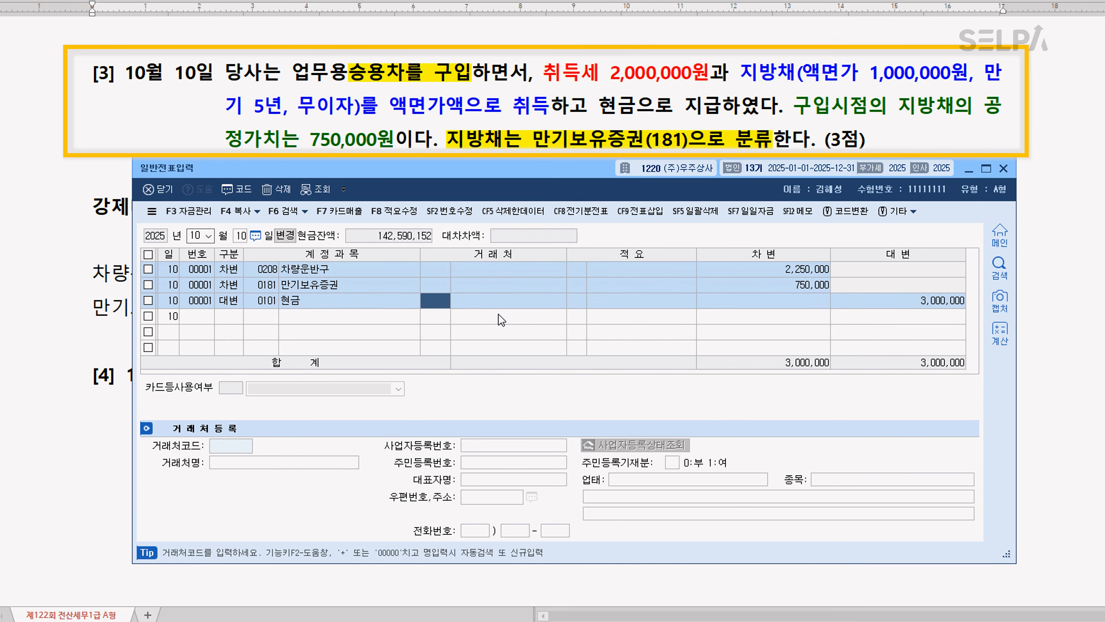
key(Return)
key(Return)
key(Return)
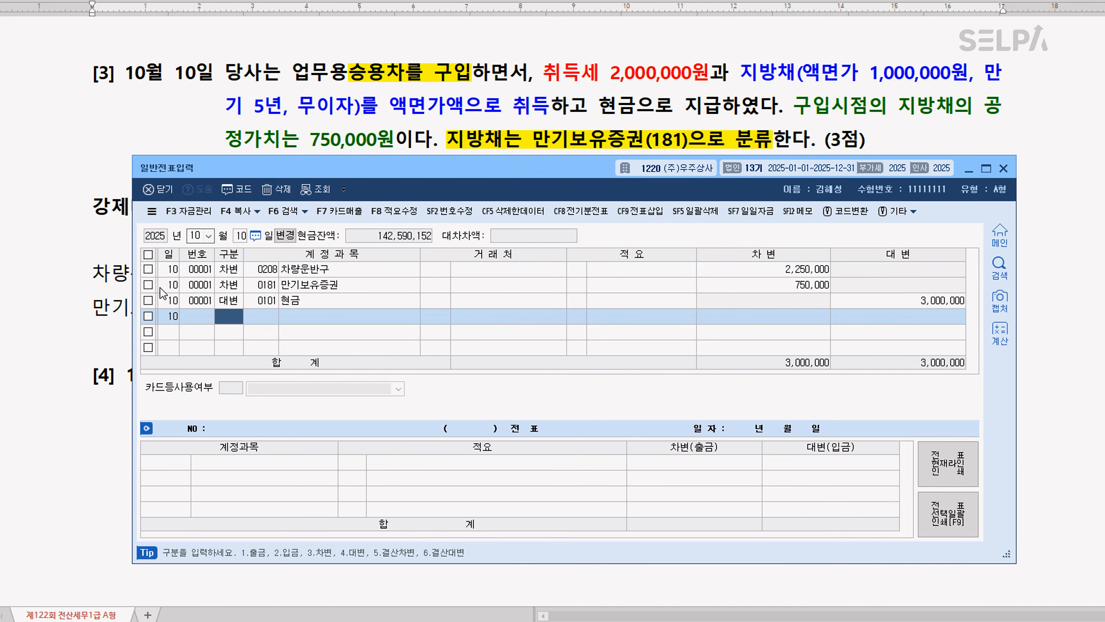
In question [4] of the exam document, colour 개별소비세 과세대상인 2,500cc 5인승 승용차 red
click(108, 306)
scroll(108, 306, down, 4)
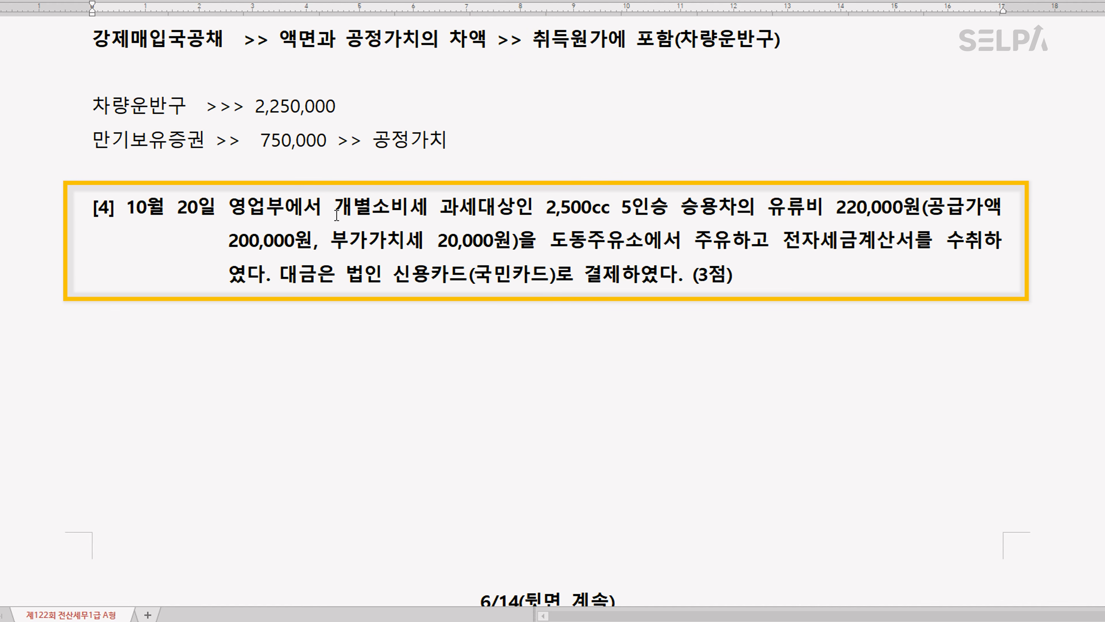
drag(334, 215, 743, 209)
key(ctrl+m)
key(r)
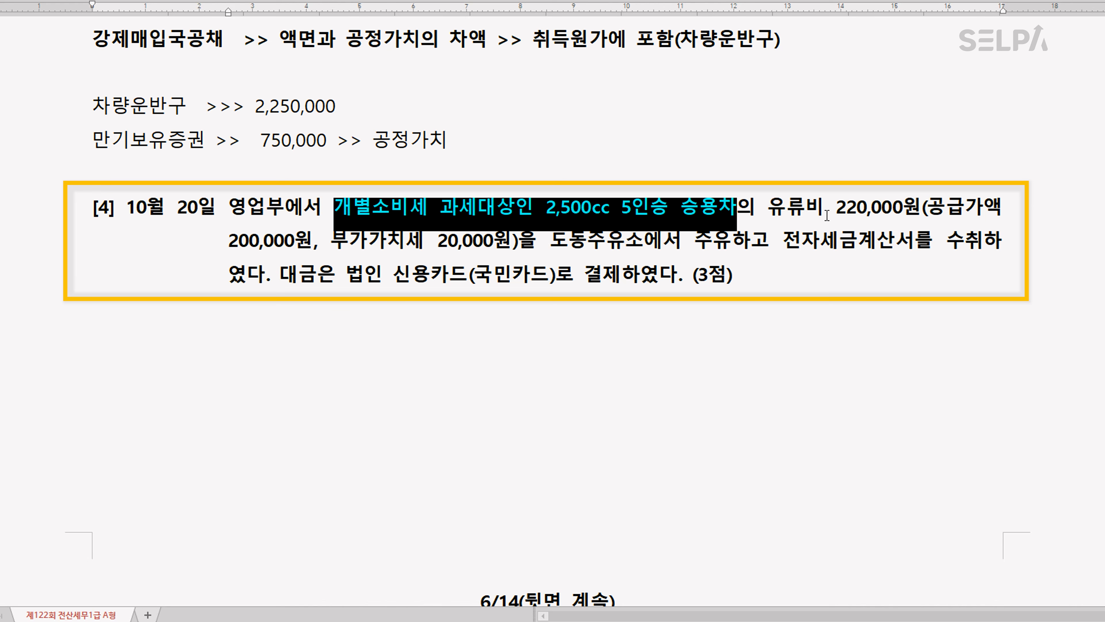
click(826, 215)
Colour the phrase 전자세금계산서를 수취 blue in question [4]
drag(782, 242, 978, 250)
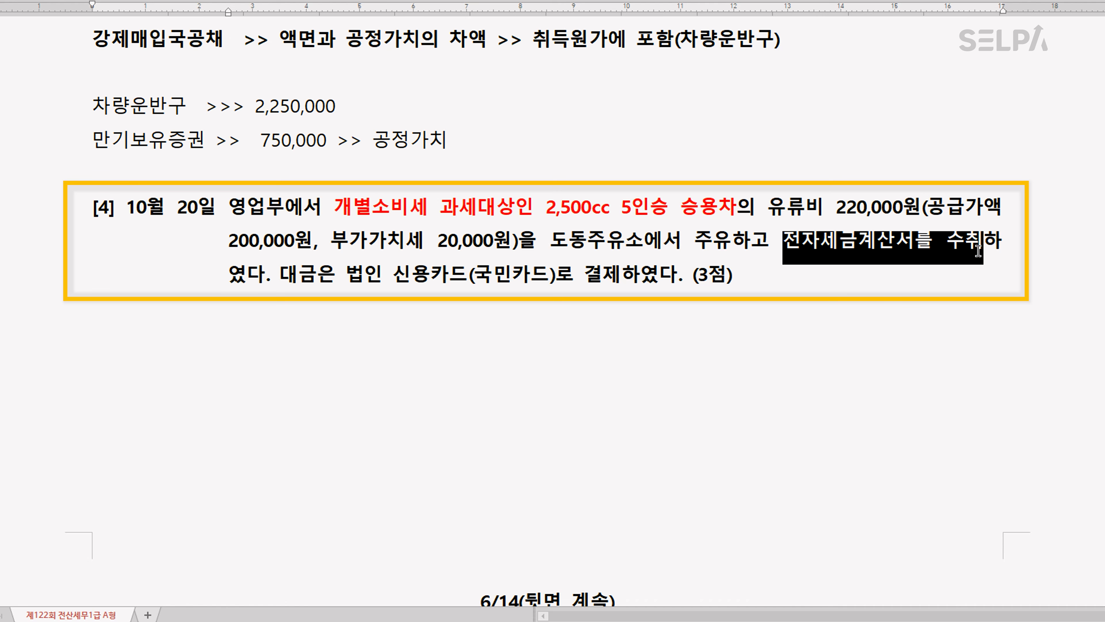
key(ctrl+m)
key(b)
click(919, 271)
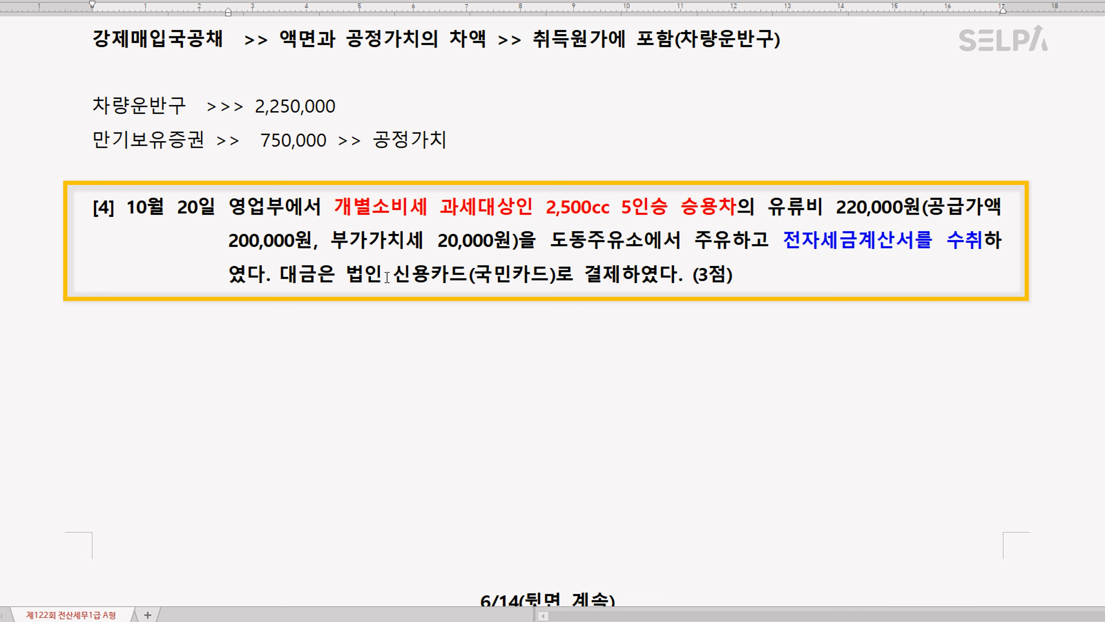
In question [4], colour 법인 신용카드(국민카드)로 결제 blue and highlight 전자세금계산서 in yellow
drag(355, 280, 623, 277)
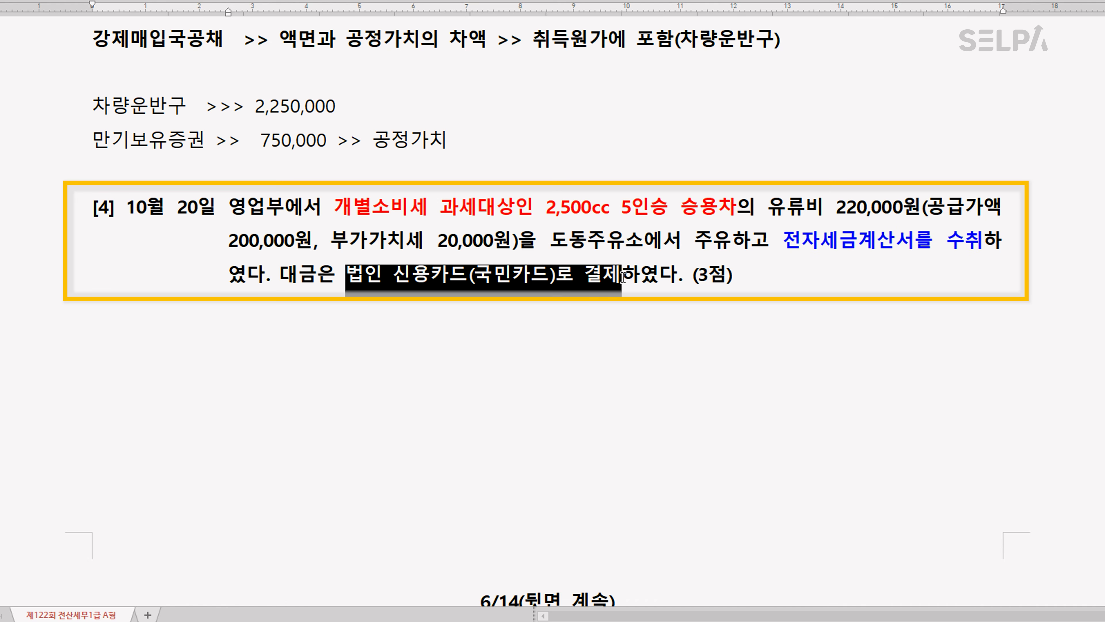
key(ctrl+m)
key(b)
click(636, 309)
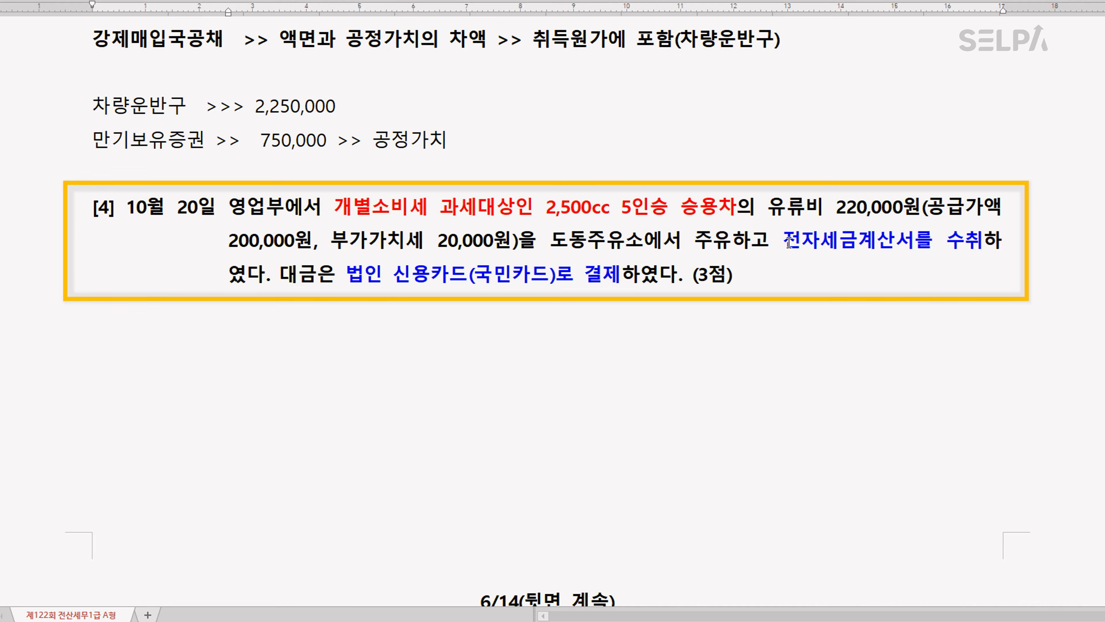
drag(784, 242, 916, 262)
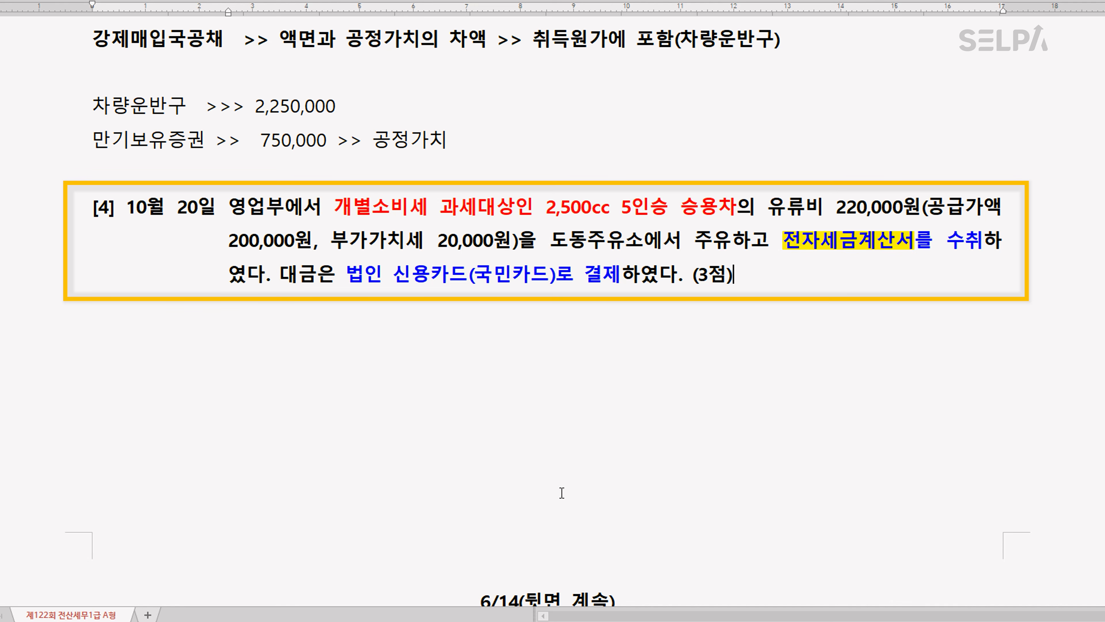
Switch to the 매입매출전표입력 window in KcLep and set the voucher date to October 20
click(593, 621)
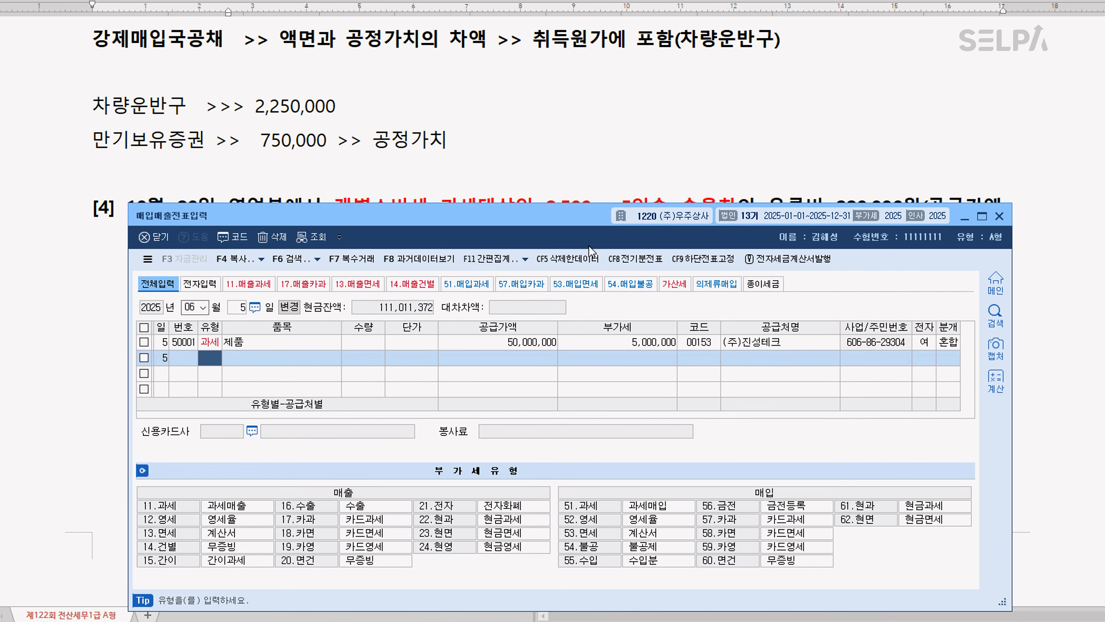
scroll(579, 161, down, 2)
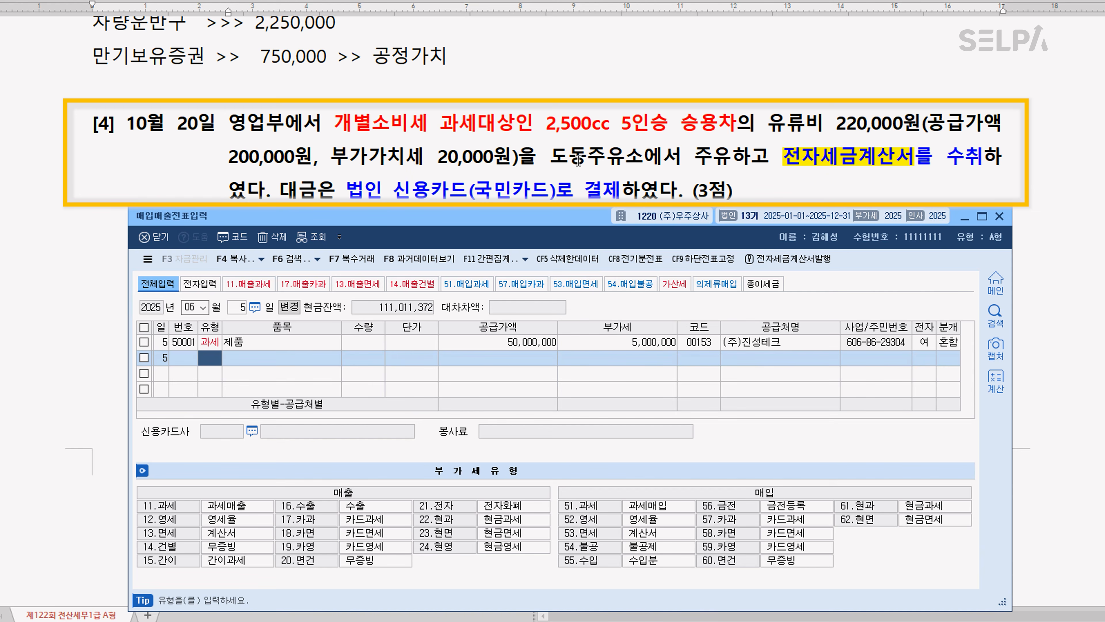
key(Escape)
key(Escape)
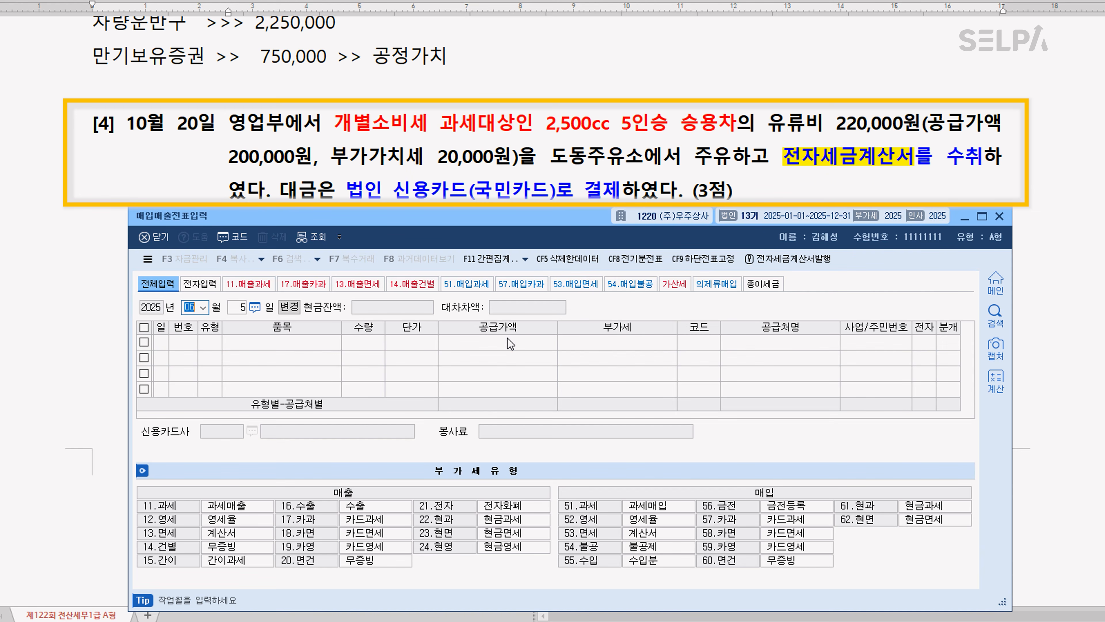
text(10)
key(Return)
text(20)
key(Return)
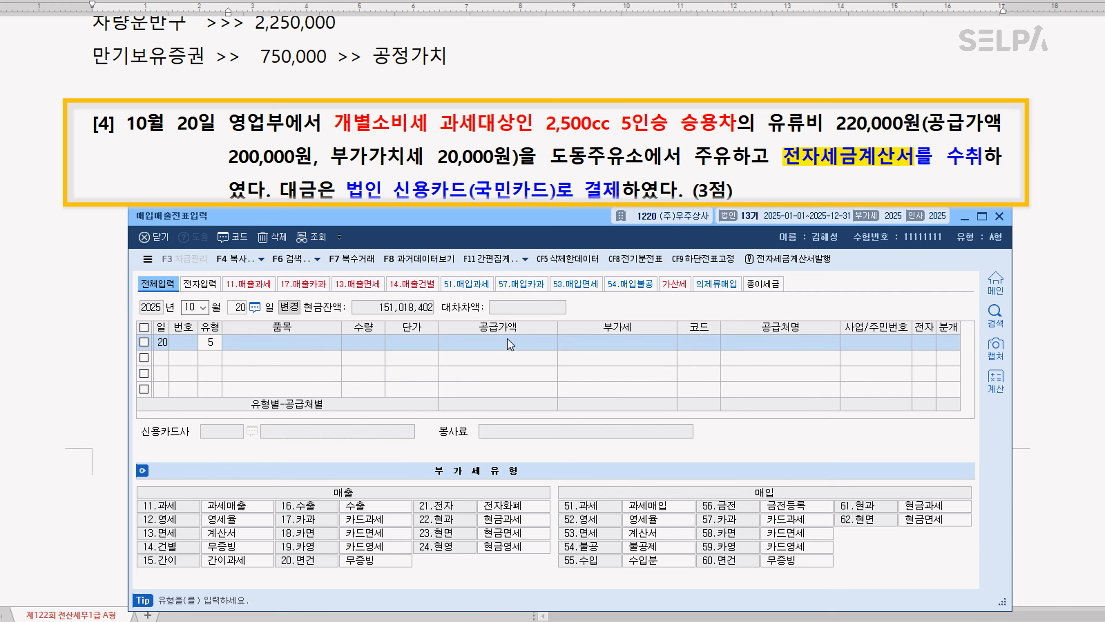
Enter a purchase line of type 54 불공 for item 주유비 with a supply value (공급가액) of 200,000
text(54)
key(Return)
text(주유비)
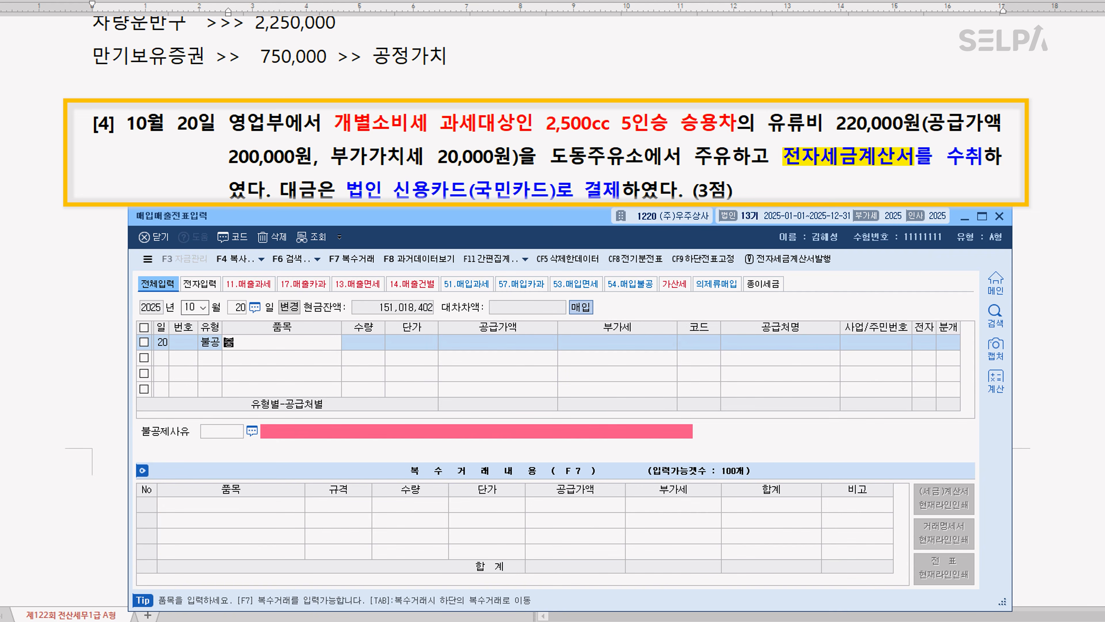
key(Return)
key(Return)
key(Return)
text(200)
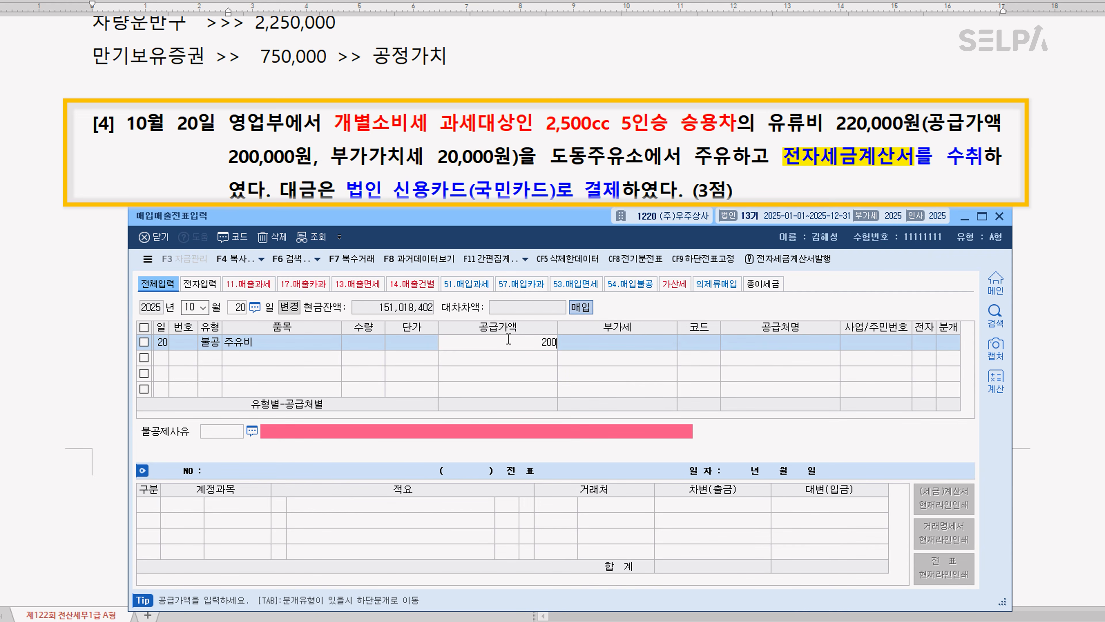
text(,000)
key(Return)
key(Return)
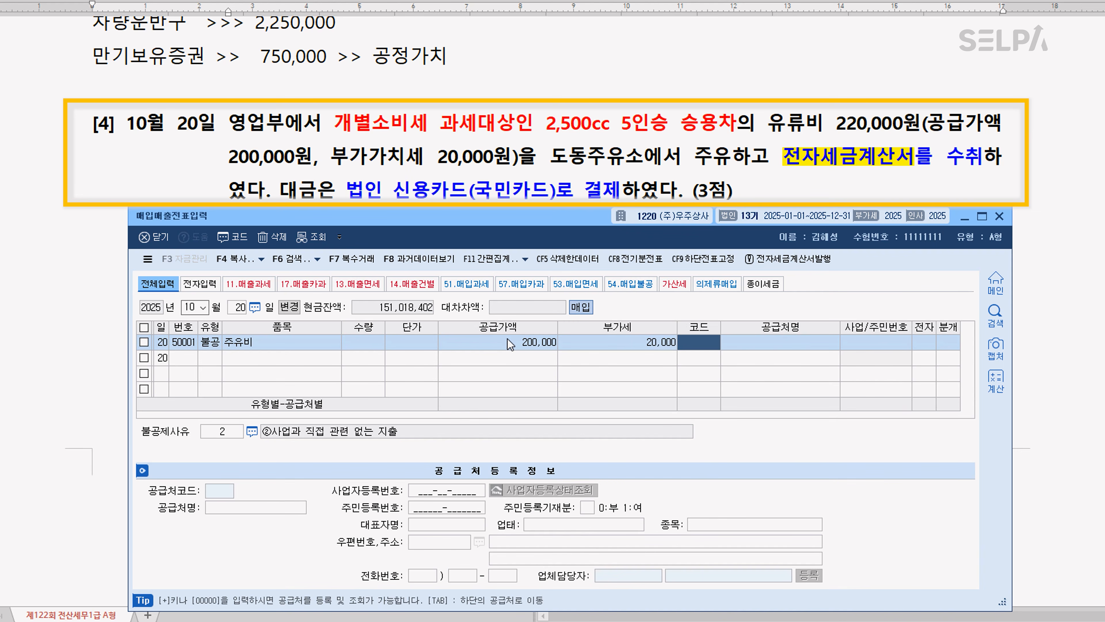
Set the supplier to 도동주유소 and mark the tax invoice as electronic (여)
text(도동)
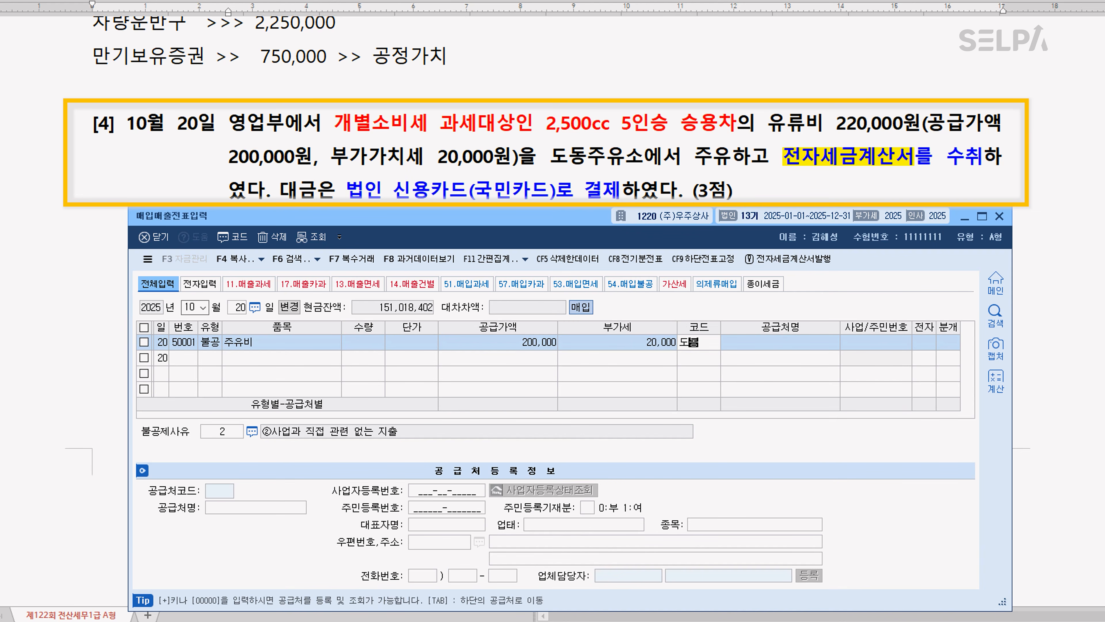
key(Return)
key(Return)
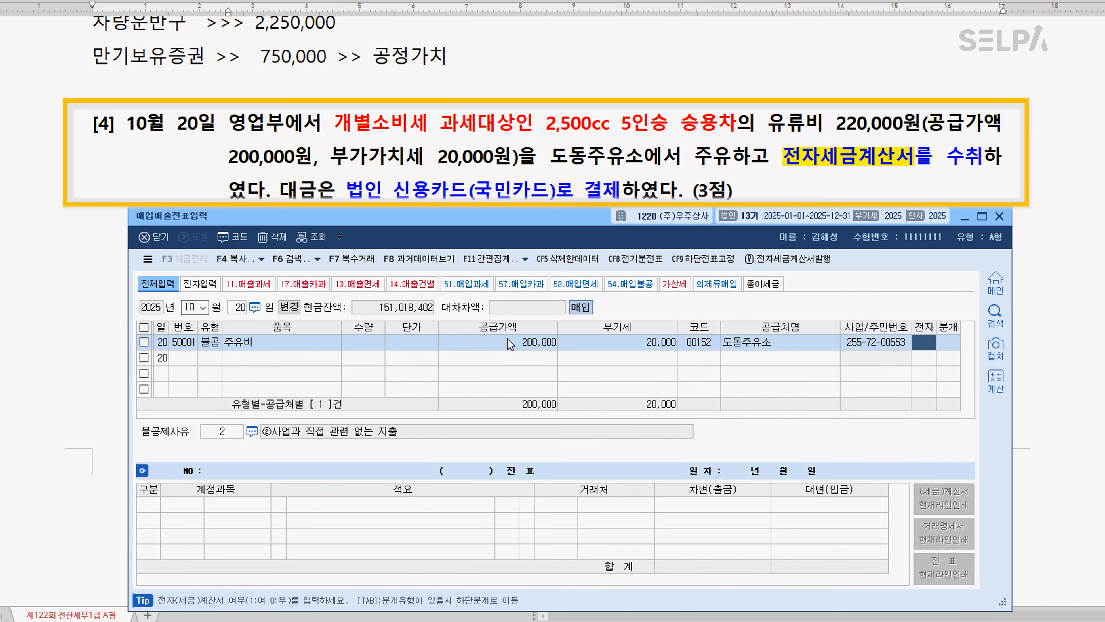
text(1)
Set the non-deduction reason (불공제사유) to 3 and the journal type (분개) to 카드
key(Return)
text(3)
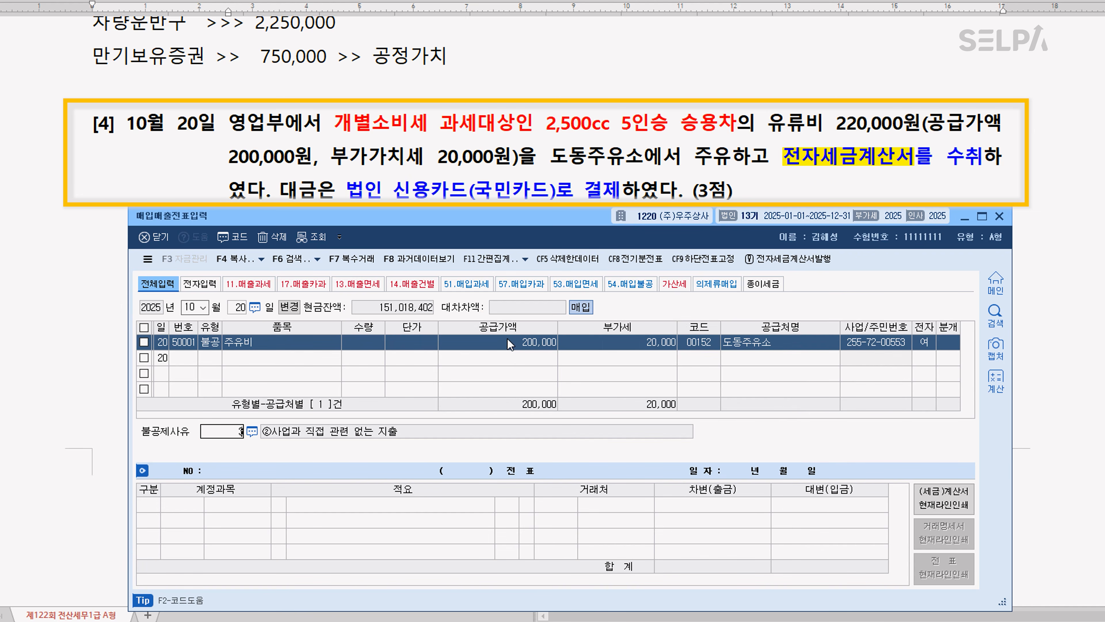
key(Return)
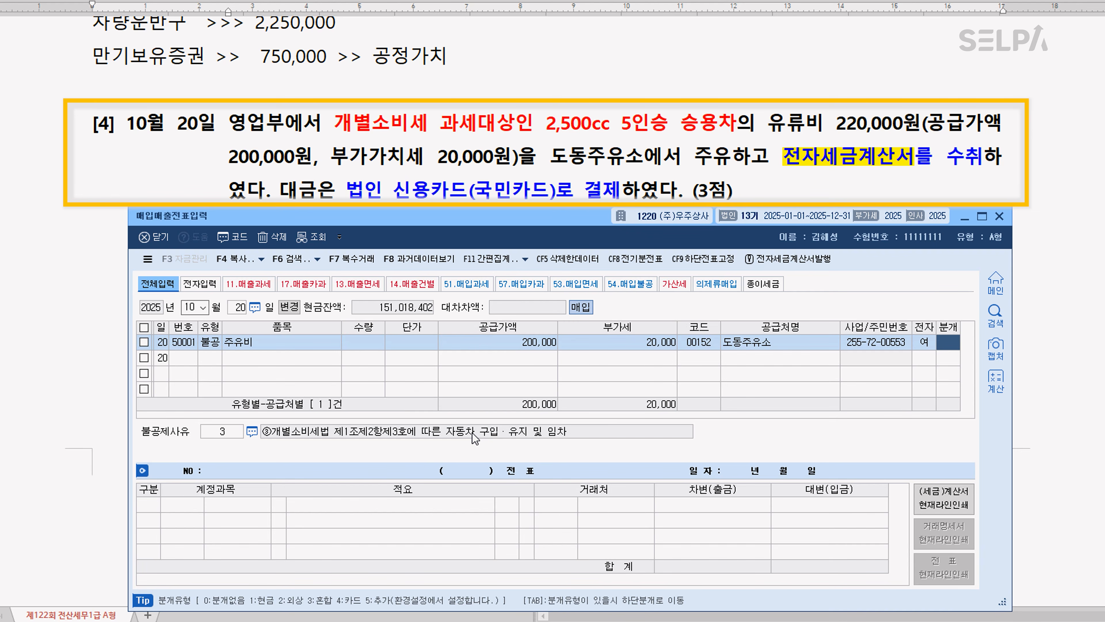
key(Return)
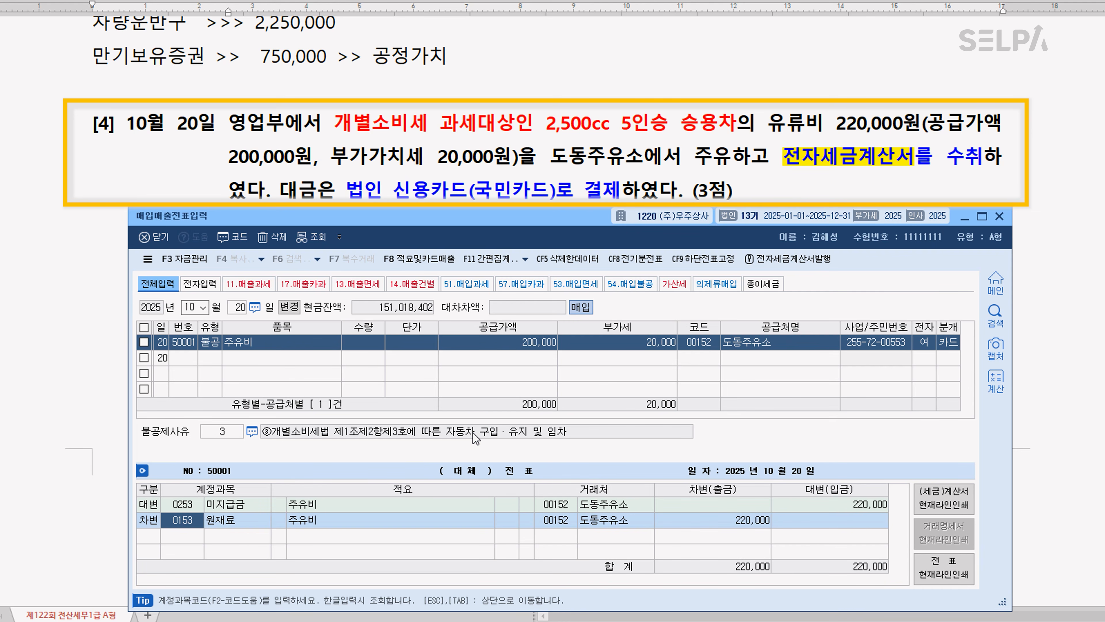
Change the debit line's account to 0822 차량유지비 (판매관리비)
text(차량)
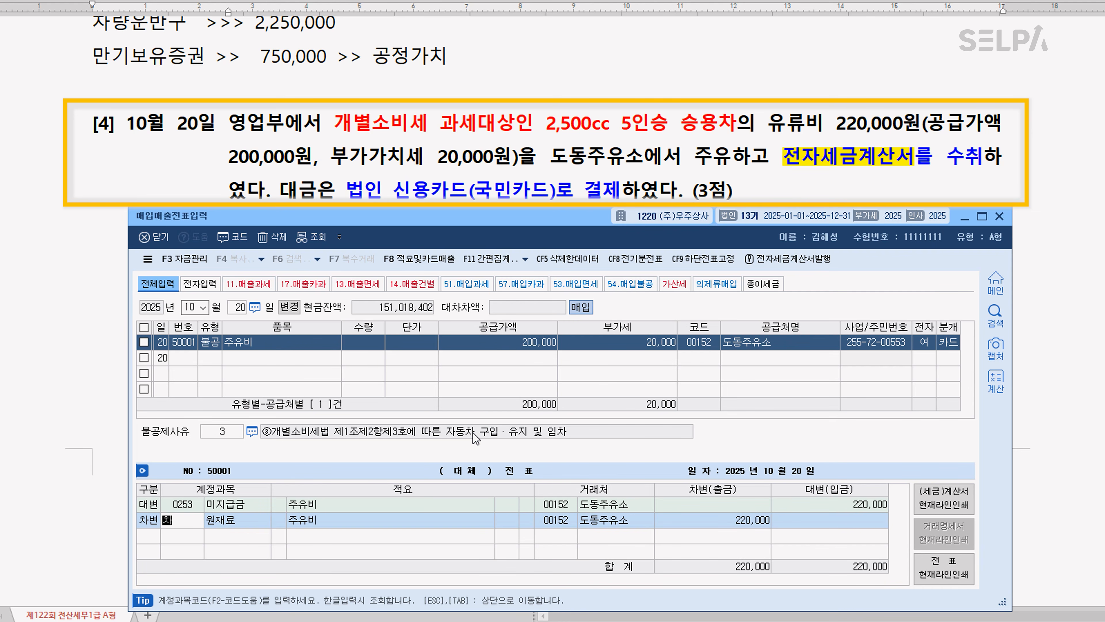
key(Return)
key(Down)
key(Down)
key(Down)
key(Down)
key(Down)
key(Down)
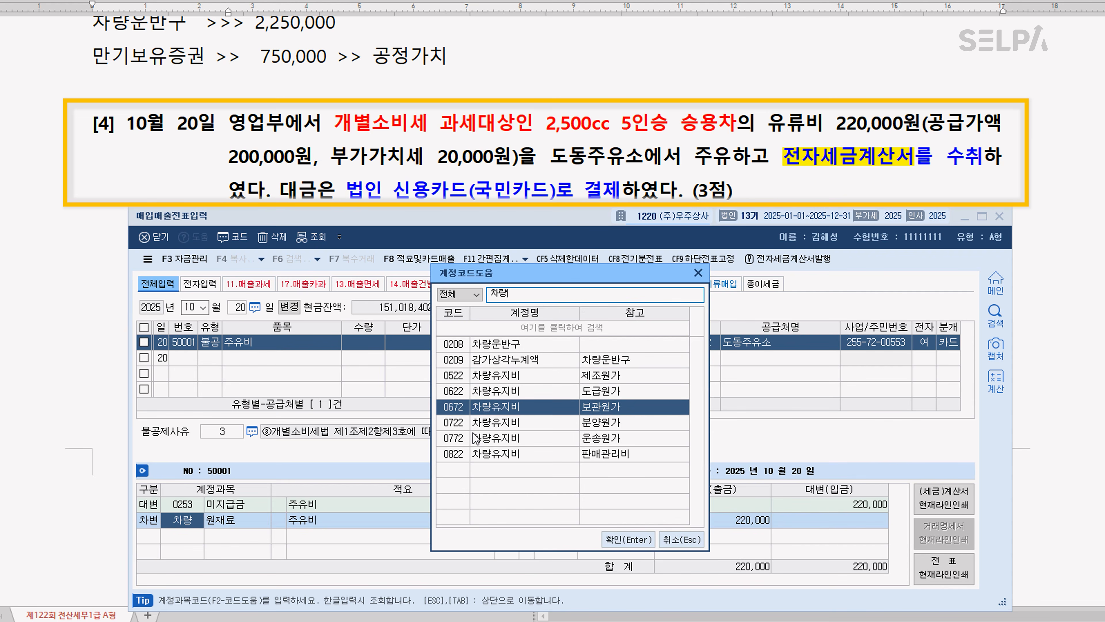
key(Return)
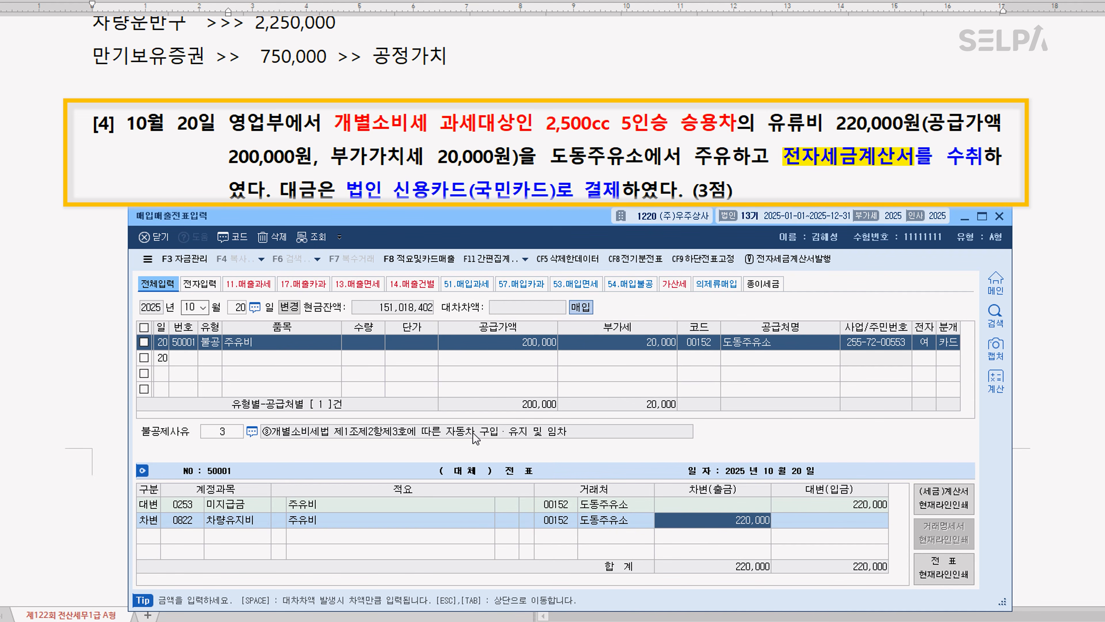
Change the 미지급금 credit line's 거래처 to 국민카드 (99602) and return to the purchase line
click(563, 505)
text(국민)
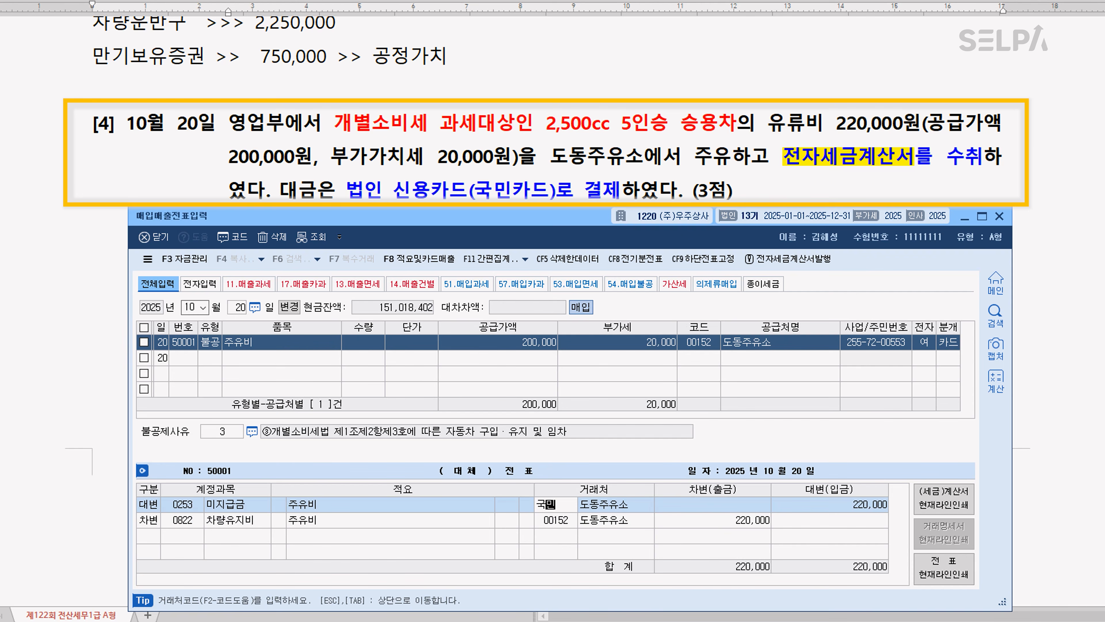
key(Return)
key(Return)
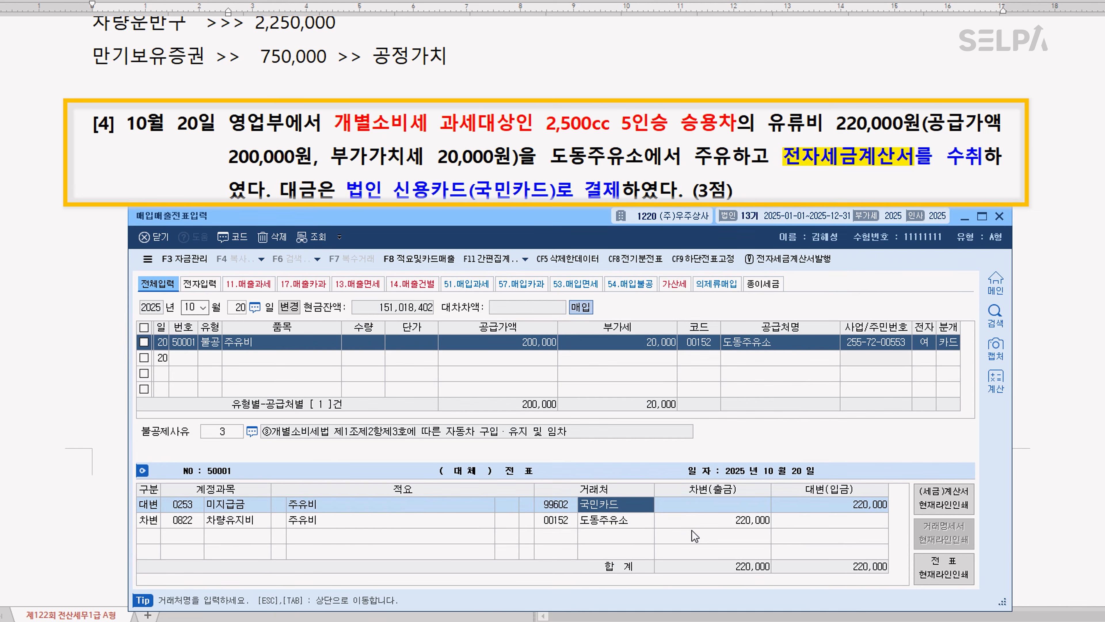
key(Down)
key(Escape)
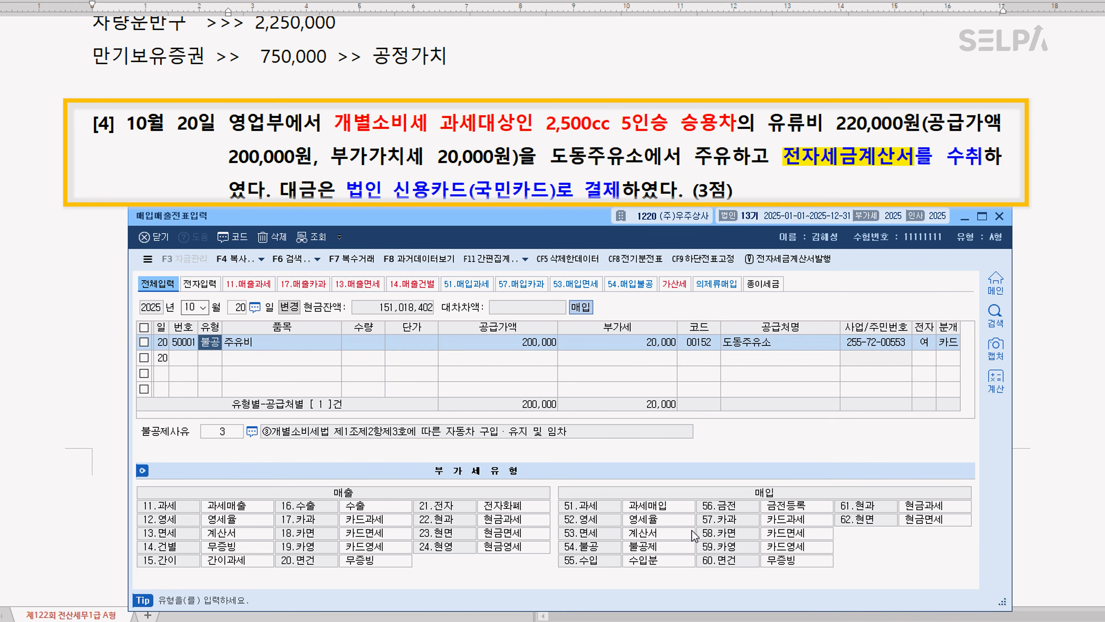
key(Return)
key(Return)
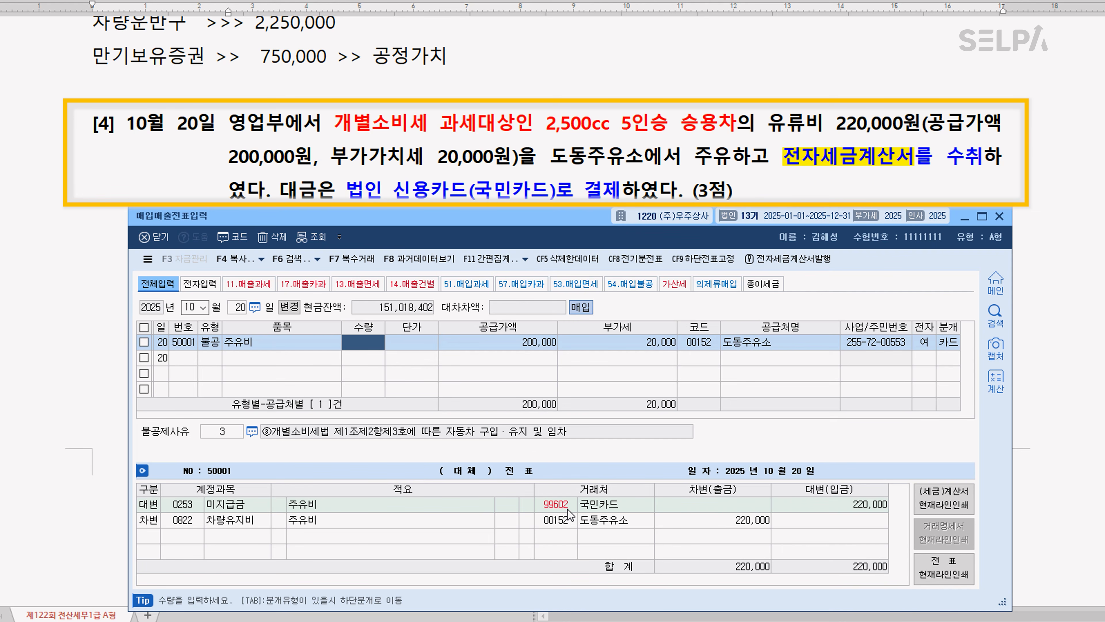
In question [1] of 문제2, highlight the 제2기 확정신고기간 phrase yellow and colour [수출실적명세서] red and [영세율매출명세서] blue
click(546, 139)
scroll(637, 357, down, 15)
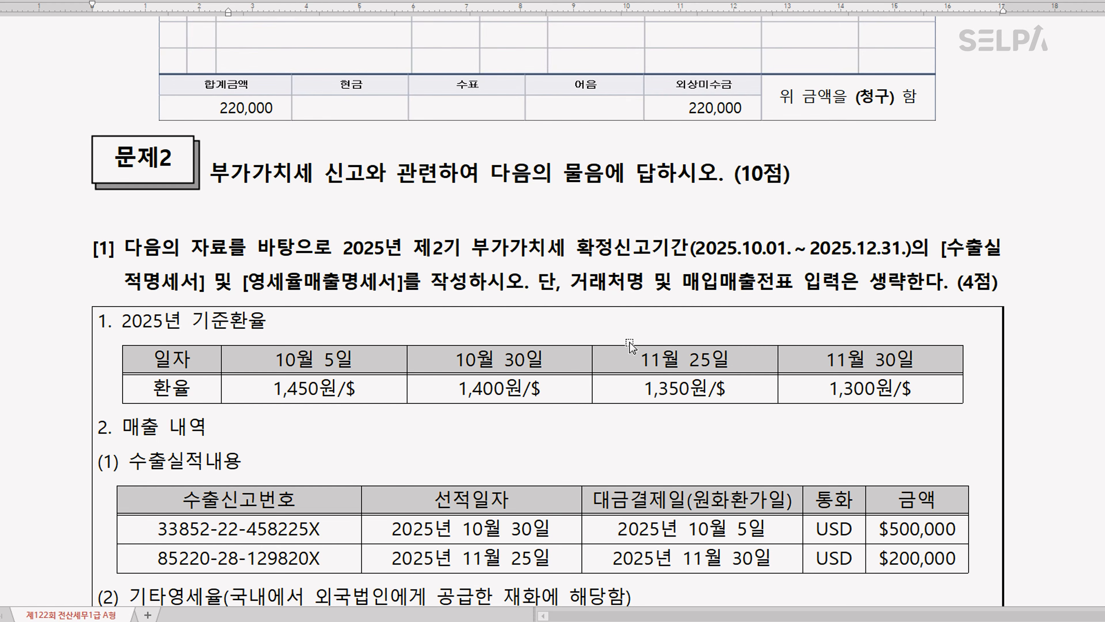
scroll(630, 342, down, 1)
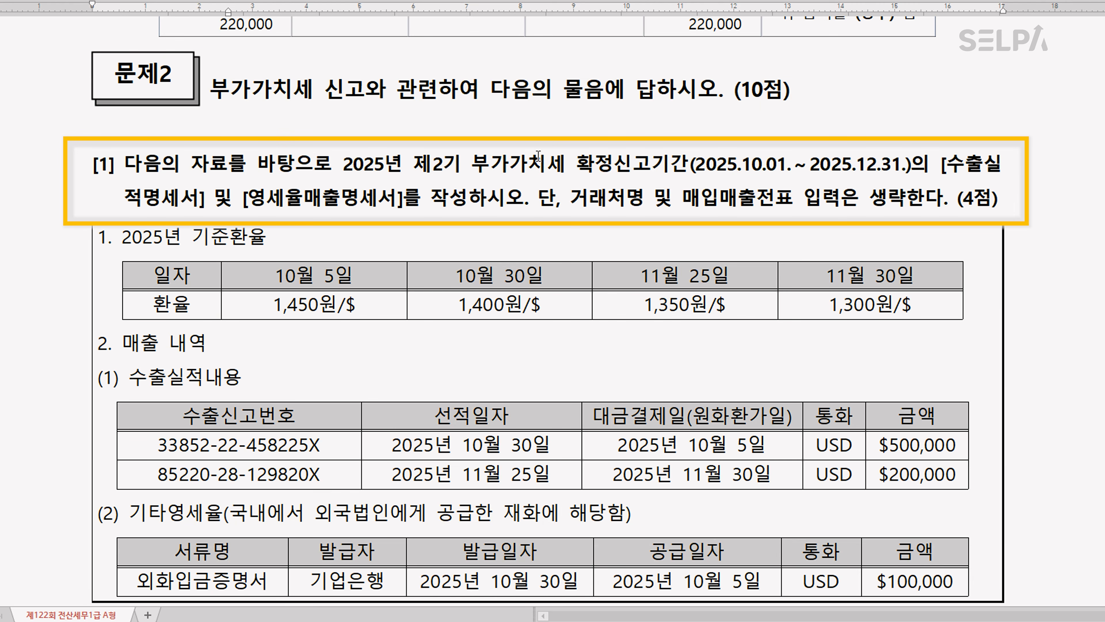
drag(414, 167, 403, 209)
key(ctrl+m)
key(b)
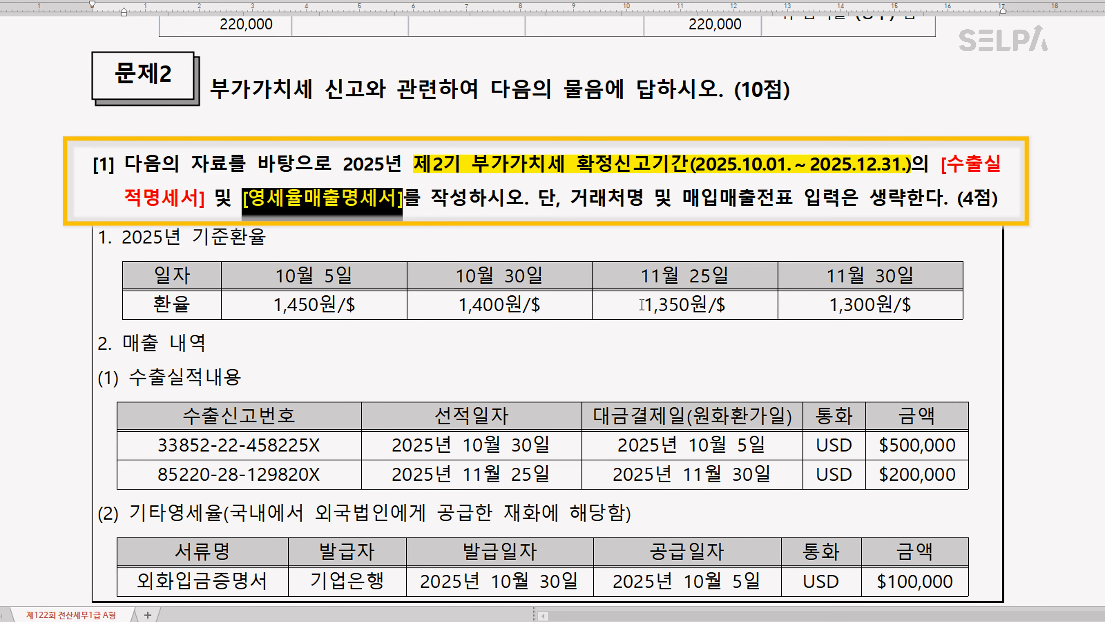
Colour the words 기타영세율 in the heading of section (2) red
scroll(642, 305, down, 2)
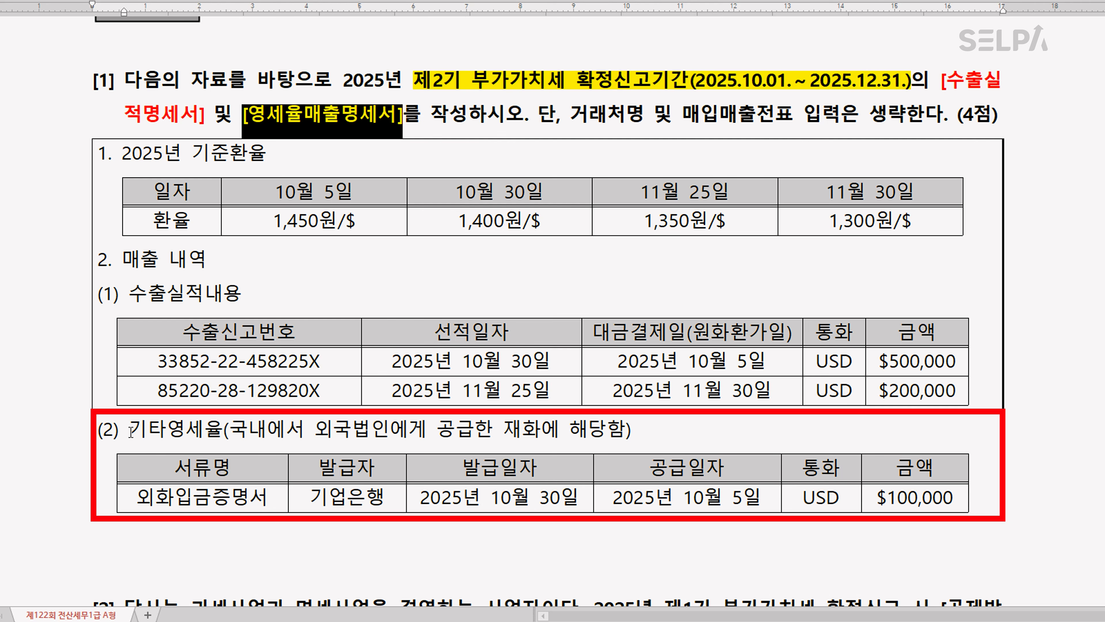
drag(129, 431, 219, 431)
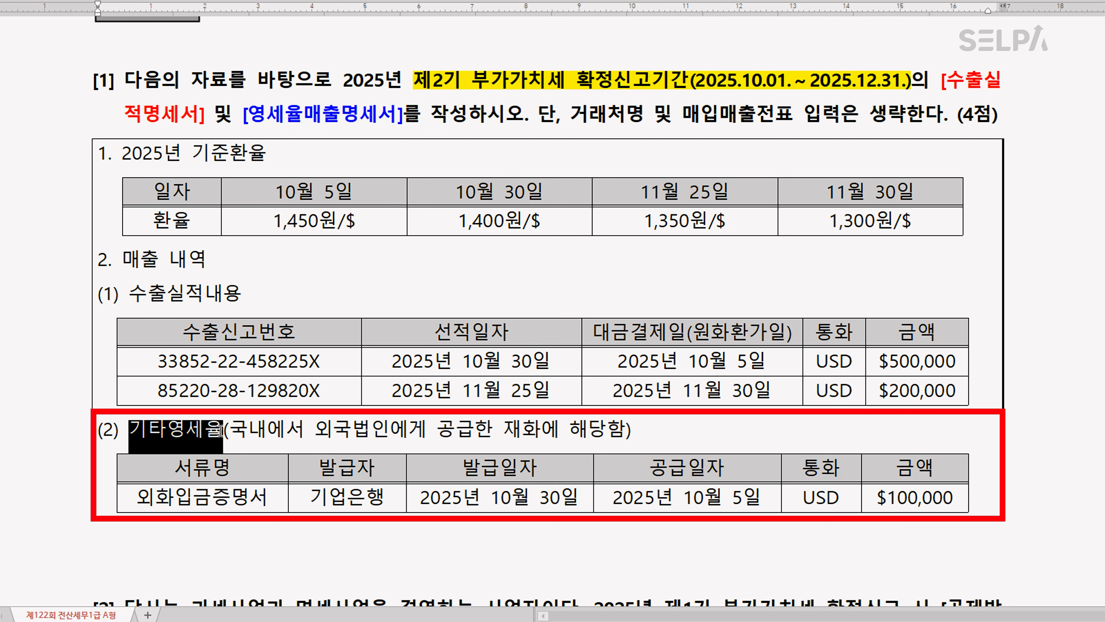
key(ctrl+m)
key(r)
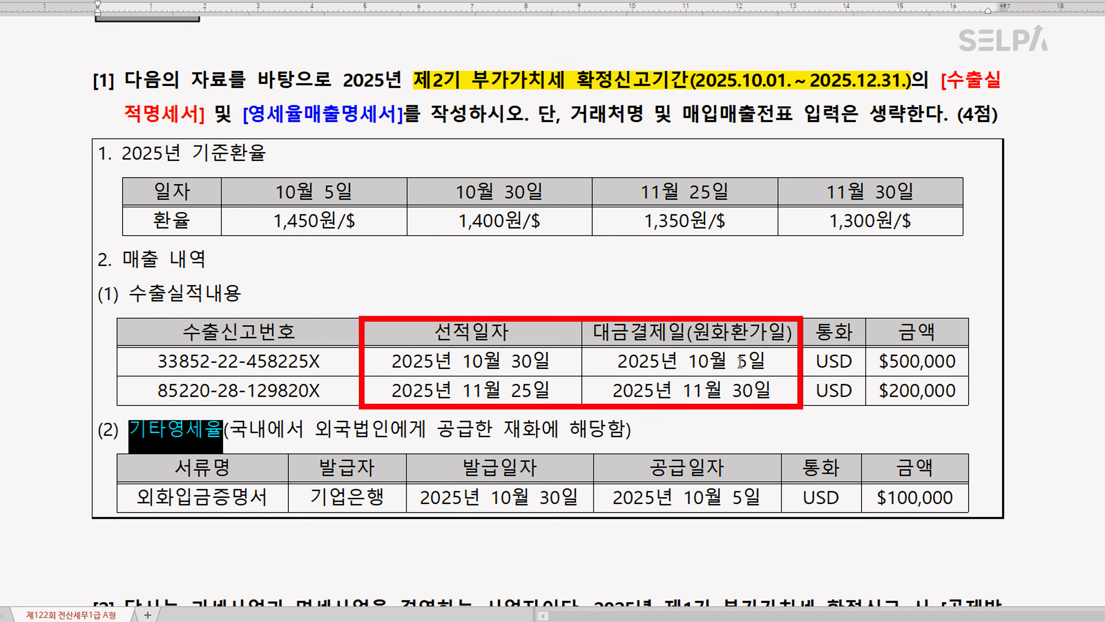
Highlight yellow the first export's payment date, the second export's shipping date and the 기타영세율 supply date
drag(617, 362, 769, 363)
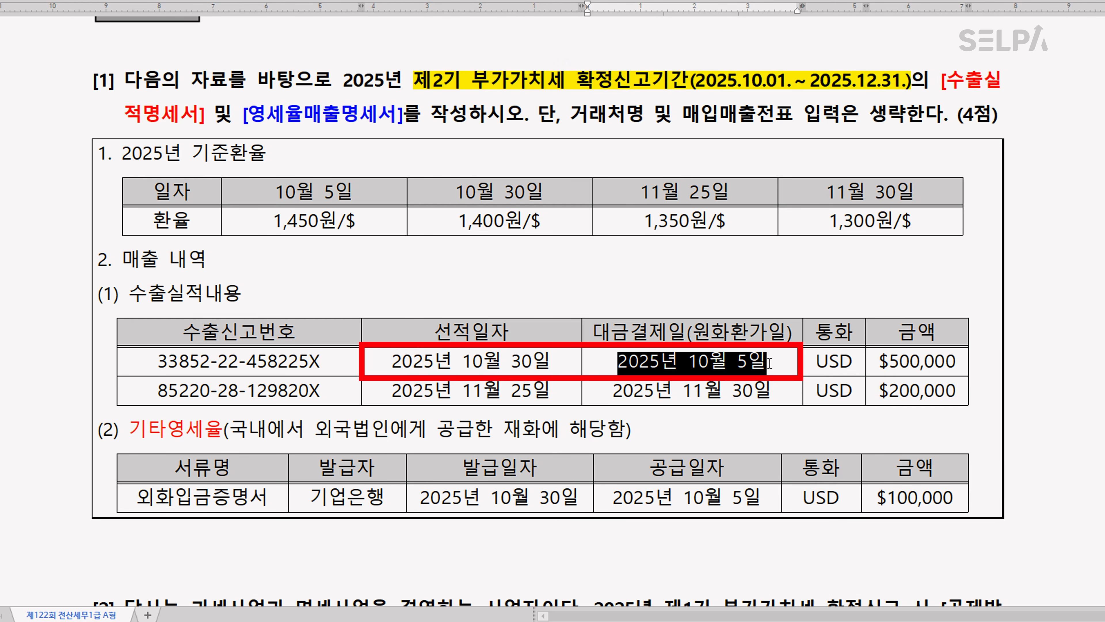
drag(769, 363, 769, 362)
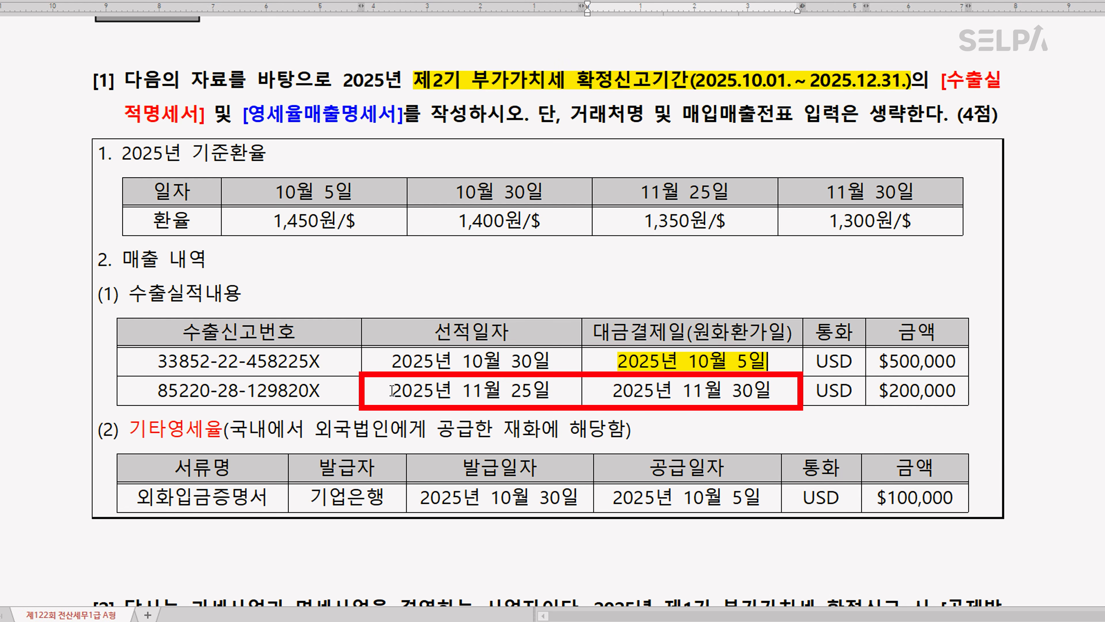
drag(392, 390, 567, 394)
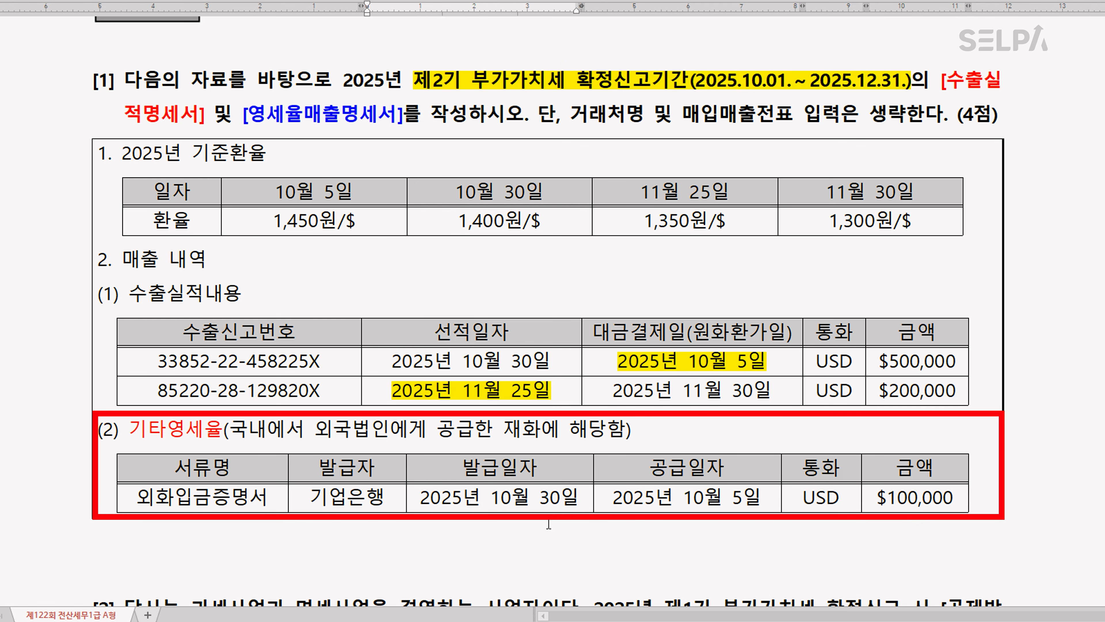
drag(612, 497, 765, 500)
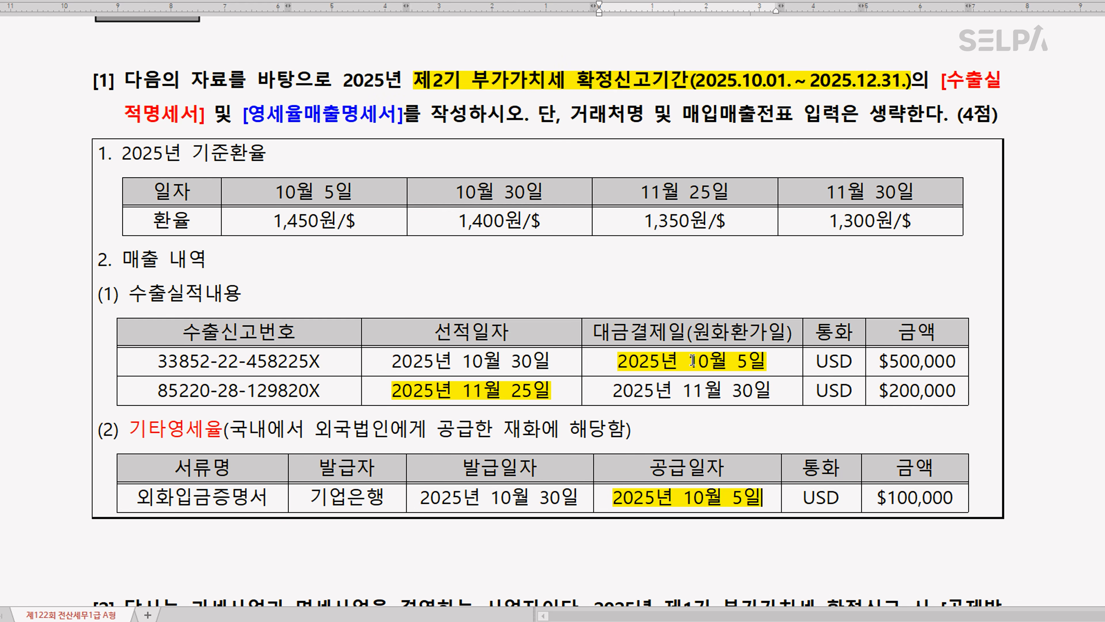
Add the won amounts 725,000,000 and 270,000,000 beneath the highlighted dates of the first and second export rows
click(771, 362)
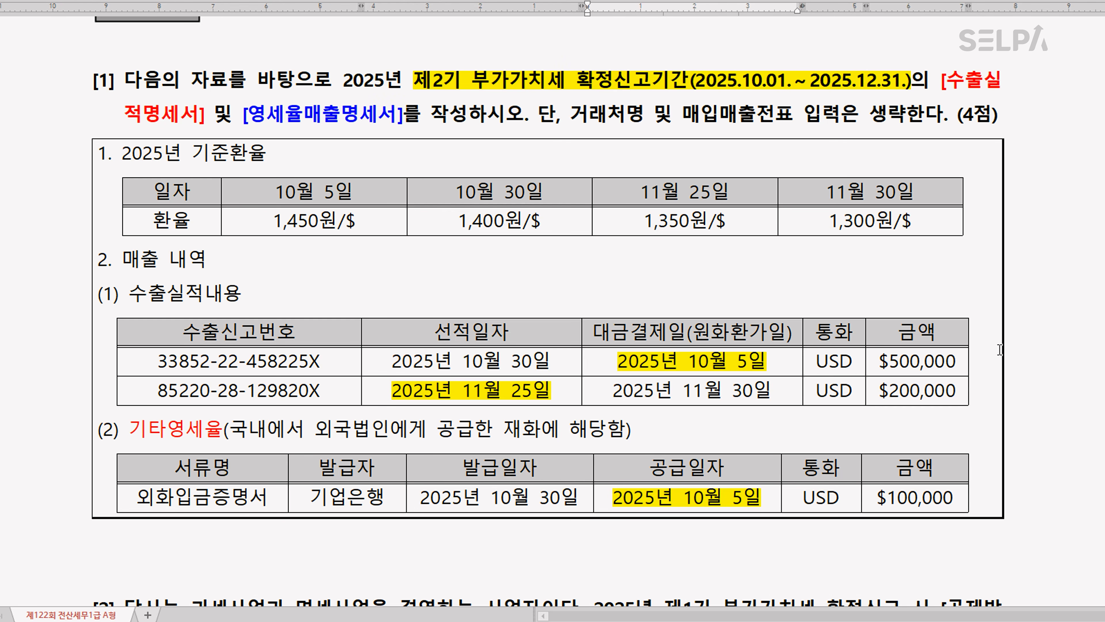
key(Return)
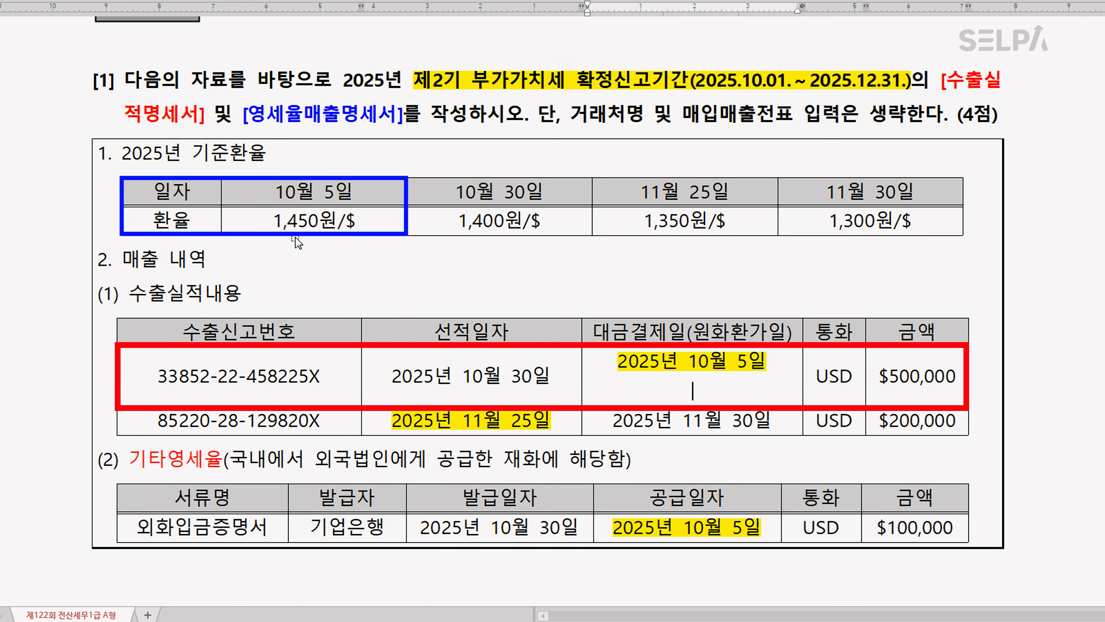
text(725,000,000)
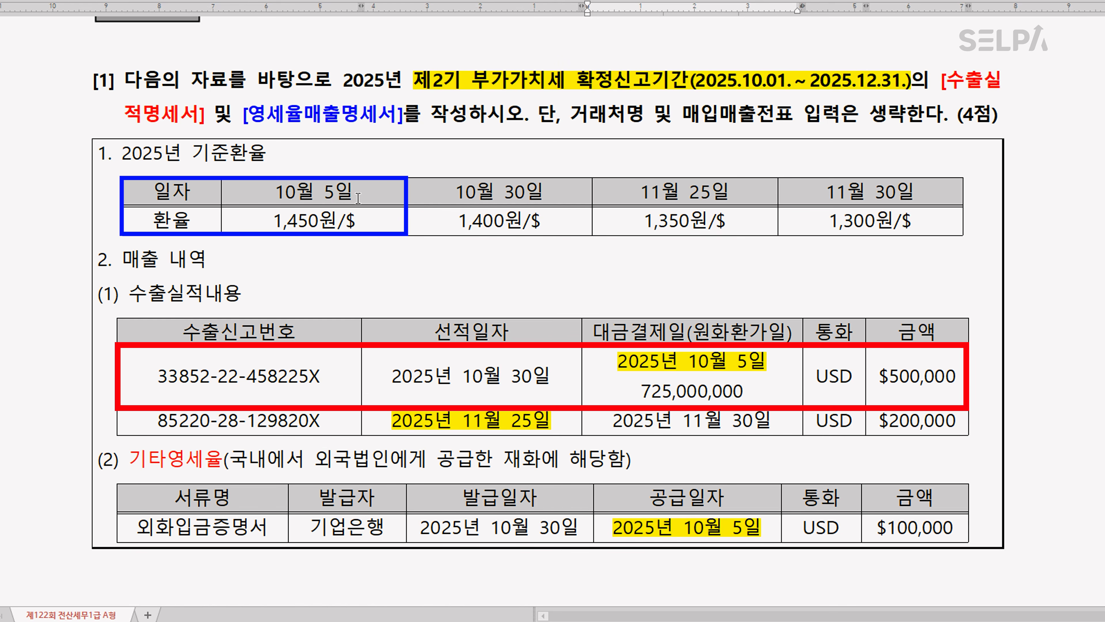
click(552, 422)
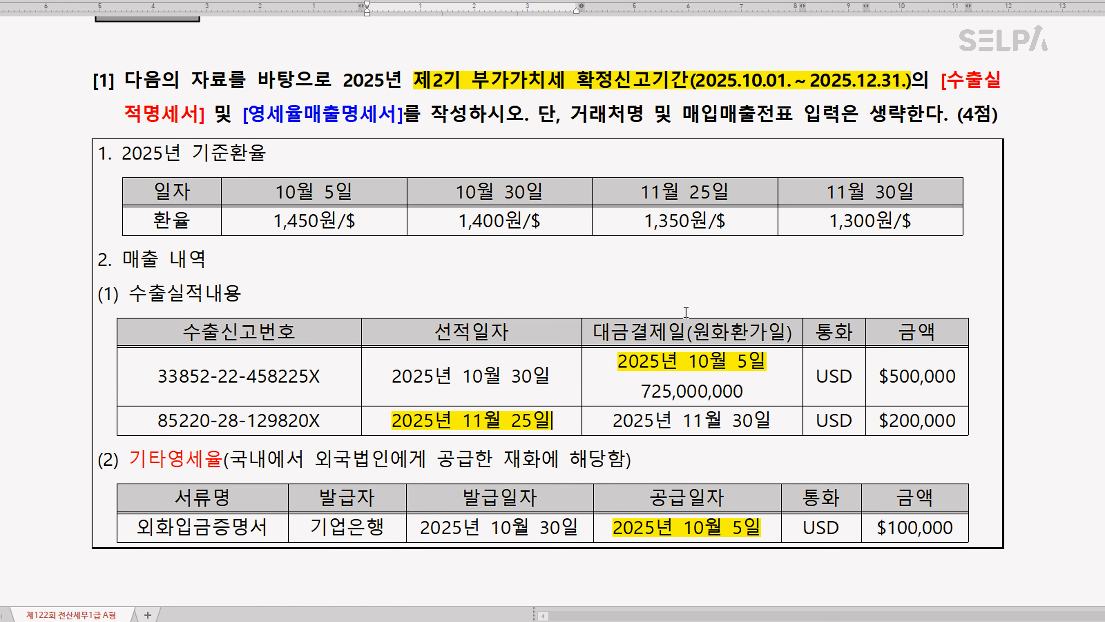
key(Return)
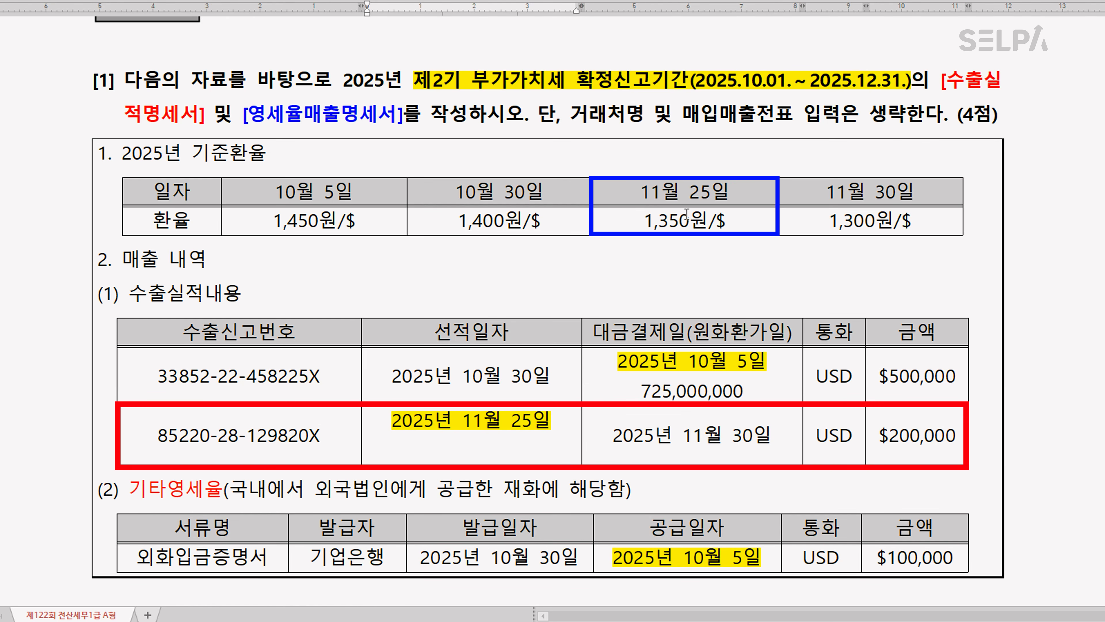
text(270,000,000)
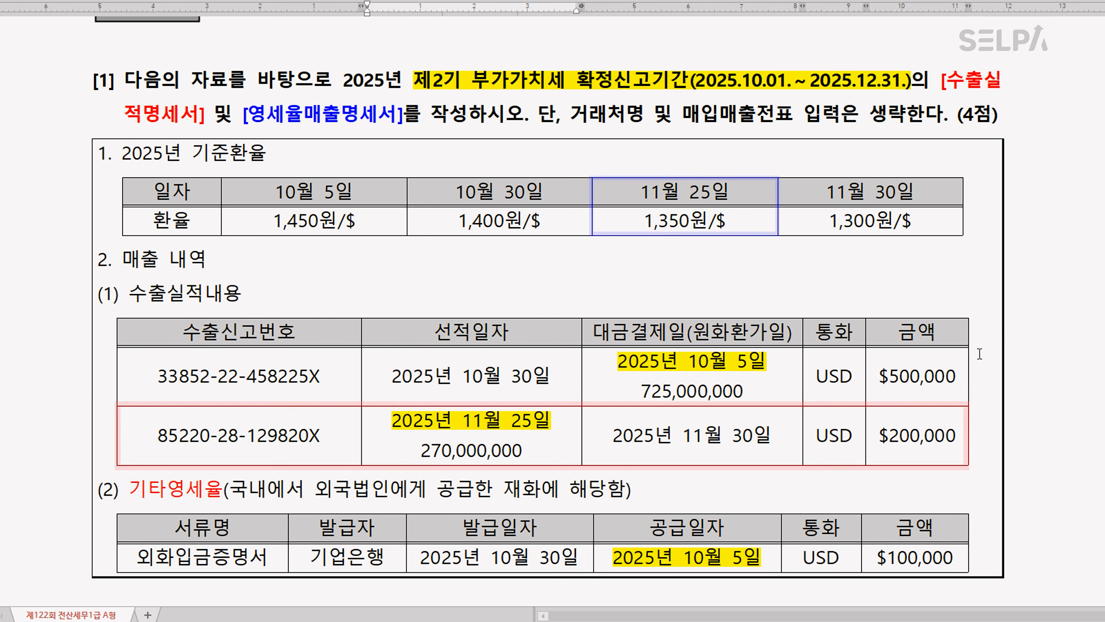
Add the won amount 145,000,000 beneath the highlighted supply date in the 기타영세율 table
click(772, 561)
scroll(772, 561, down, 1)
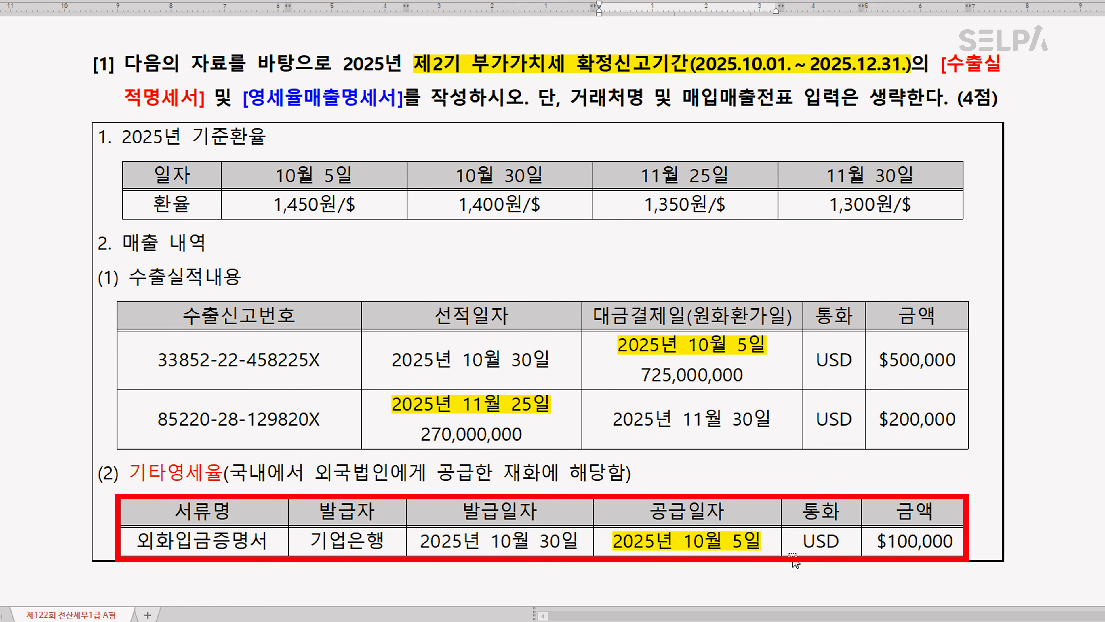
key(Return)
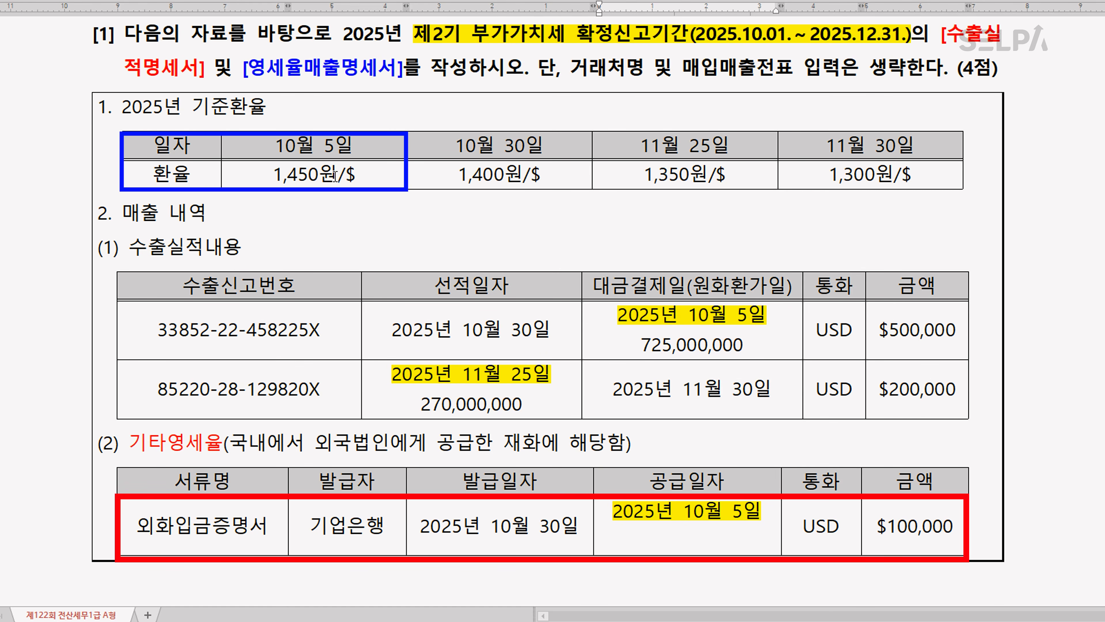
text(145,000,000)
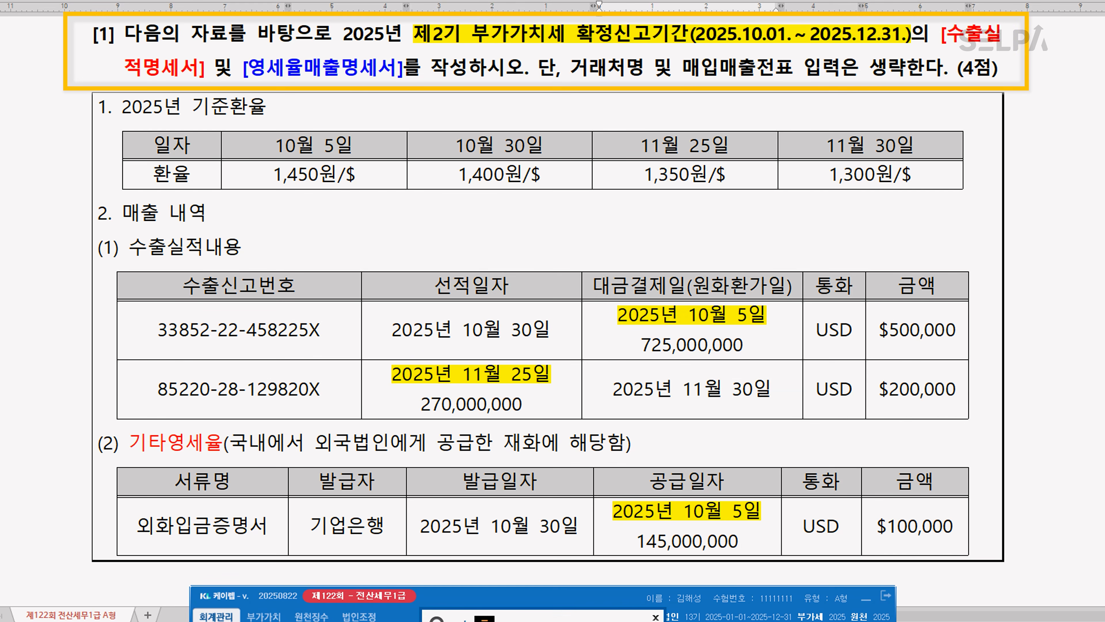
Open 수출실적명세서 in KcLep and set the 조회기간 to October through December 2025
key(Return)
key(Return)
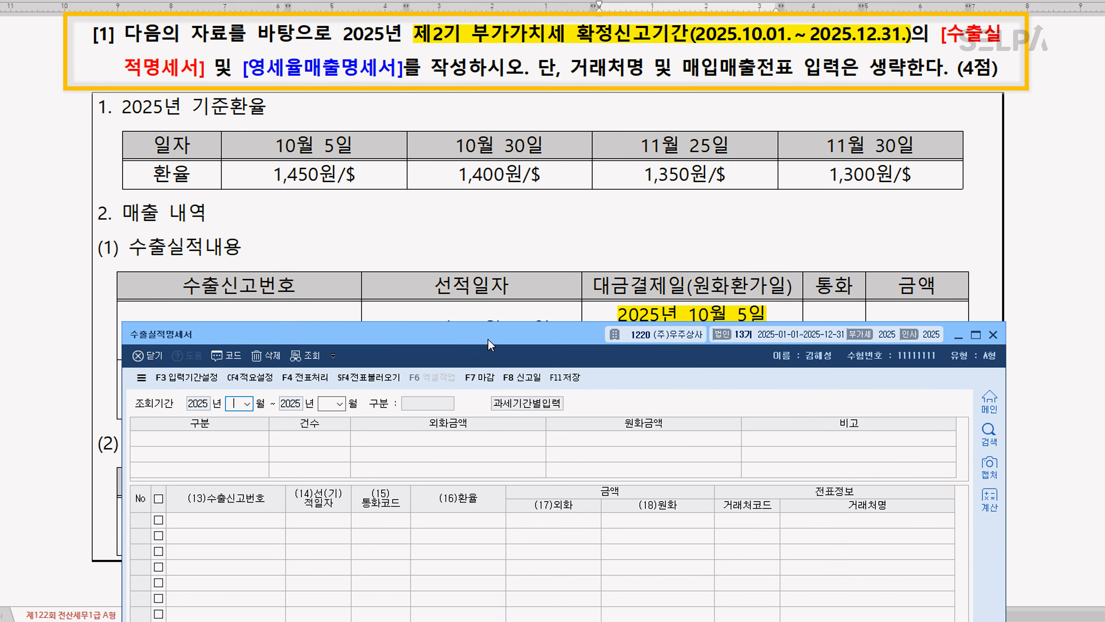
key(Return)
text(12)
key(Return)
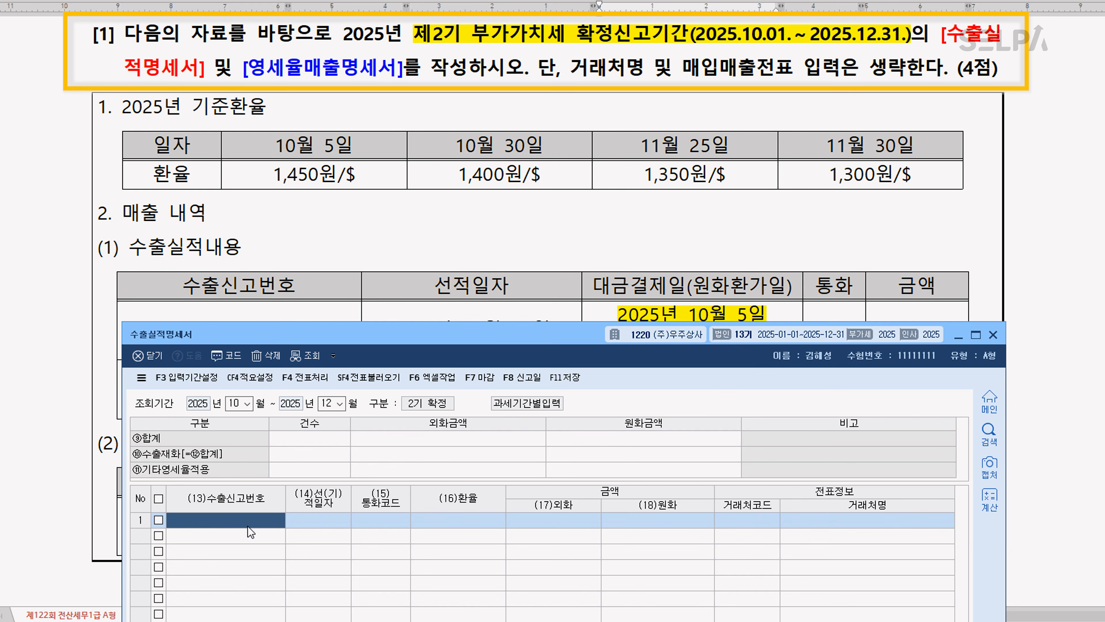
scroll(270, 184, down, 3)
scroll(270, 185, down, 3)
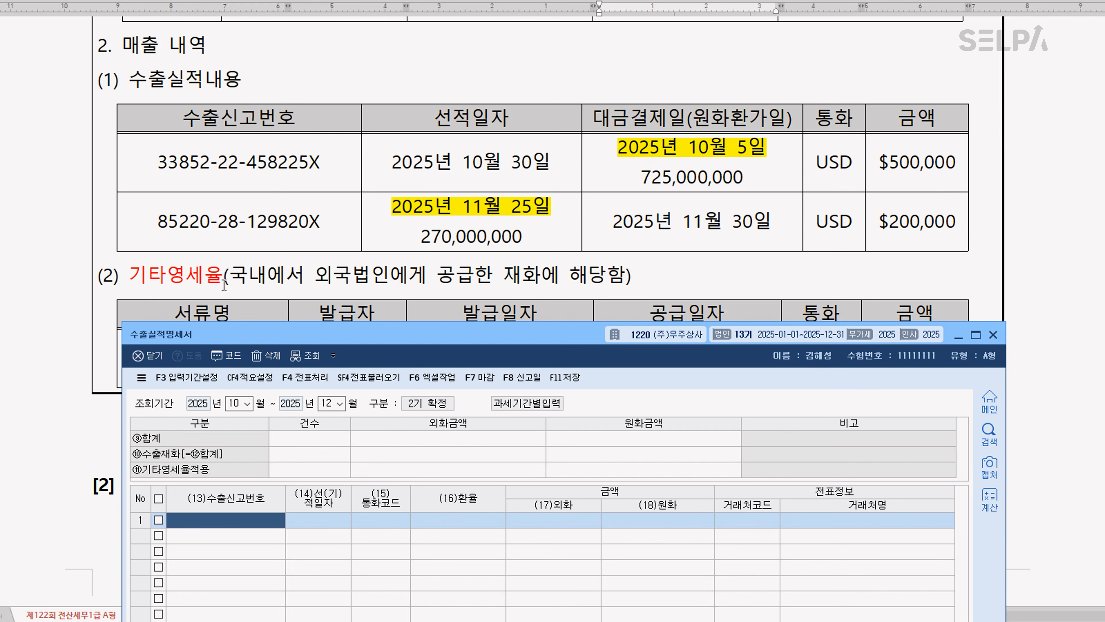
click(302, 474)
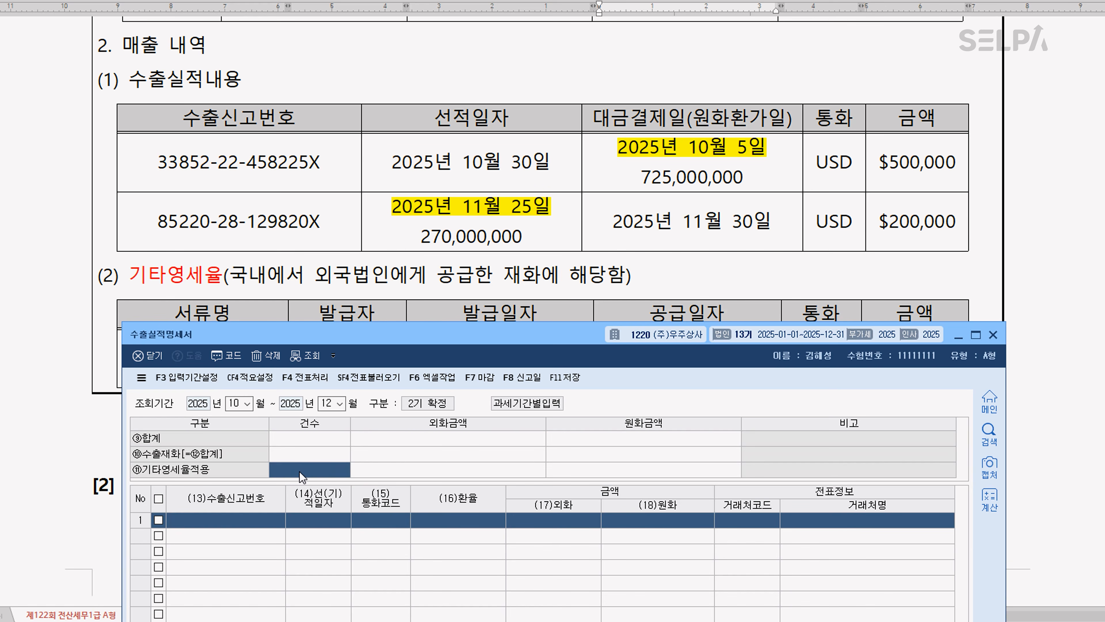
scroll(386, 256, up, 3)
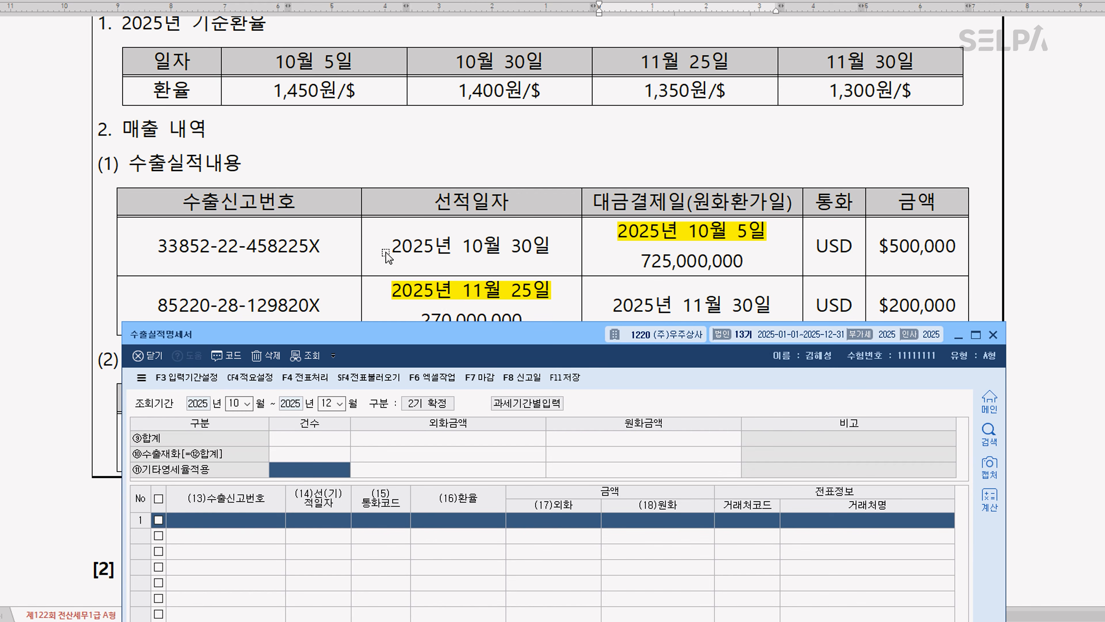
click(253, 520)
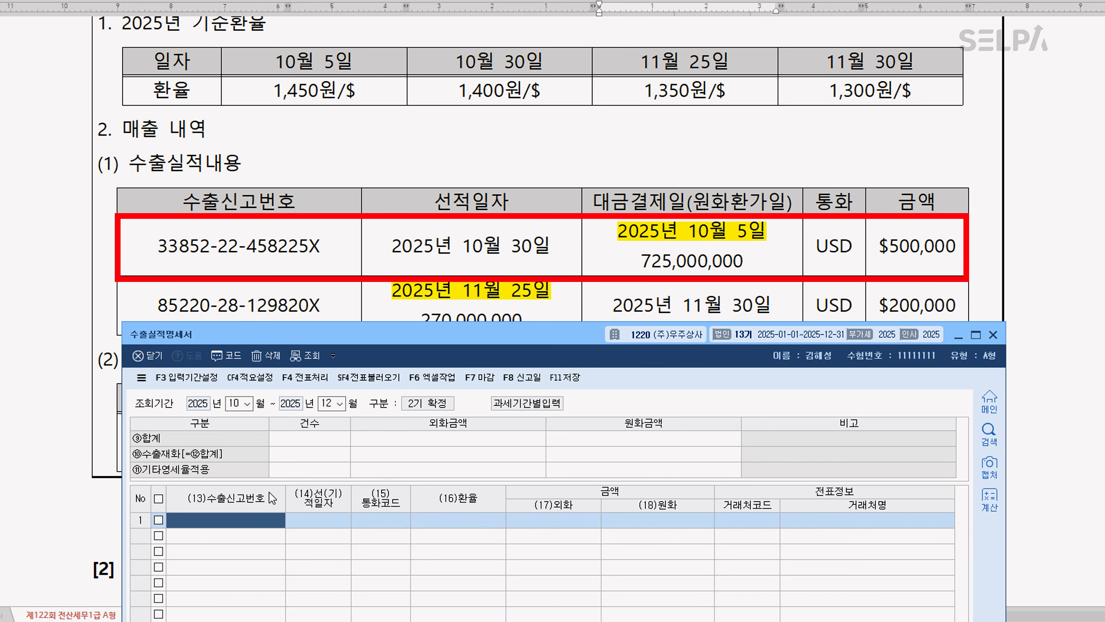
text(3385222458225X)
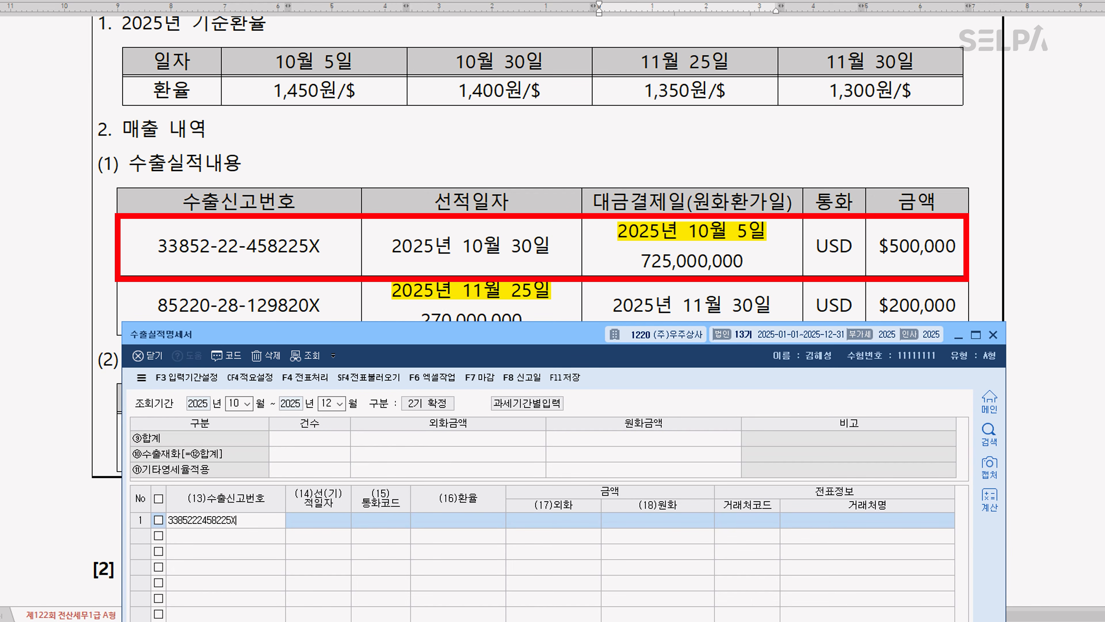
key(Return)
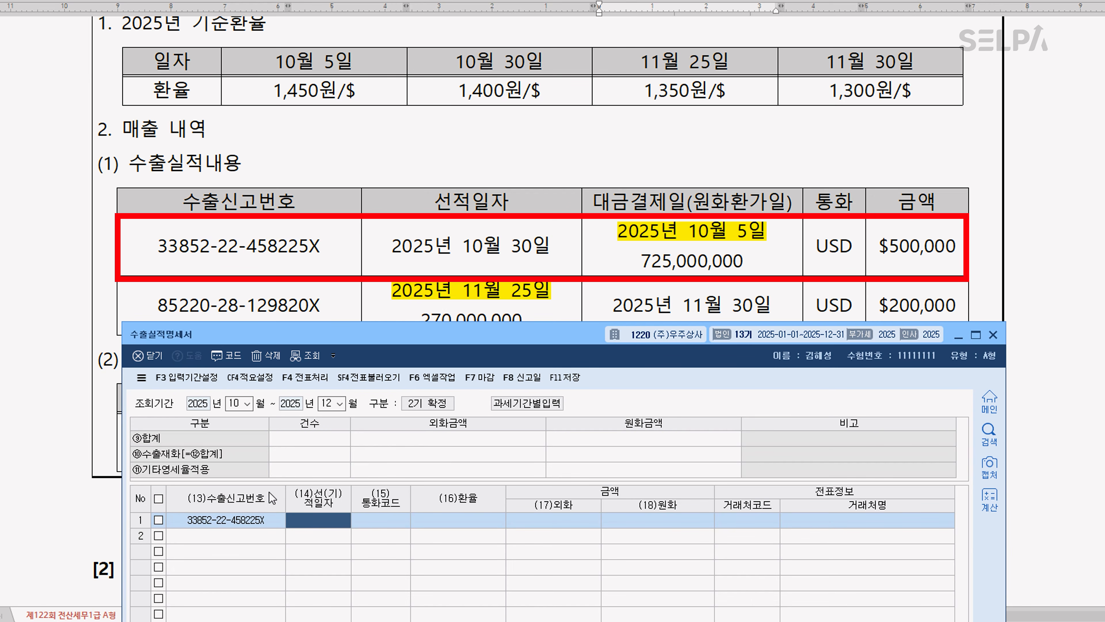
Set row 1's shipping date (선적일자) to 2025-10-30 and its currency code to USD
text(2025-1)
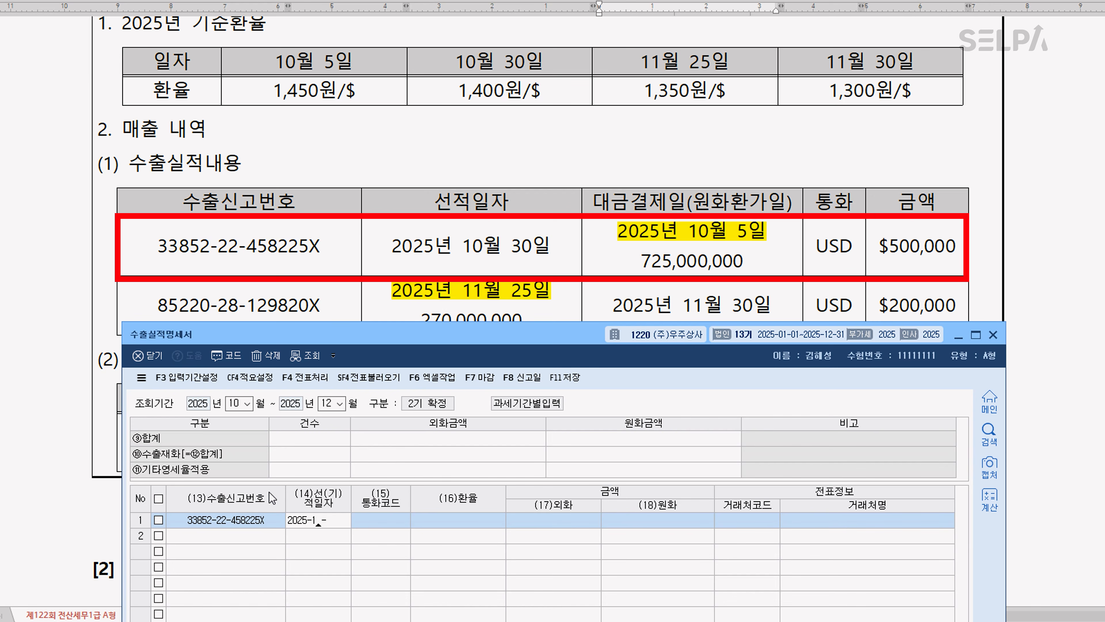
text(0-30)
key(Return)
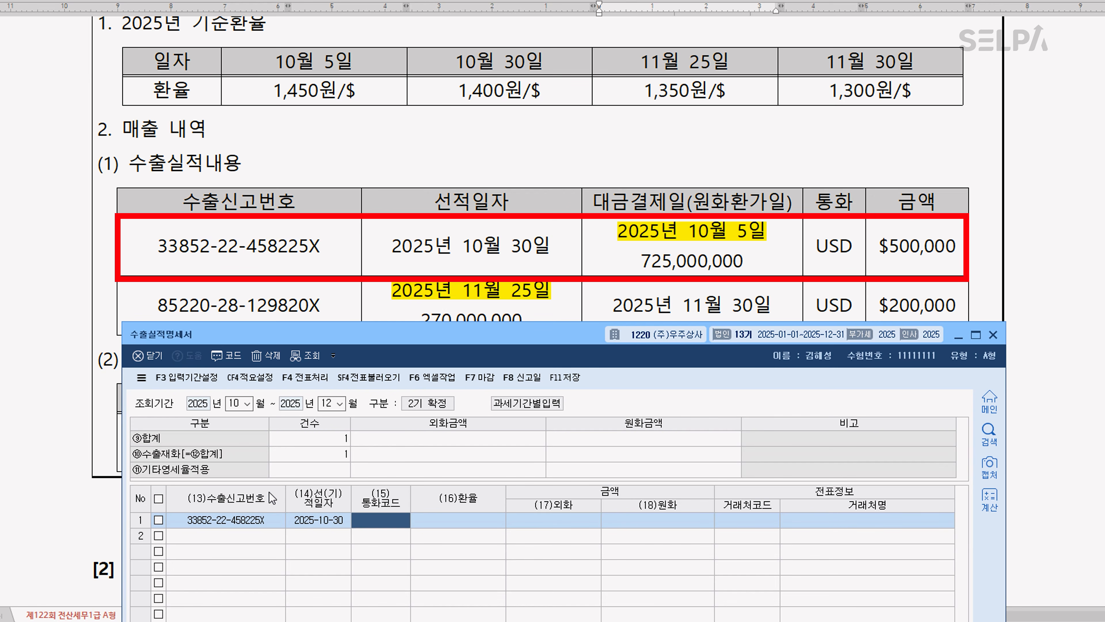
text(al)
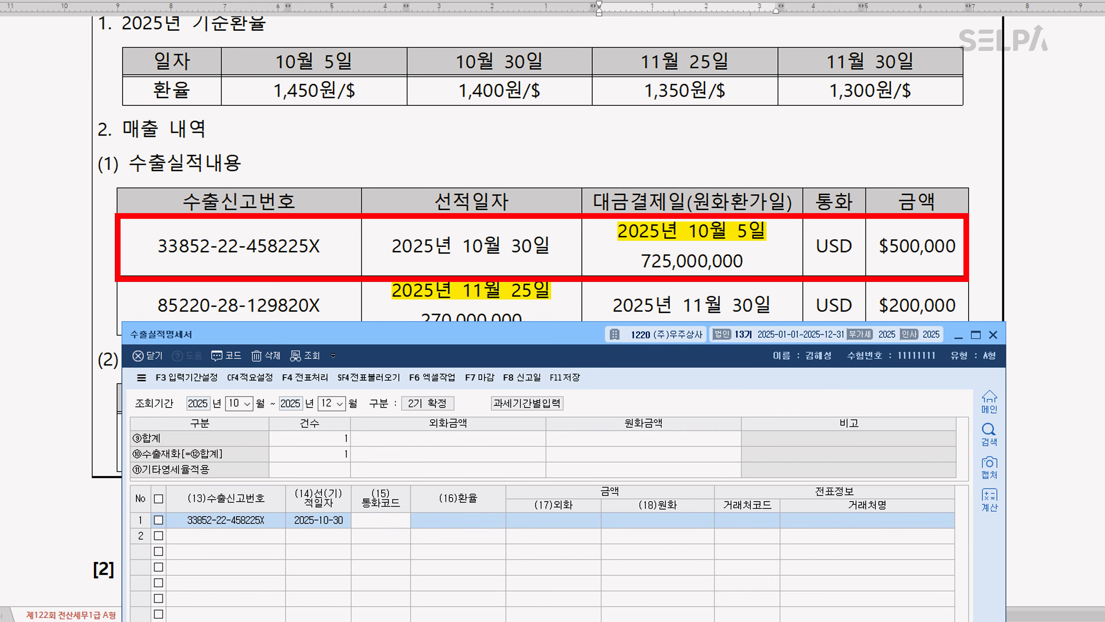
key(Return)
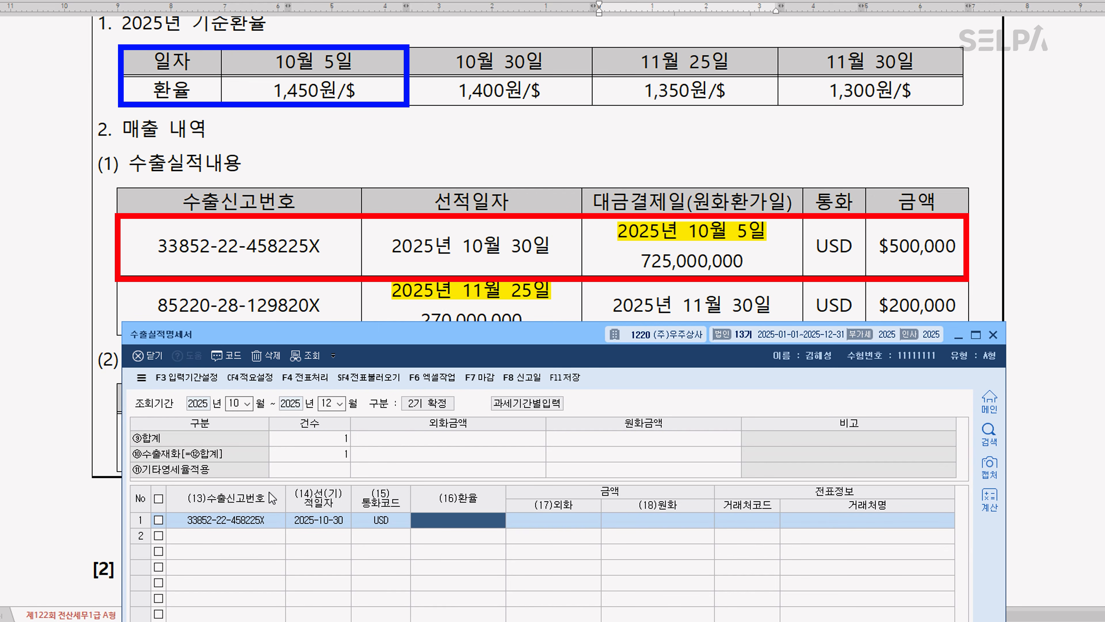
Enter the exchange rate 1,450 and the foreign amount 500,000 for row 1 of the 수출실적명세서
text(1,450)
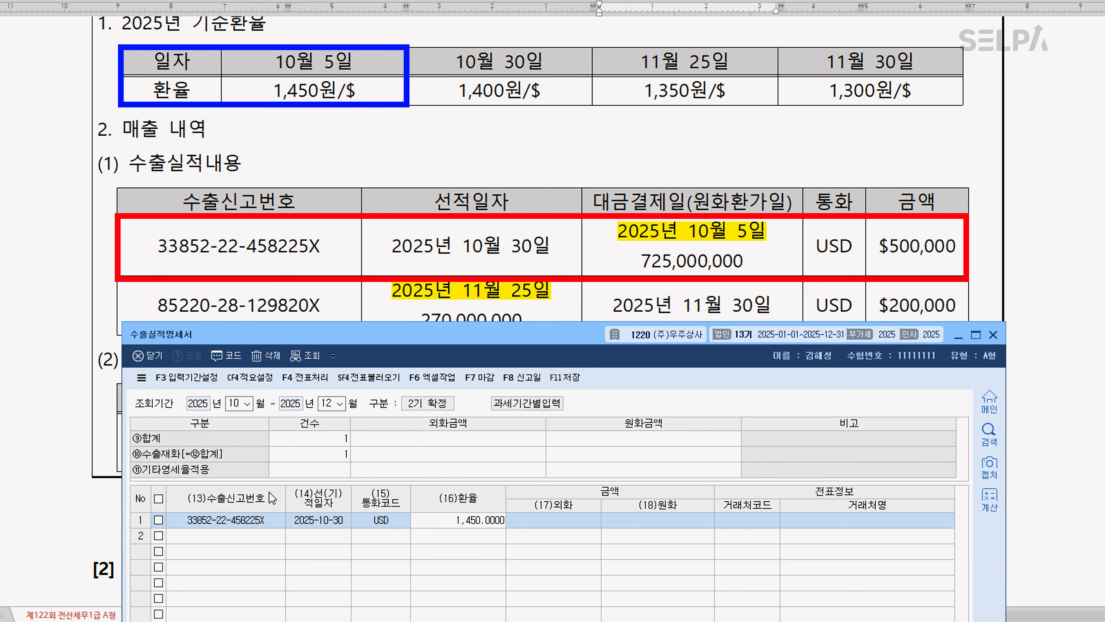
key(Return)
text(5)
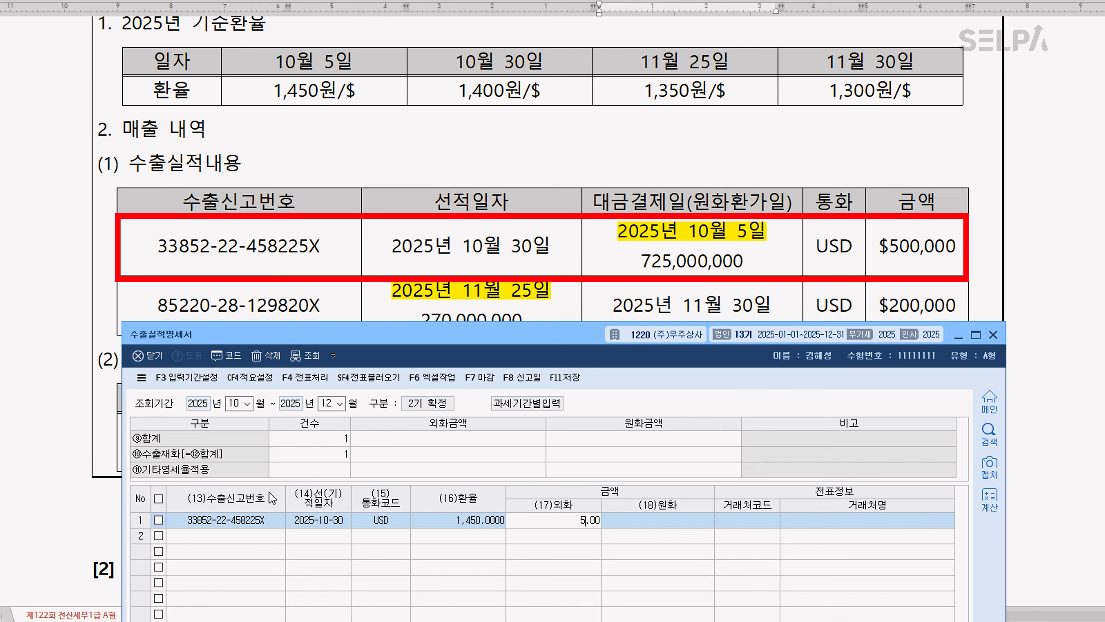
text(00,000)
key(Return)
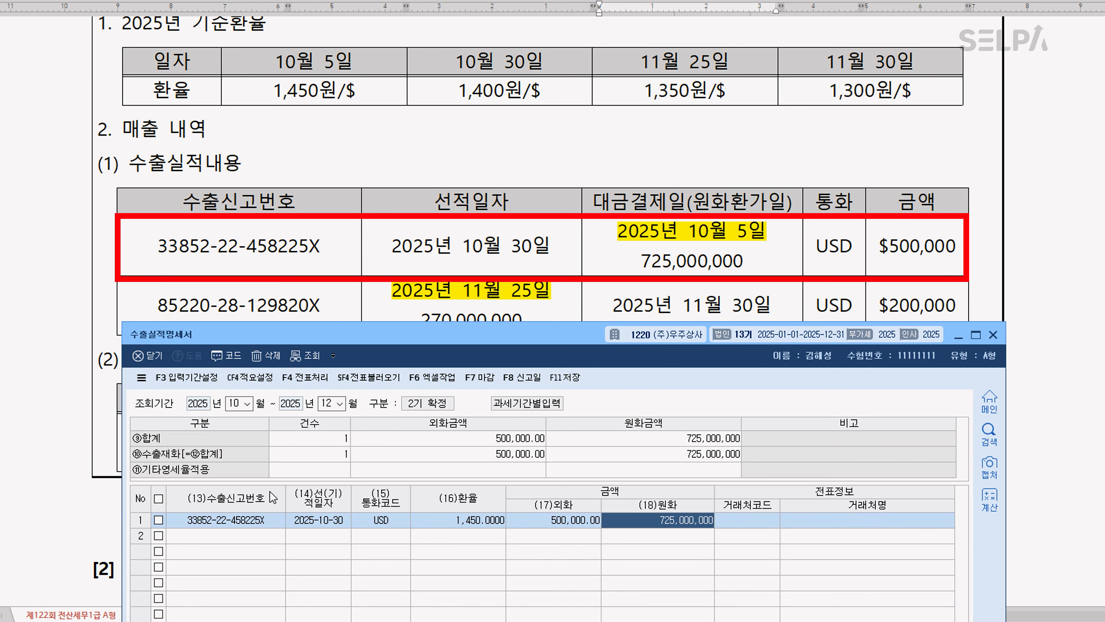
scroll(631, 261, up, 5)
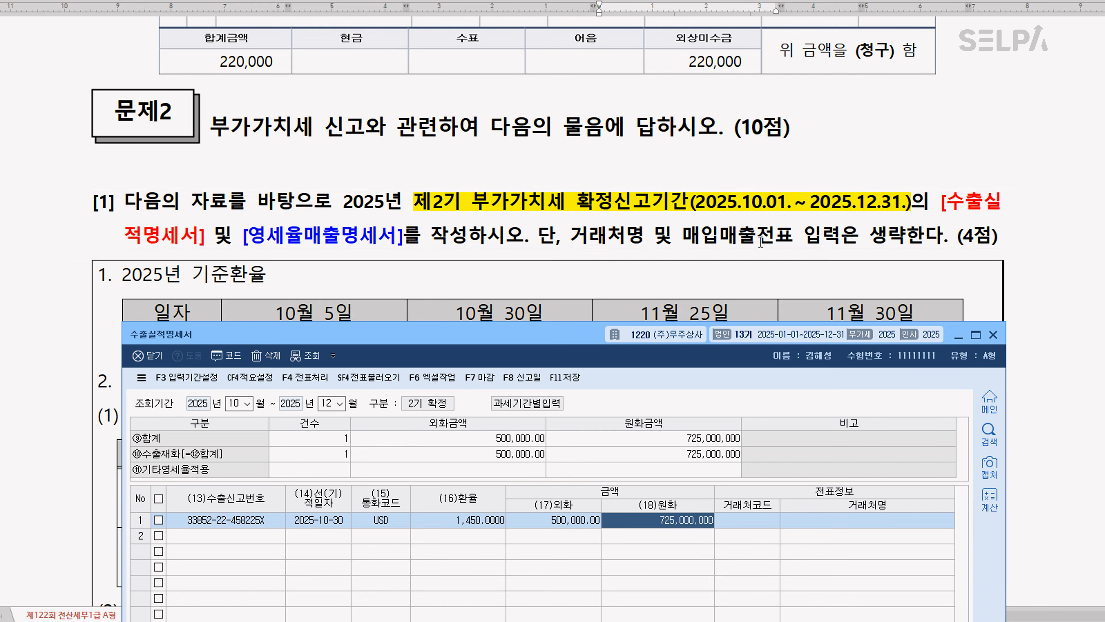
scroll(758, 241, down, 5)
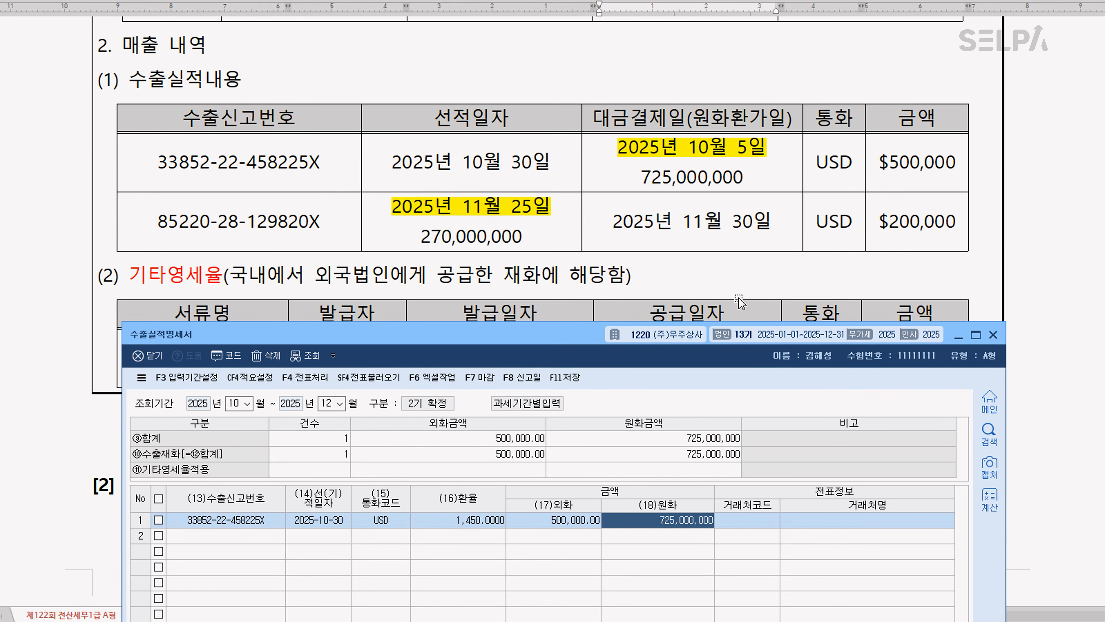
key(Return)
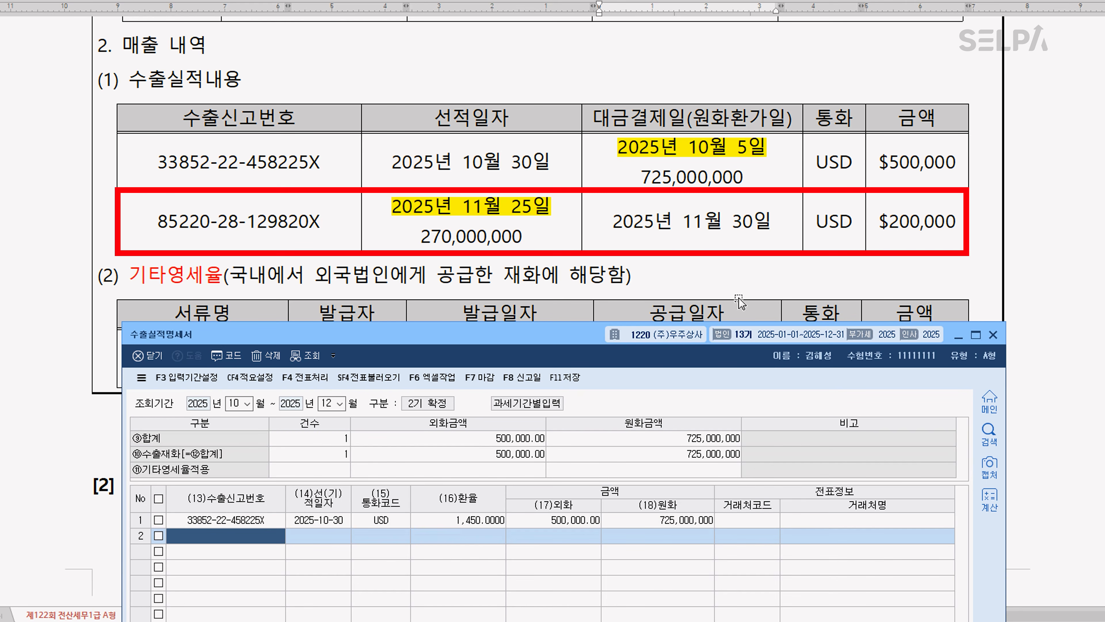
text(8522028129820X)
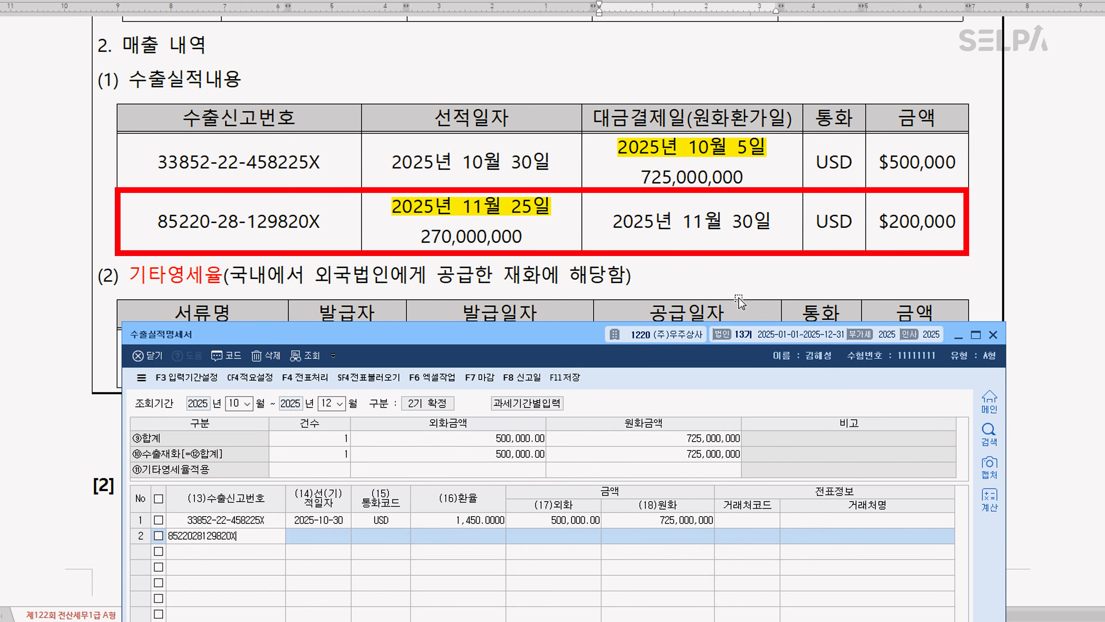
key(Return)
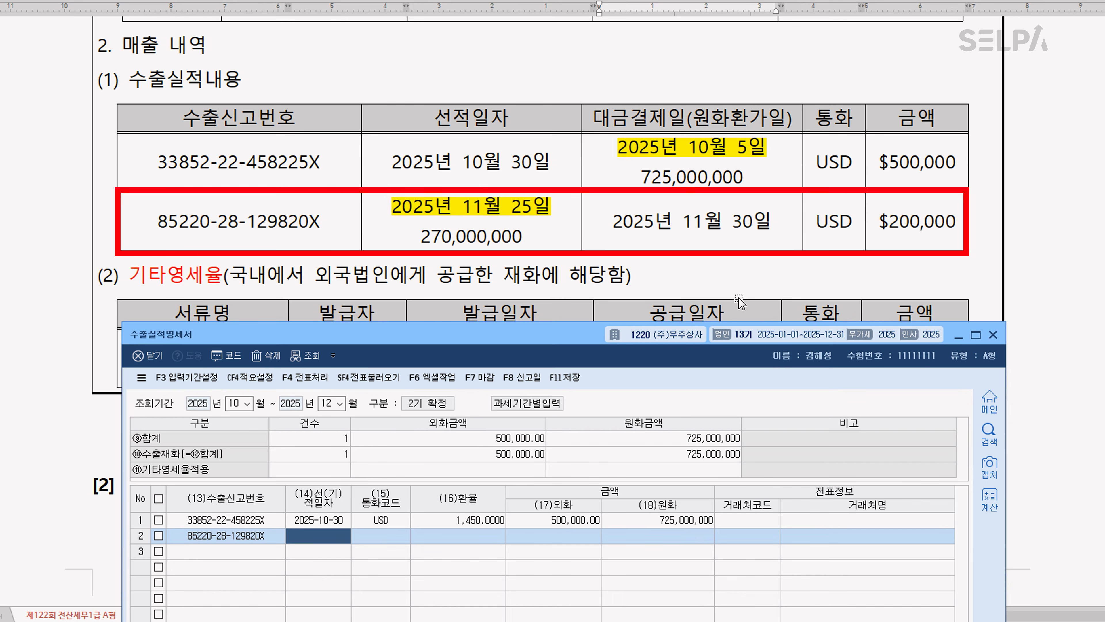
text(2025-11-25)
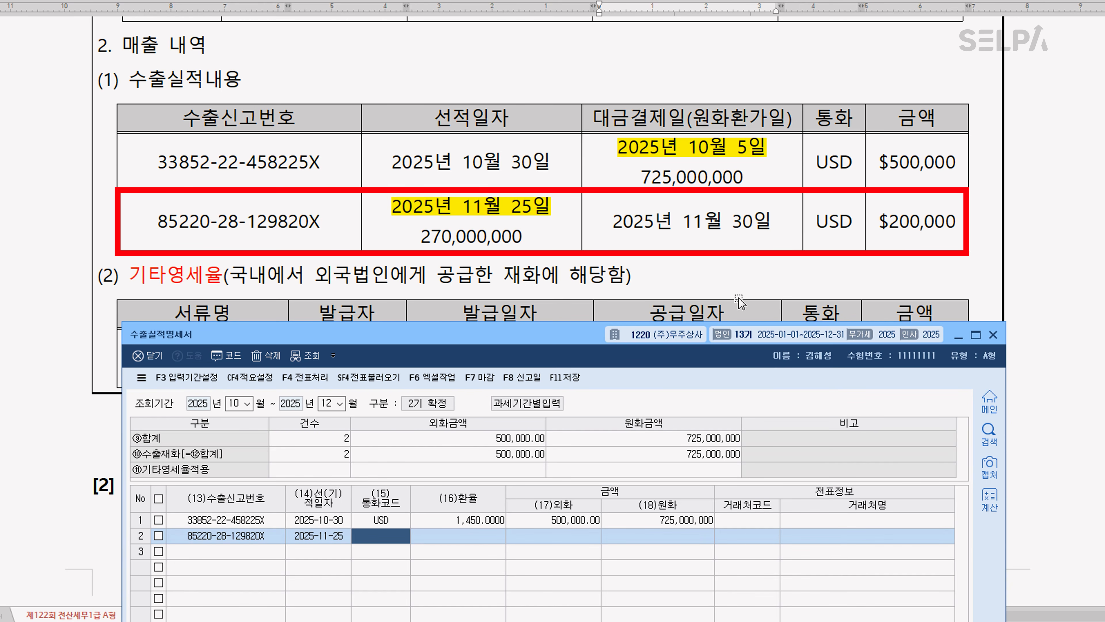
key(Return)
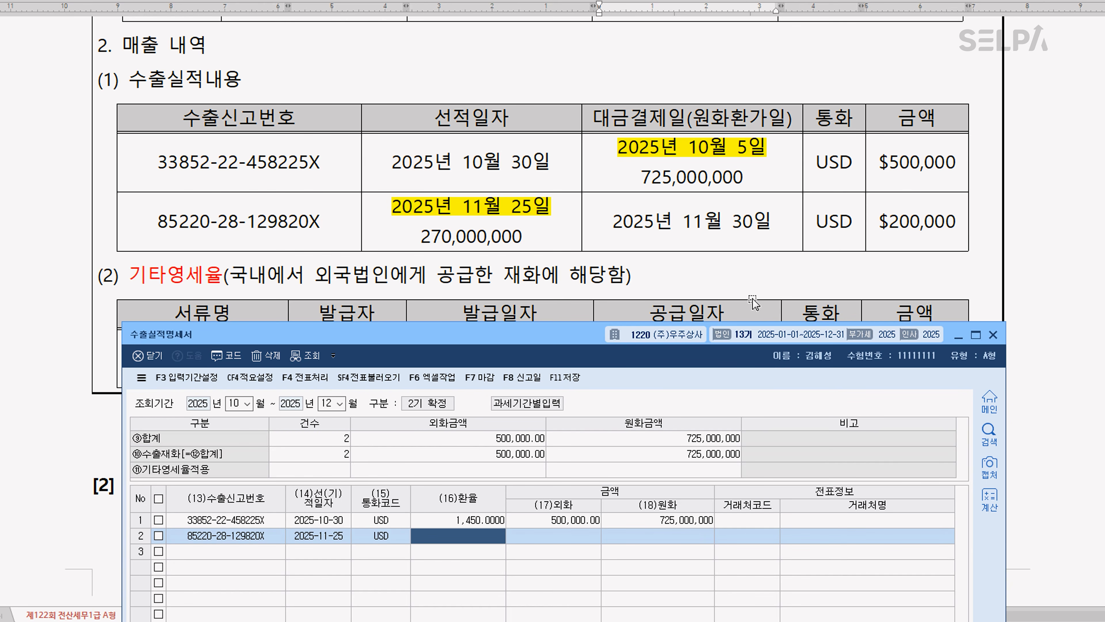
Enter row 2's exchange rate of 1,350 and foreign amount of 200,000, completing the row
scroll(757, 191, up, 2)
scroll(758, 192, up, 2)
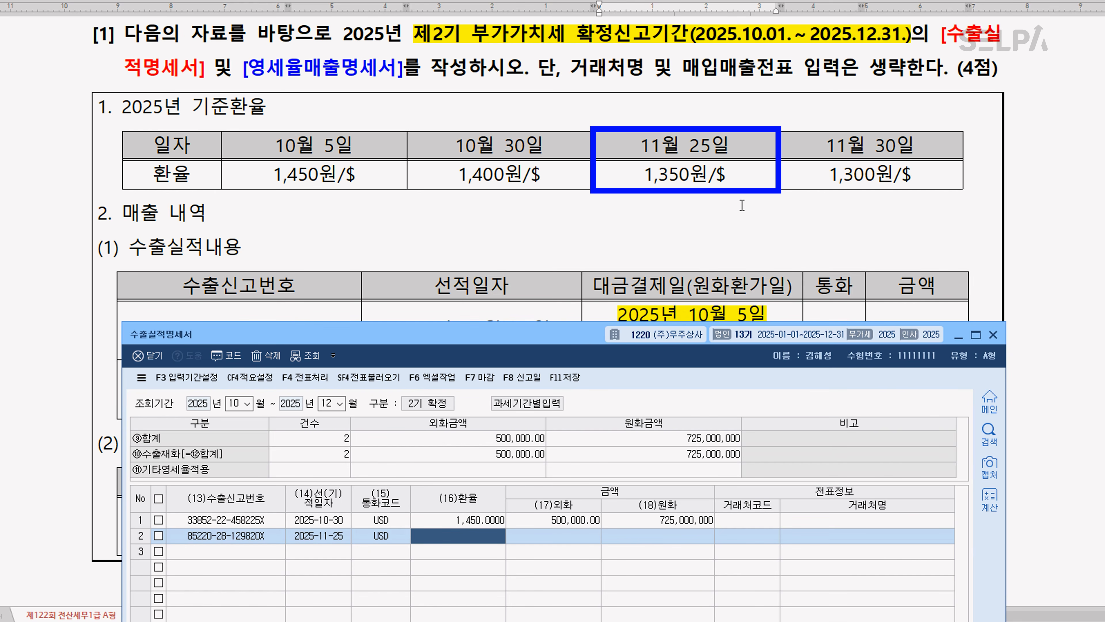
text(1350)
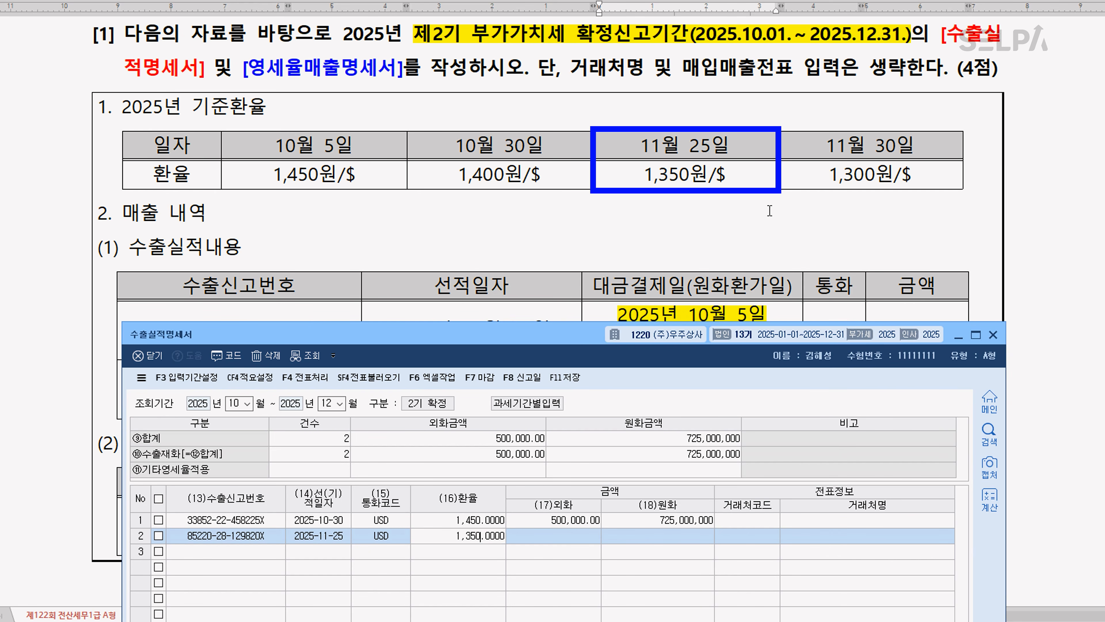
key(Return)
scroll(772, 209, down, 3)
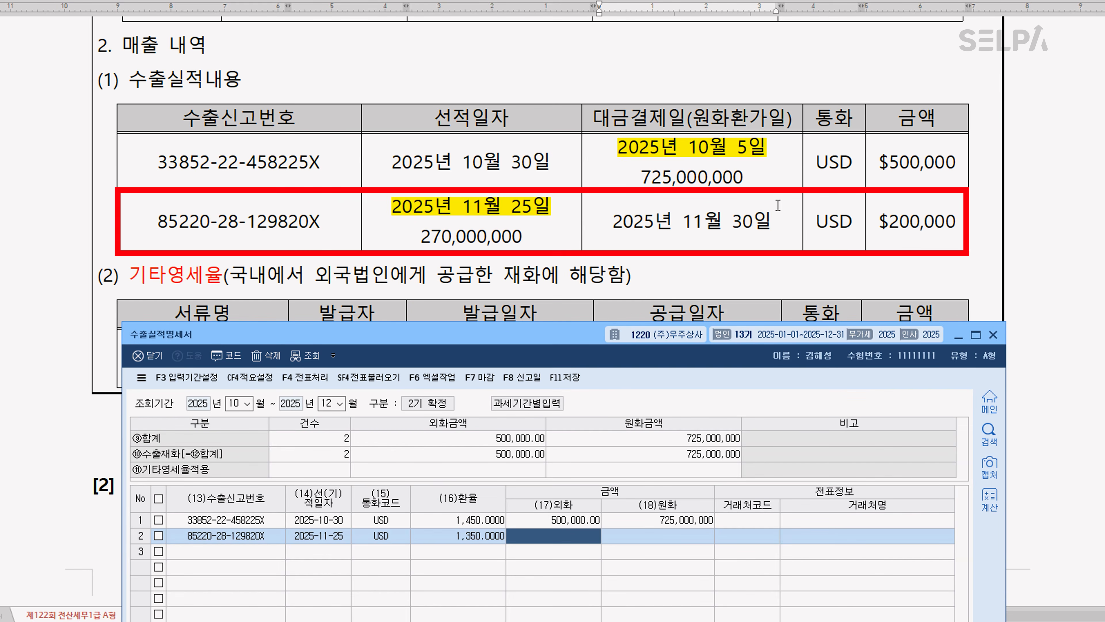
text(2000000.00)
key(Return)
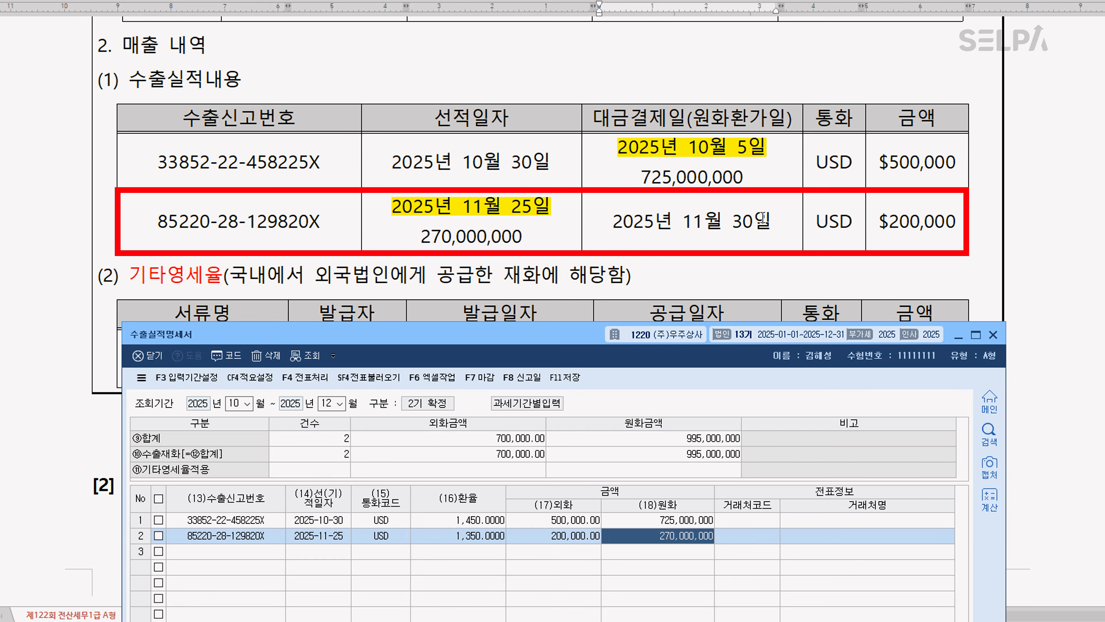
key(Return)
key(Return)
key(Return)
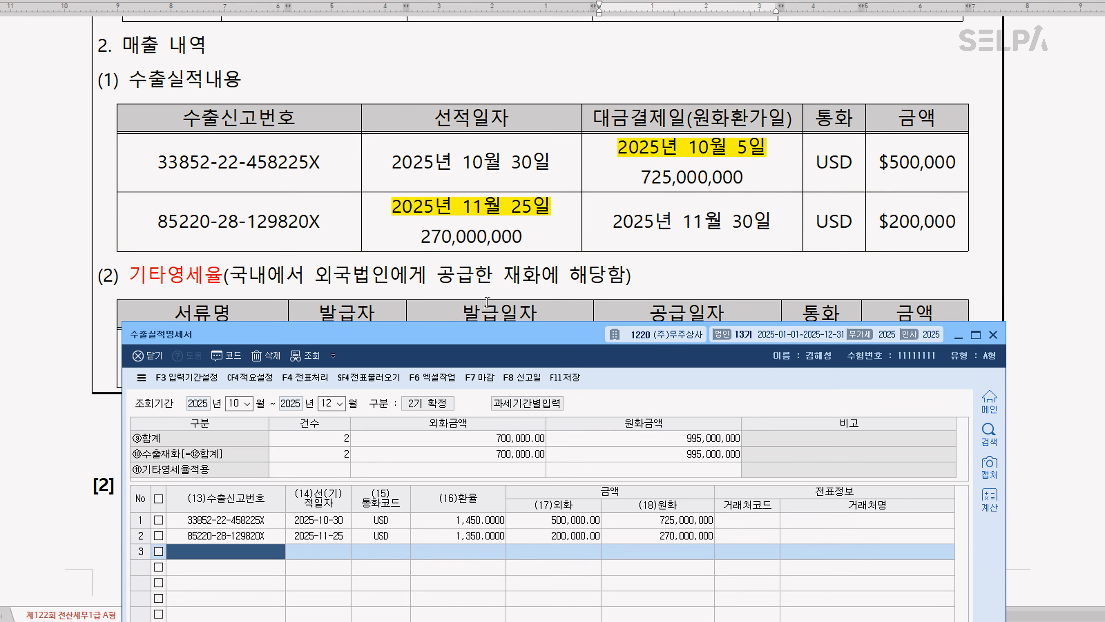
Fill the 기타영세율적용 line with 건수 1, 외화금액 100,000 and 원화금액 145,000,000
scroll(387, 139, down, 3)
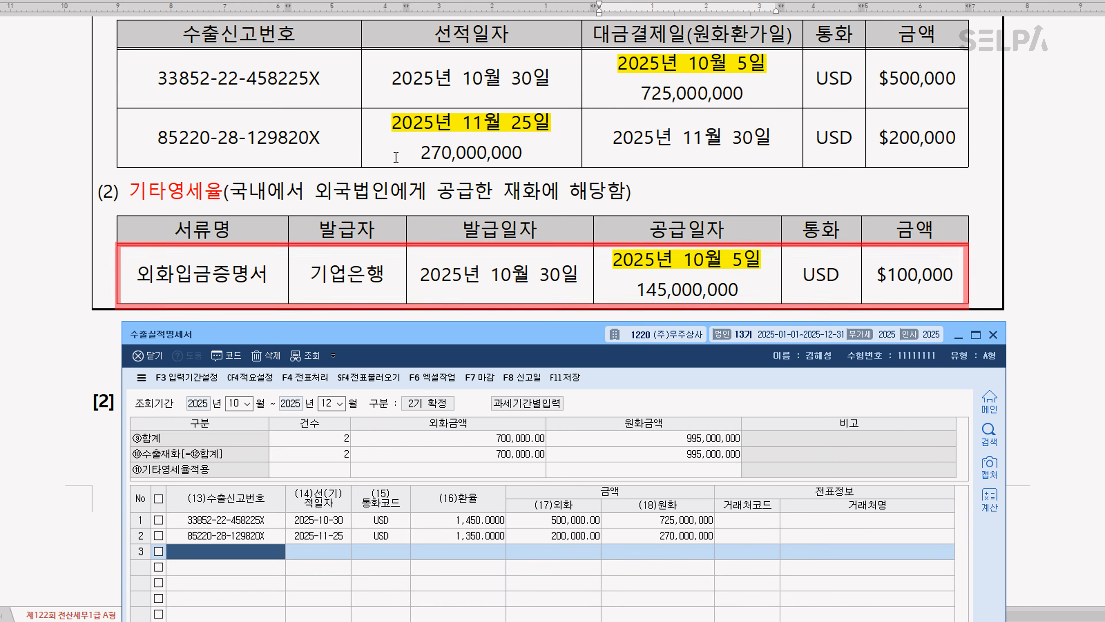
click(333, 472)
key(ctrl)
key(ctrl)
key(ctrl)
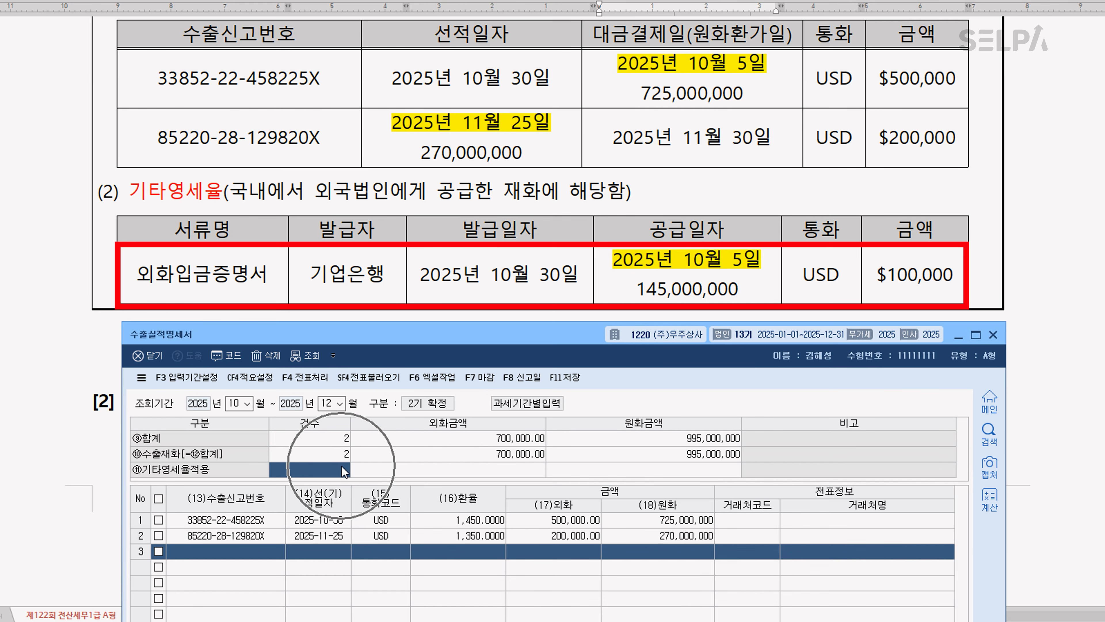
text(1)
key(Return)
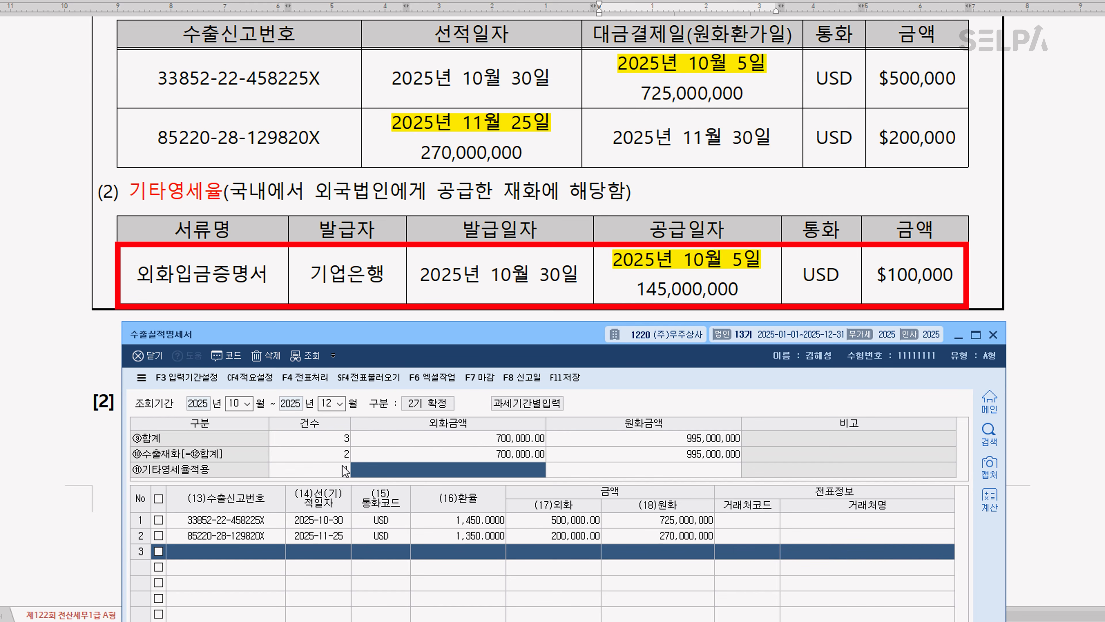
text(1000000.00)
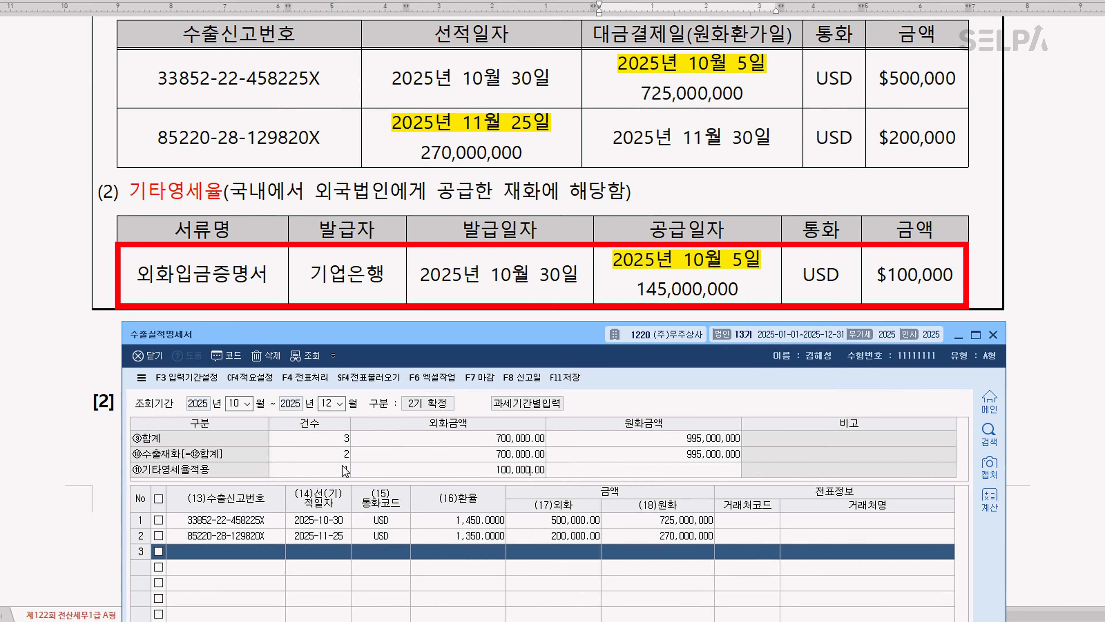
key(Return)
text(145,000,000)
key(Return)
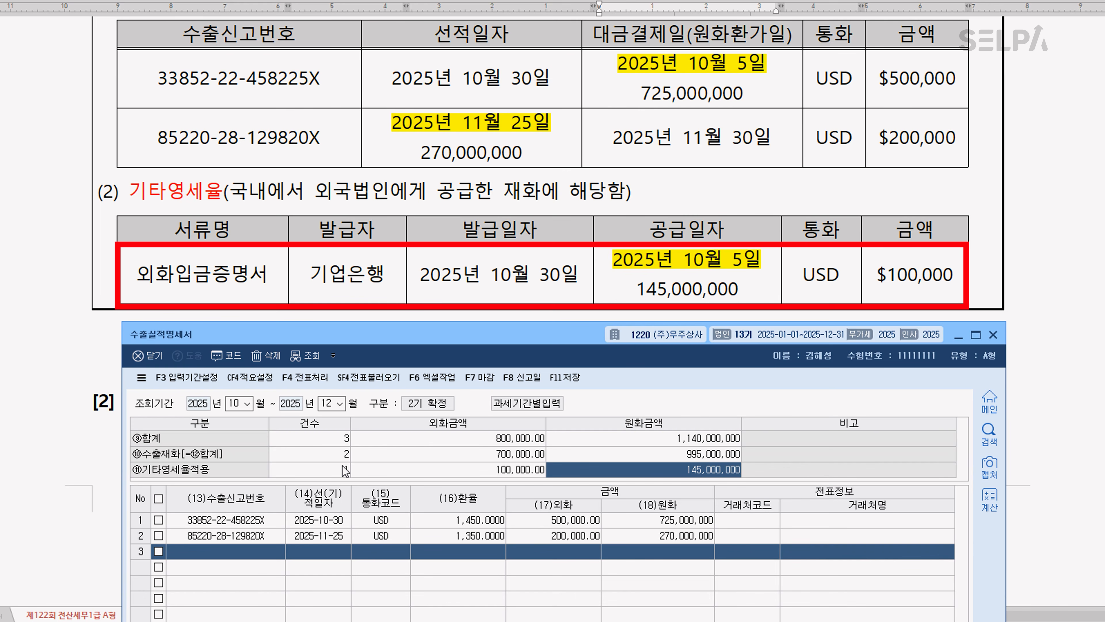
key(ctrl)
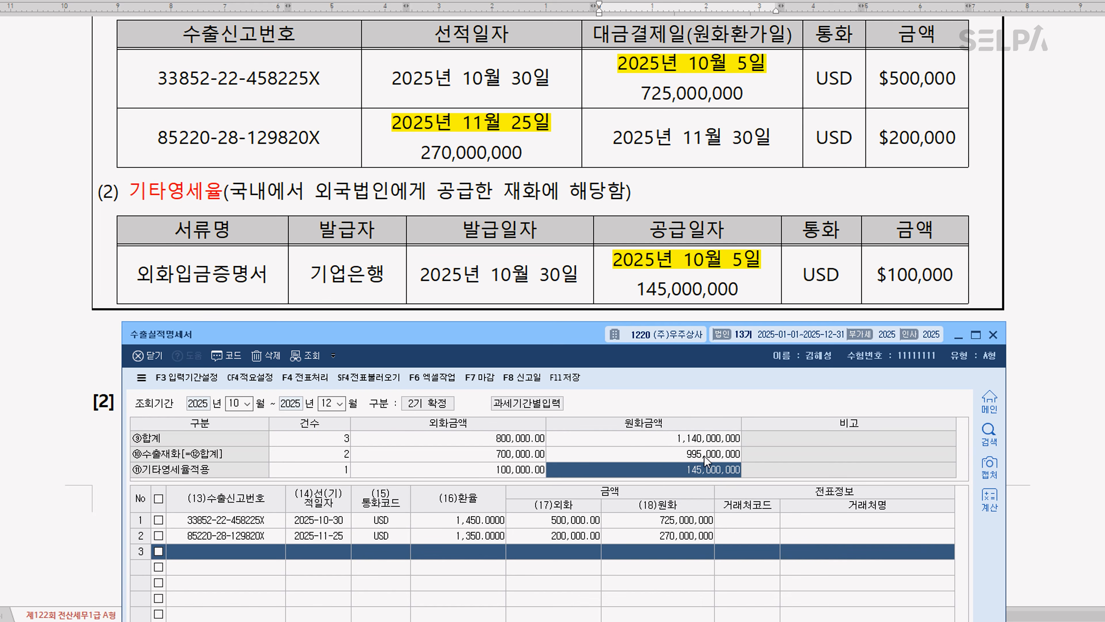
key(ctrl)
key(ctrl)
key(ctrl)
scroll(338, 80, up, 5)
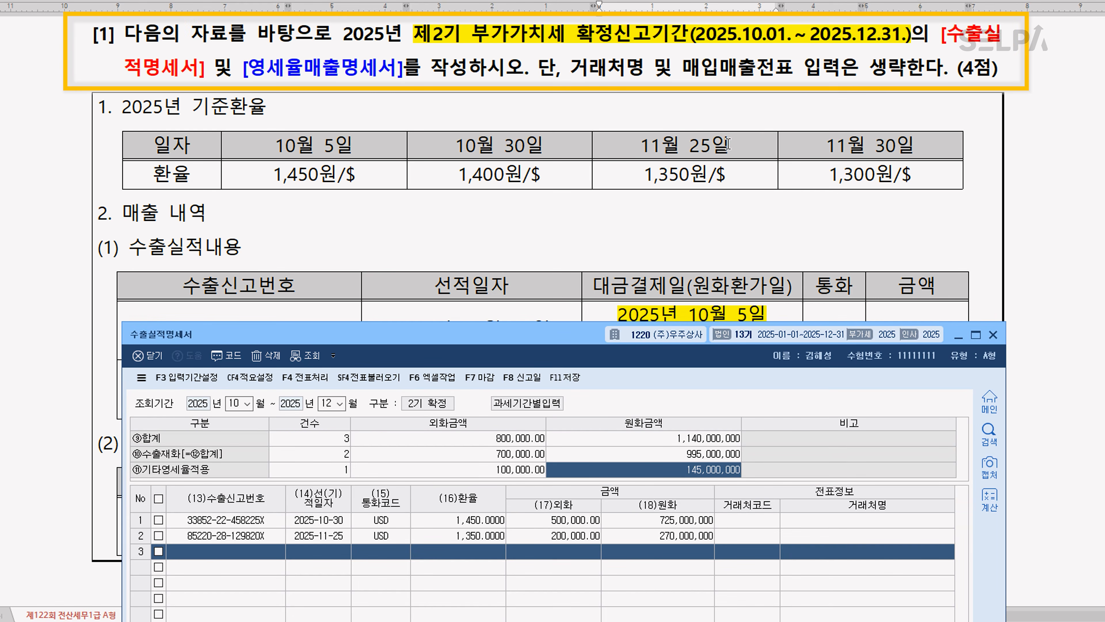
key(ctrl)
Format the text 국내에서 외국법인에게 공급한 재화에 해당함 beside 기타영세율 as bold and blue in the exam document
scroll(732, 161, down, 3)
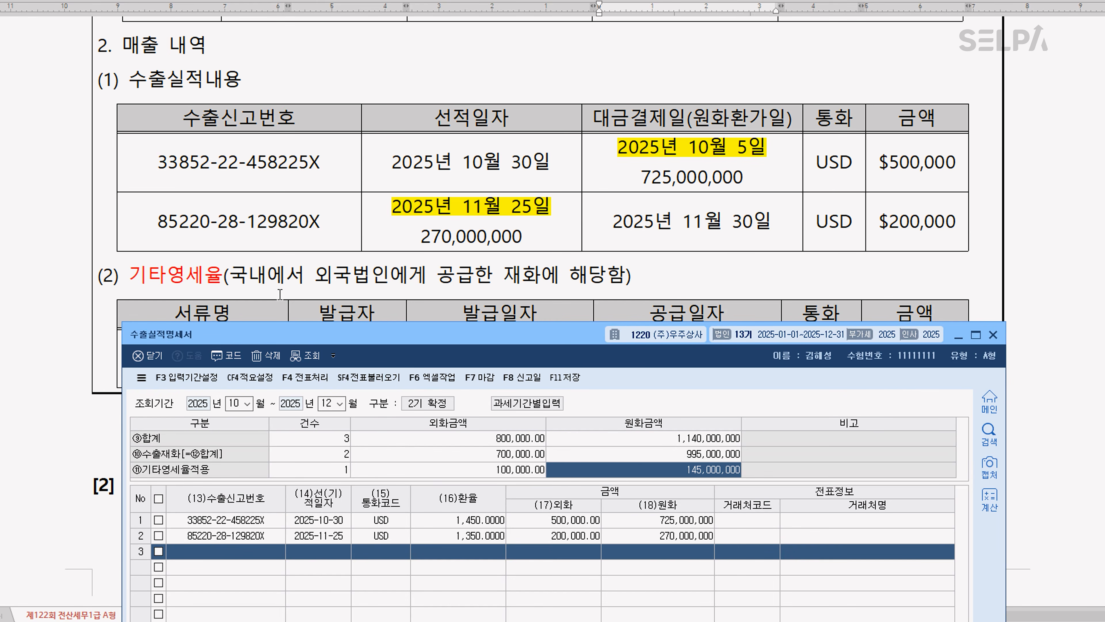
drag(231, 274, 623, 282)
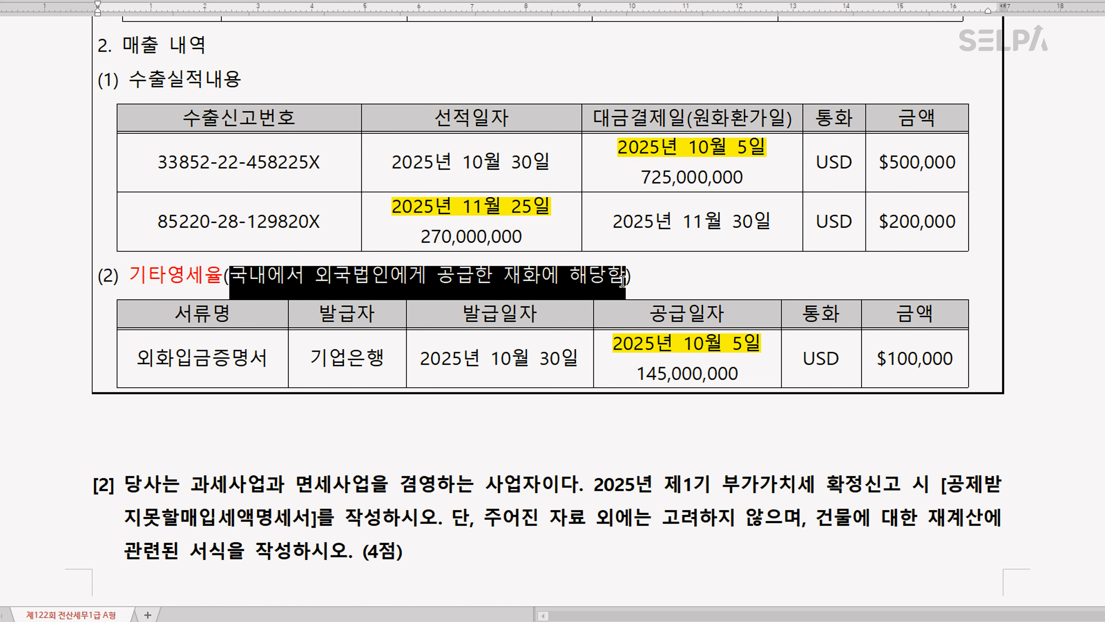
key(ctrl+m)
key(b)
key(ctrl+b)
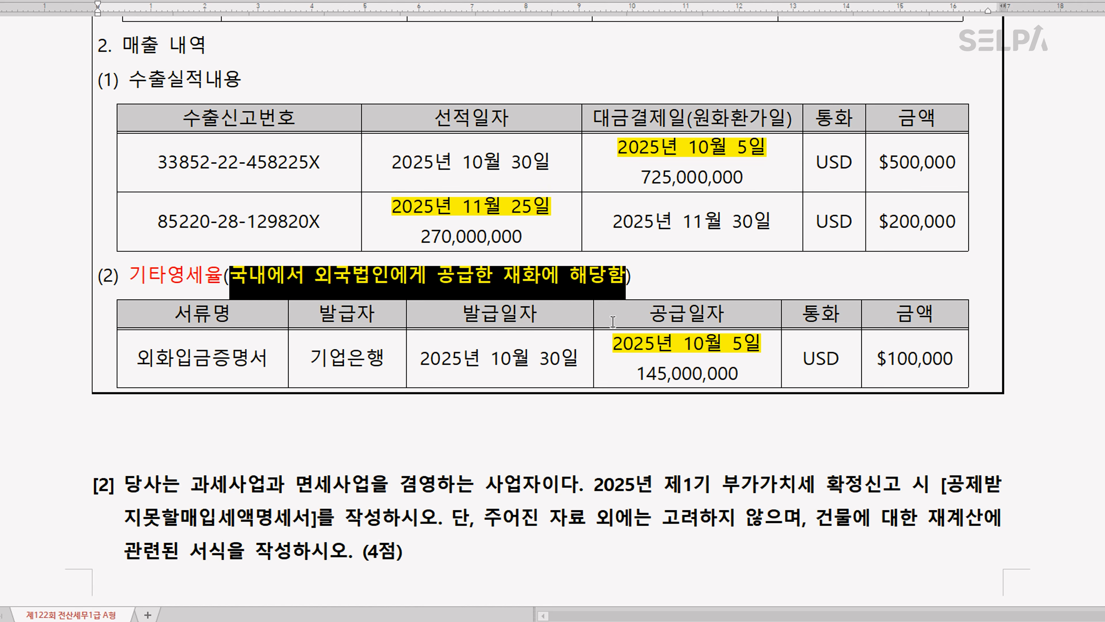
click(525, 456)
Switch to KcLep, open 영세율매출명세서 and set the 조회기간 to October through December 2025
scroll(655, 341, up, 5)
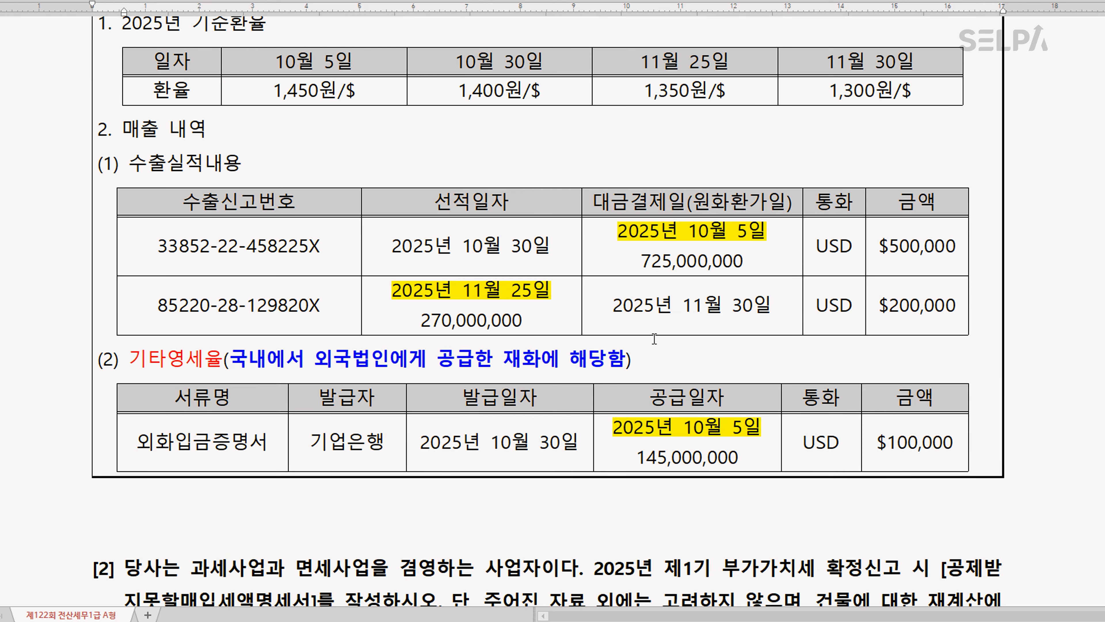
scroll(654, 337, down, 3)
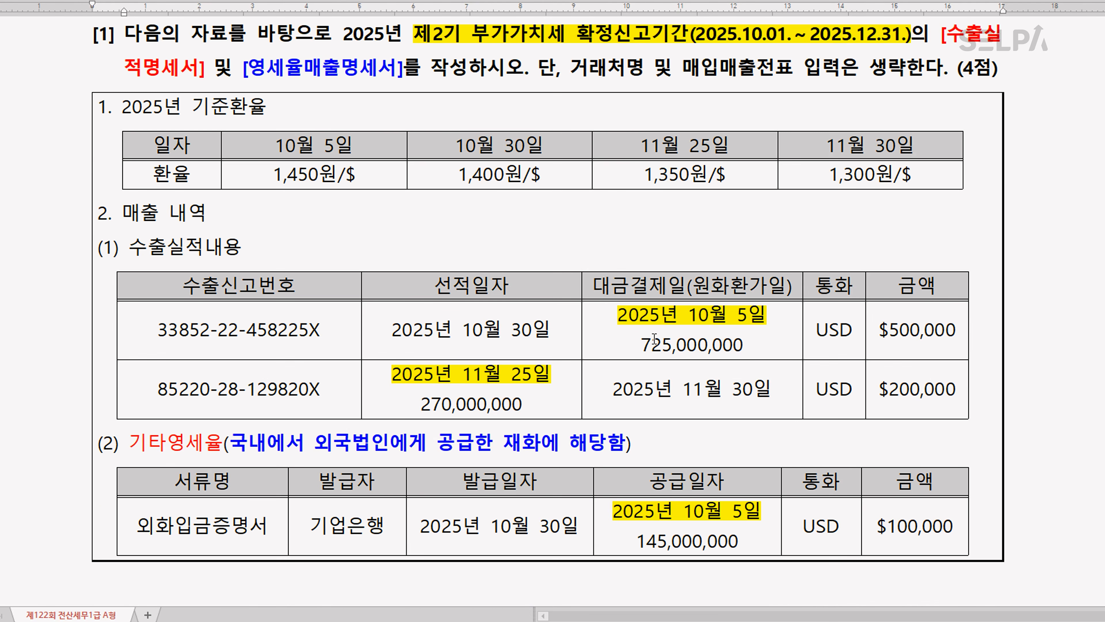
key(alt+Tab)
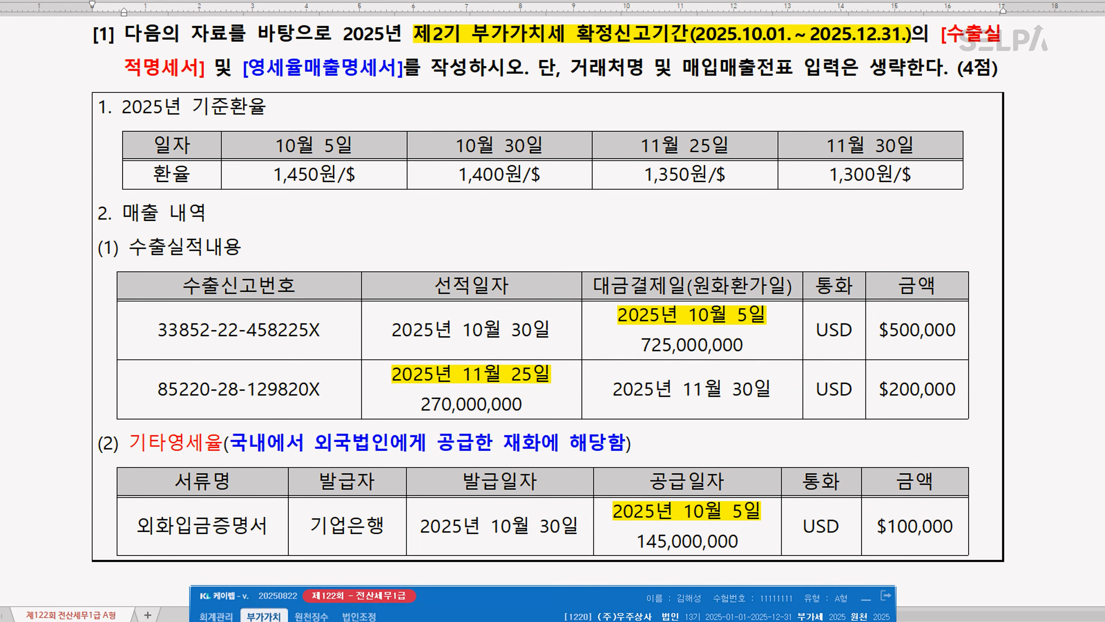
key(ctrl+Return)
text(ㅇㅅㅇ)
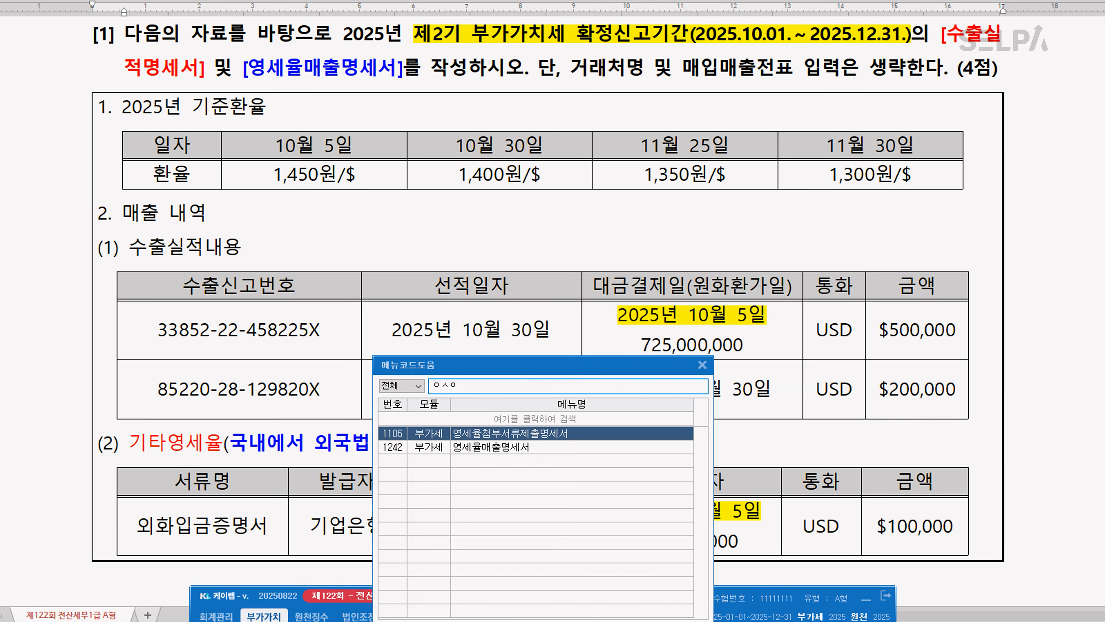
key(Return)
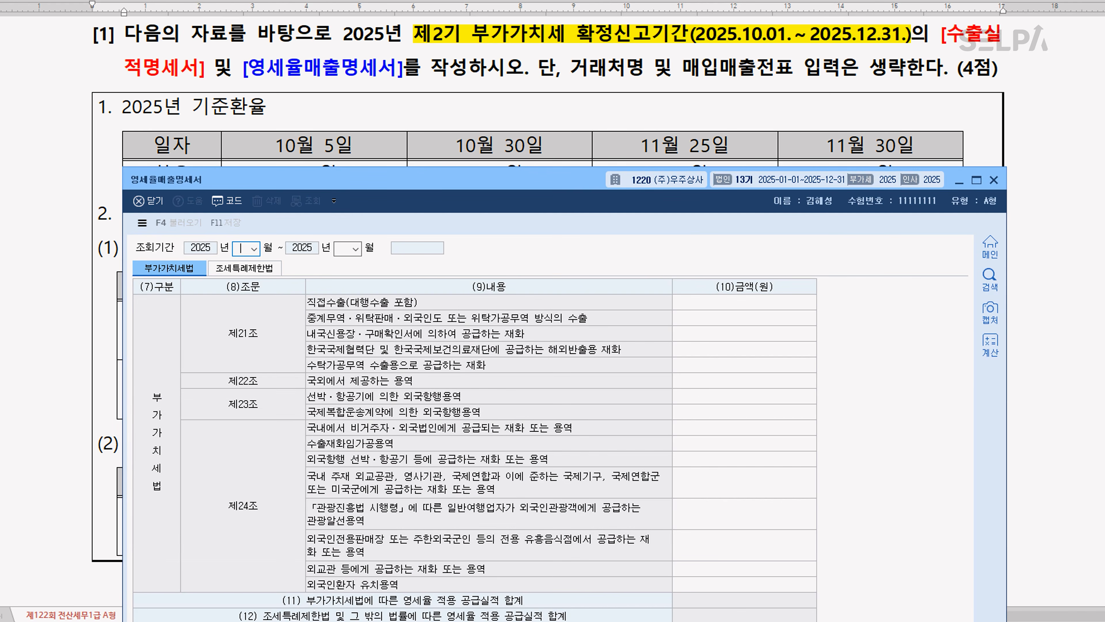
text(1012)
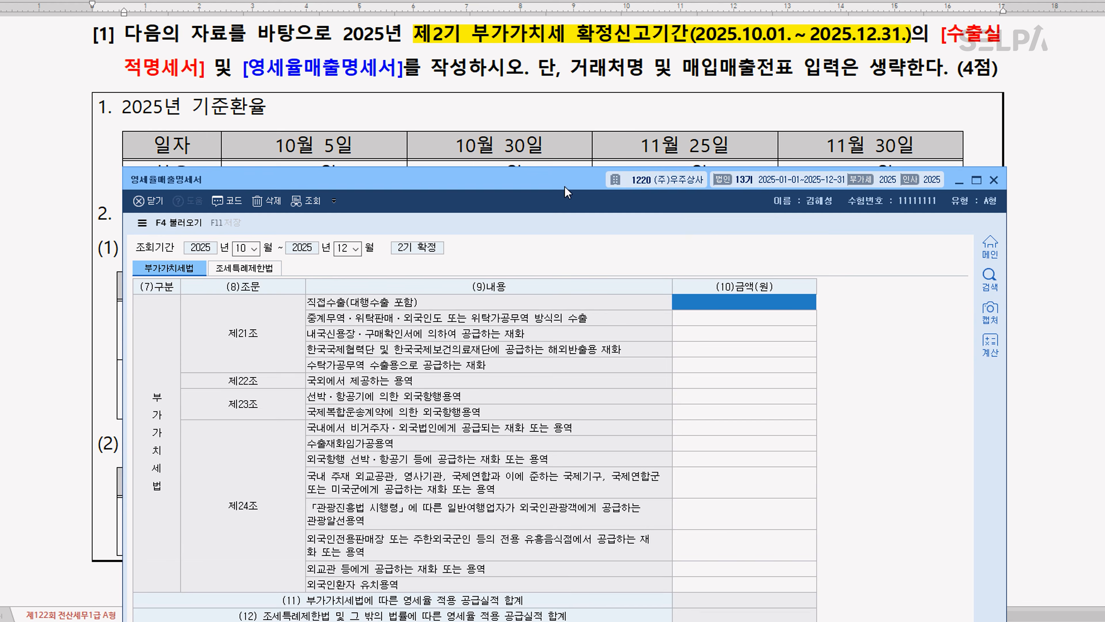
Arrange the 수출실적명세서 window above the 영세율매출명세서 window so both forms can be read together
drag(567, 192, 569, 375)
key(alt+Tab)
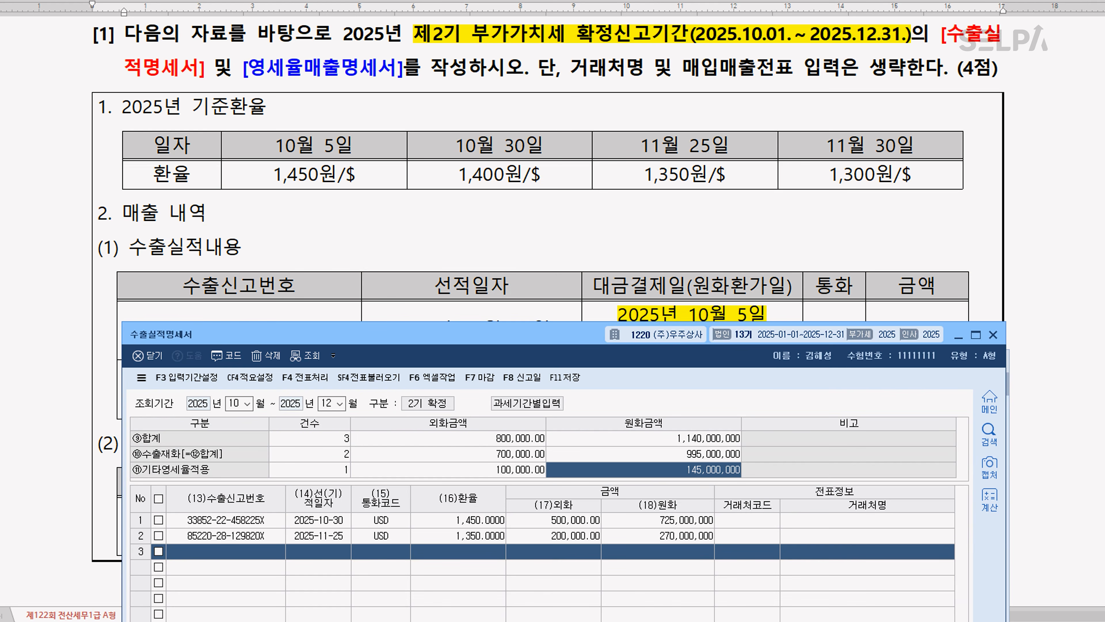
drag(538, 331, 546, 43)
click(824, 615)
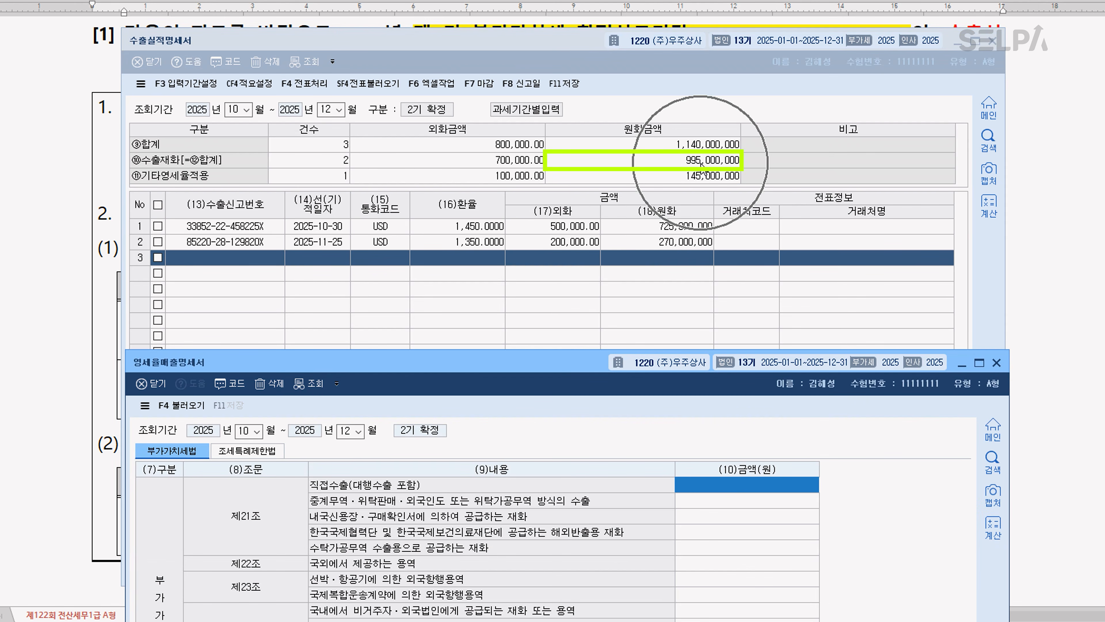
Enter 995,000,000 as the amount for 직접수출(대행수출 포함) in the 영세율매출명세서
text(995,000,000)
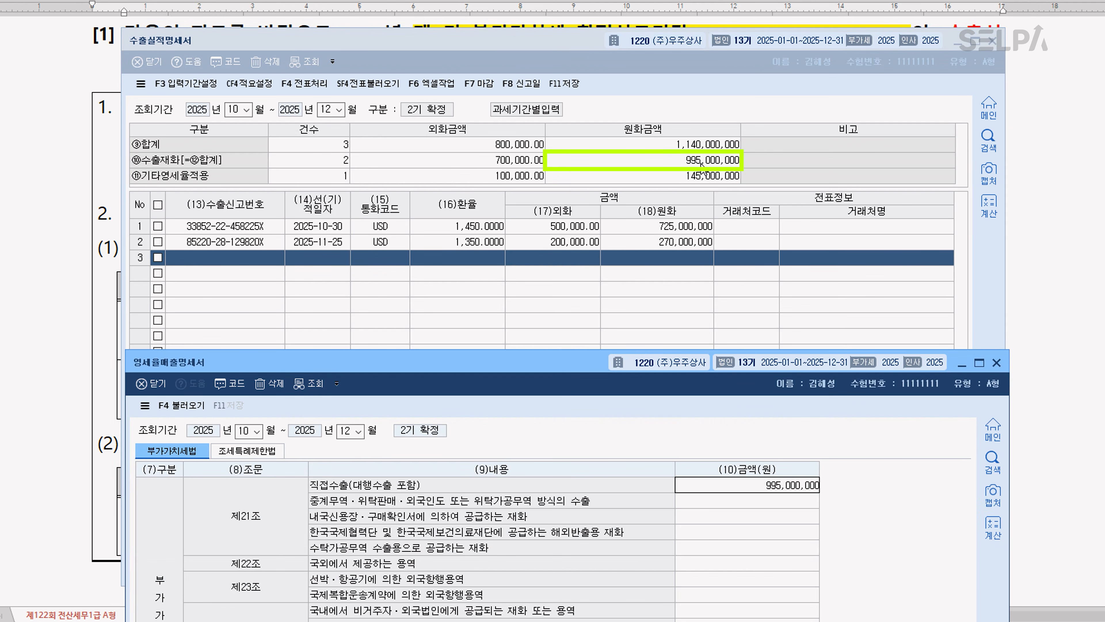
key(Return)
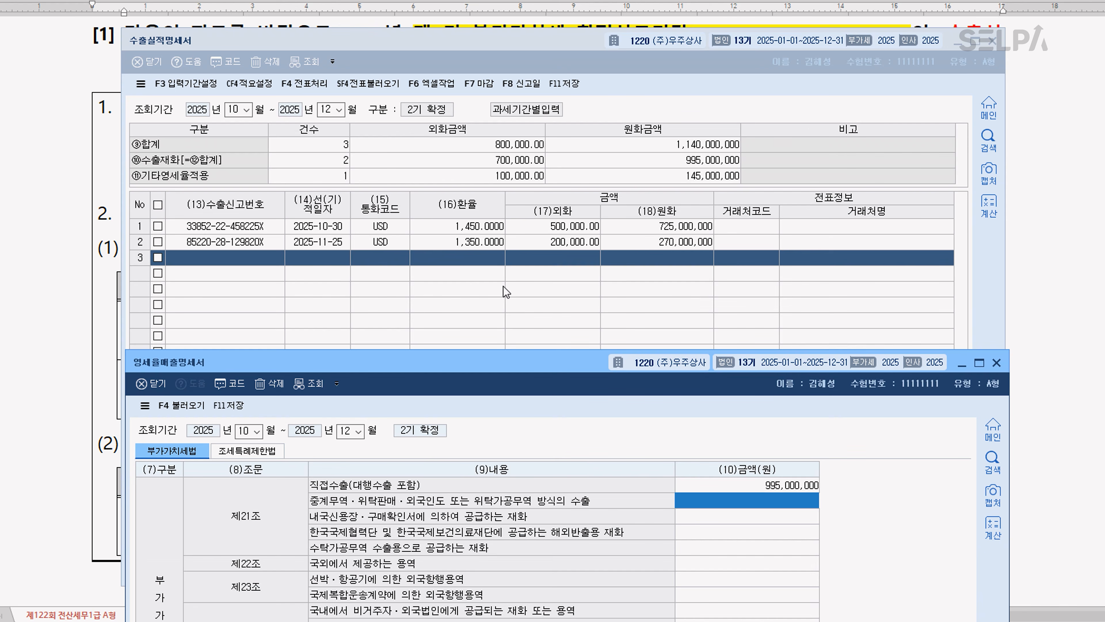
Enter 145,000,000 as the amount for 국내에서 비거주자·외국법인에게 공급되는 재화 또는 용역 in the 영세율매출명세서
drag(536, 353, 539, 185)
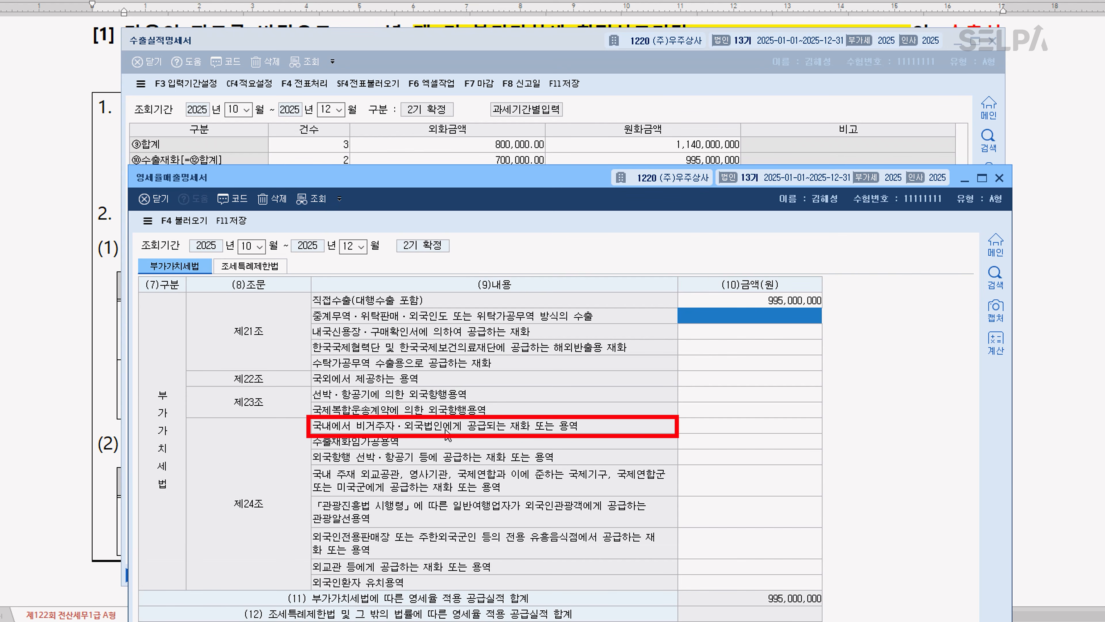
click(701, 423)
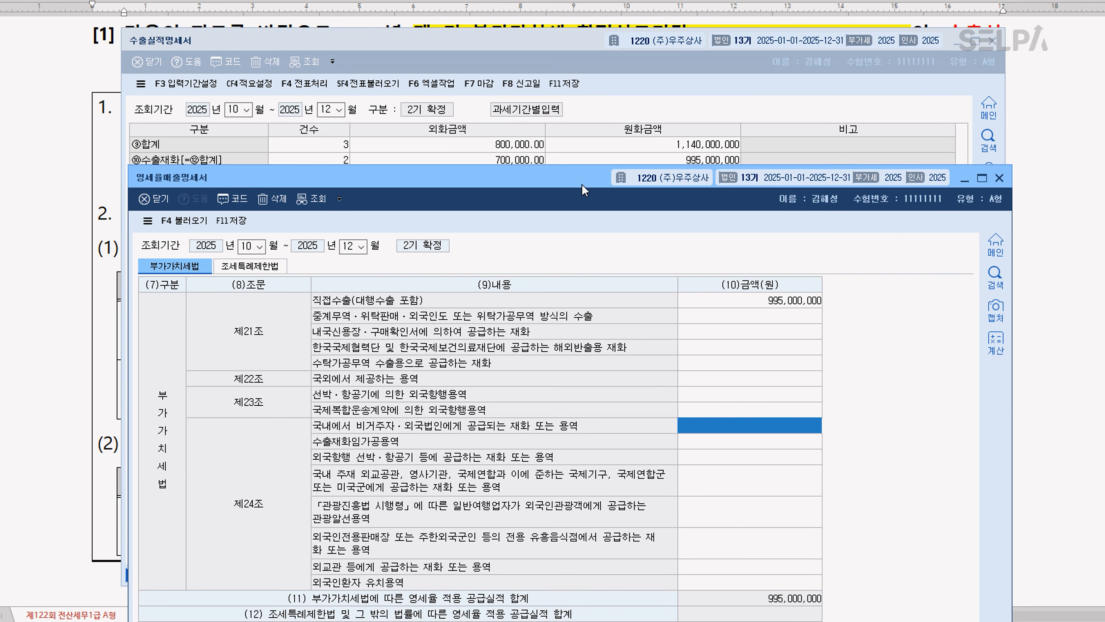
drag(582, 184, 582, 246)
text(1450)
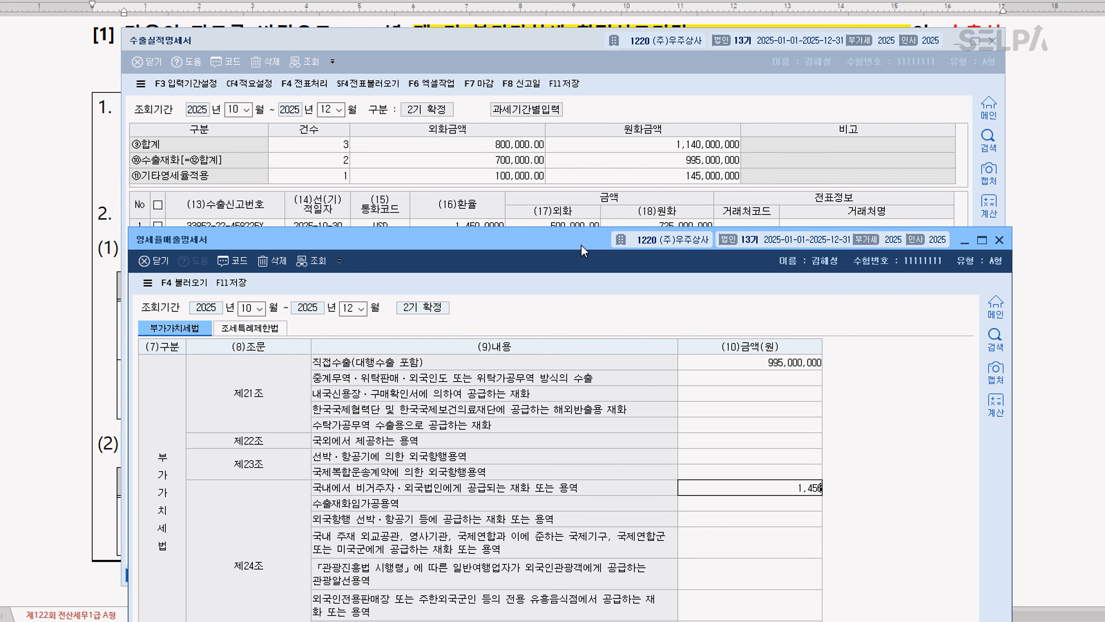
text(0000000)
key(Return)
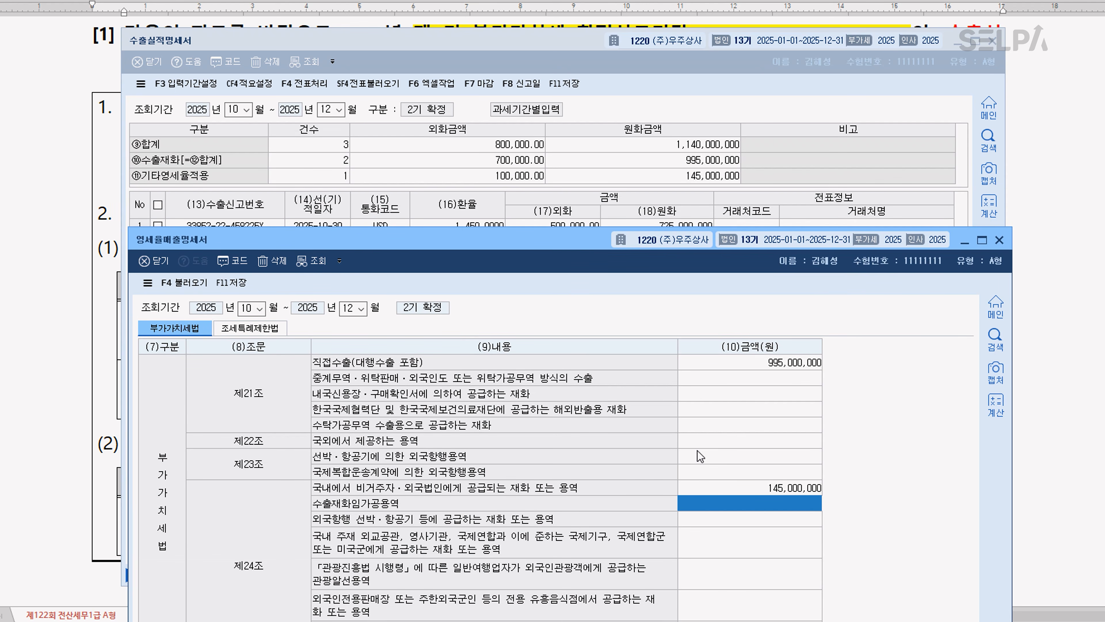
Save and close both the 영세율매출명세서 and the 수출실적명세서
click(238, 291)
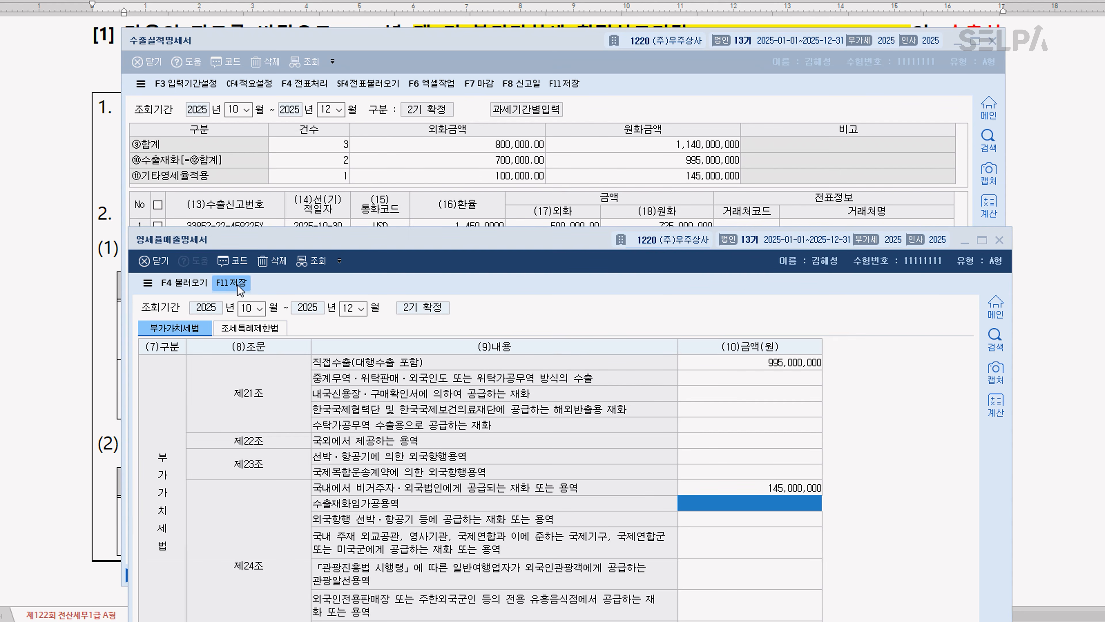
click(539, 552)
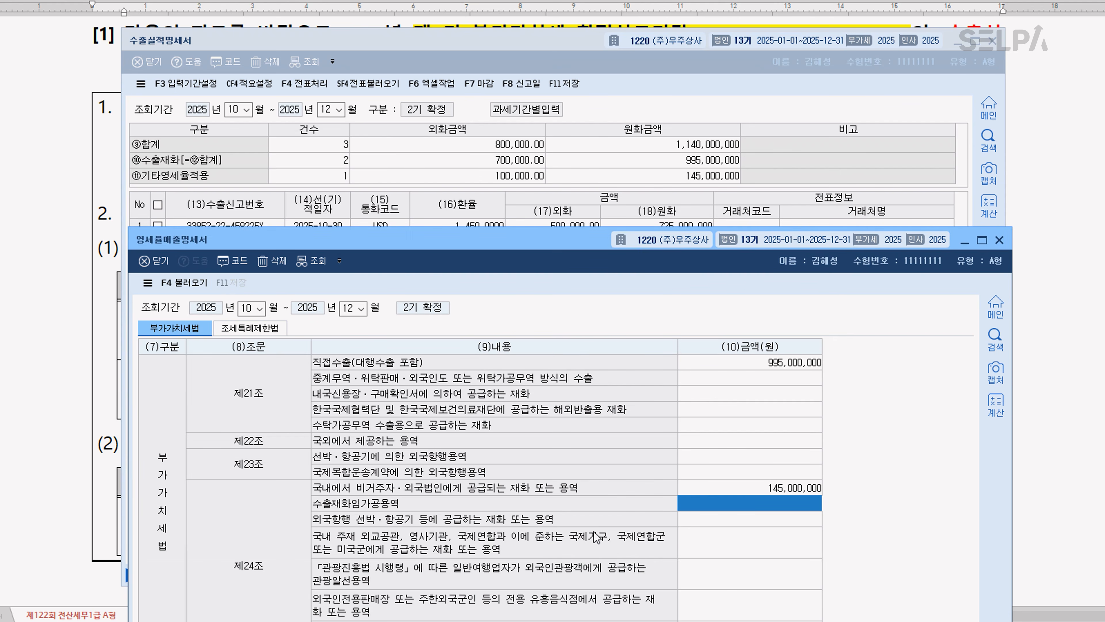
click(999, 240)
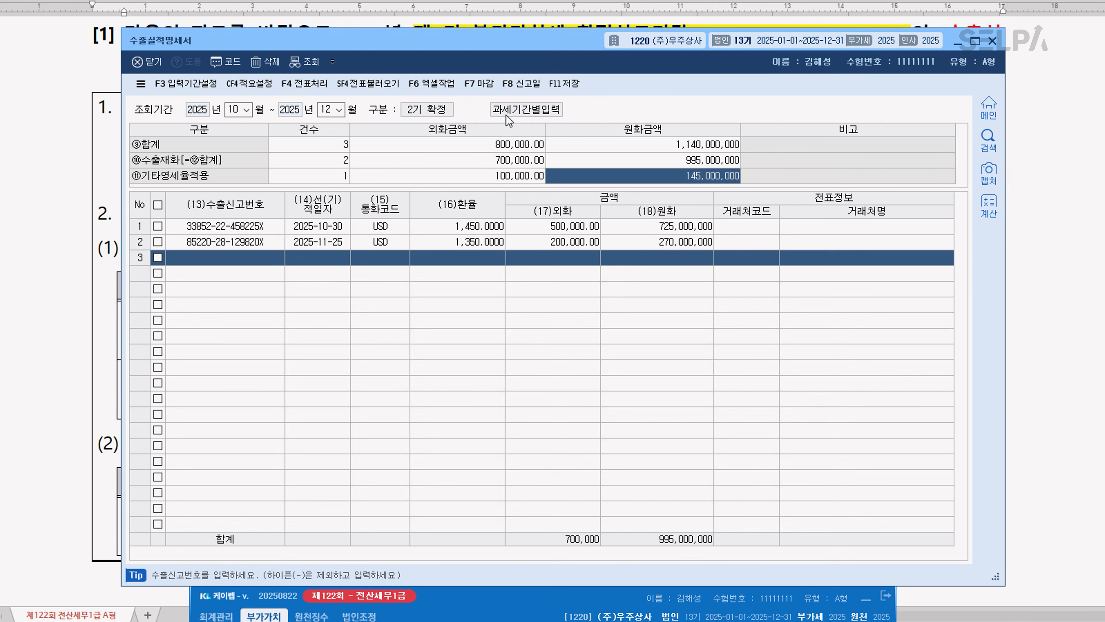
click(563, 83)
click(993, 40)
In question [2] of the exam document, highlight 제1기 부가가치세 확정 yellow and colour [공제받지못할매입세액명세서] red and 건물에 대한 재계산 blue
scroll(709, 348, down, 3)
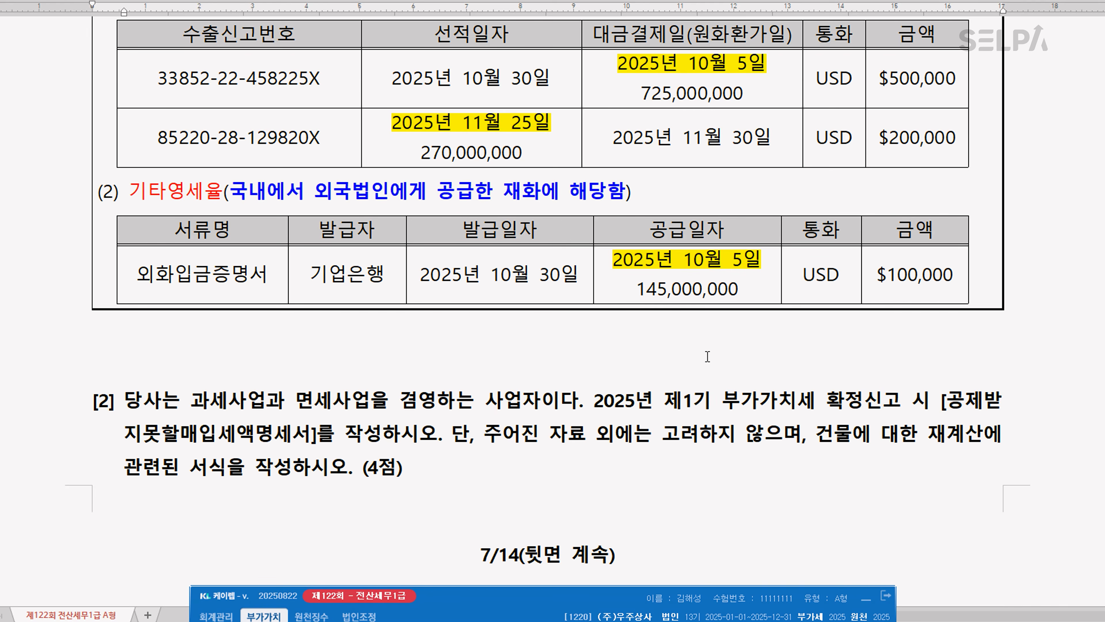
scroll(708, 356, down, 4)
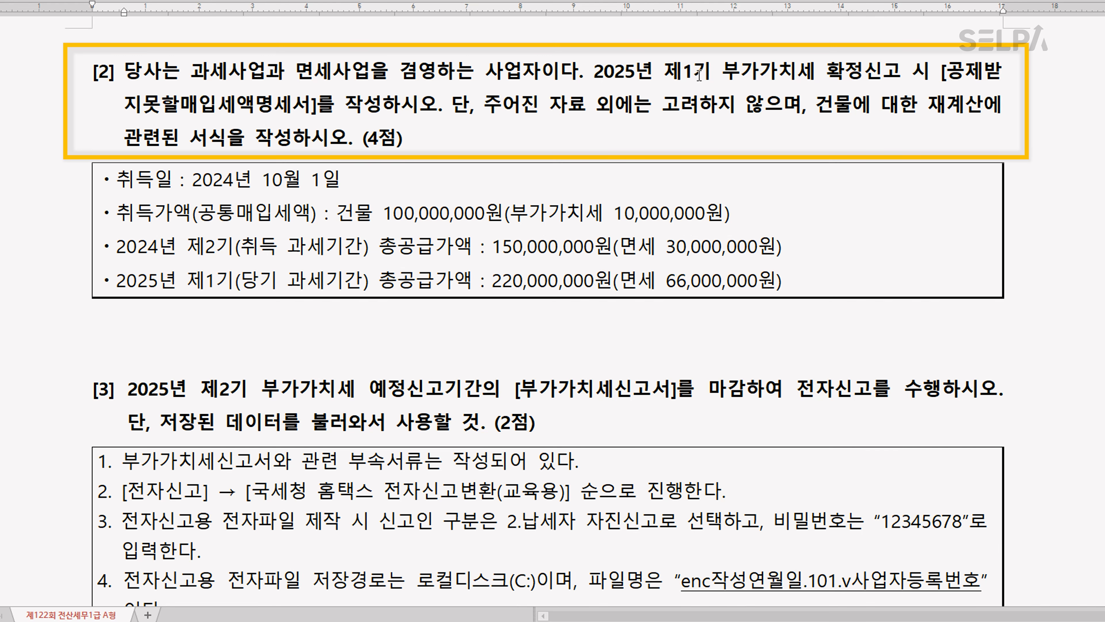
drag(668, 73, 866, 76)
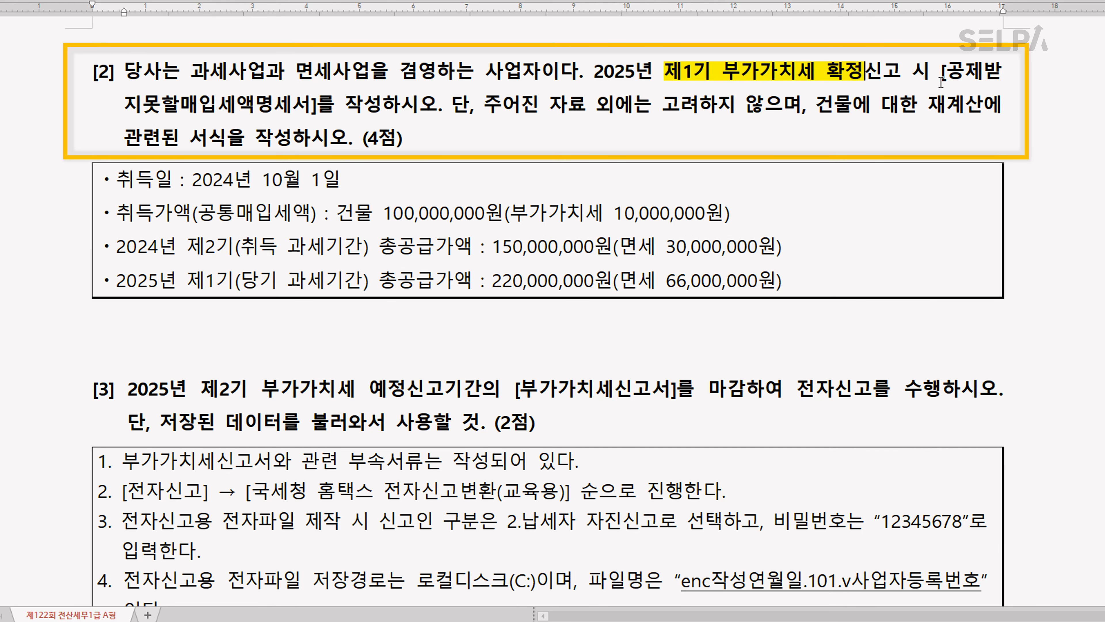
drag(941, 76, 316, 108)
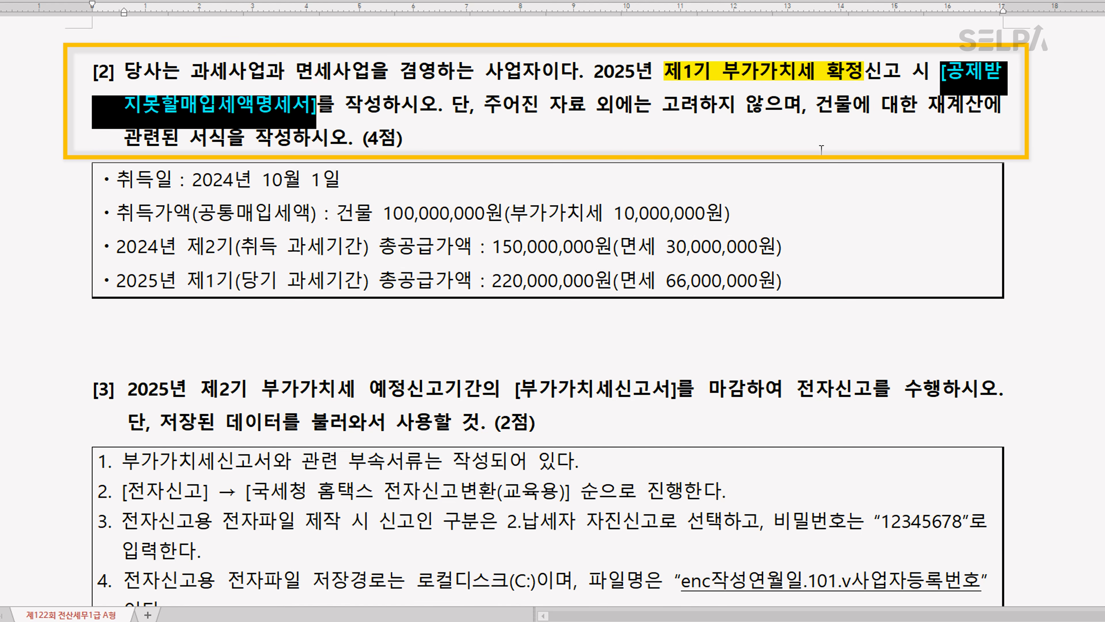
drag(816, 108, 981, 113)
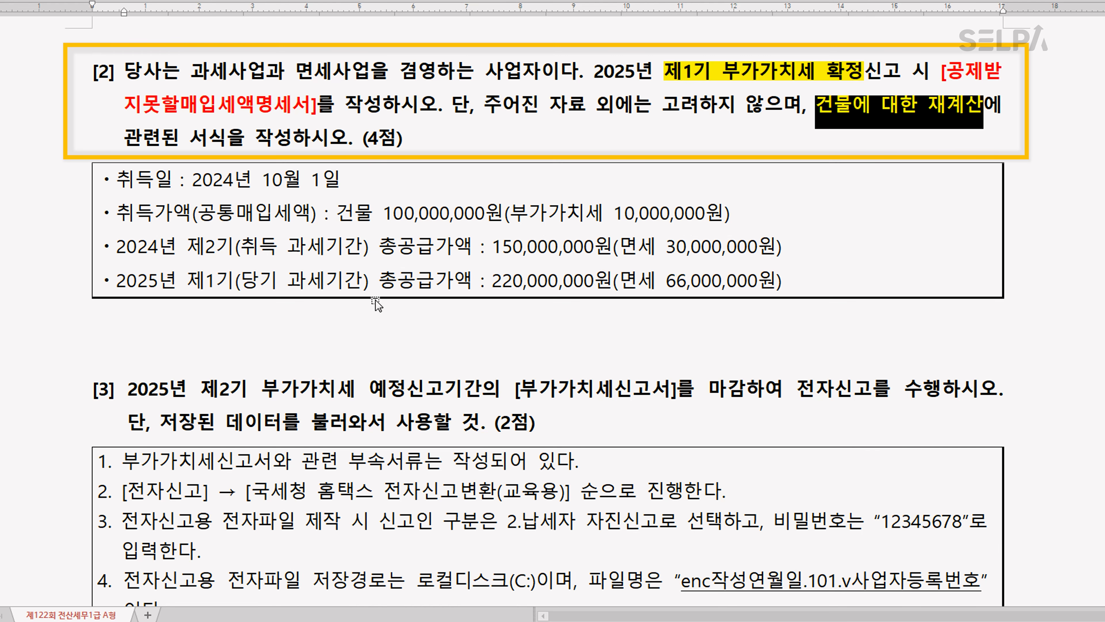
Switch to KcLep, open 공제받지못할매입세액명세서 and set the 조회기간 to April through June 2025
key(alt+Tab)
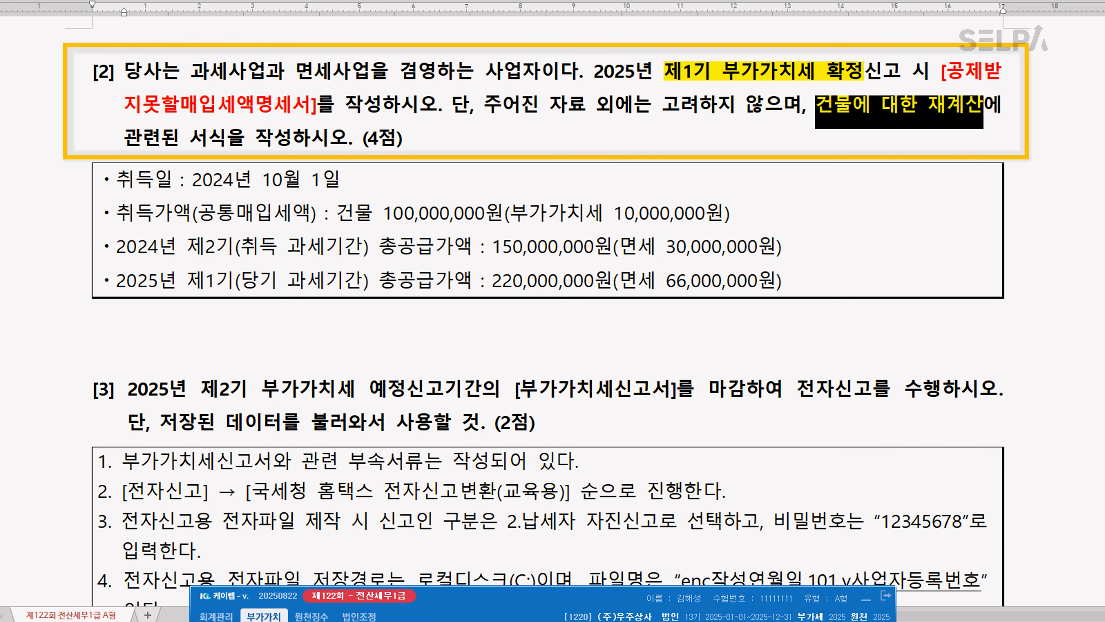
text(ㄱㅈㅂ)
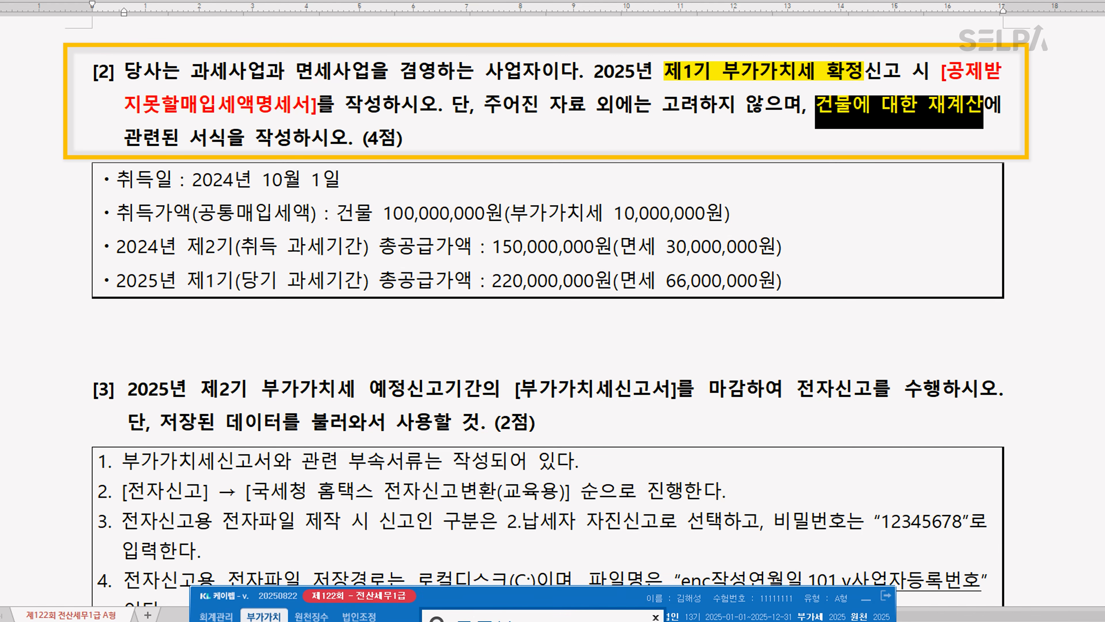
key(Return)
key(Down)
key(Return)
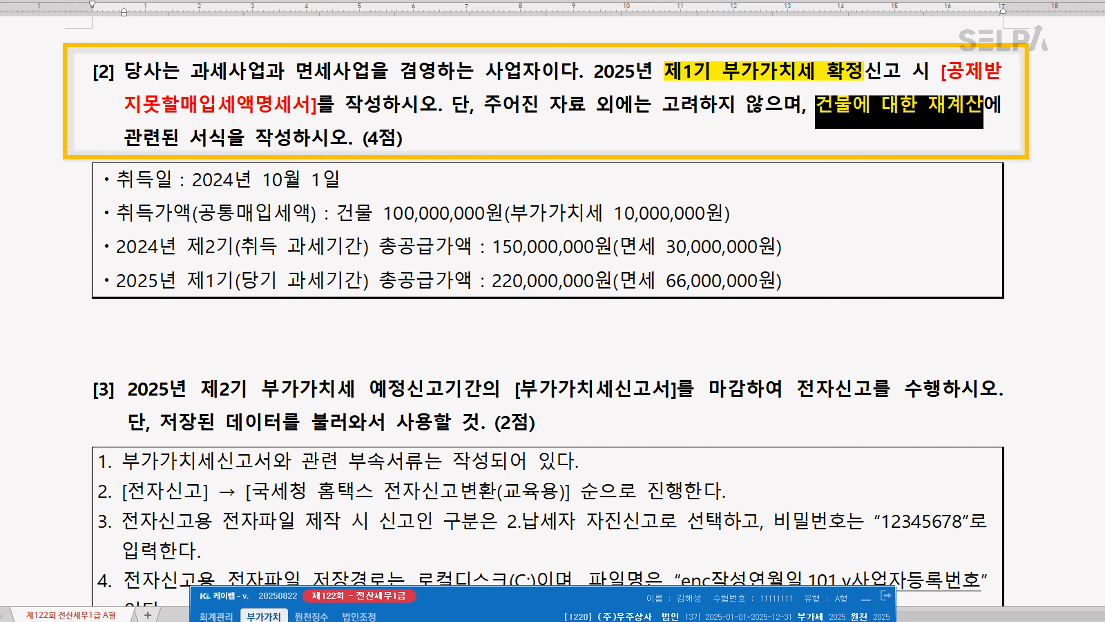
text(04)
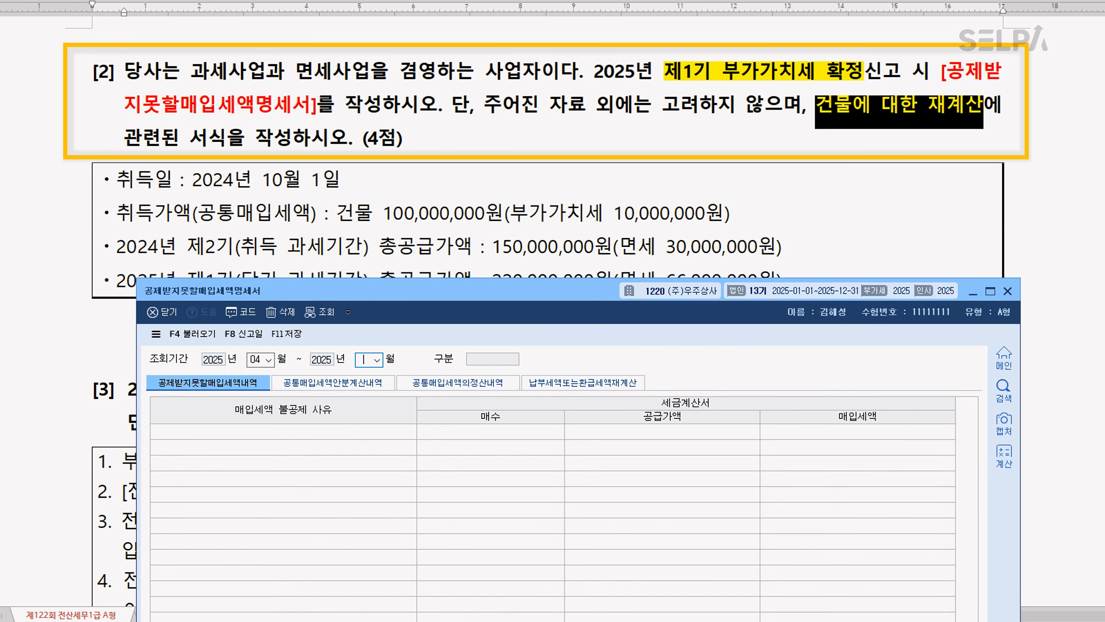
text(06)
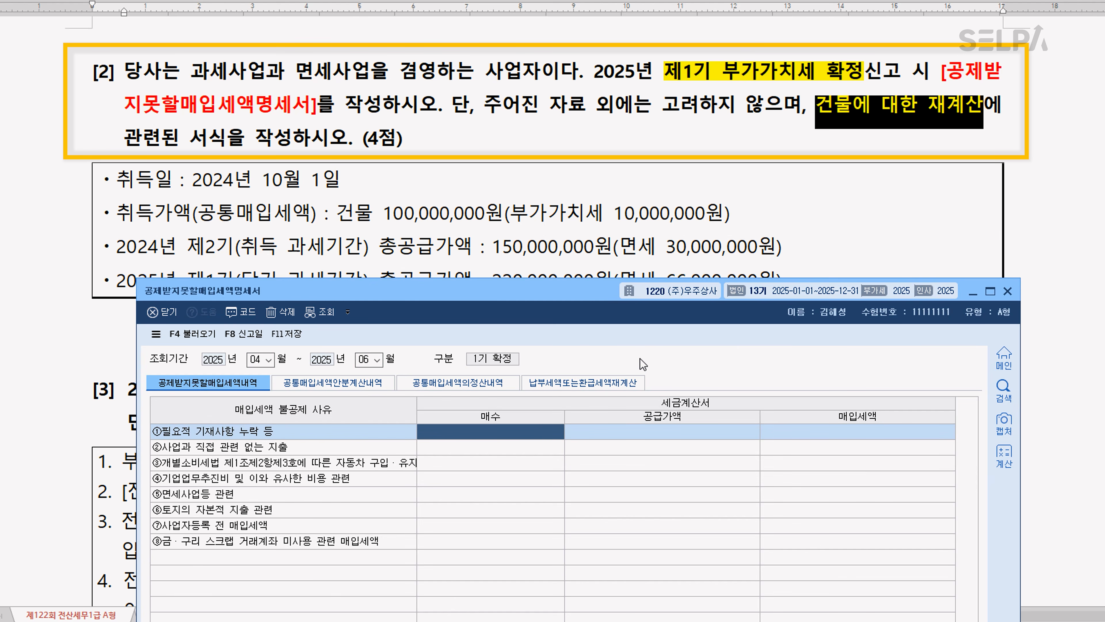
In 납부세액또는환급세액재계산, add a 건물,구축물 row with 매입세액 10,000,000 and 취득년월 2024-10, keeping the question's data readable
click(615, 386)
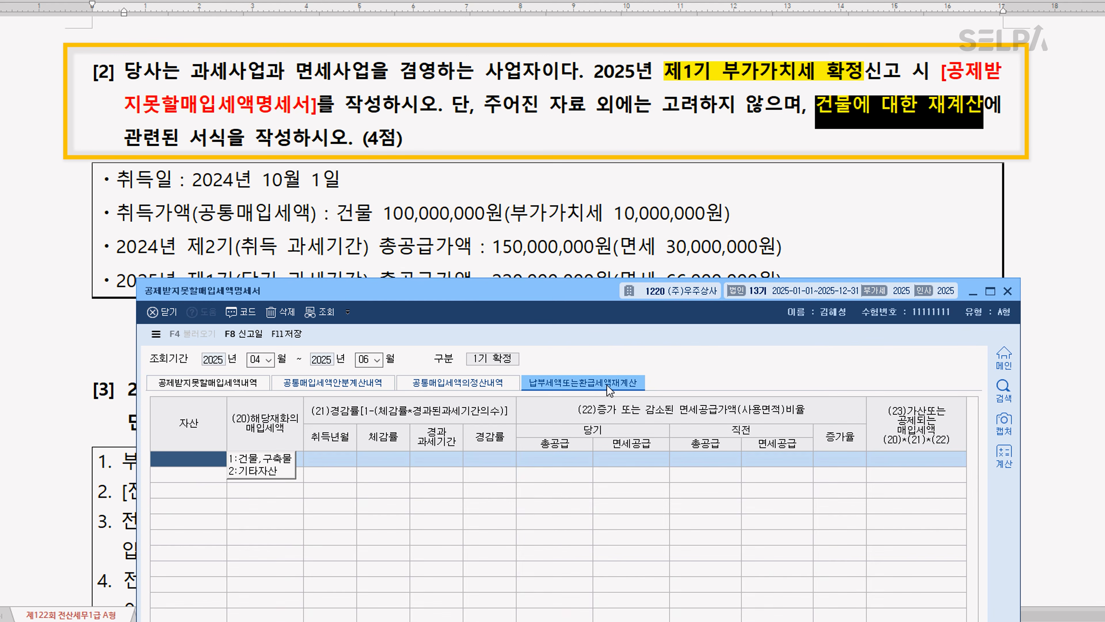
drag(488, 291, 472, 309)
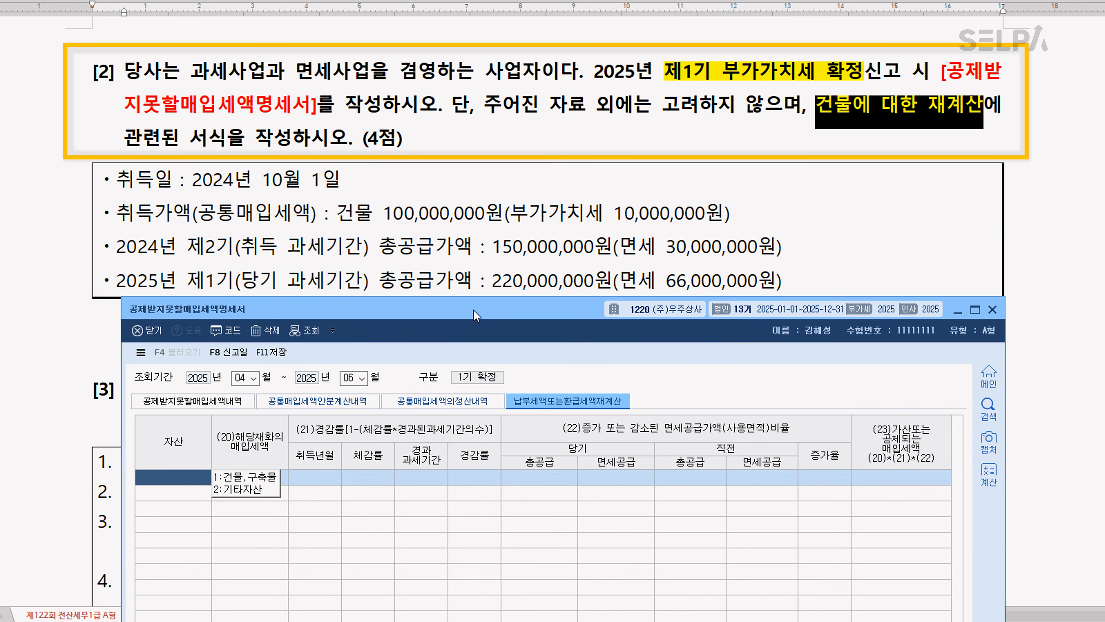
click(255, 478)
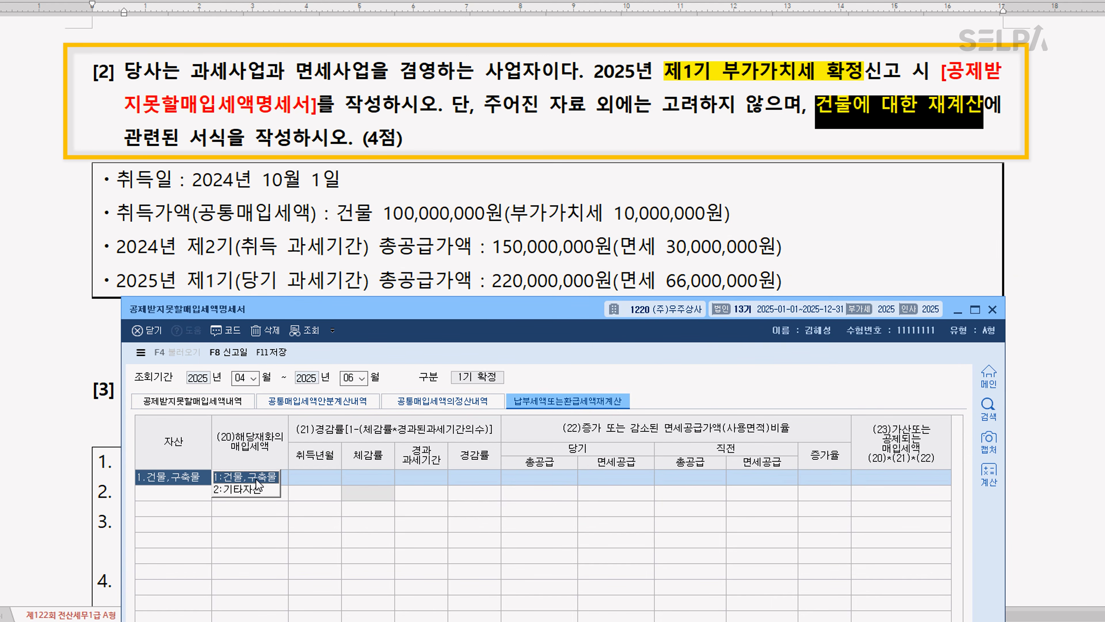
click(573, 610)
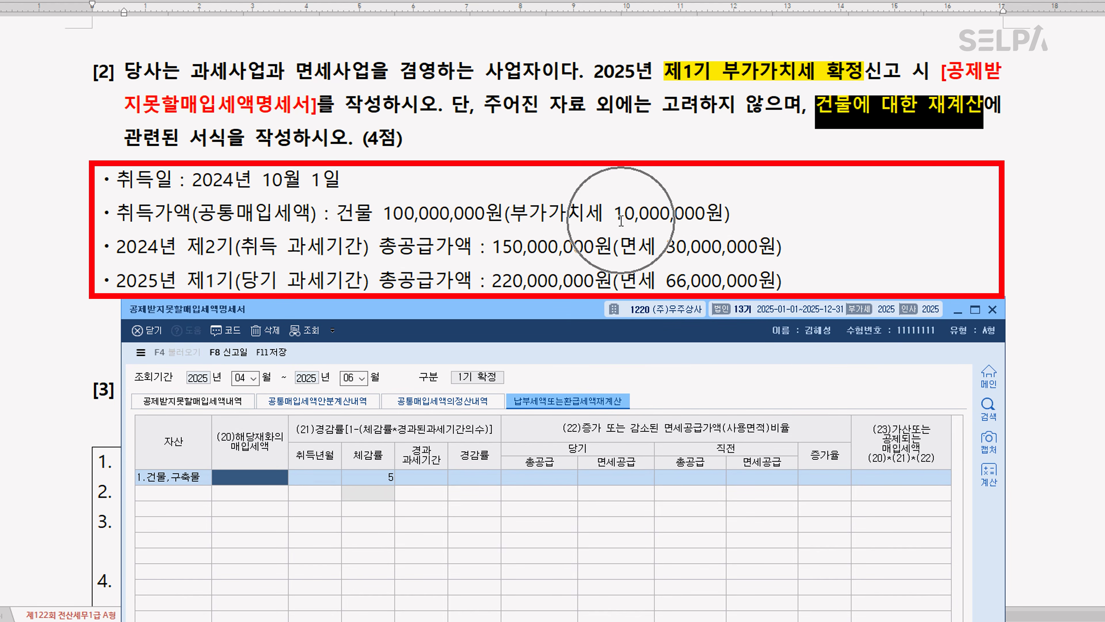
text(10000000)
key(Return)
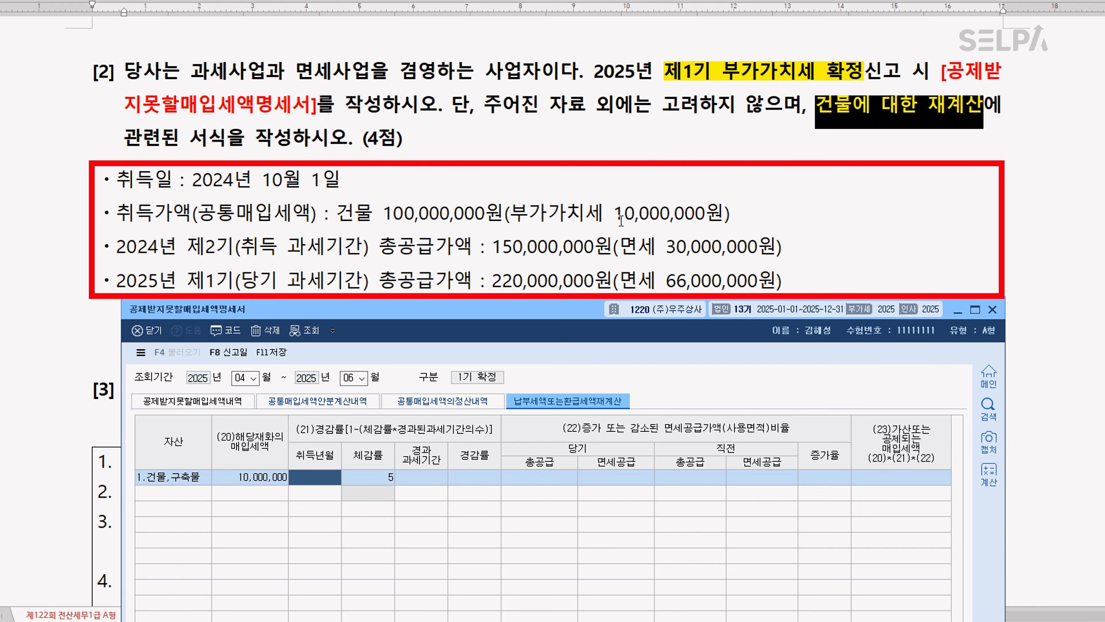
text(2024-)
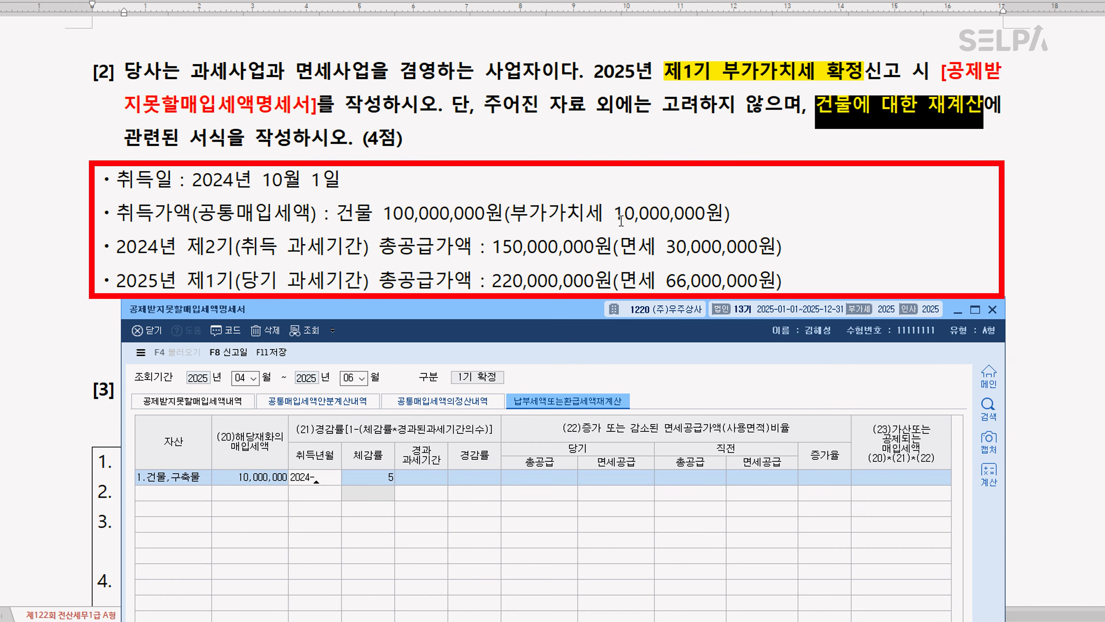
text(10)
key(Return)
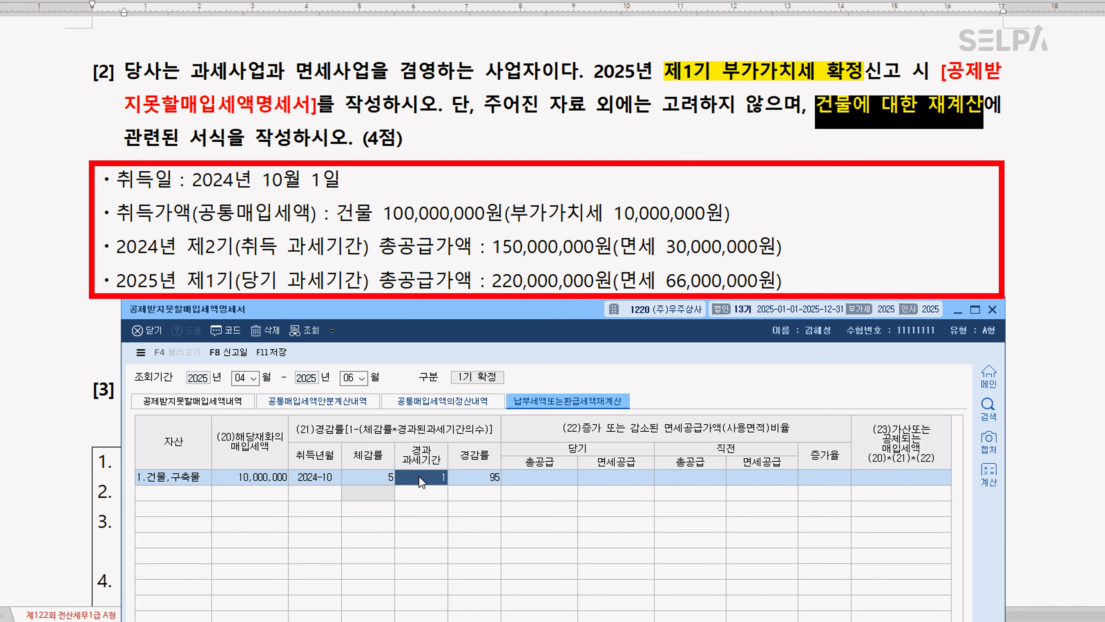
Enter the 당기 figures for the building row: 총공급 220,000,000 and 면세공급 66,000,000
click(531, 480)
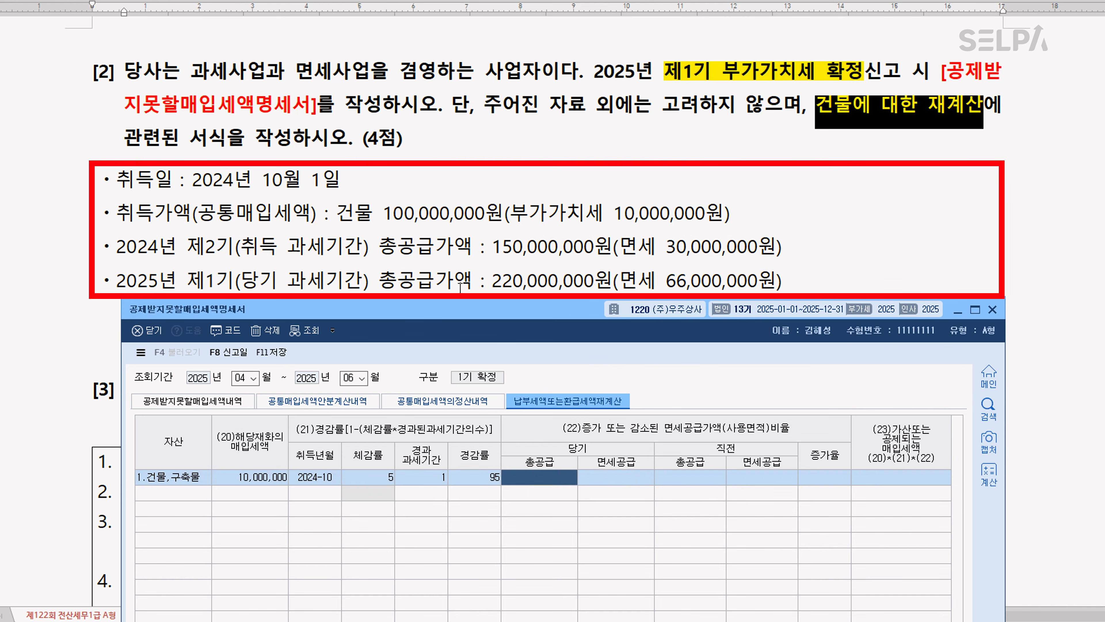
text(220000000)
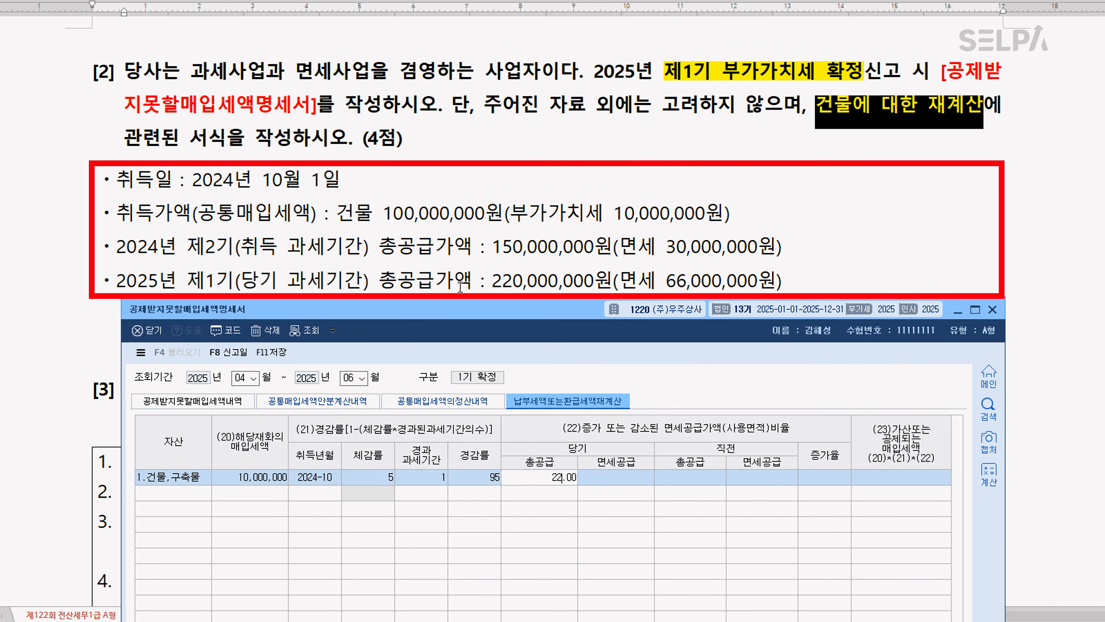
key(Return)
text(66000000)
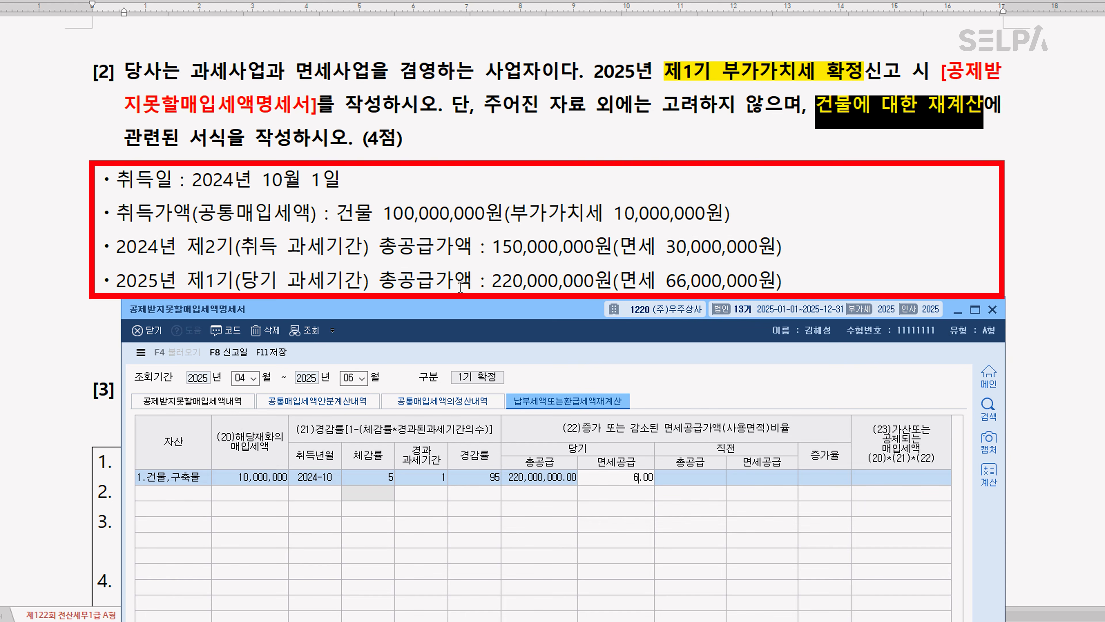
key(Return)
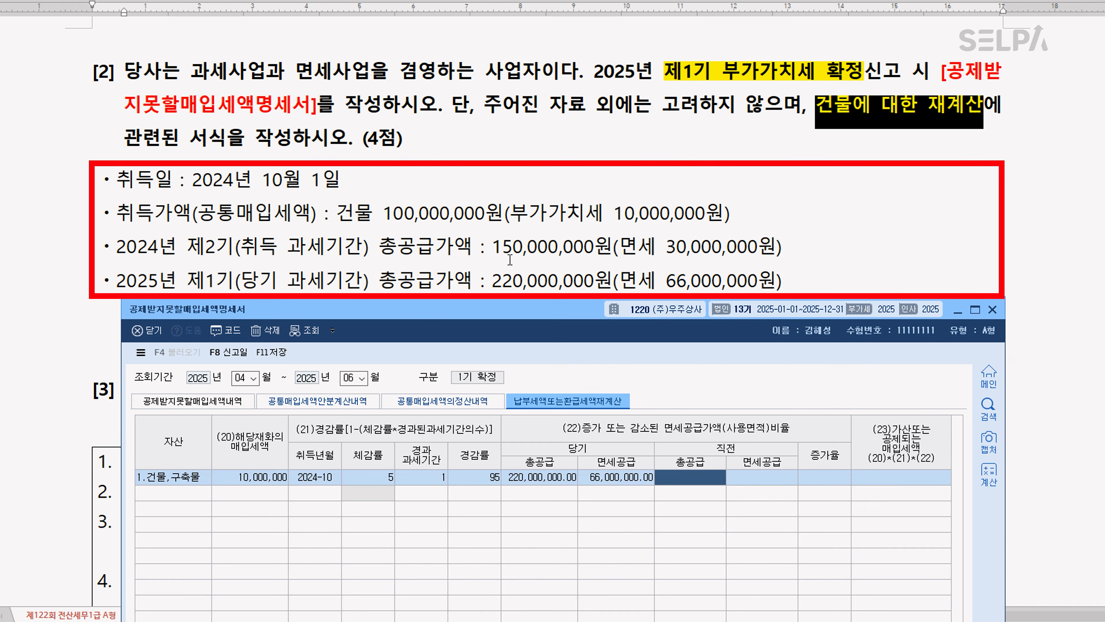
Enter the 직전 figures for the building row: 총공급 150,000,000 and 면세공급 30,000,000
text(150000000)
key(Return)
text(3)
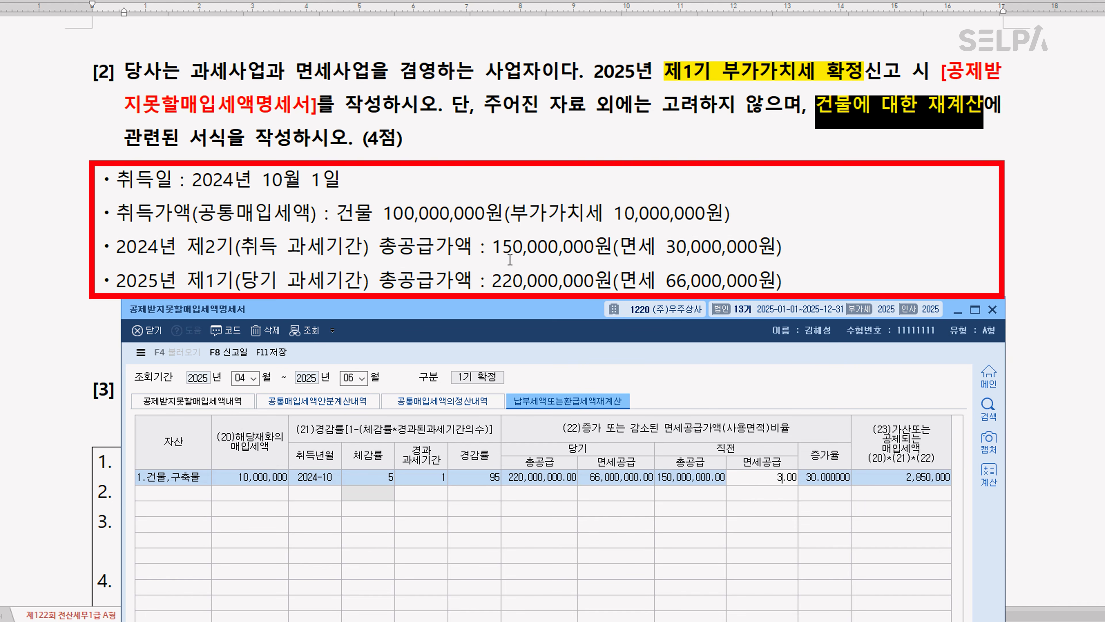
text(0,000,000)
key(Return)
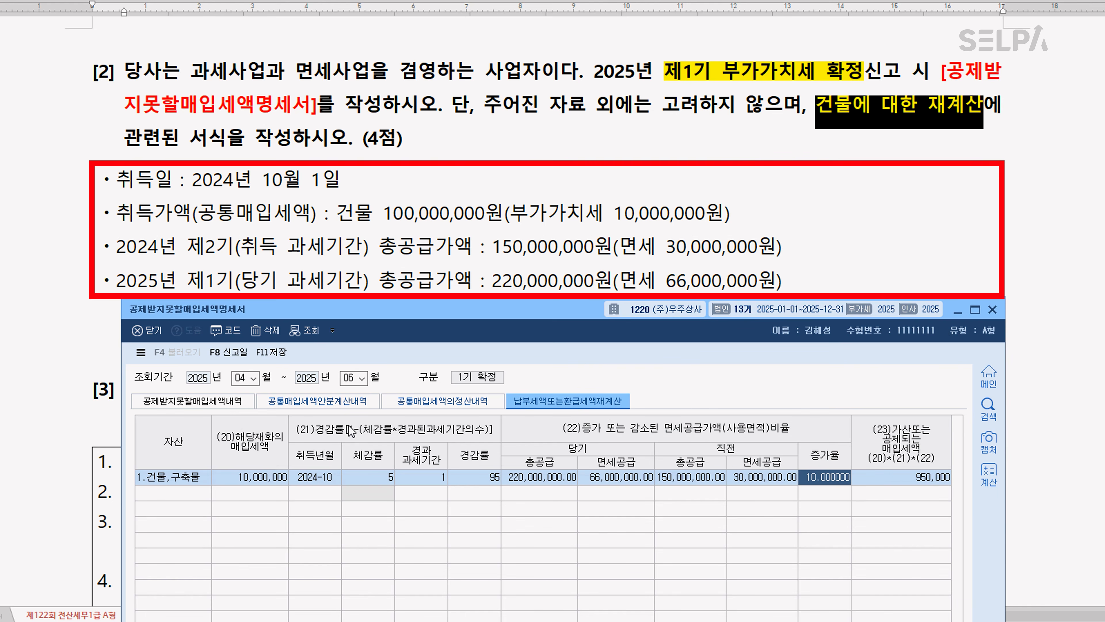
Save the 공제받지못할매입세액명세서 and close it
click(277, 354)
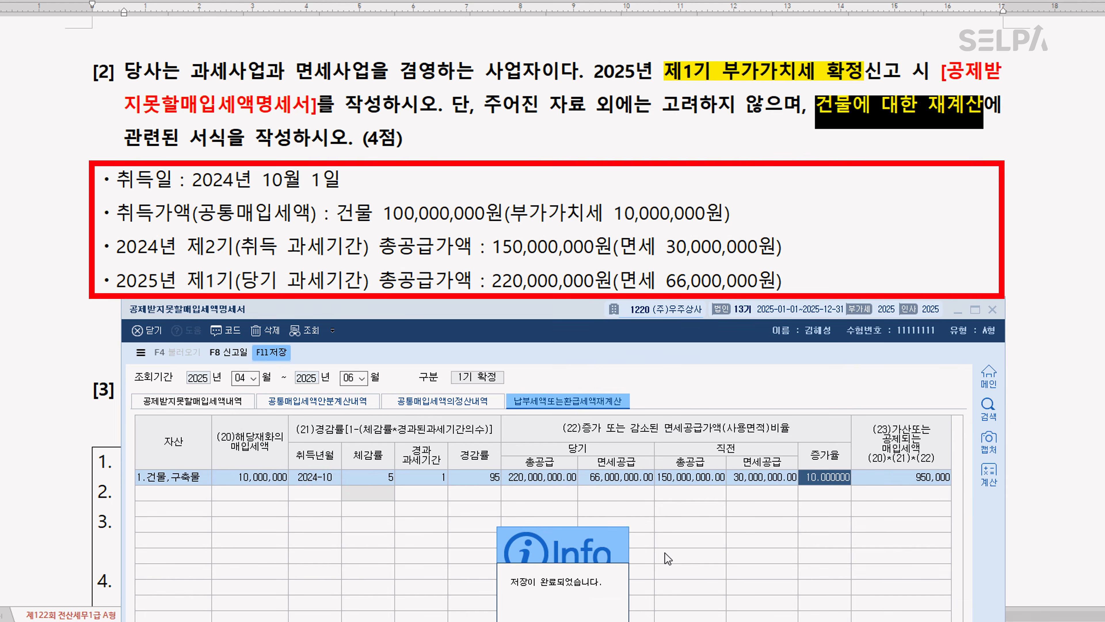
key(Return)
click(992, 309)
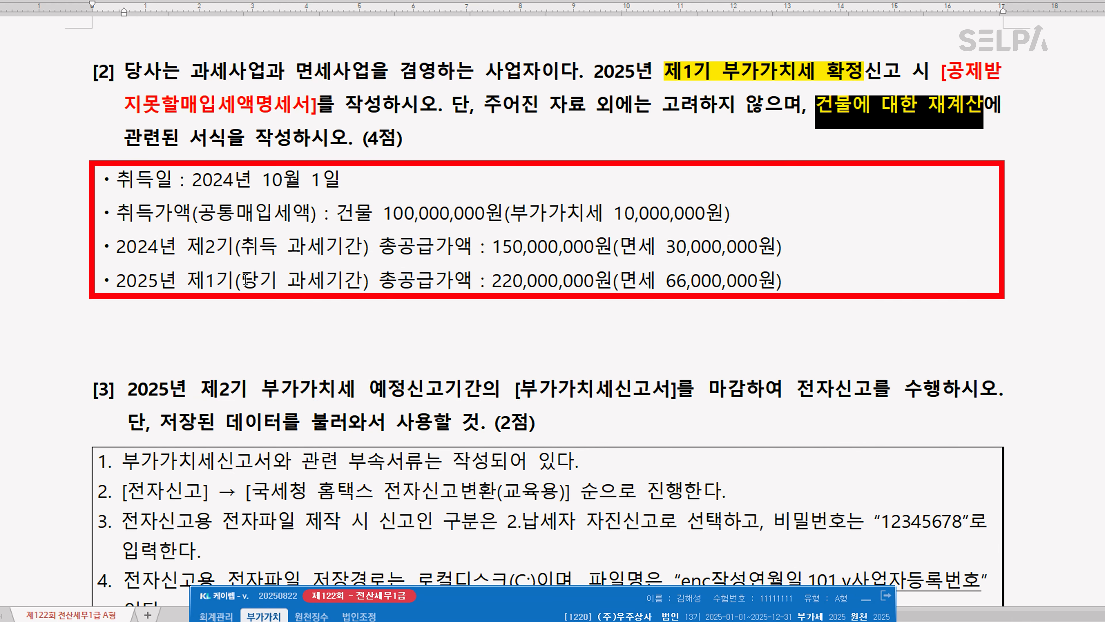
In the exam document's data for question [2], colour 당기 과세기간 red and 취득 과세기간 green
drag(246, 279, 357, 282)
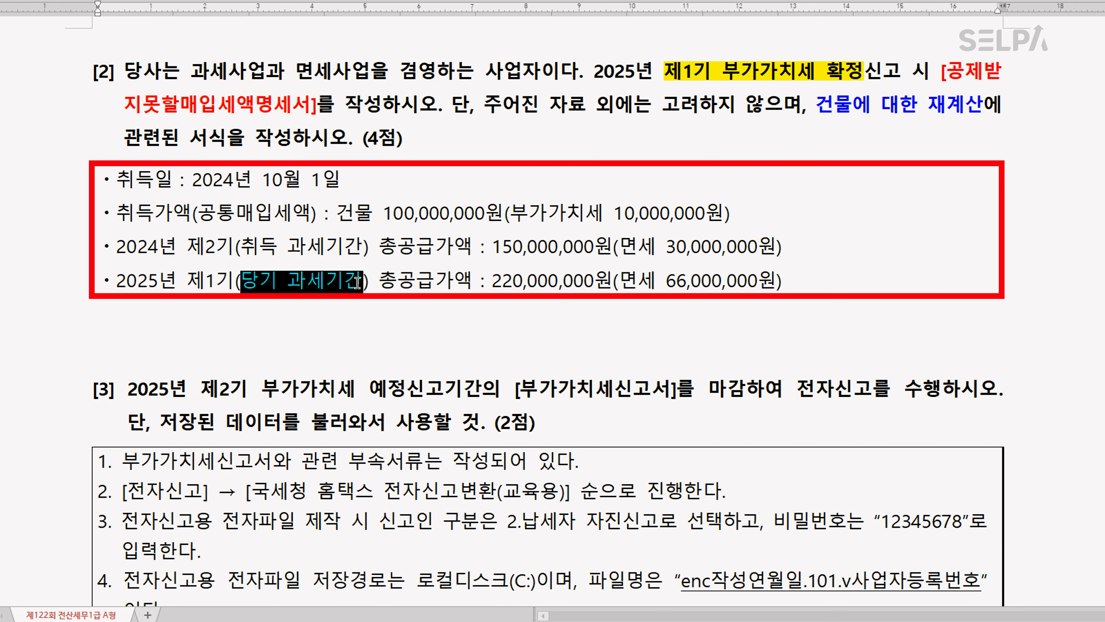
drag(245, 251, 355, 251)
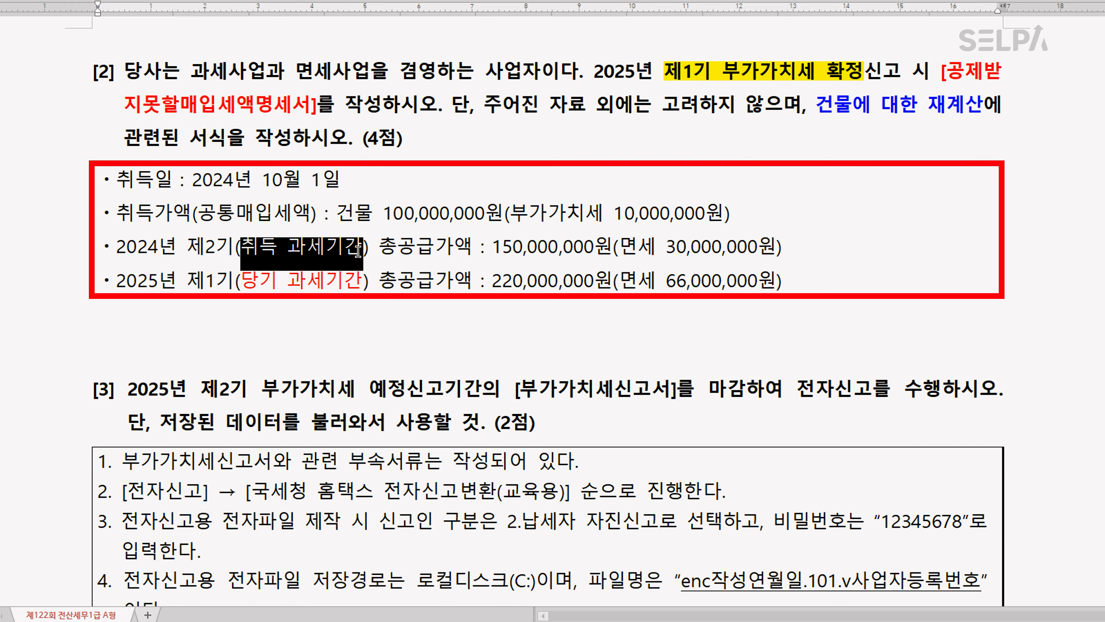
key(ctrl+m)
key(g)
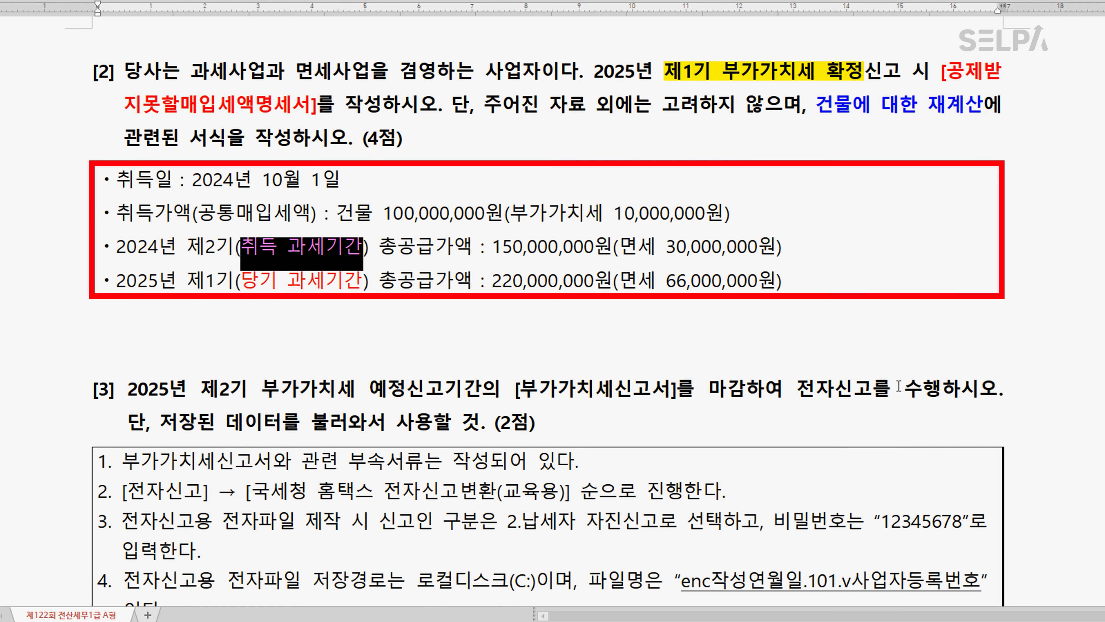
In question [3] of the exam document, colour the phrases 제2기 부가가치세 예정신고기간의 [부가가치세신고서]를 마감 and 전자신고 red
click(489, 282)
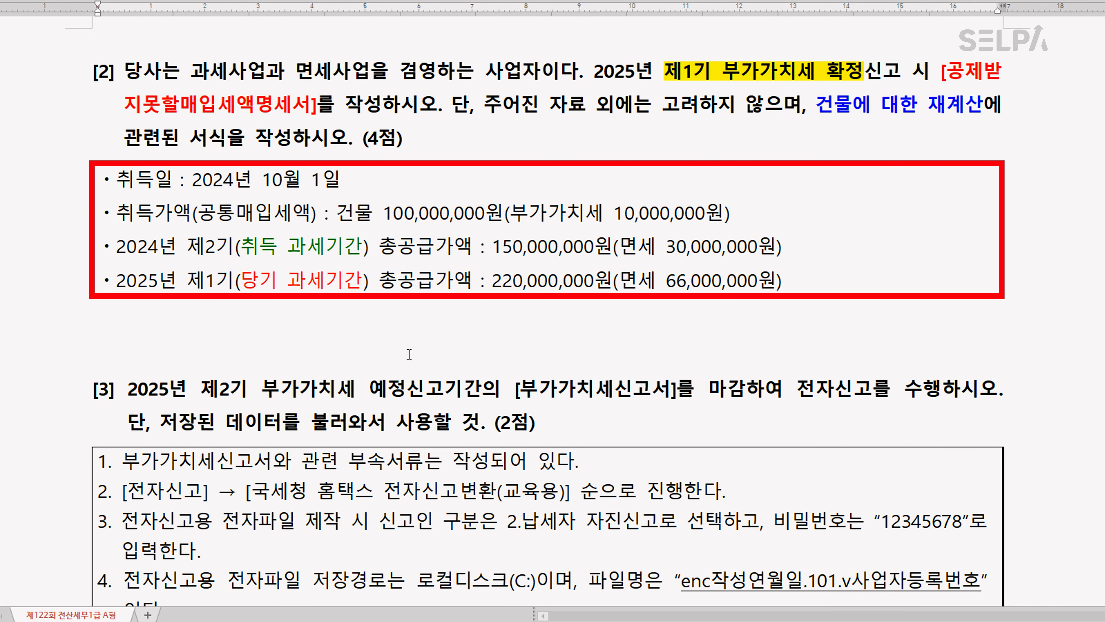
scroll(531, 322, down, 4)
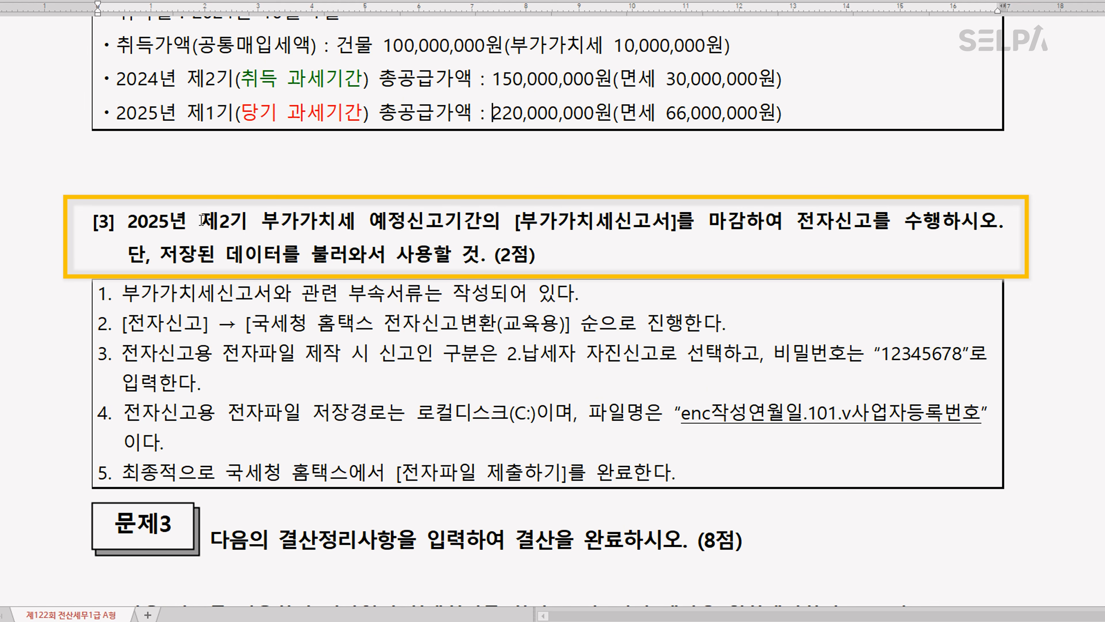
drag(201, 222, 750, 226)
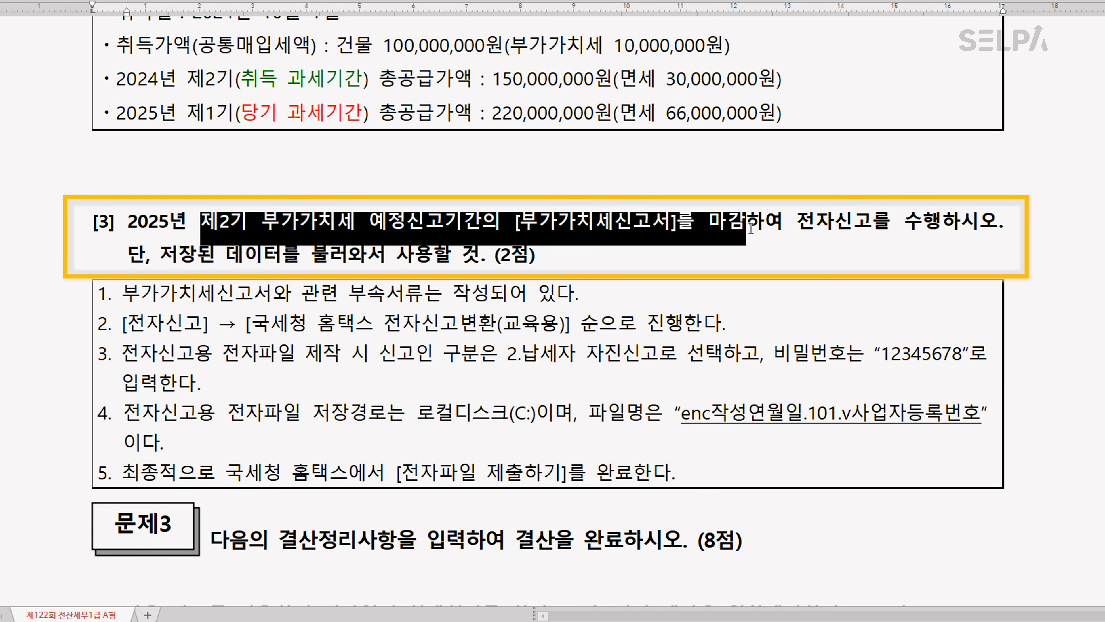
key(ctrl+m)
key(r)
click(777, 240)
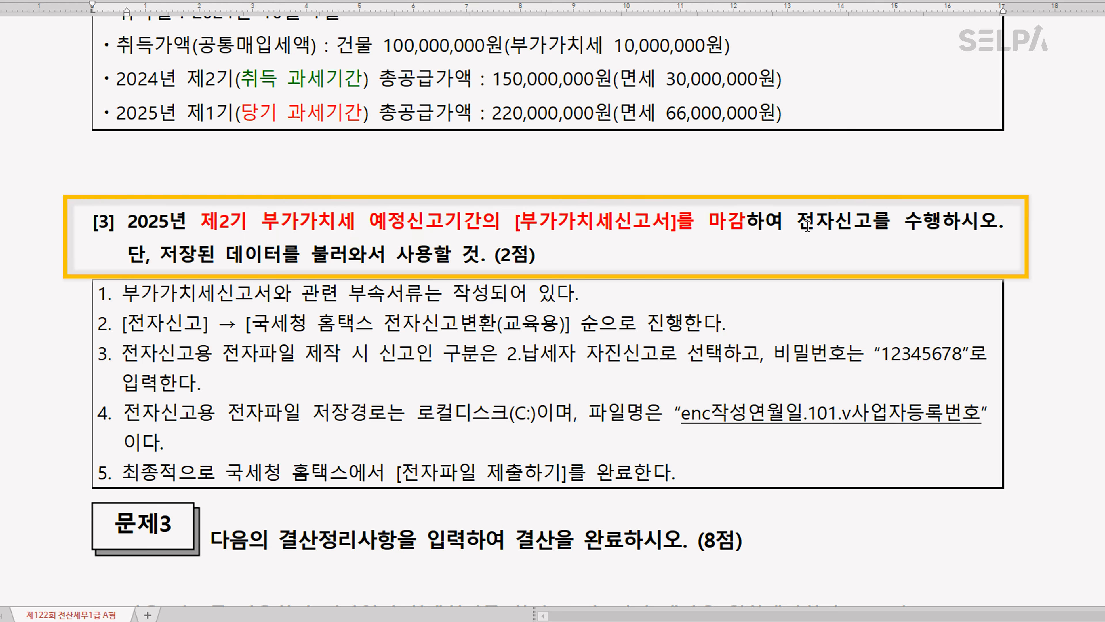
drag(805, 226, 876, 229)
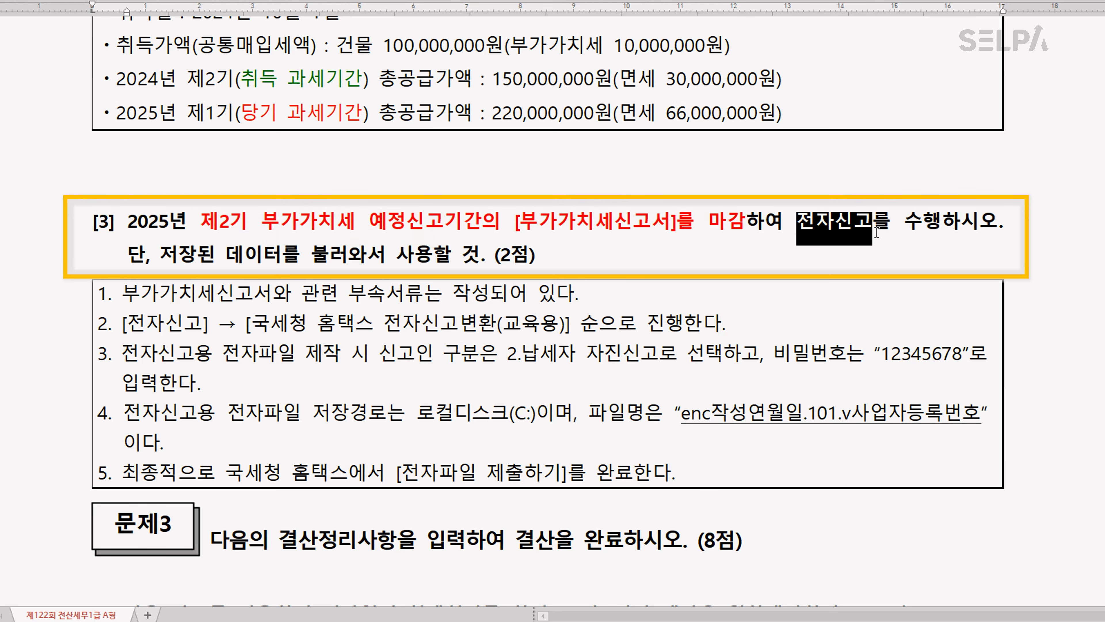
key(ctrl+m)
key(r)
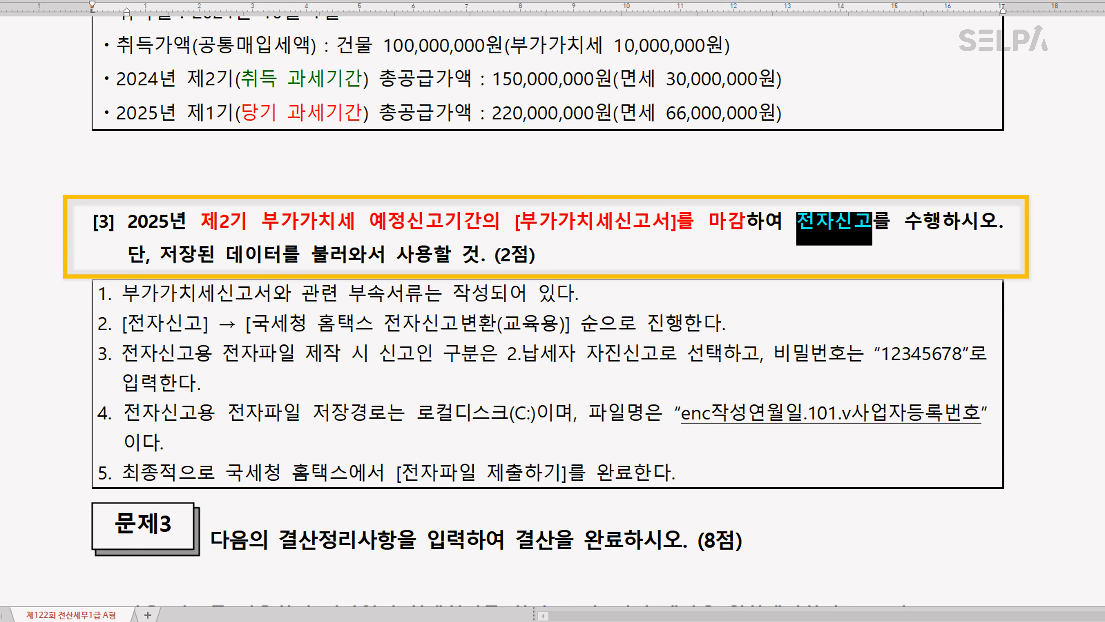
Switch to KcLep and open the 부가가치세신고서
key(alt+Tab)
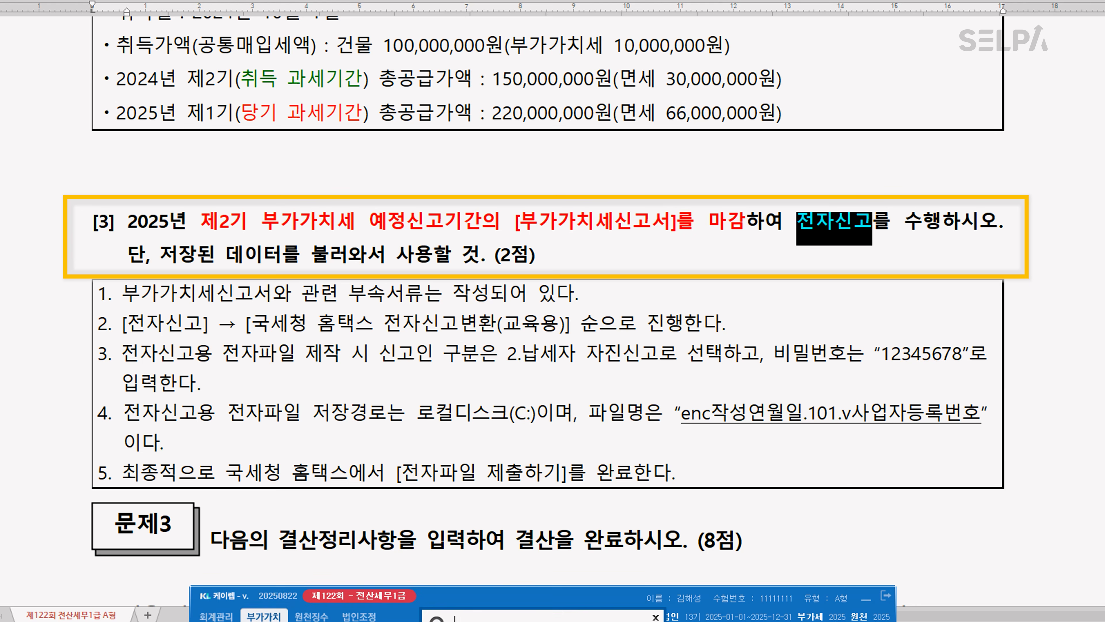
text(ㅂㄱㄱ)
key(Return)
key(Return)
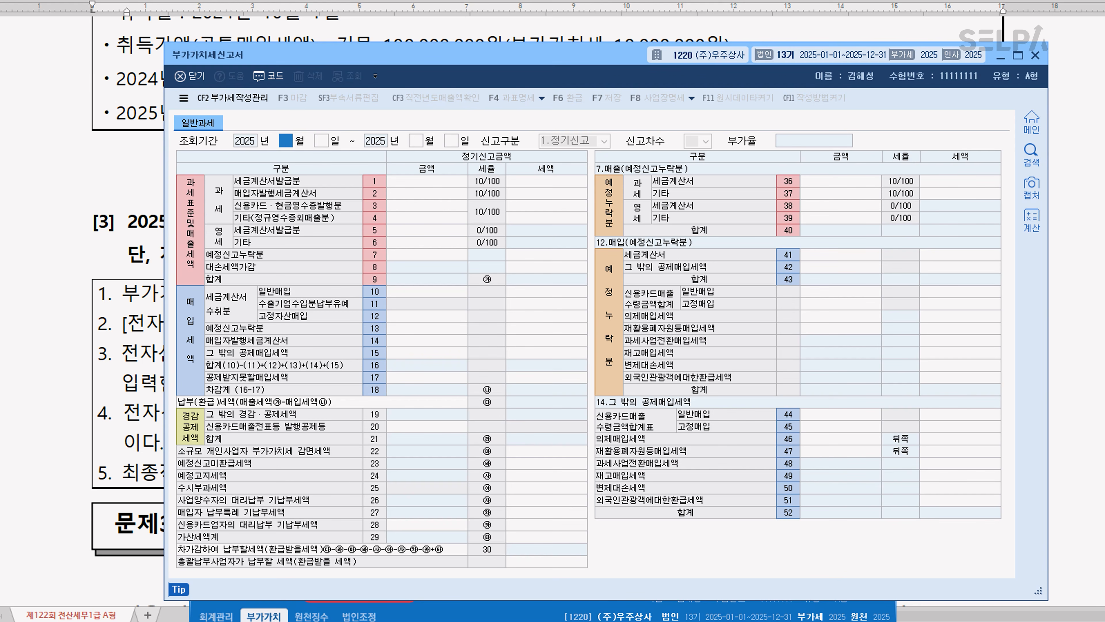
Set the 조회기간 to July 1 through September 30, 2025 and load the previously saved data
text(7)
key(Return)
key(Return)
text(9)
key(Return)
key(Return)
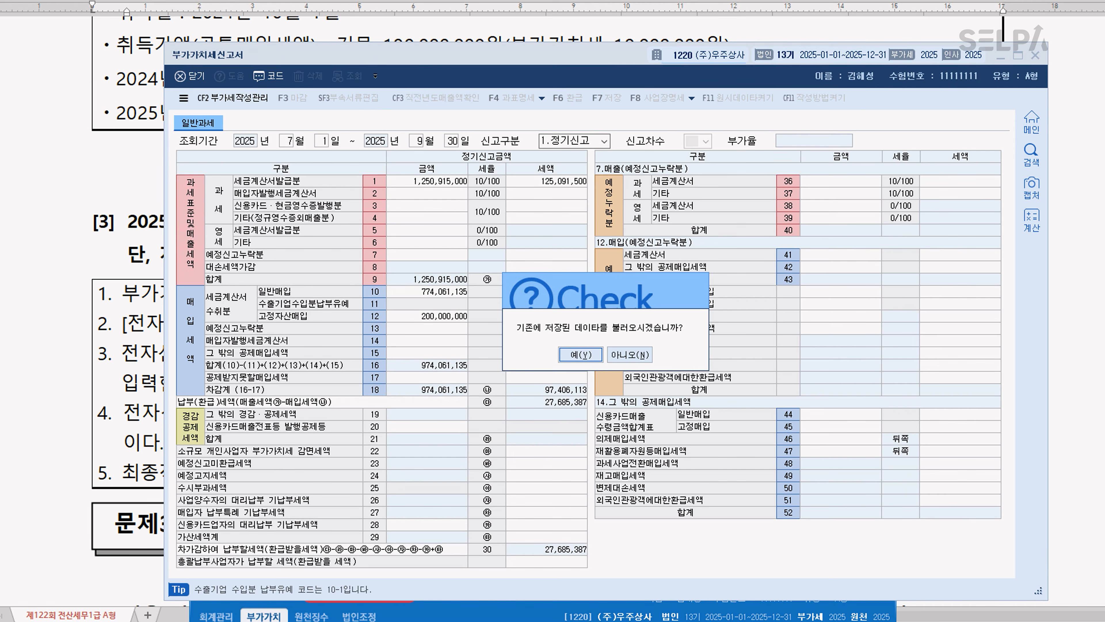
key(Return)
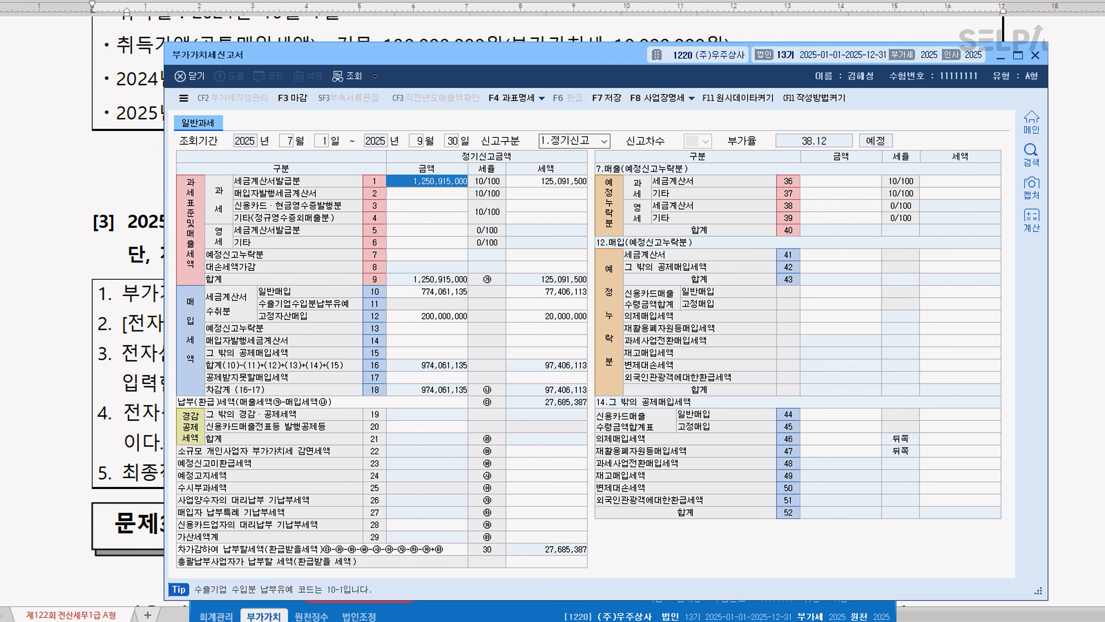
Run 마감 on the 부가가치세신고서 with all listed forms included, and close the return
key(ctrl)
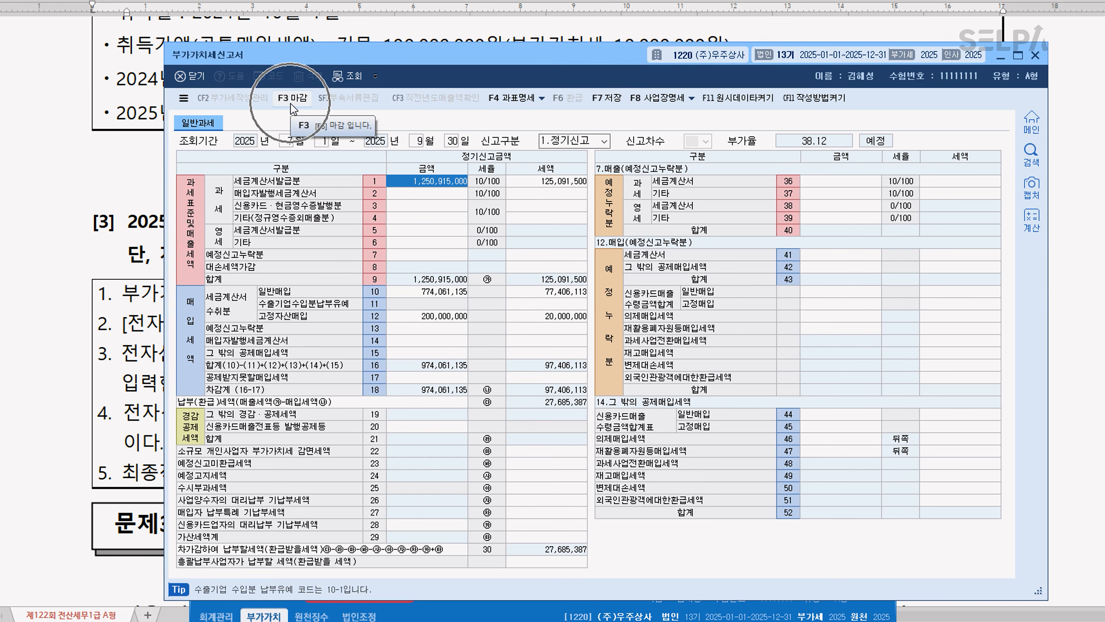
click(291, 105)
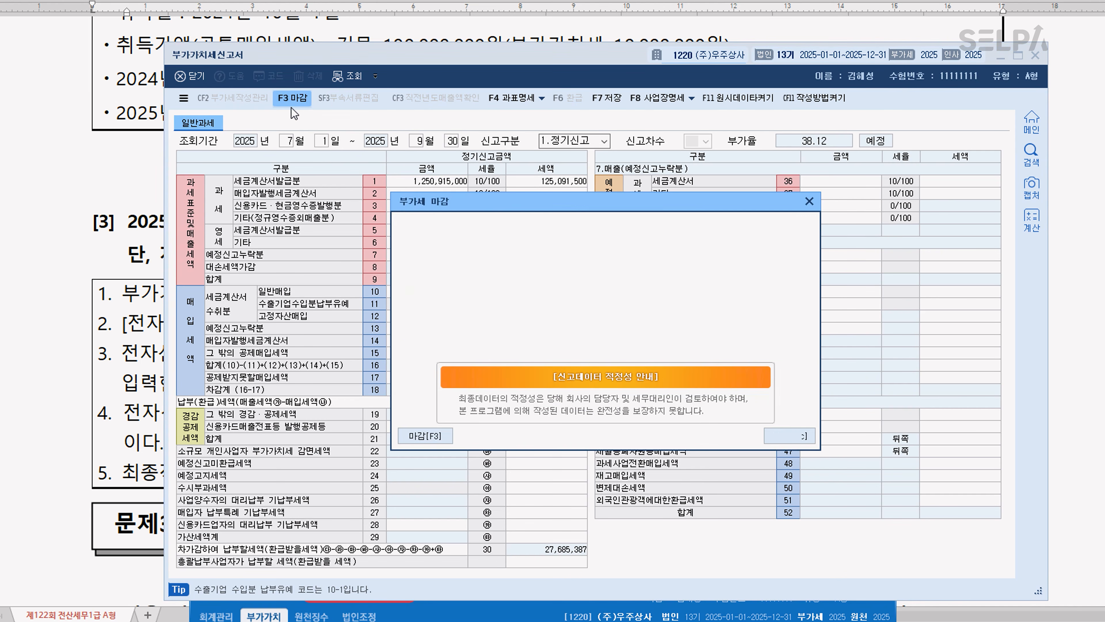
click(425, 441)
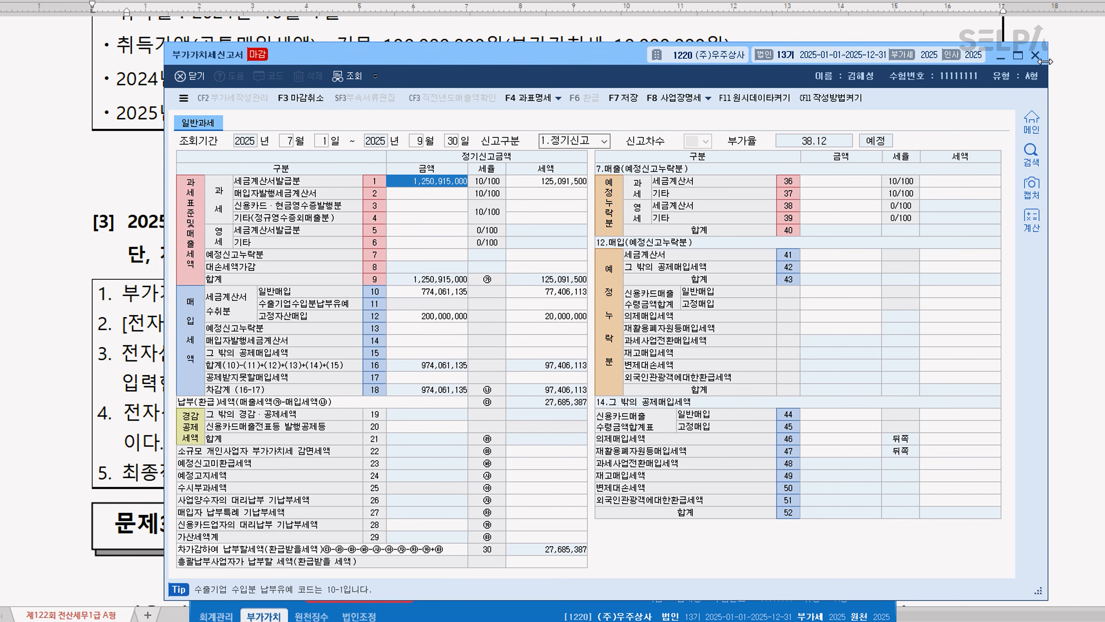
click(1035, 56)
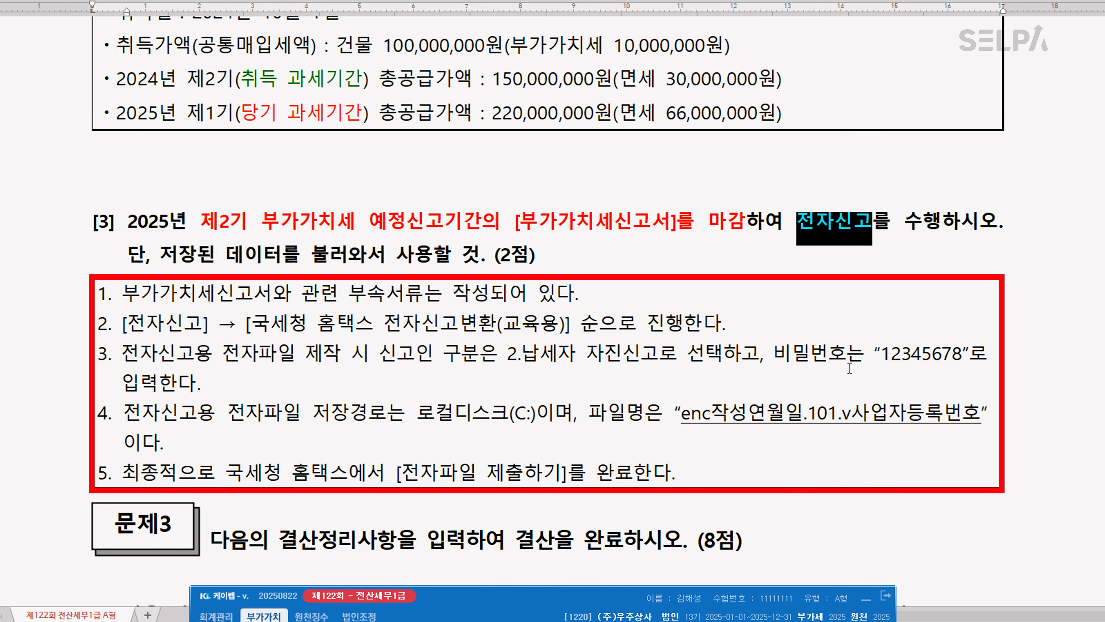
Open 전자신고 and retrieve the company's 정기신고 for 2025년 07월 to 09월 with 신고인구분 2.납세자 자진신고
key(ctrl+Return)
text(ㅈㅈㅅㄱ)
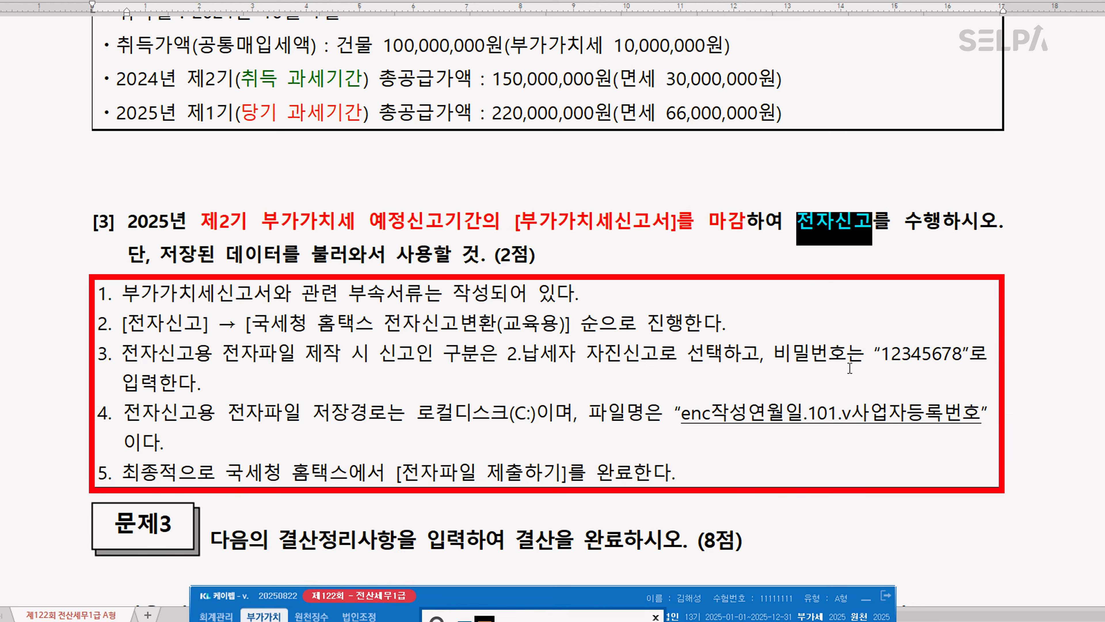
key(Return)
key(Return)
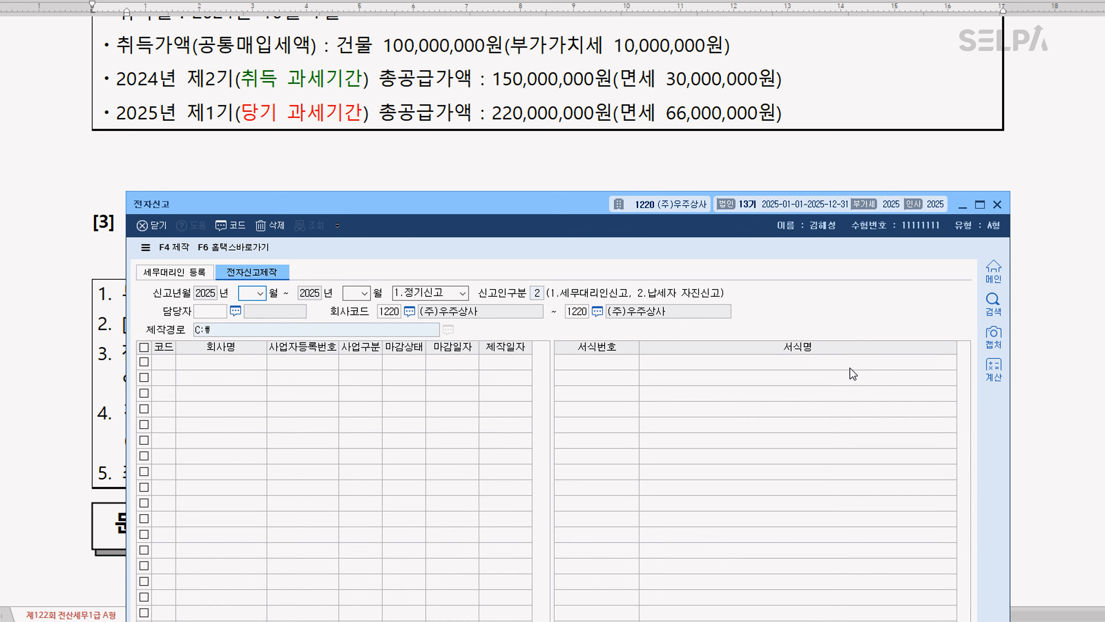
text(09)
key(Return)
key(Return)
key(Return)
key(Return)
drag(553, 206, 556, 67)
Produce the electronic filing file for the listed company, entering and confirming the file password
click(176, 108)
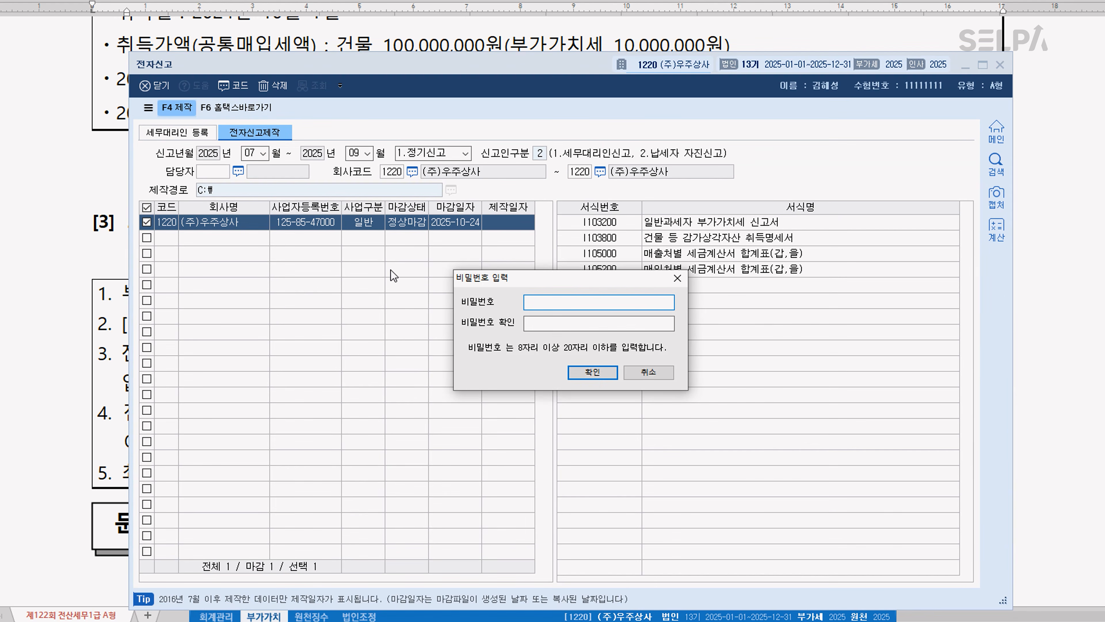
text(1234567)
key(Tab)
text(123456789)
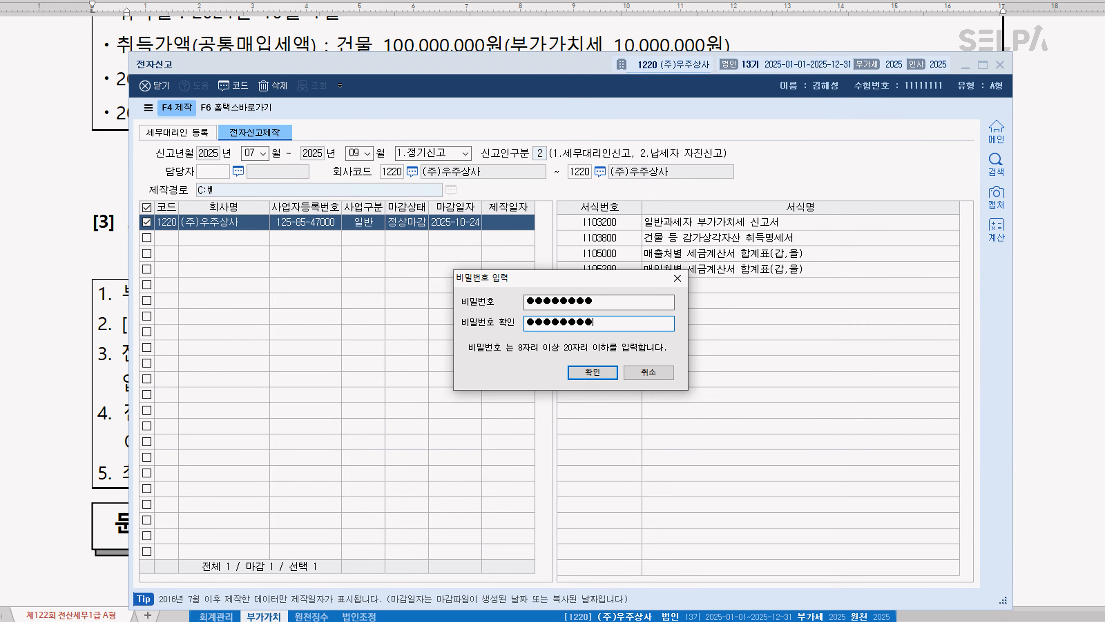
click(593, 372)
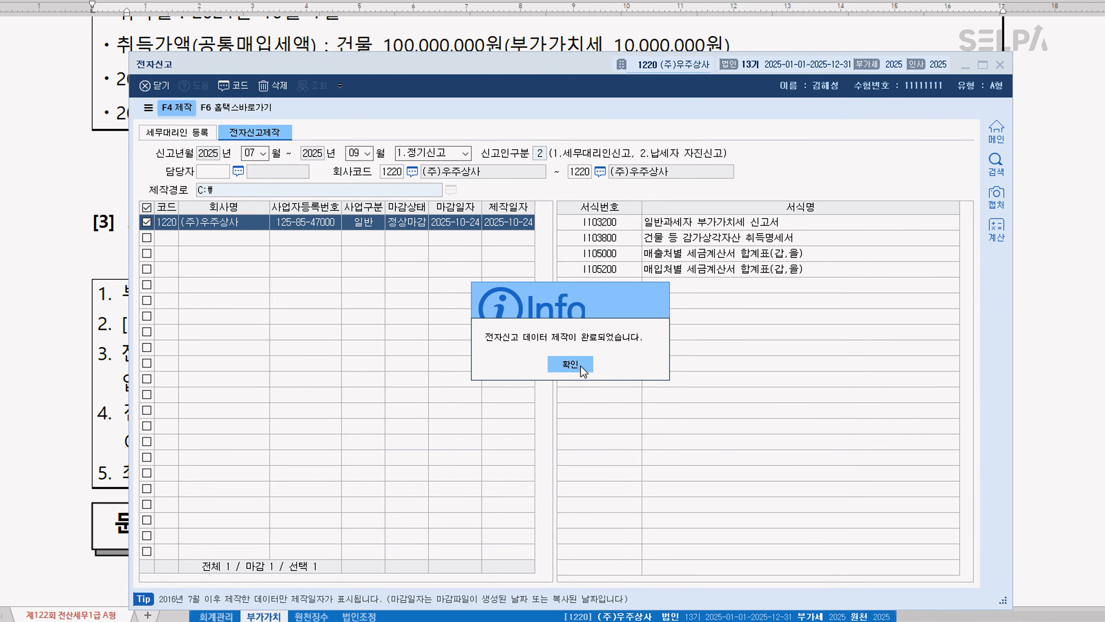
click(570, 366)
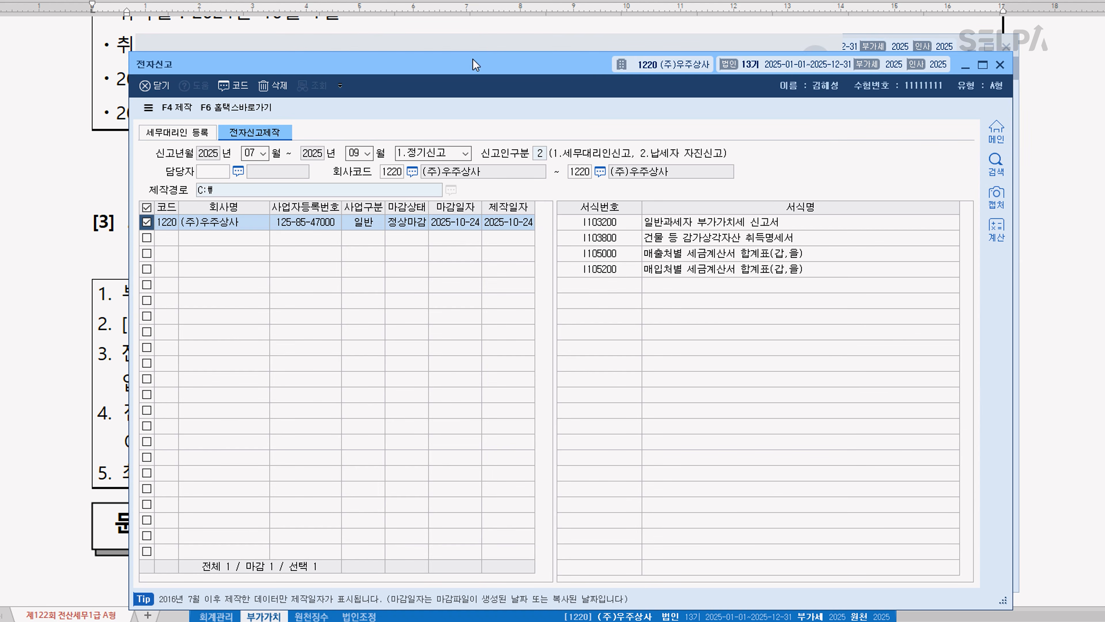
Open 국세청 홈택스 전자신고변환(교육용), dismiss the procedure guide, and choose the enc20251024.101 file from the C: drive for conversion
click(484, 44)
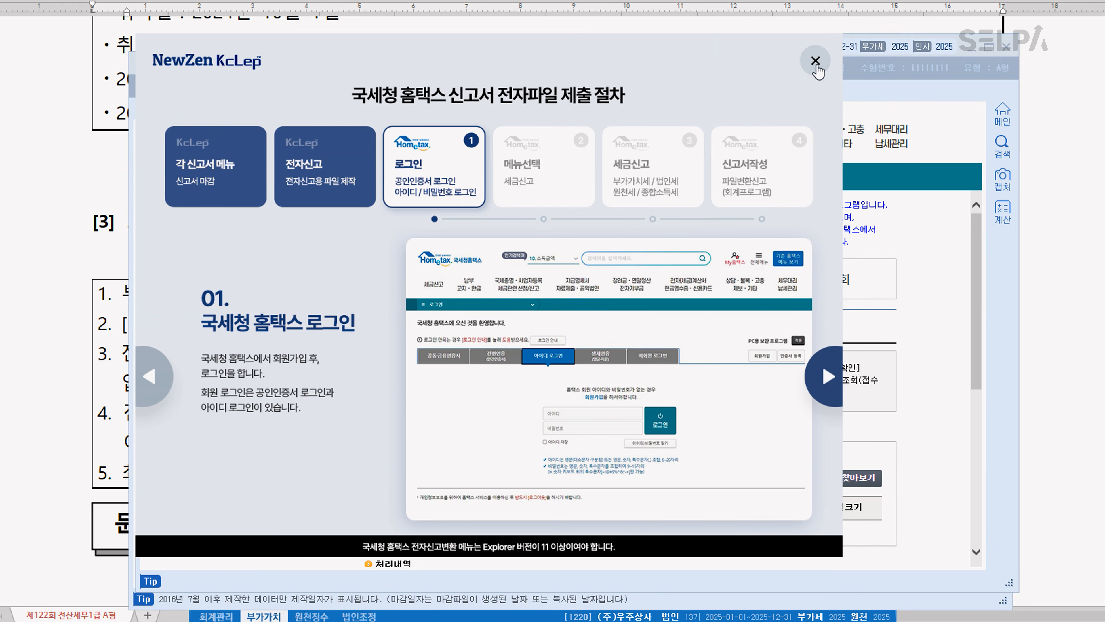
click(946, 61)
click(870, 477)
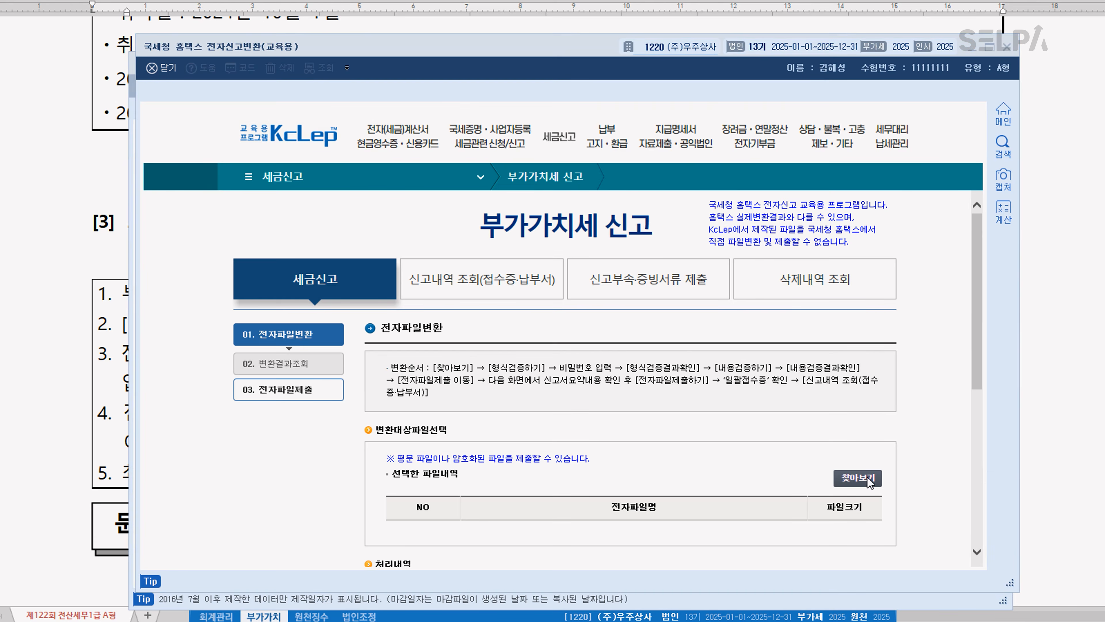
scroll(644, 383, down, 5)
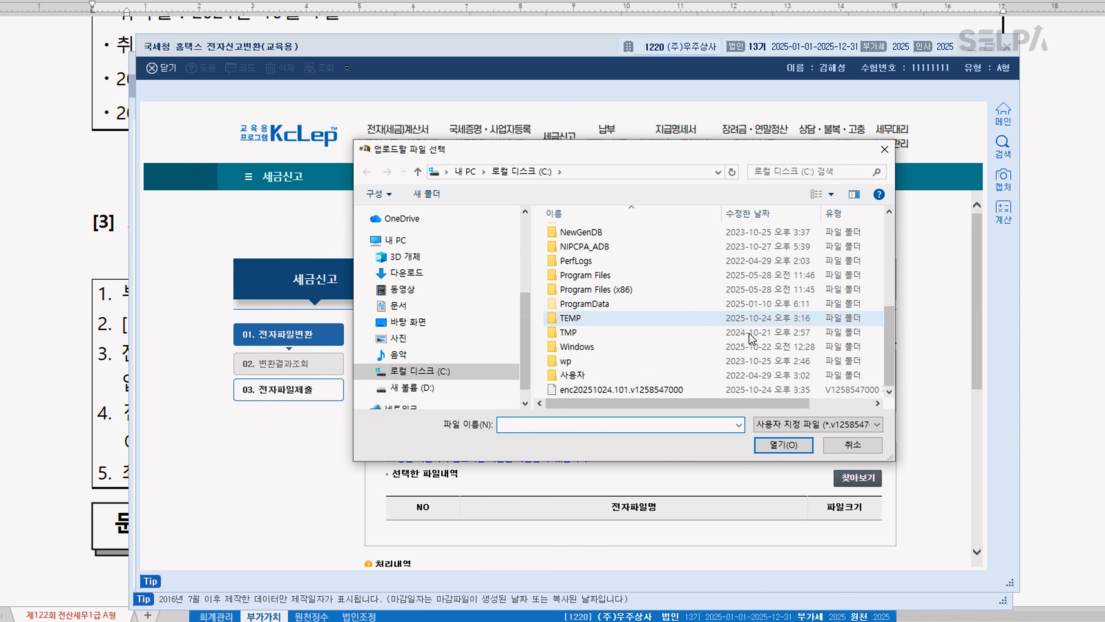
click(657, 390)
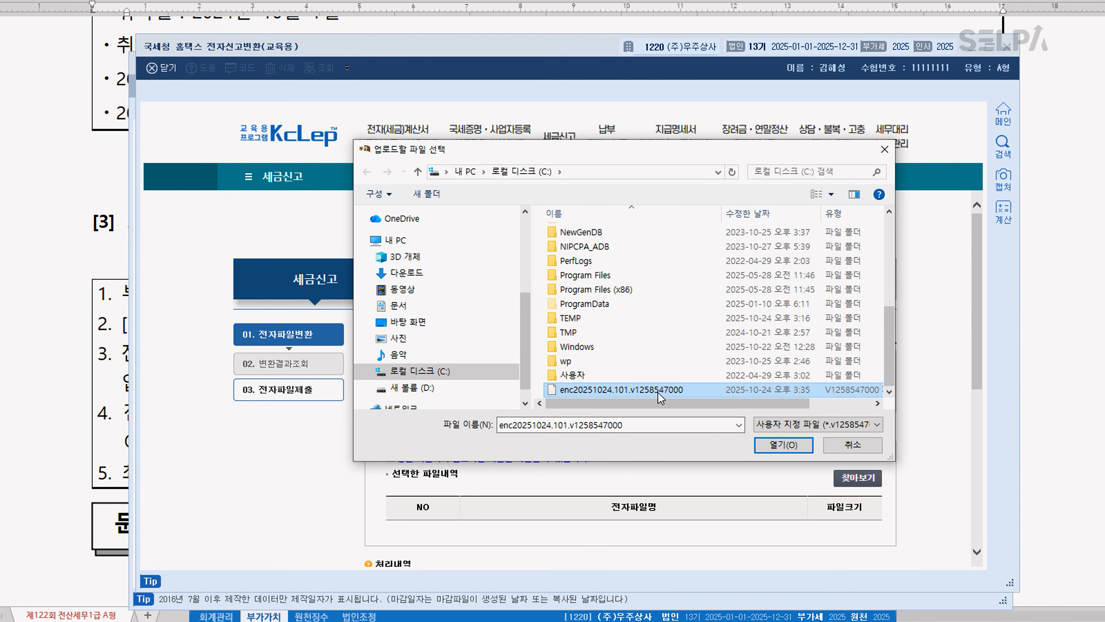
click(783, 446)
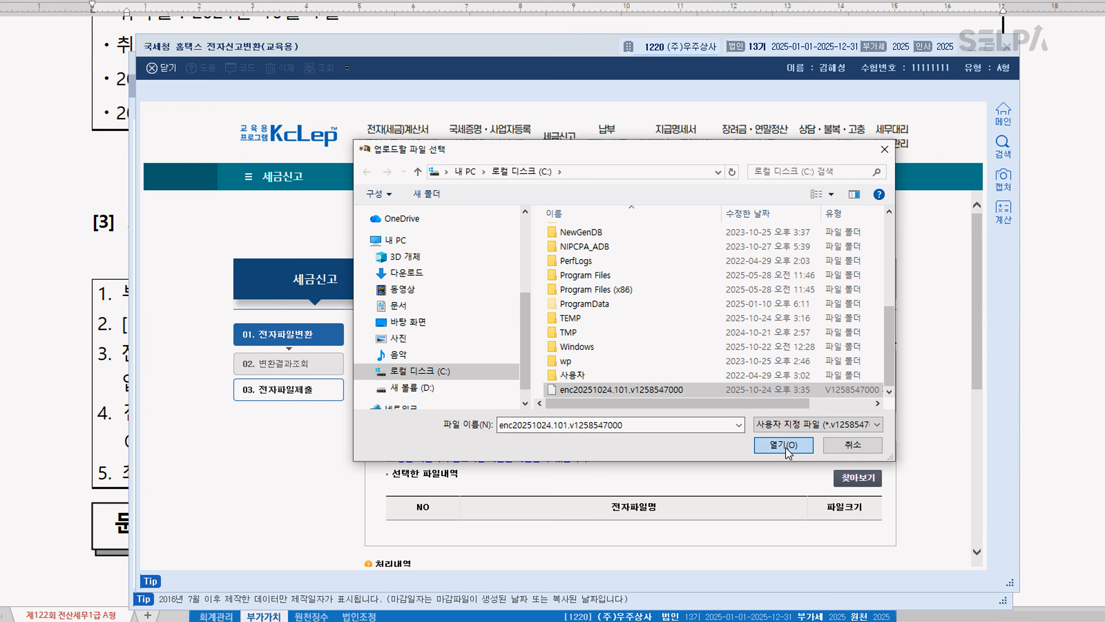
Run 형식검증 with the file password, follow it with 내용검증, and check the results of both
scroll(777, 450, down, 6)
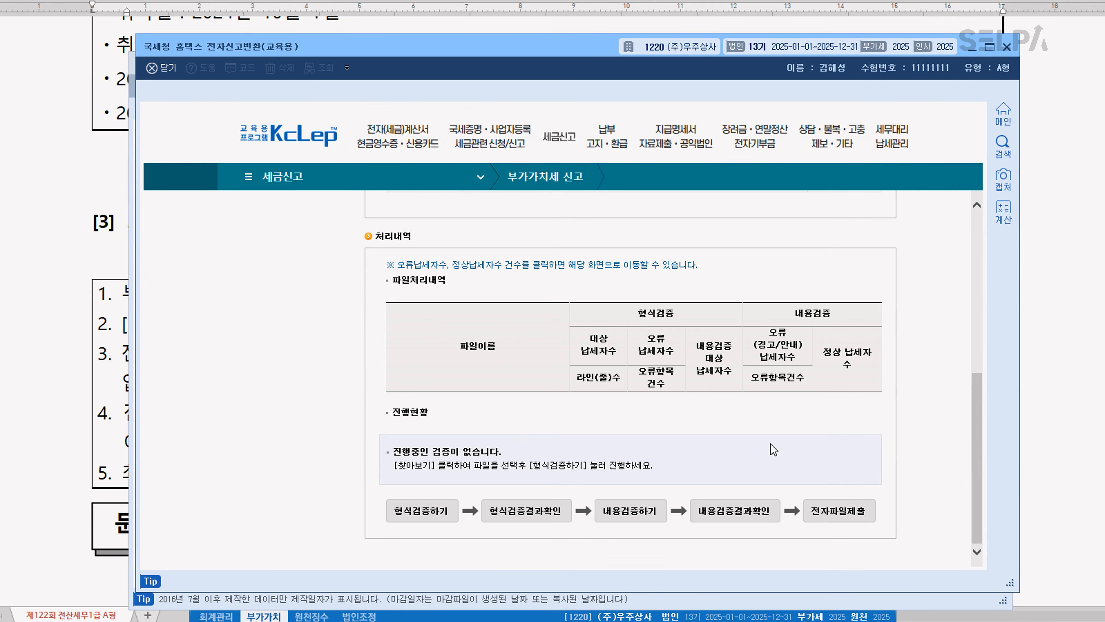
click(401, 518)
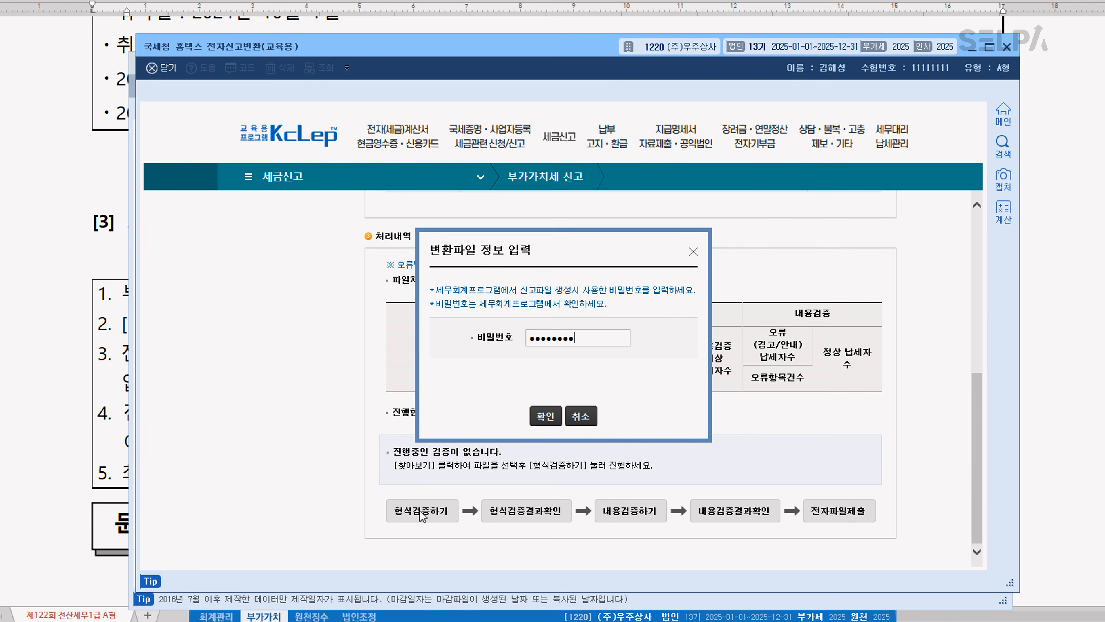
click(547, 417)
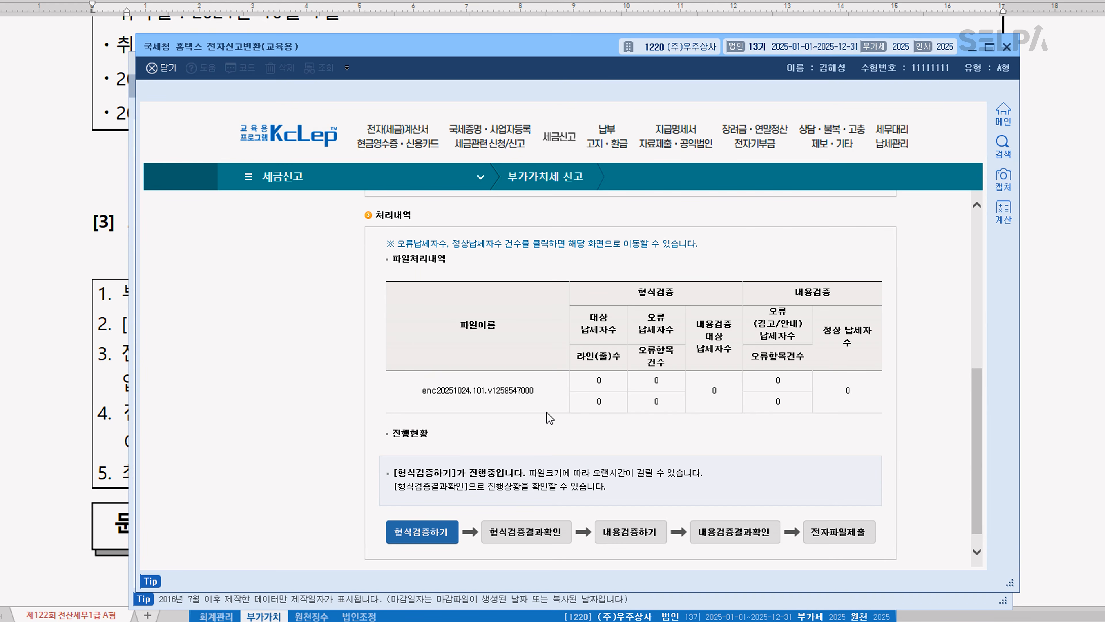
click(546, 539)
click(640, 539)
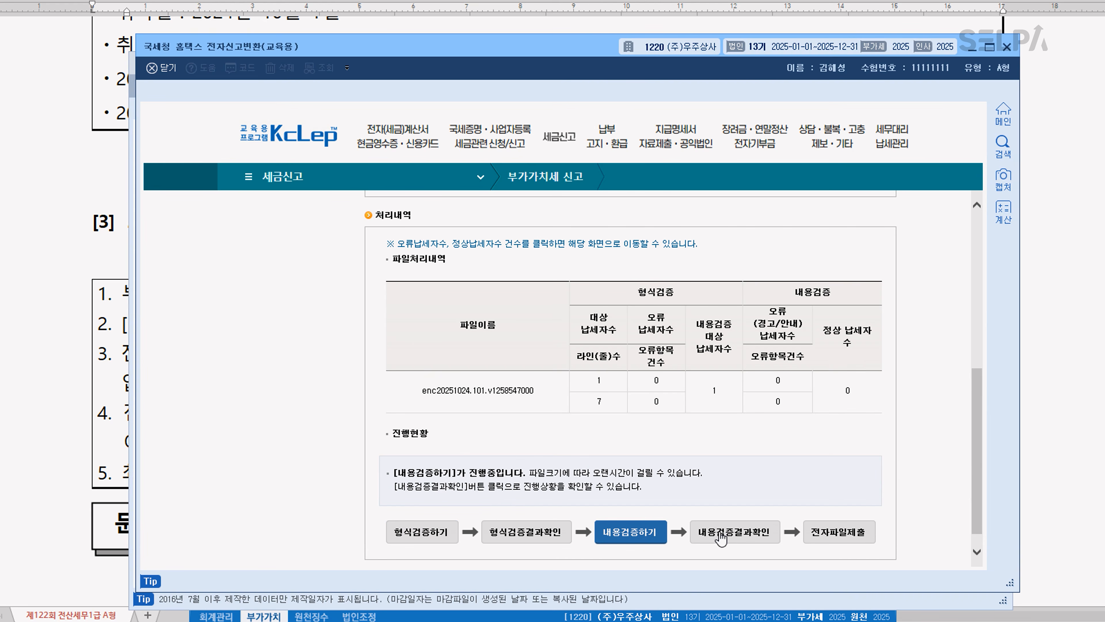
click(721, 538)
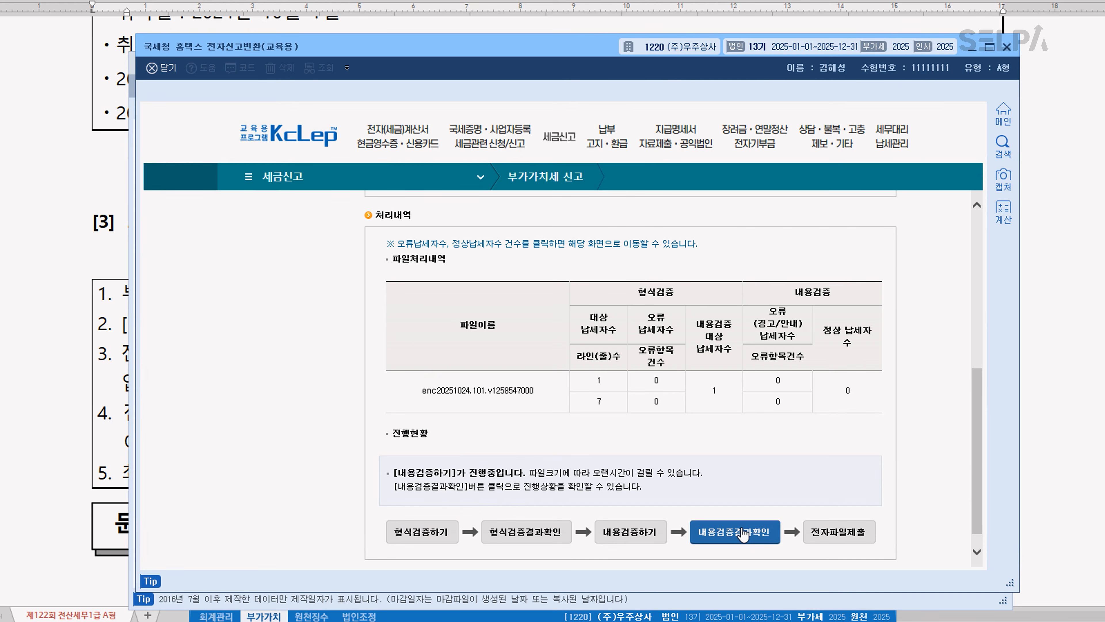
Submit the converted VAT return through 전자파일 제출하기, dismiss the 접수증, and close the 전자신고변환 window
click(844, 538)
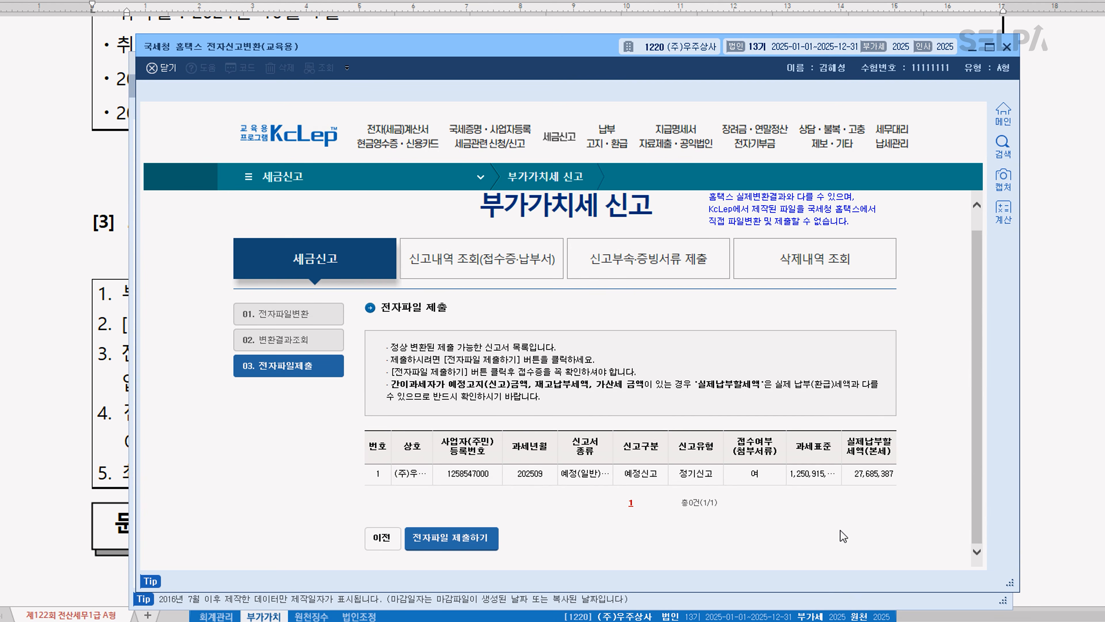
click(466, 546)
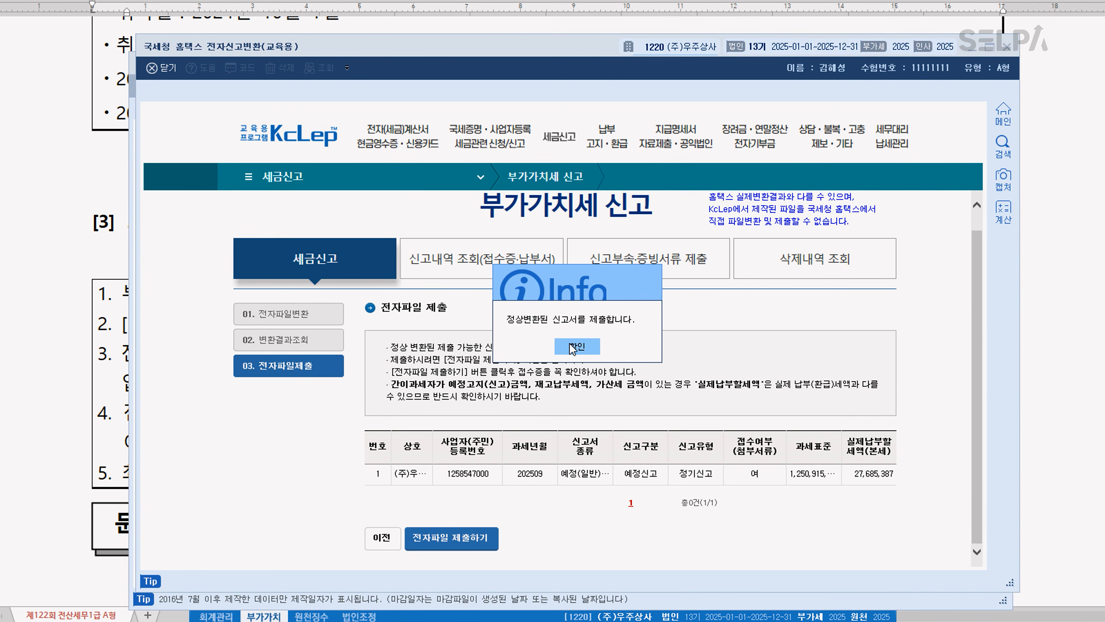
click(574, 347)
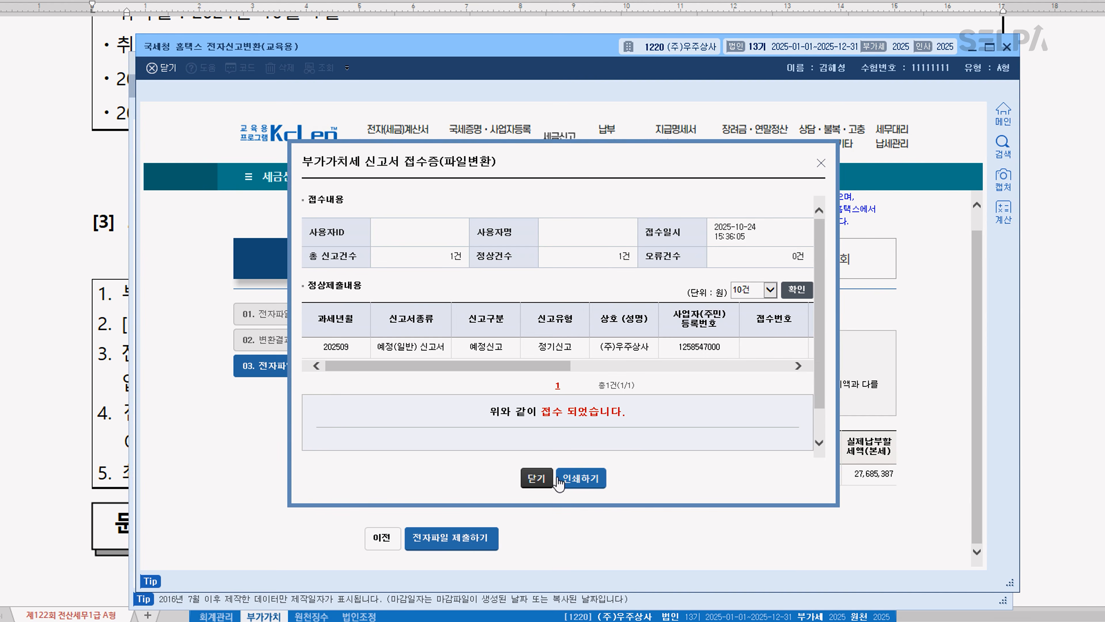
click(538, 479)
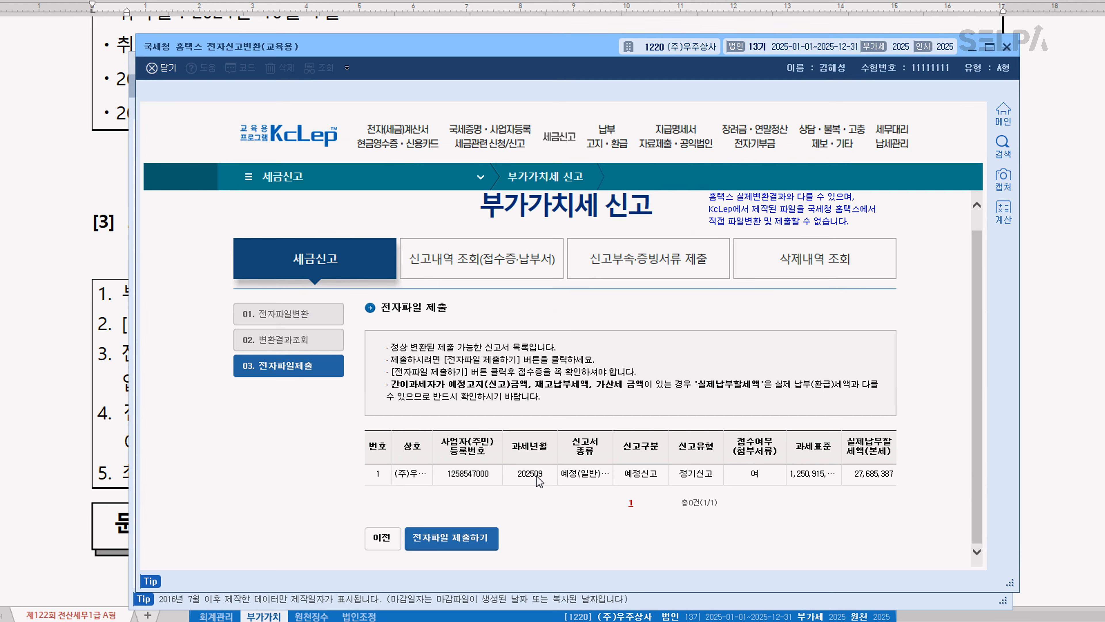
click(1009, 51)
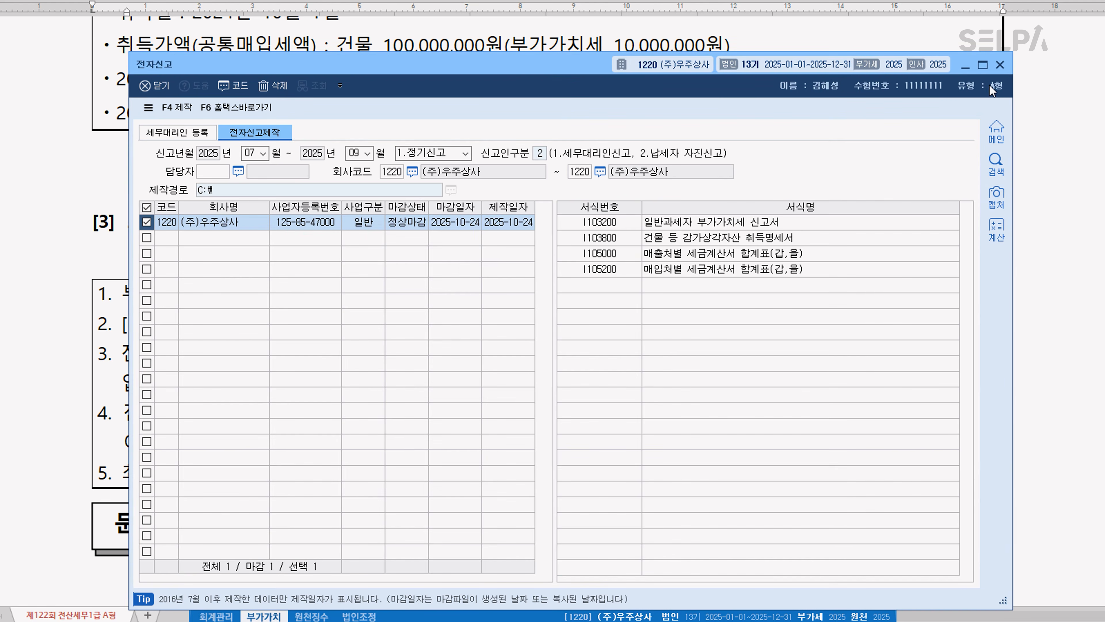
Close the 전자신고 window and go to 문제3 question [1] in the exam document
click(1001, 67)
click(537, 413)
scroll(705, 475, down, 2)
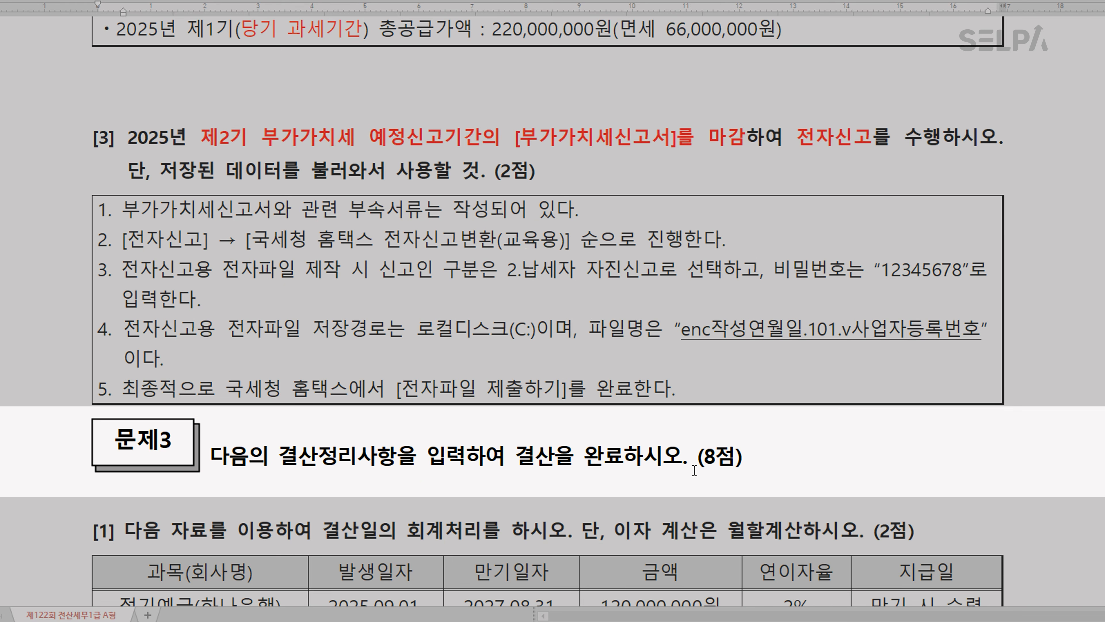
click(907, 429)
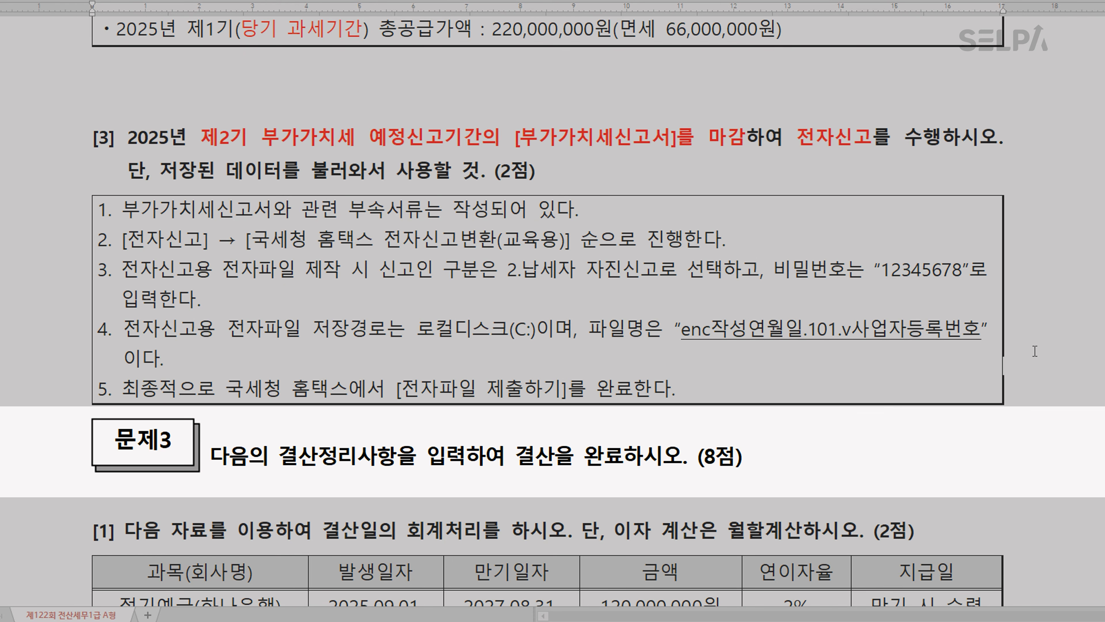
scroll(1035, 350, down, 5)
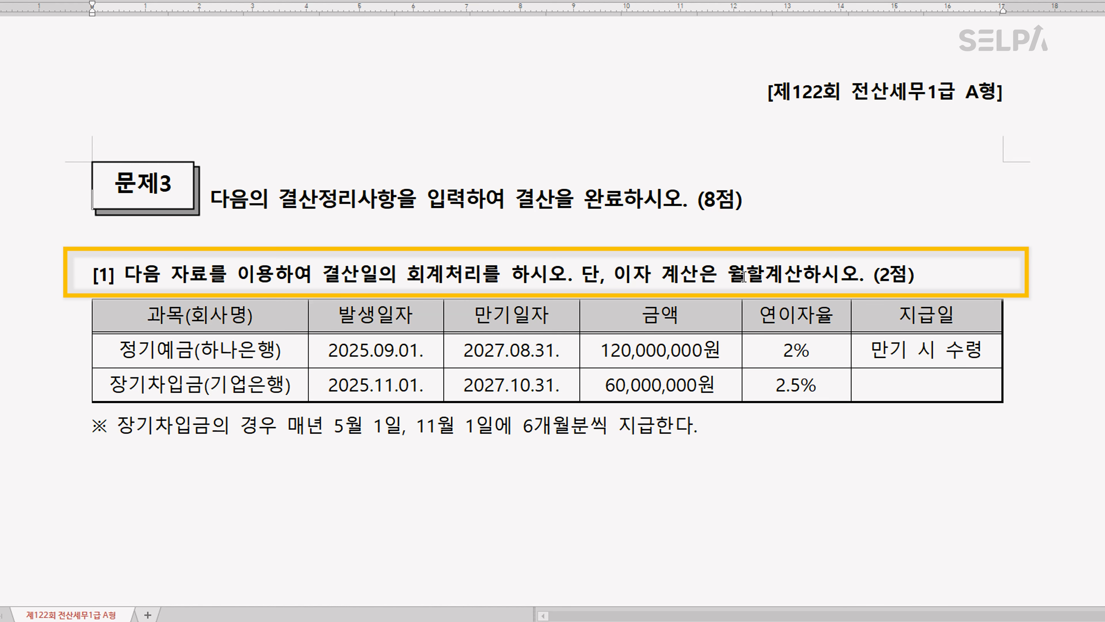
scroll(687, 309, down, 2)
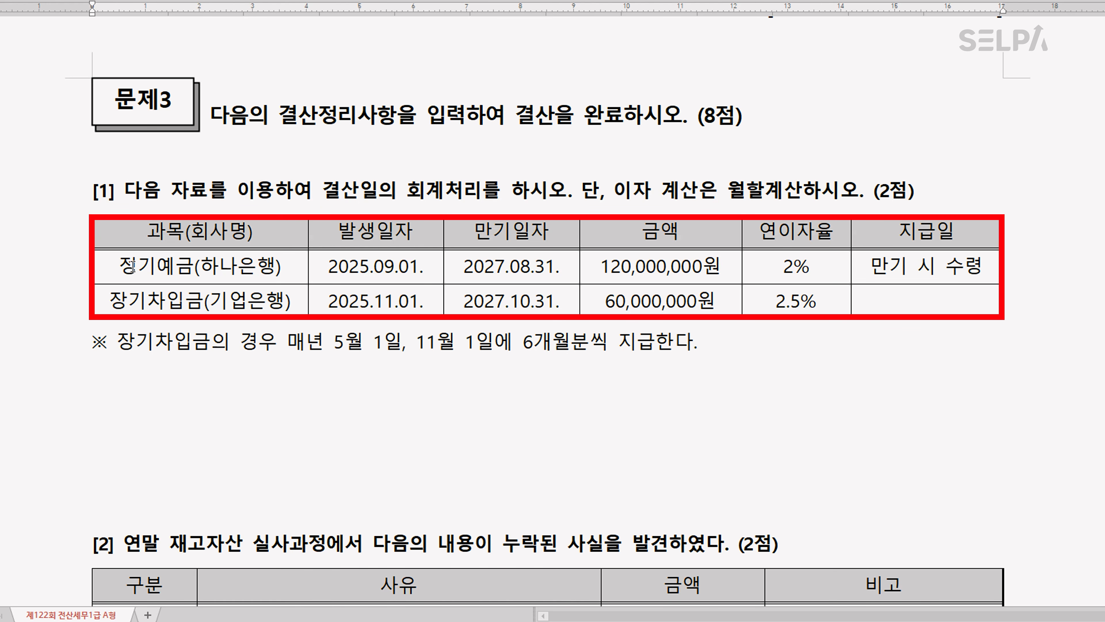
Color 정기예금(하나은행) red in the question [1] table and add 이자수익 on a new line beneath it
drag(117, 266, 289, 266)
key(ctrl+m)
key(r)
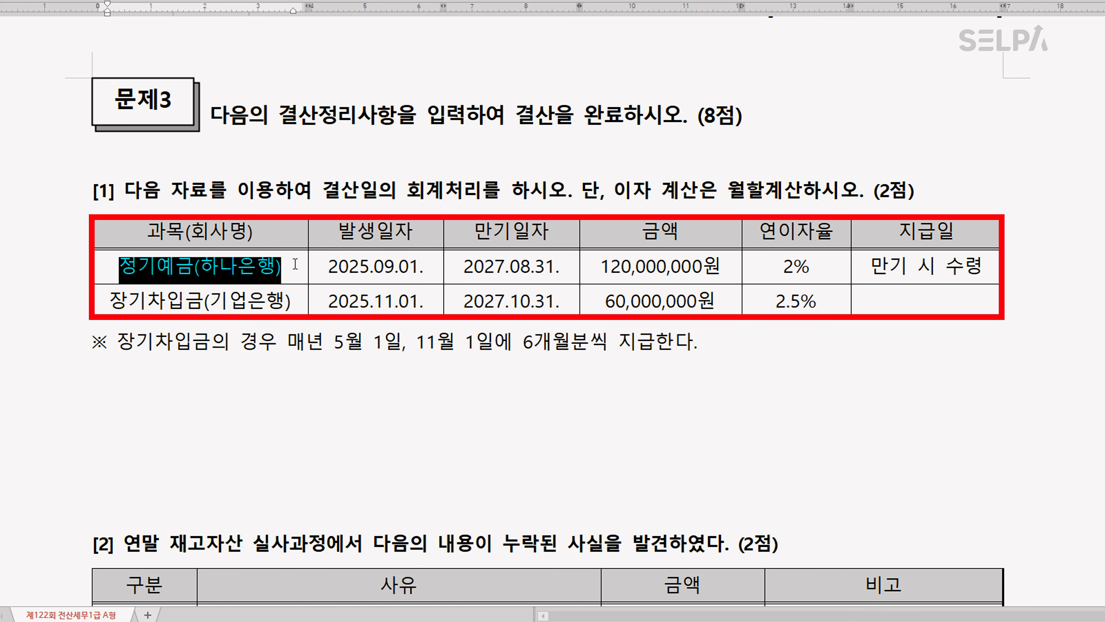
click(295, 266)
key(Return)
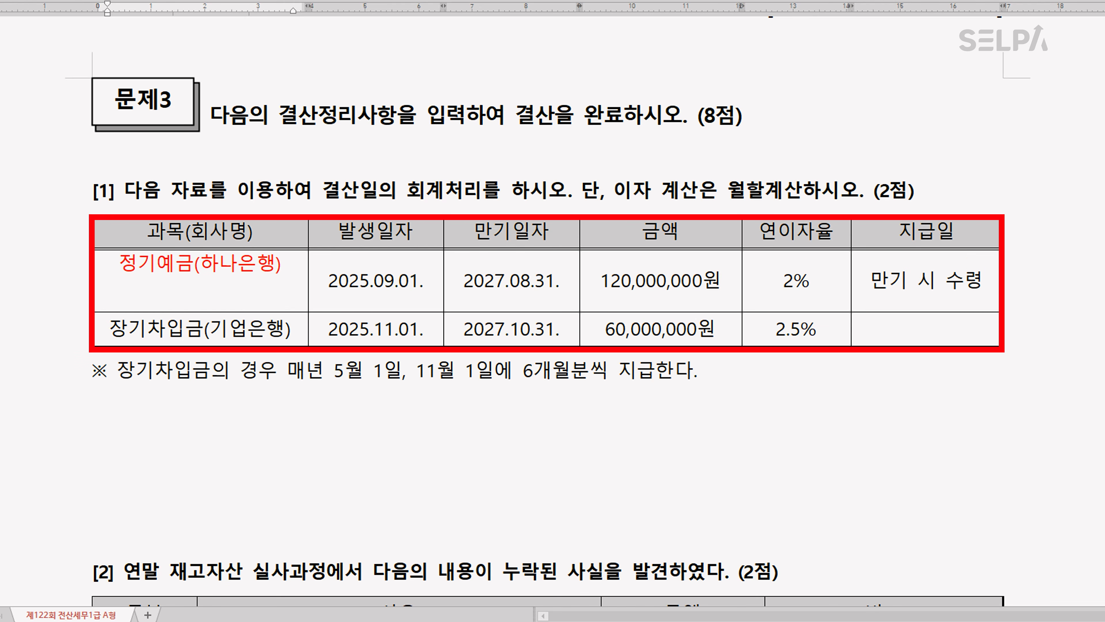
text(이자수익)
Color 장기차입금(기업은행) blue and add 이자비용 on a new line beneath it
drag(114, 329, 294, 330)
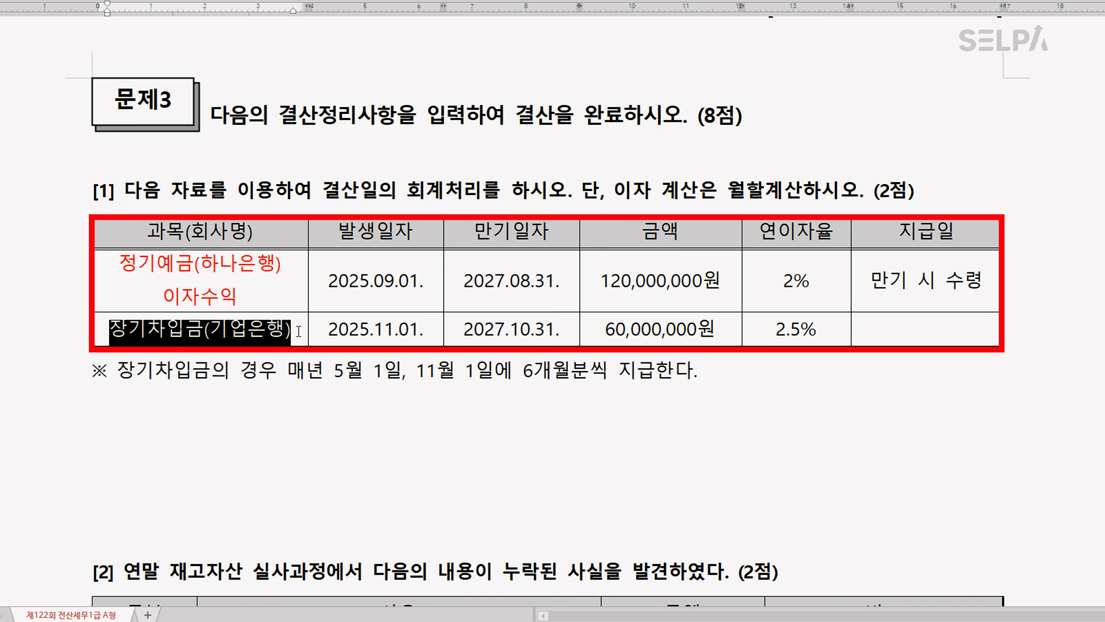
key(ctrl+m)
key(b)
click(299, 330)
key(Return)
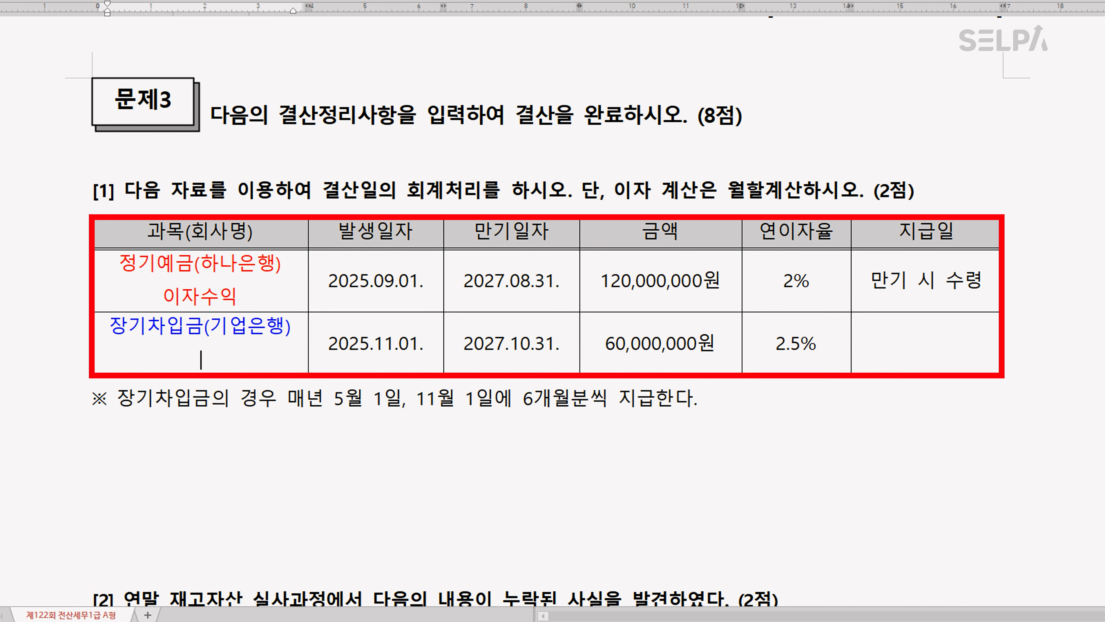
text(이자비용)
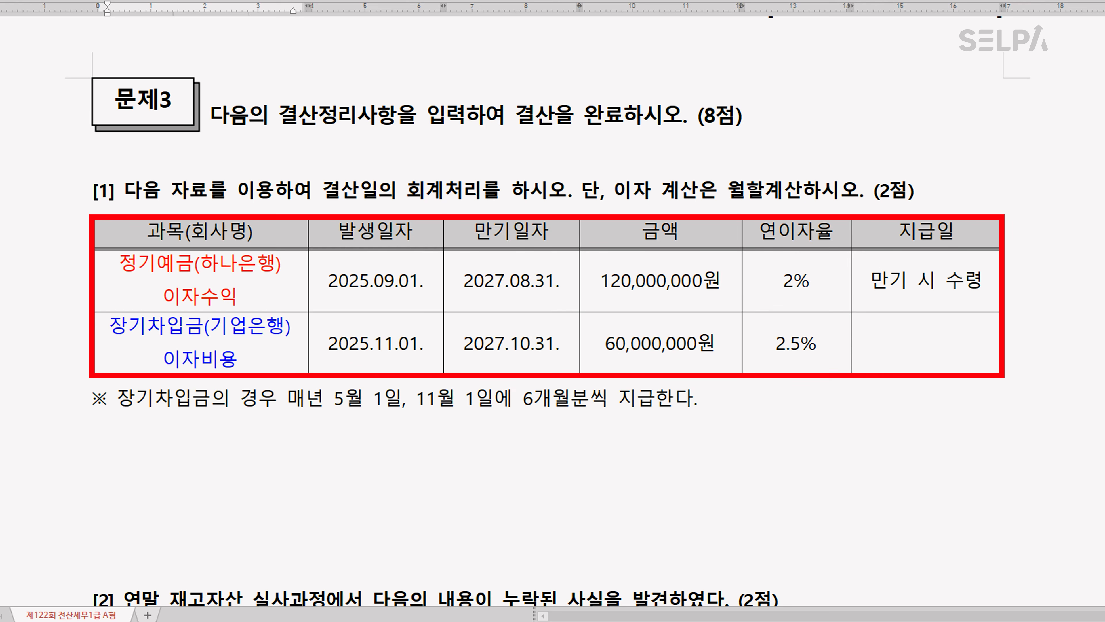
Write the interest income calculation below the question [1] table: 이자수익 >> 2,400,000 * 4 / 12 = 800,000
click(209, 469)
text(이자수)
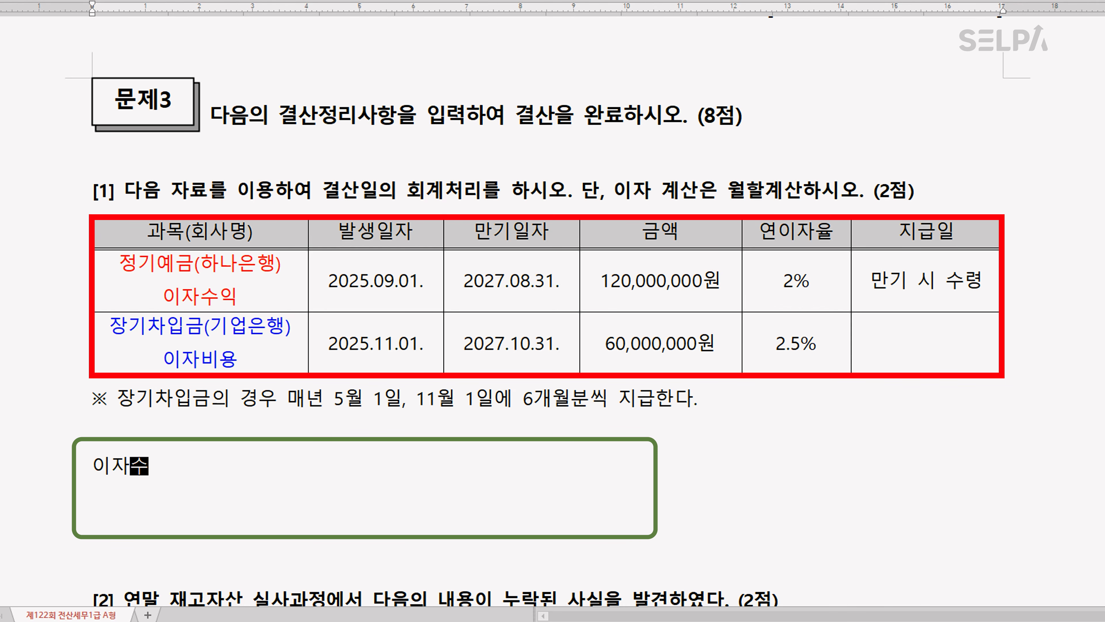
text(익 >>)
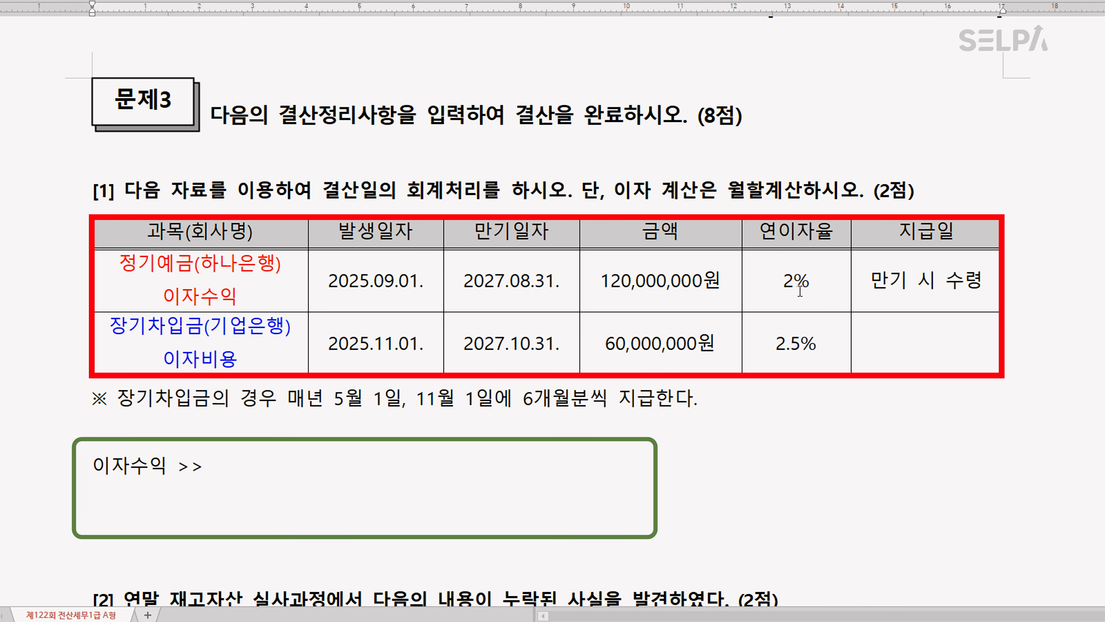
text( 2,400,000)
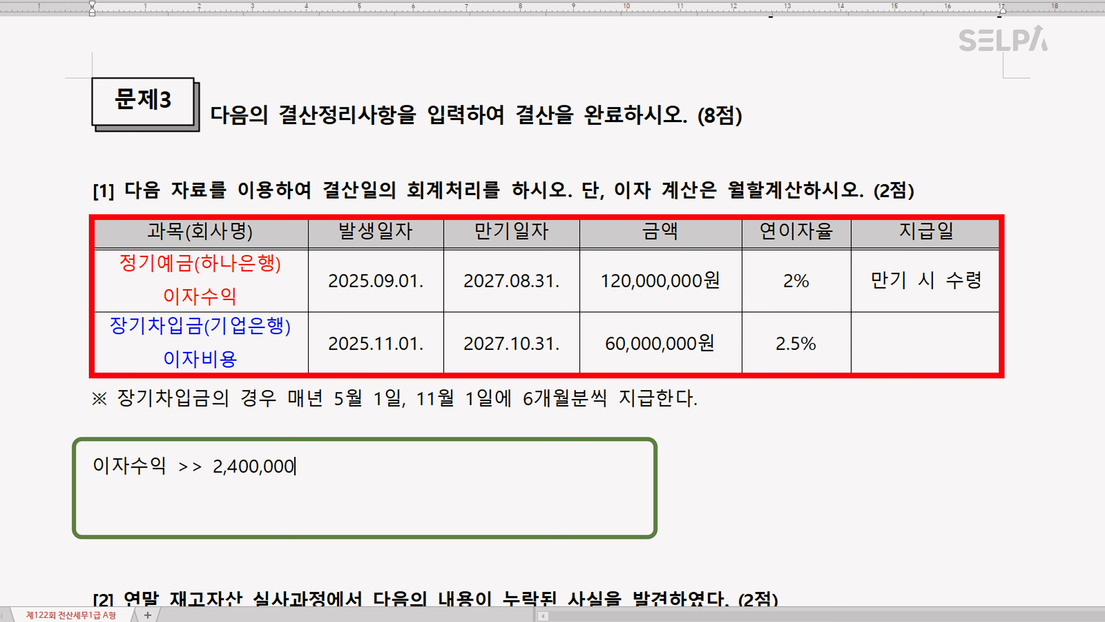
text( *)
key(ctrl)
text(4)
text(12 = 800,000)
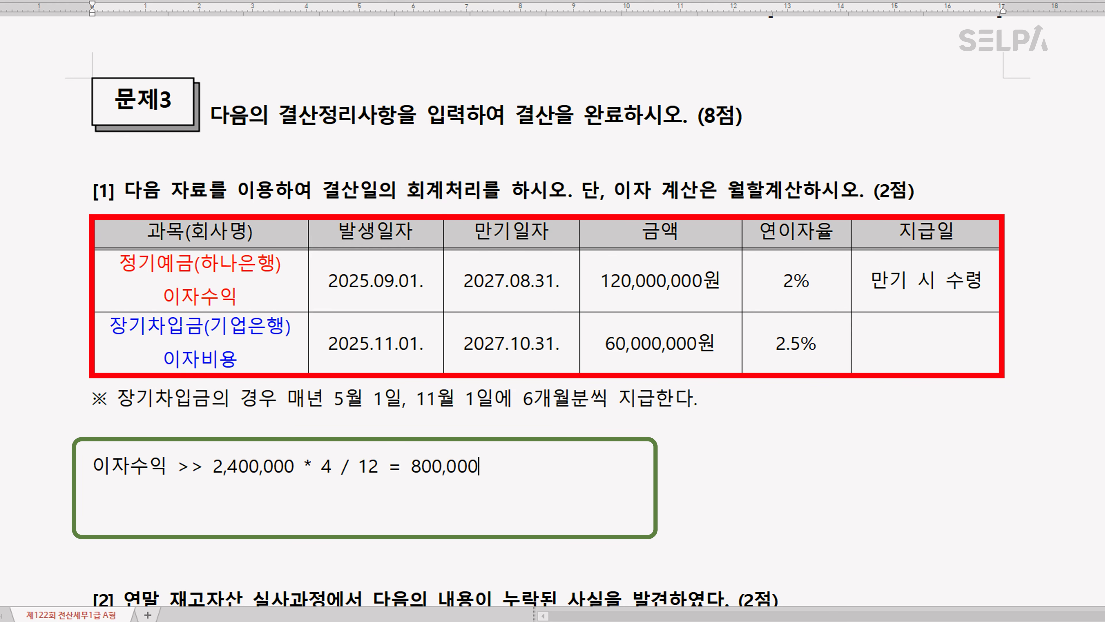
text(  >> 미수수익)
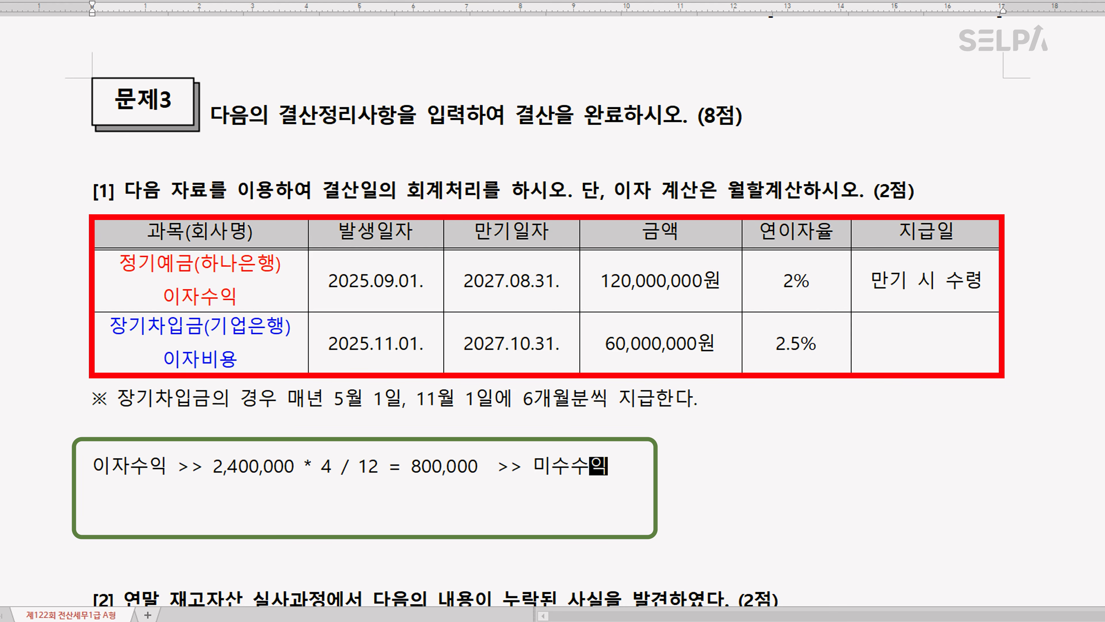
Add a second calculation line: 이자비용 >> 1,500,000 * 2 / 12 = 250,000 >> 미지급비용
key(Return)
text(ㅇ이자비용 )
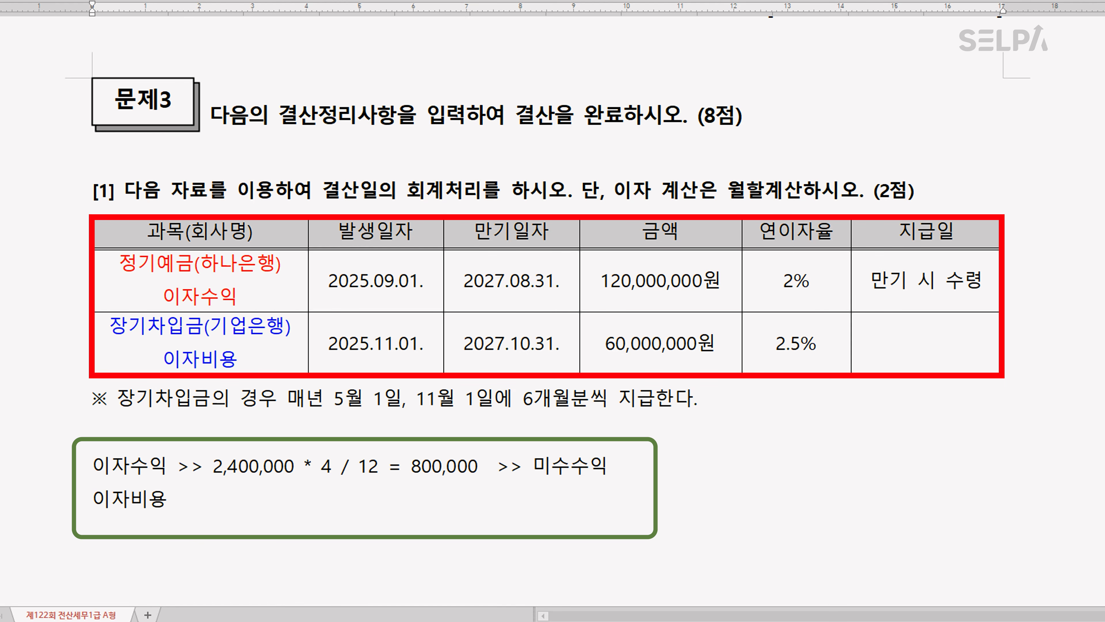
text(>>)
text(1,500,000)
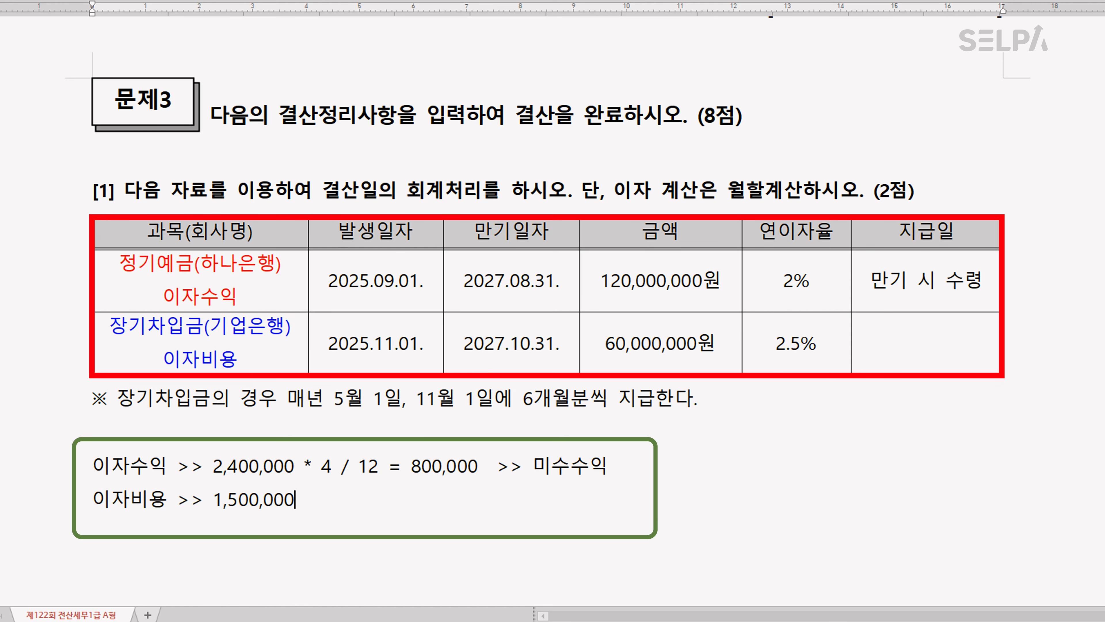
text( * 2 / 12 = 250,000)
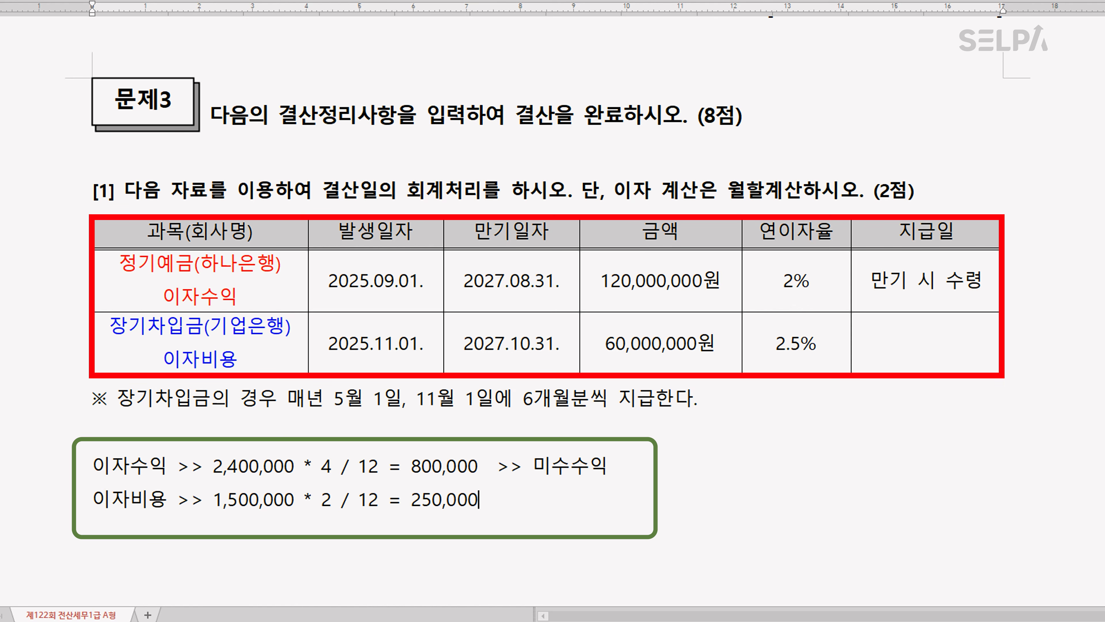
text(  >> 미지급비용)
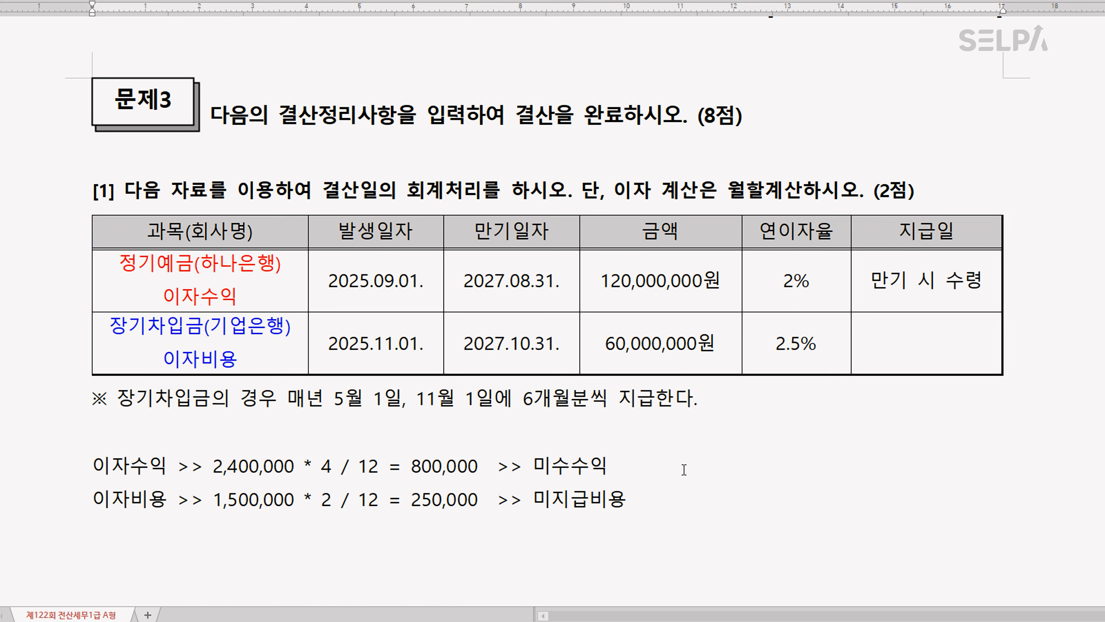
Switch to KcLep's 일반전표입력, set the date to December 31, and enter a 차변 line for 0116 미수수익 of 800,000
scroll(684, 469, down, 4)
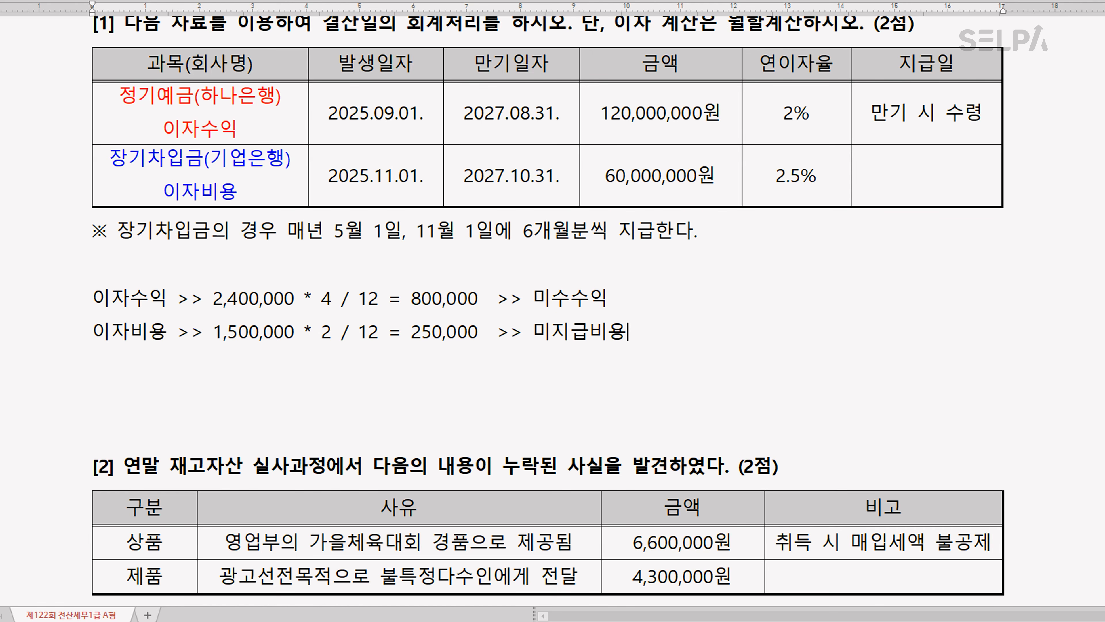
key(alt+Tab)
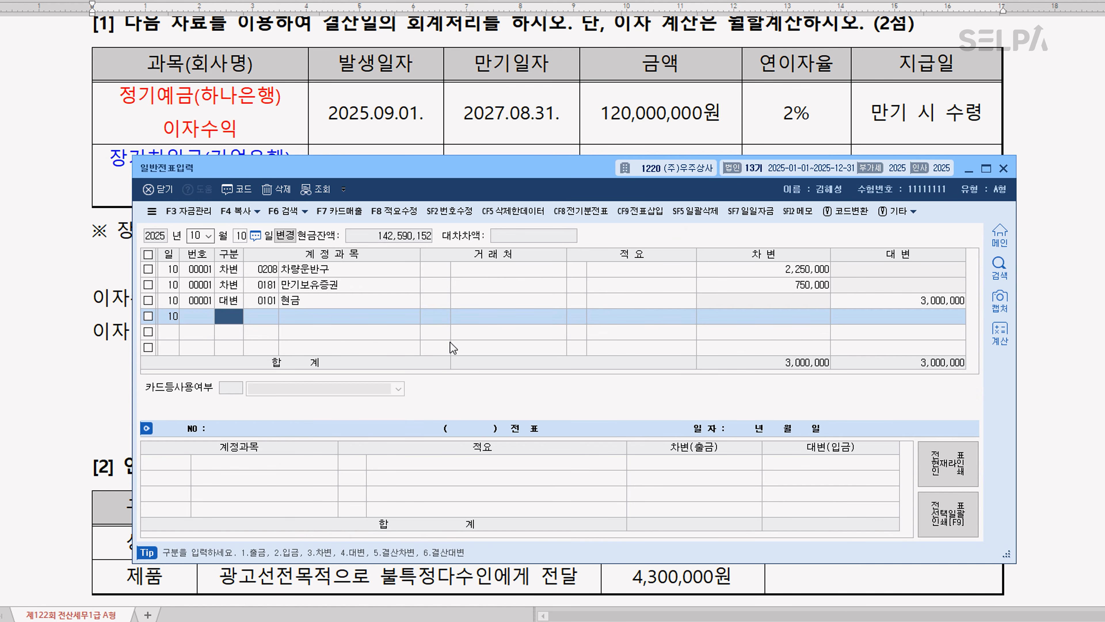
key(Escape)
key(Escape)
text(1231)
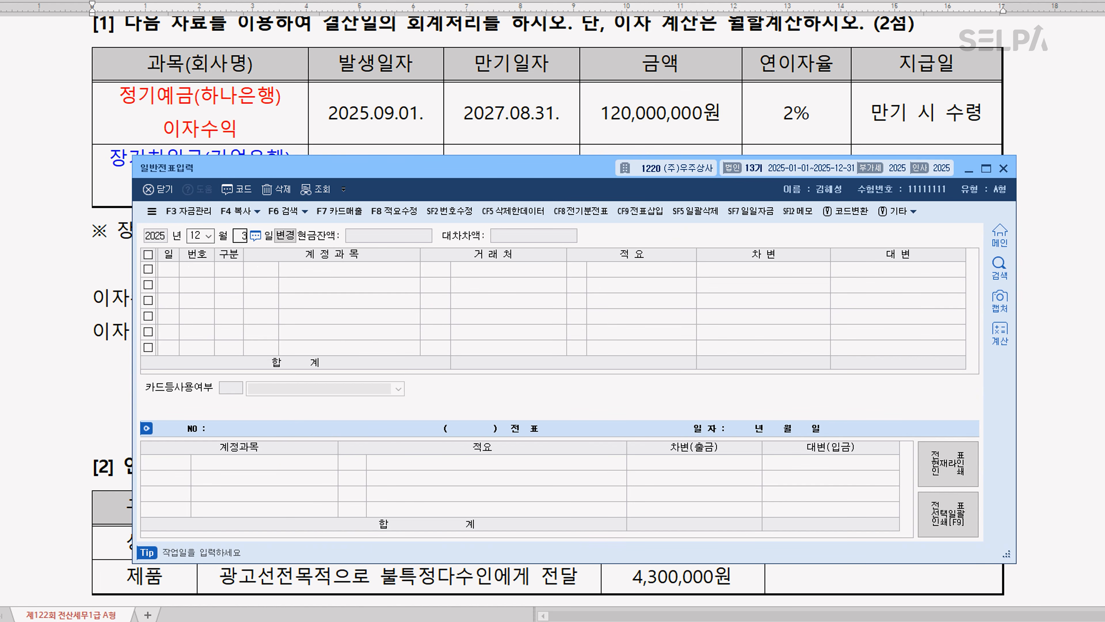
text(3)
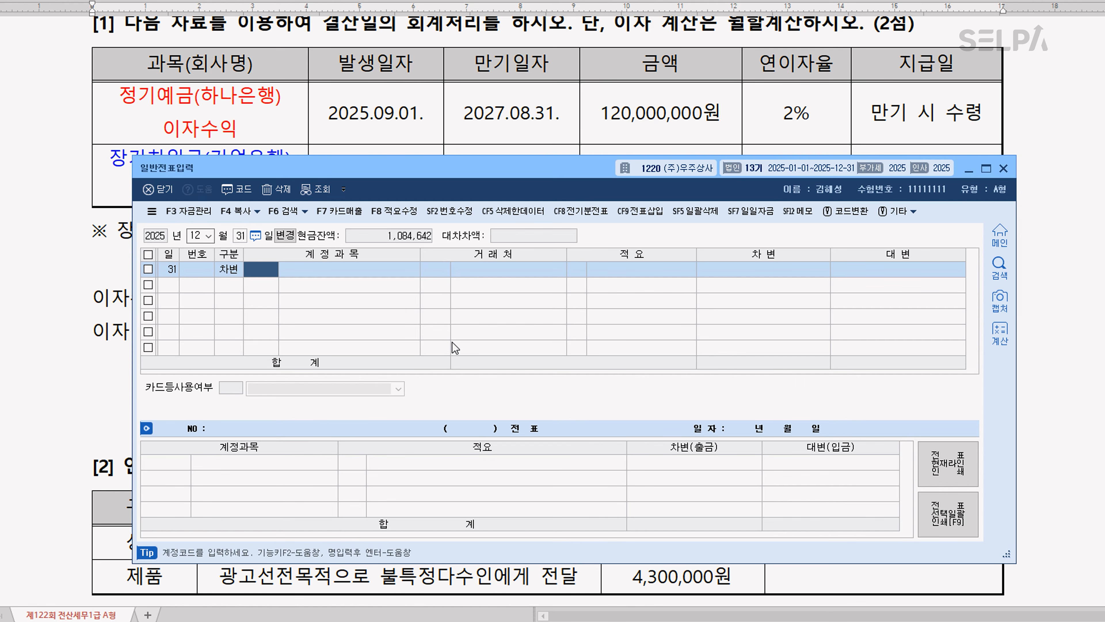
text(미수수)
key(Return)
key(Return)
key(Return)
key(Return)
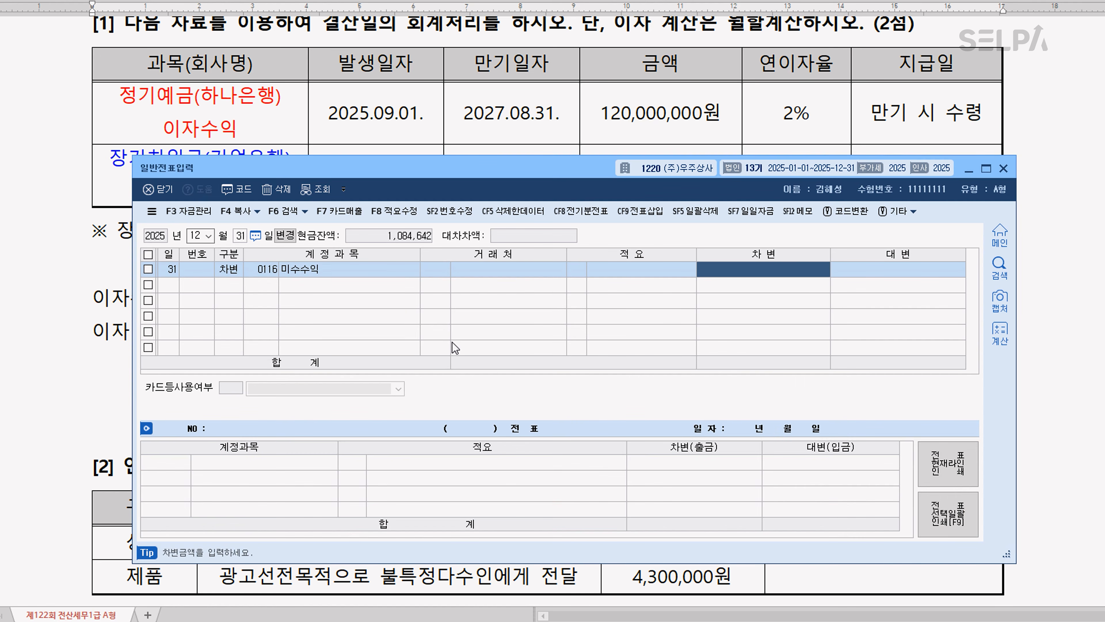
text(800000)
key(Return)
Complete the accrued income voucher with a 대변 line for 0901 이자수익 of 800,000
text(4)
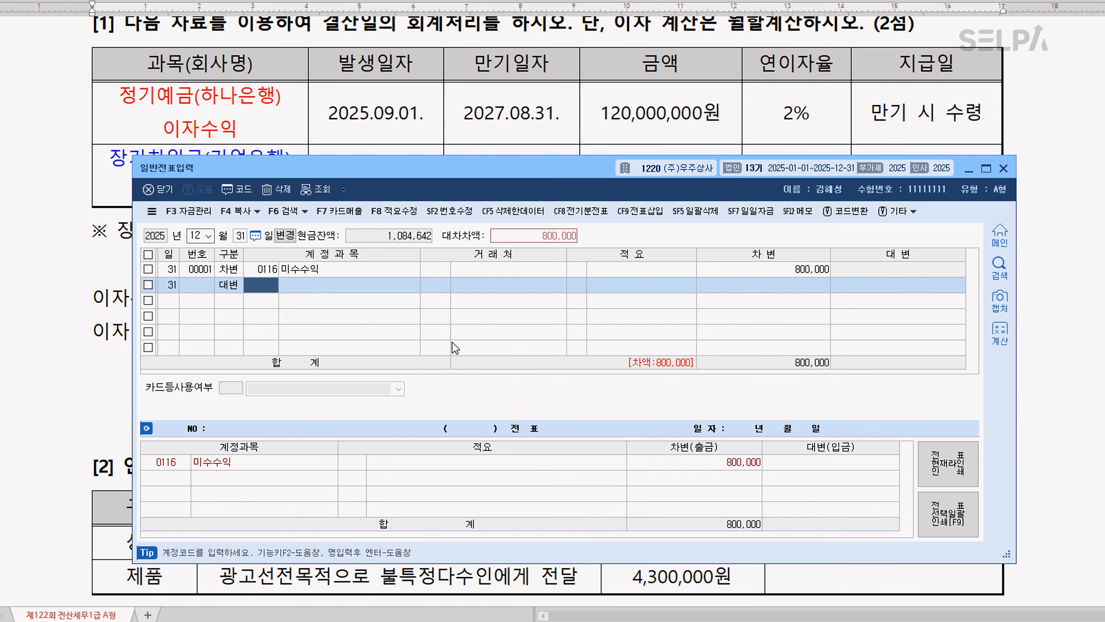
text(901)
key(Return)
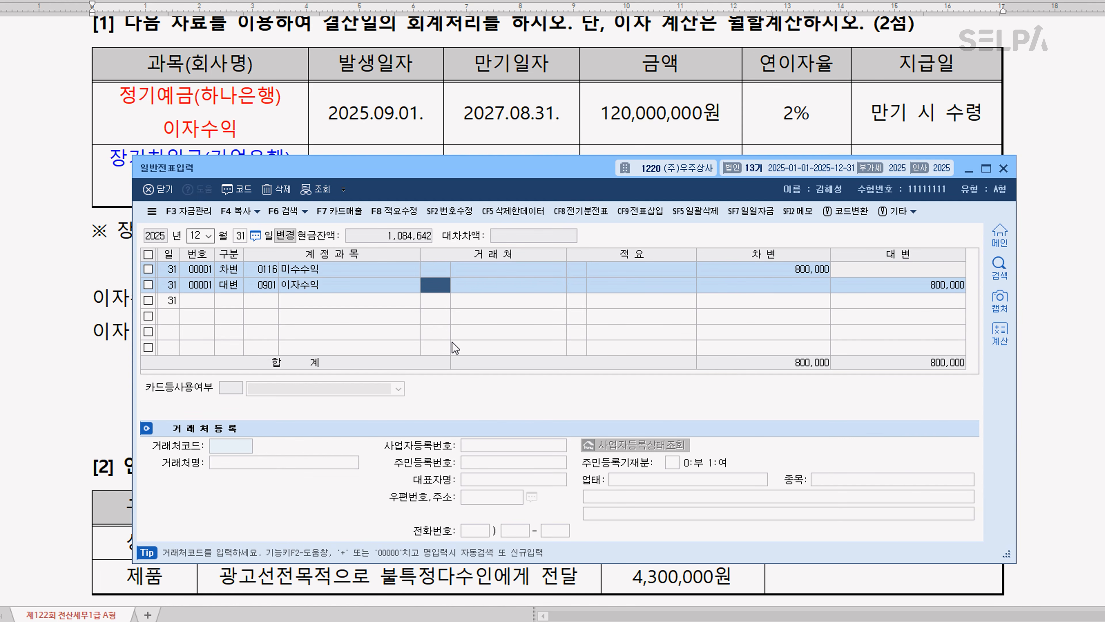
key(Return)
key(Return)
key(Return)
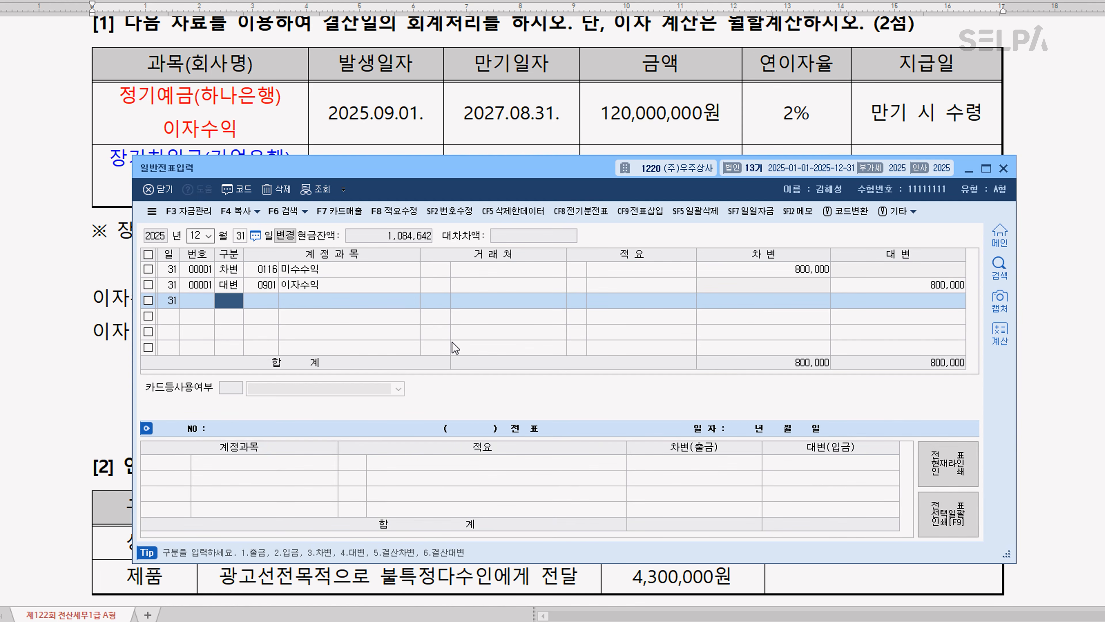
Start a second December 31 voucher with a 차변 line for 0951 이자비용 of 250,000
text(3951)
key(Return)
key(Return)
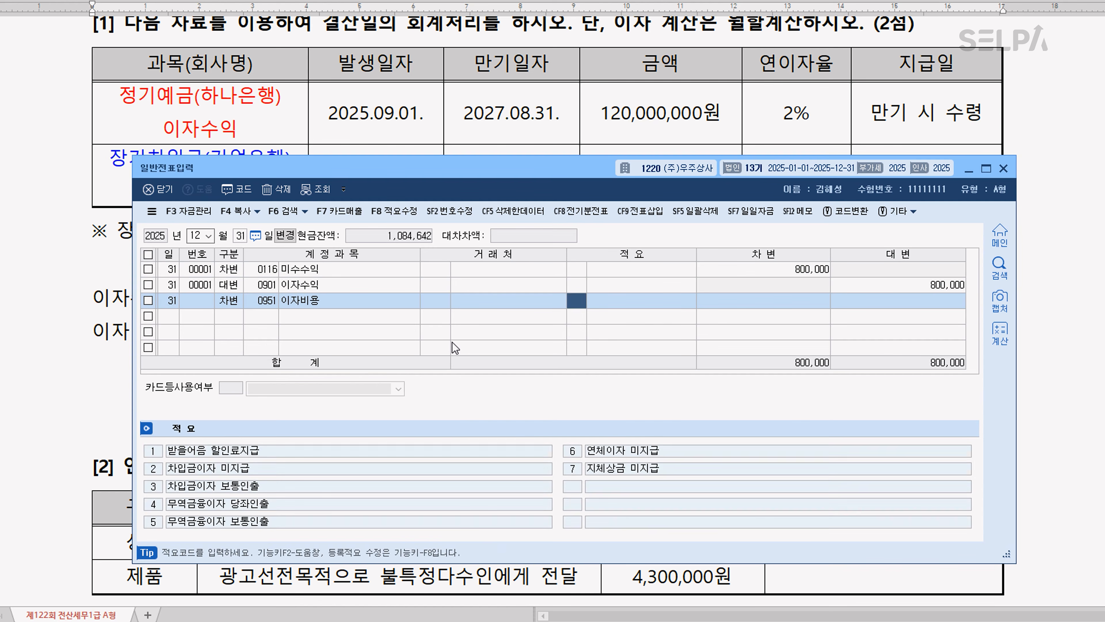
key(Return)
drag(538, 167, 527, 113)
text(2)
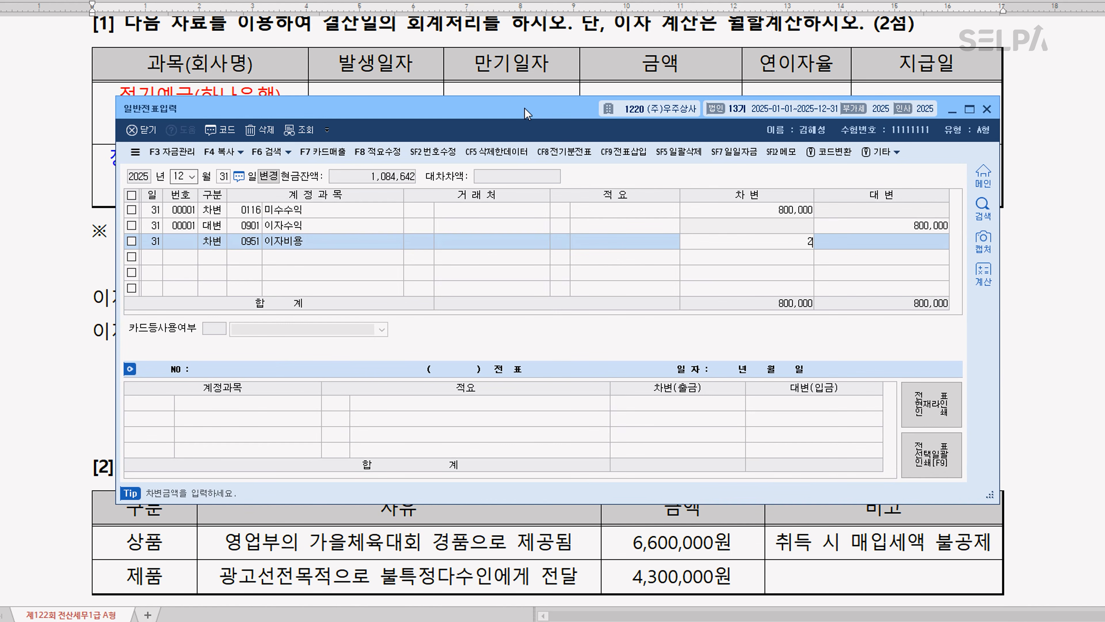
text(50,000)
key(Return)
Balance the interest expense voucher with a 대변 line for 0262 미지급비용 of 250,000
text(4)
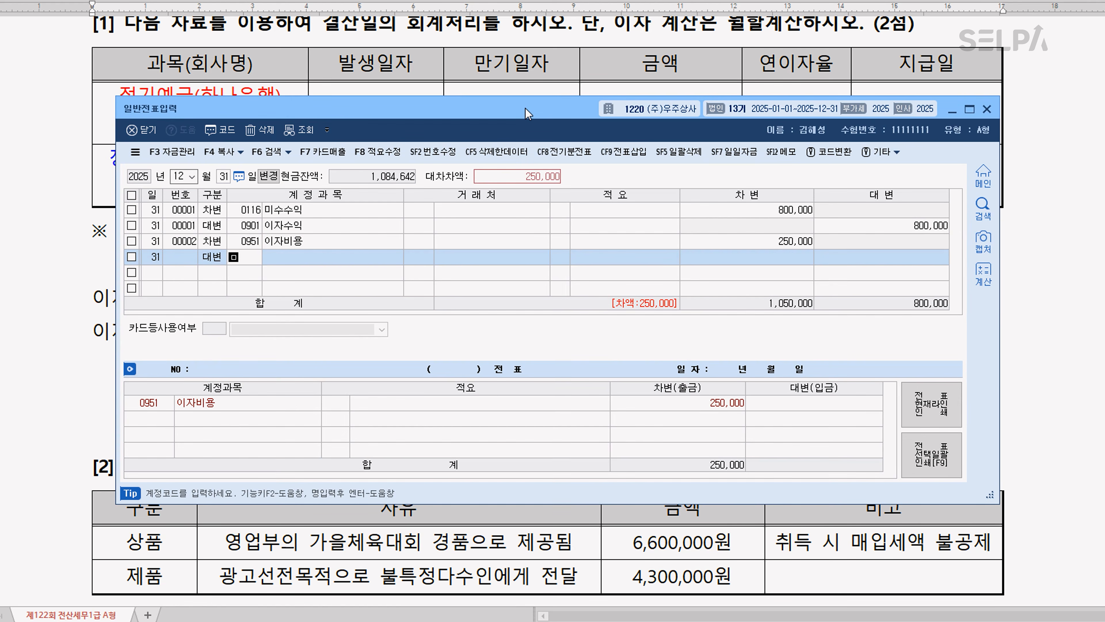
text(미지)
key(Return)
key(Down)
key(Down)
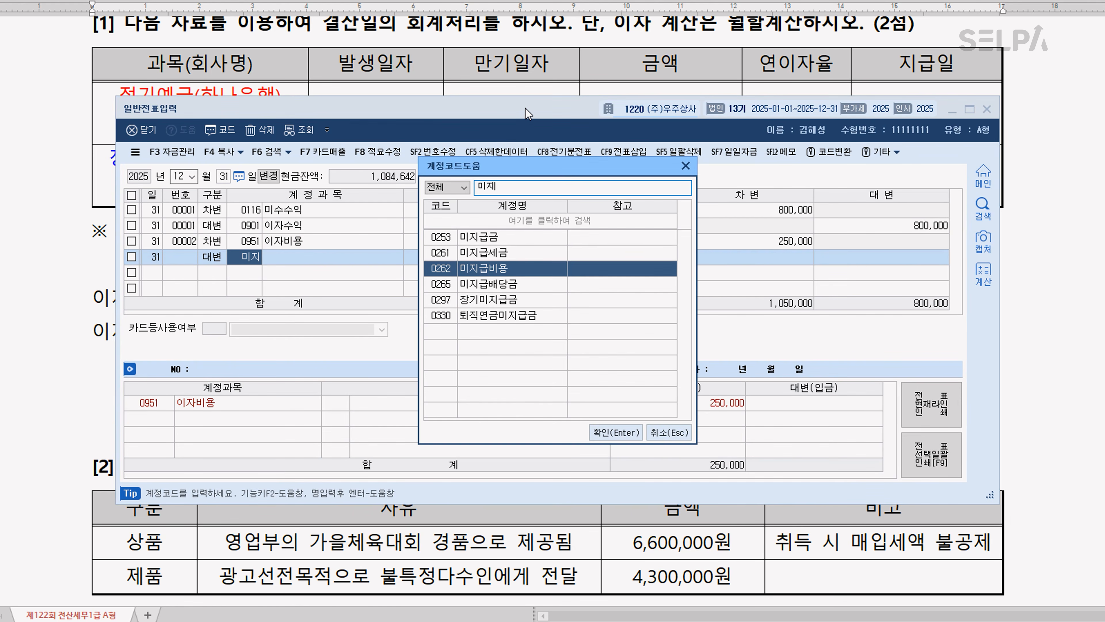
key(Return)
key(Return)
key(Return)
key(Return)
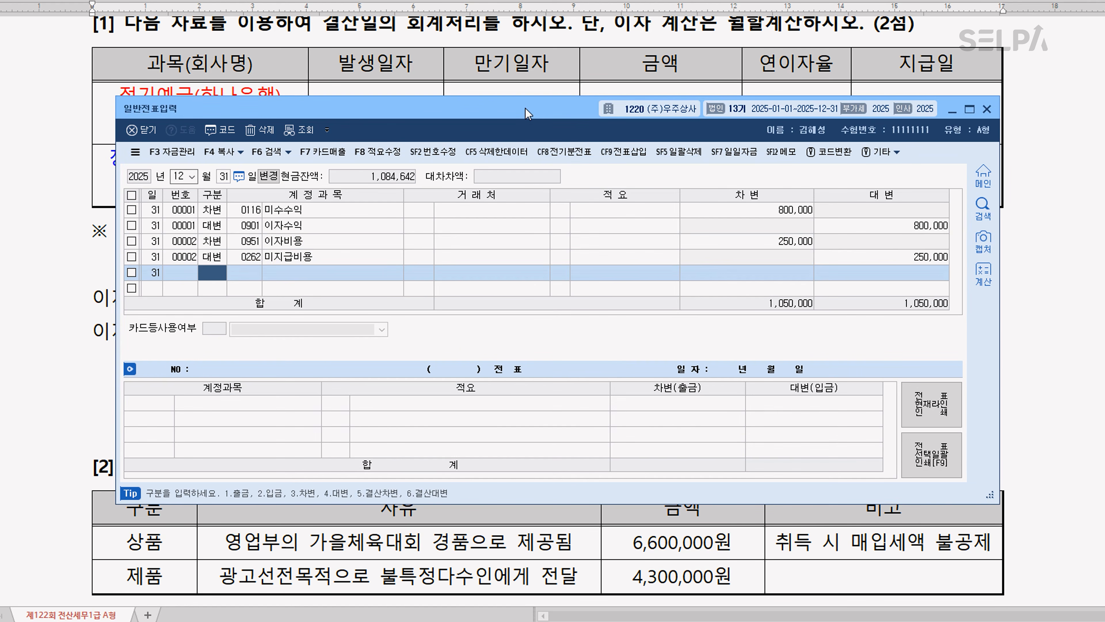
Return to the exam document and color 상품 red and 제품 blue in the question [2] table
drag(528, 114, 526, 346)
scroll(587, 279, down, 3)
scroll(587, 280, down, 3)
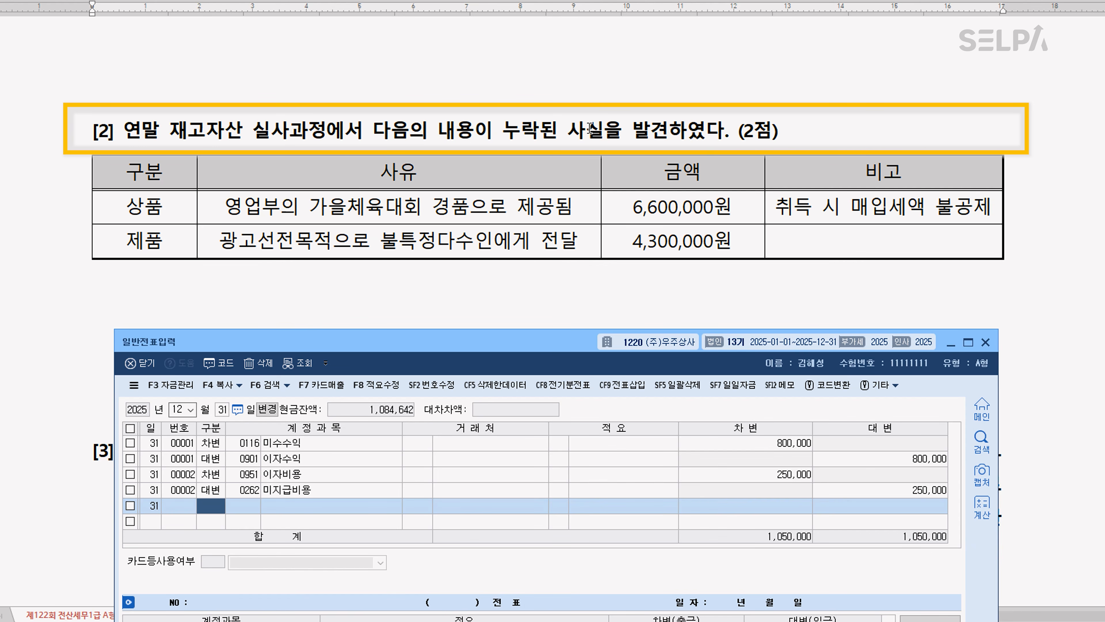
drag(116, 211, 176, 208)
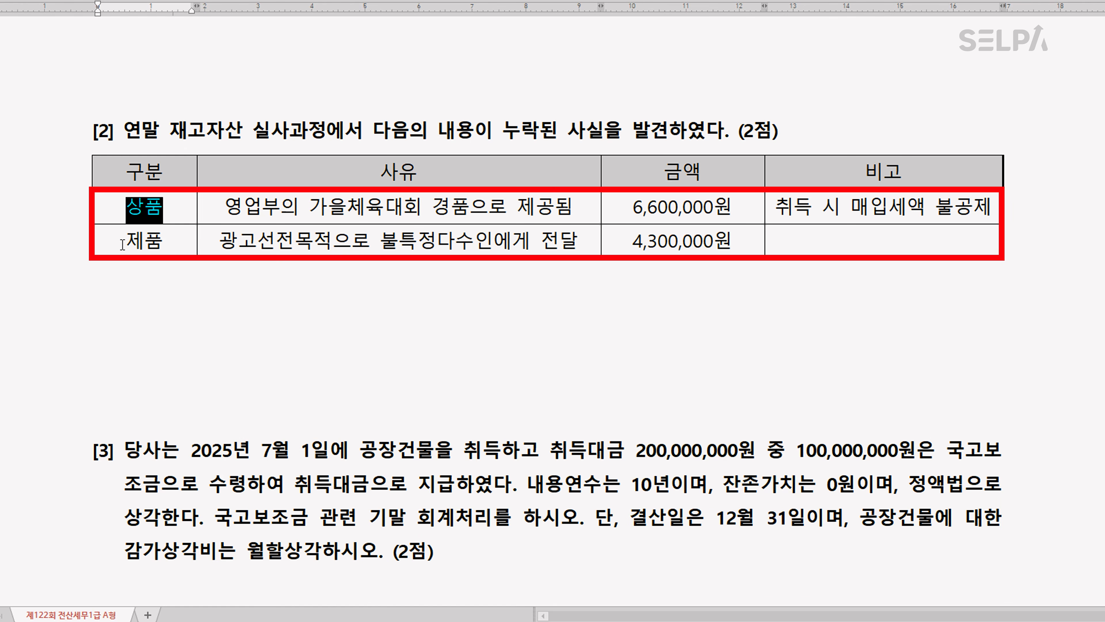
drag(122, 244, 173, 248)
key(ctrl+m)
key(b)
click(385, 246)
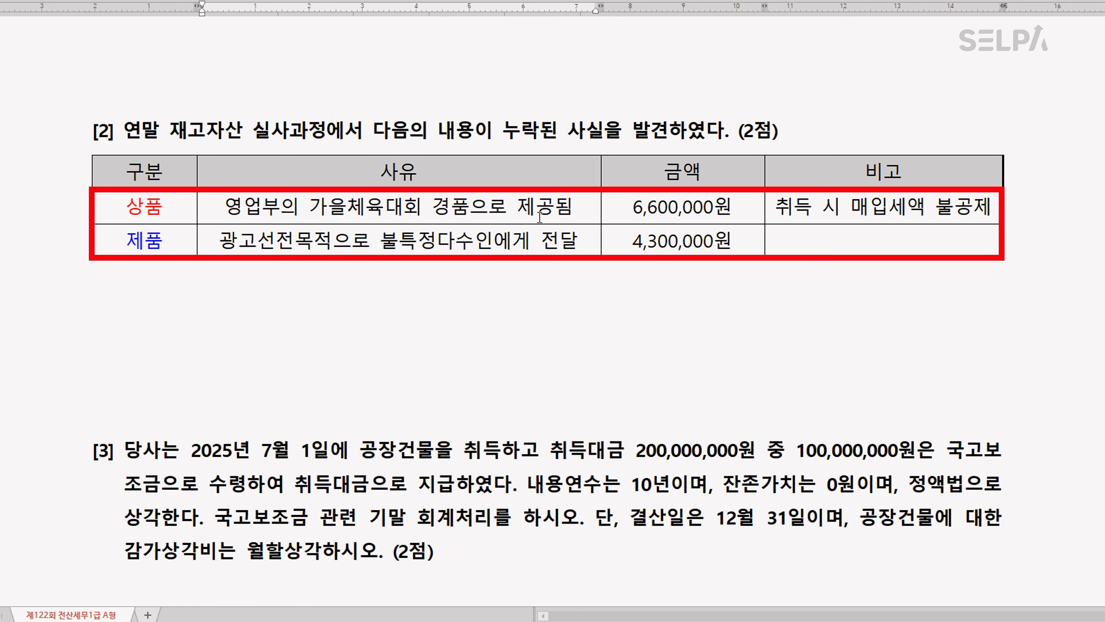
Add 복리후생비 on a new line below 상품 in the question [2] table
click(169, 214)
key(Return)
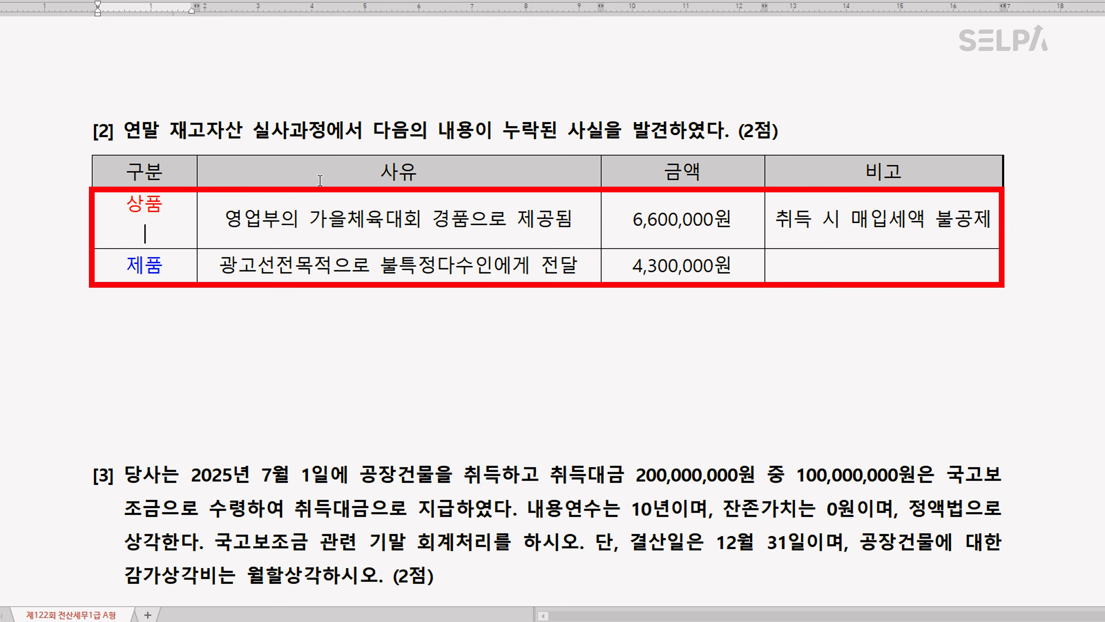
text(복리후생비)
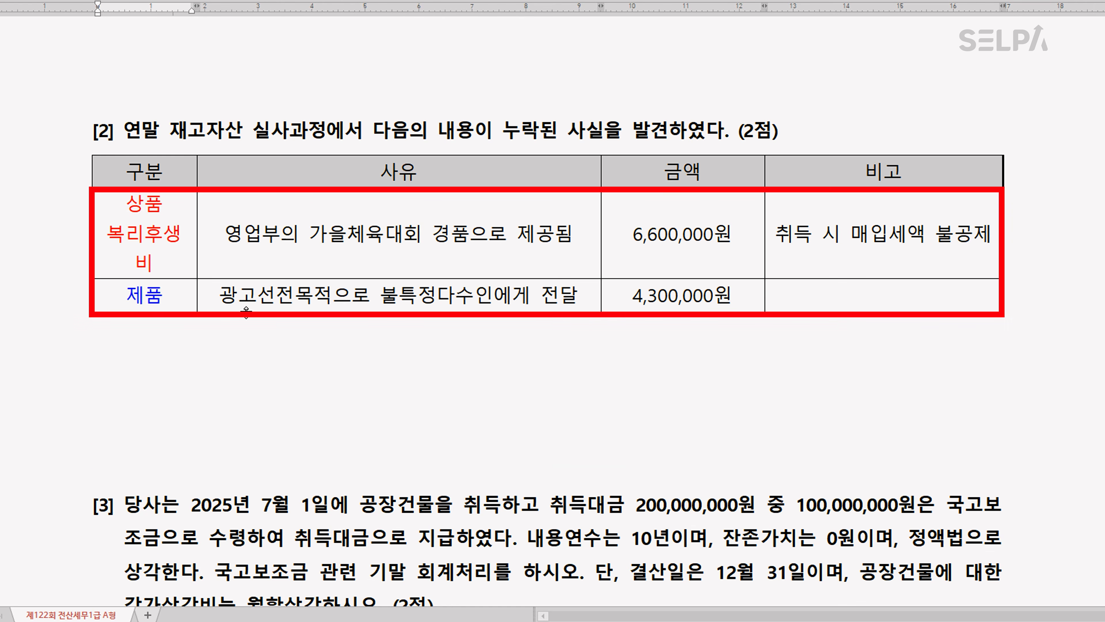
Add 광고선전비 below 제품 in the question [2] table and widen the 구분 column to fit each account name on one line
click(183, 308)
key(Return)
text(광고선전)
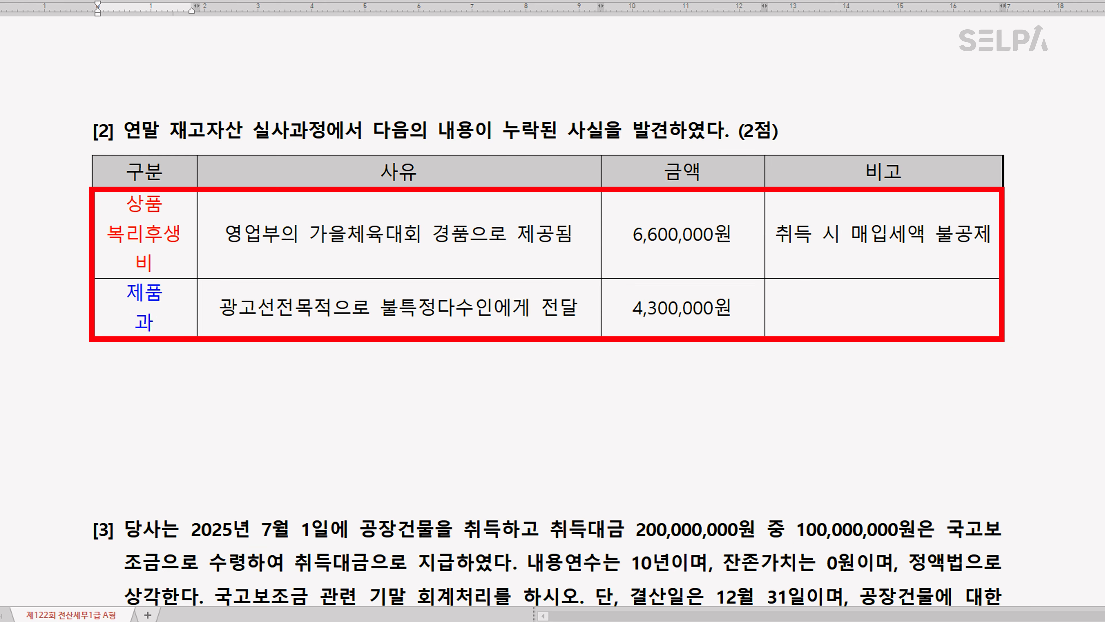
text(비)
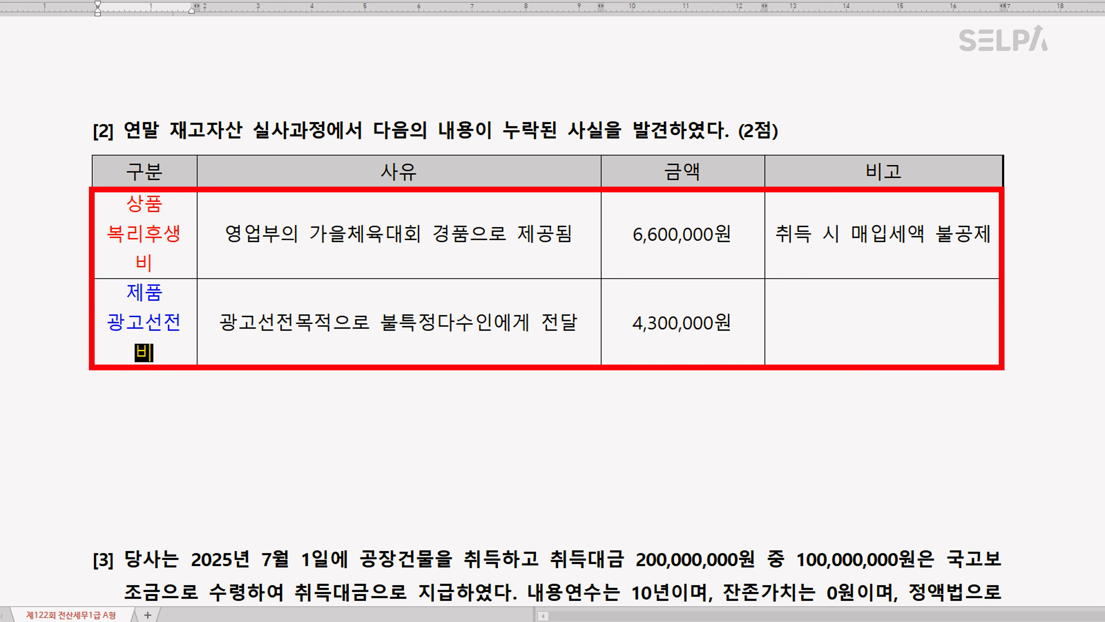
drag(197, 166, 219, 166)
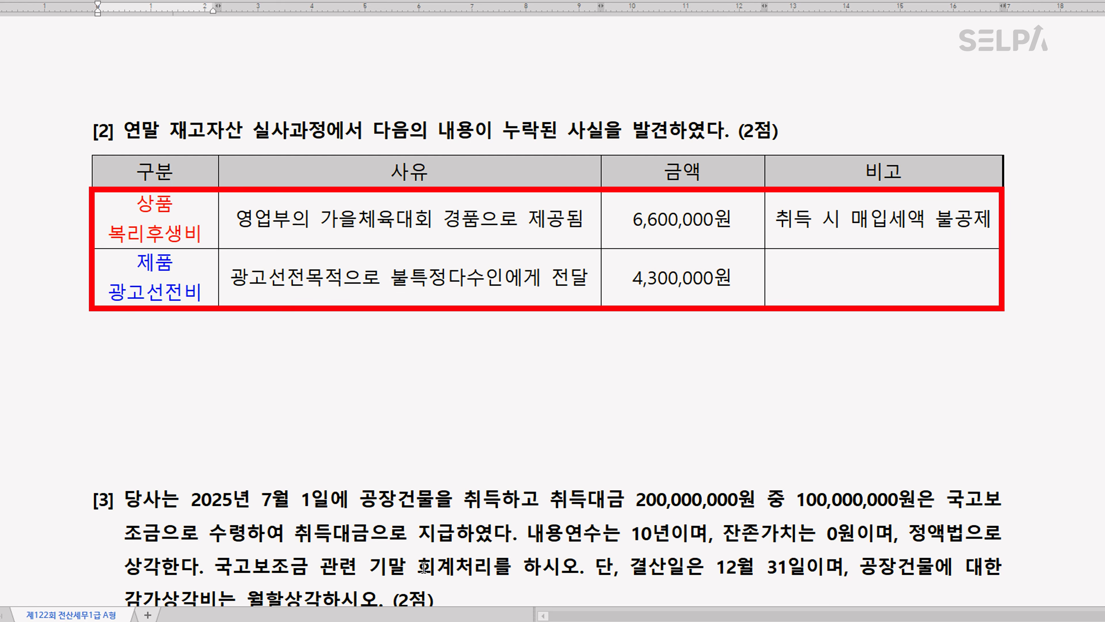
Switch to the KcLep 일반전표입력 window and start a December 31 voucher with a 차변 line for 0811 복리후생비 of 6,600,000
click(495, 618)
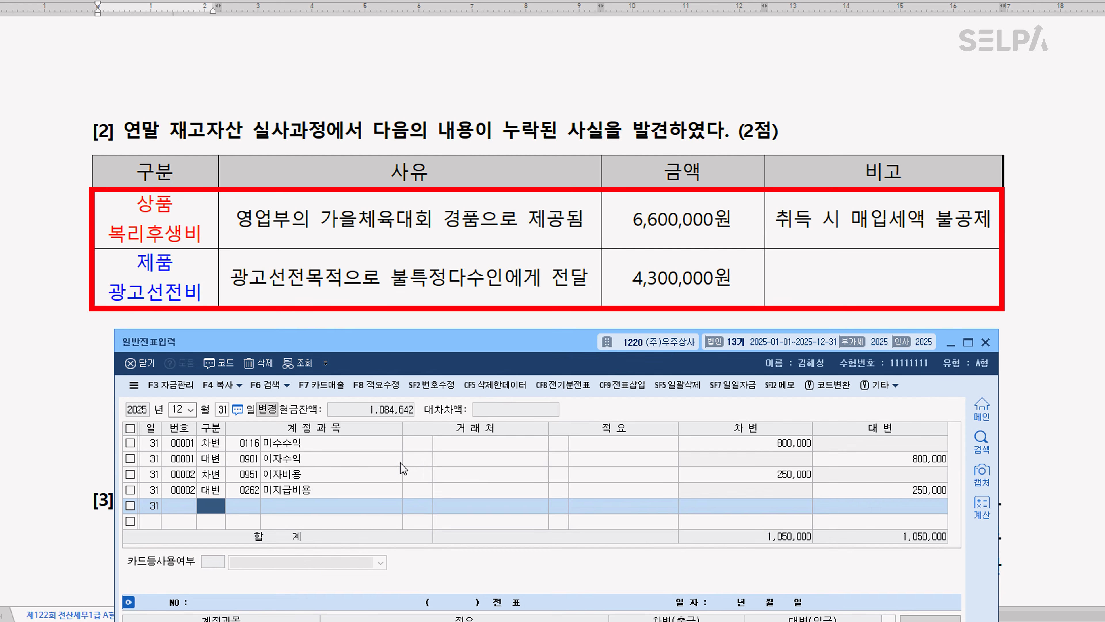
text(3)
key(Return)
text(811)
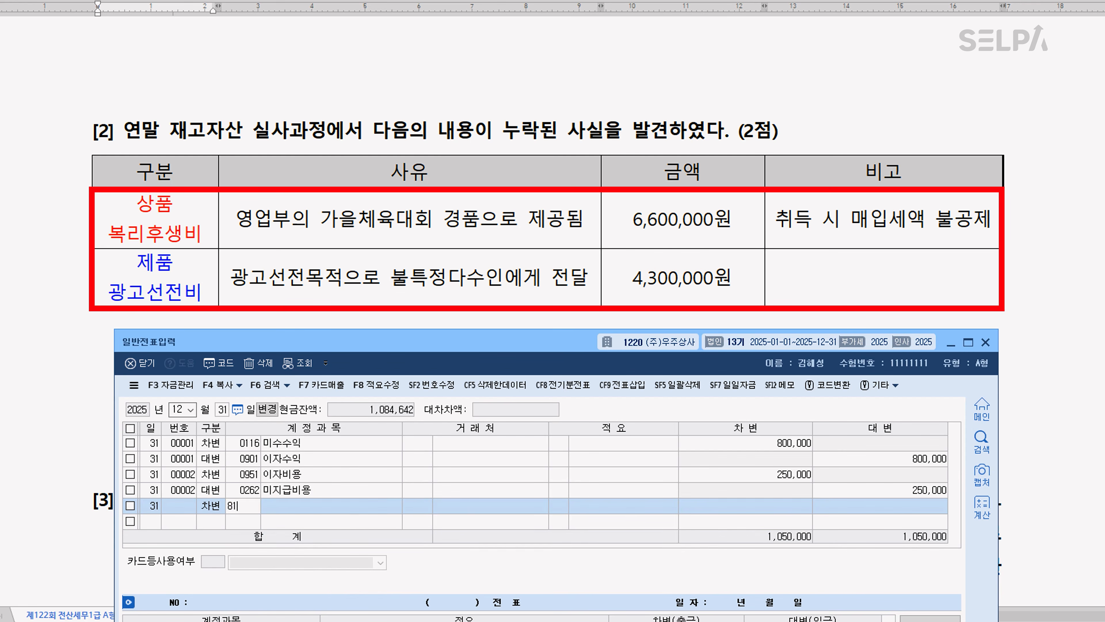
key(Return)
key(Return)
key(Return)
key(Return)
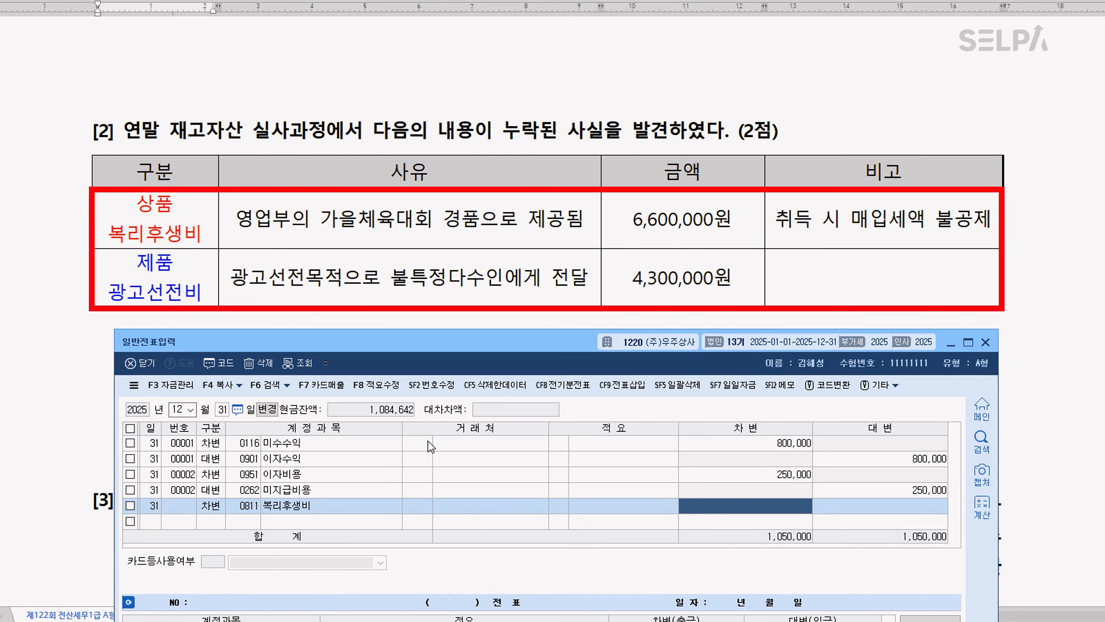
text(6600000)
key(Return)
Balance the 복리후생비 voucher with a 대변 line for 0146 상품 of 6,600,000, using 적요 8 타계정으로 대체액
text(4)
key(Return)
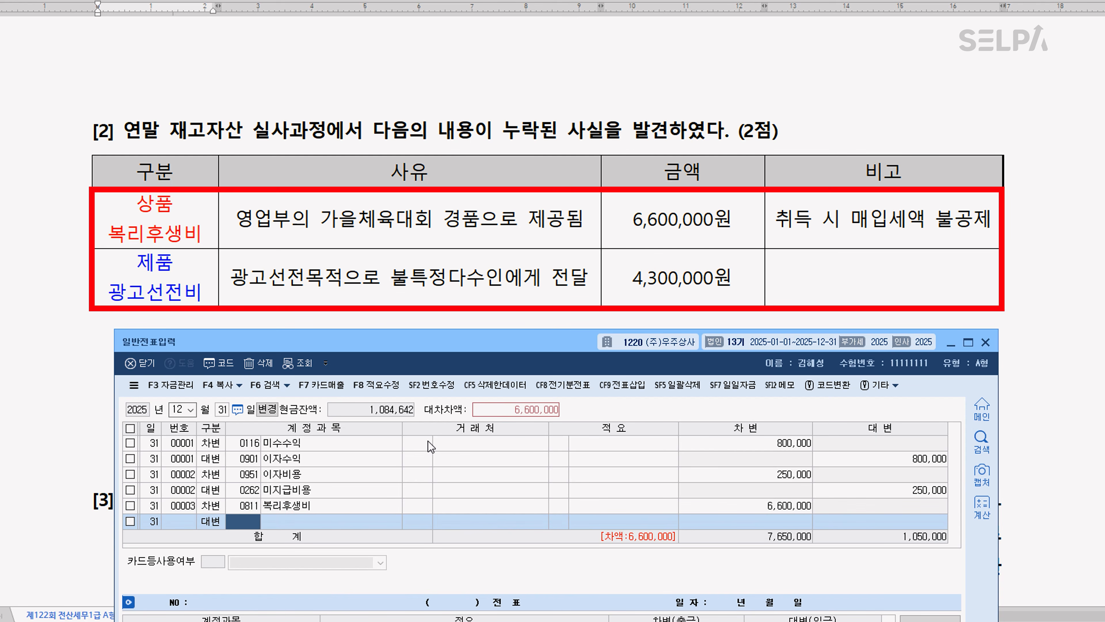
text(146)
key(Return)
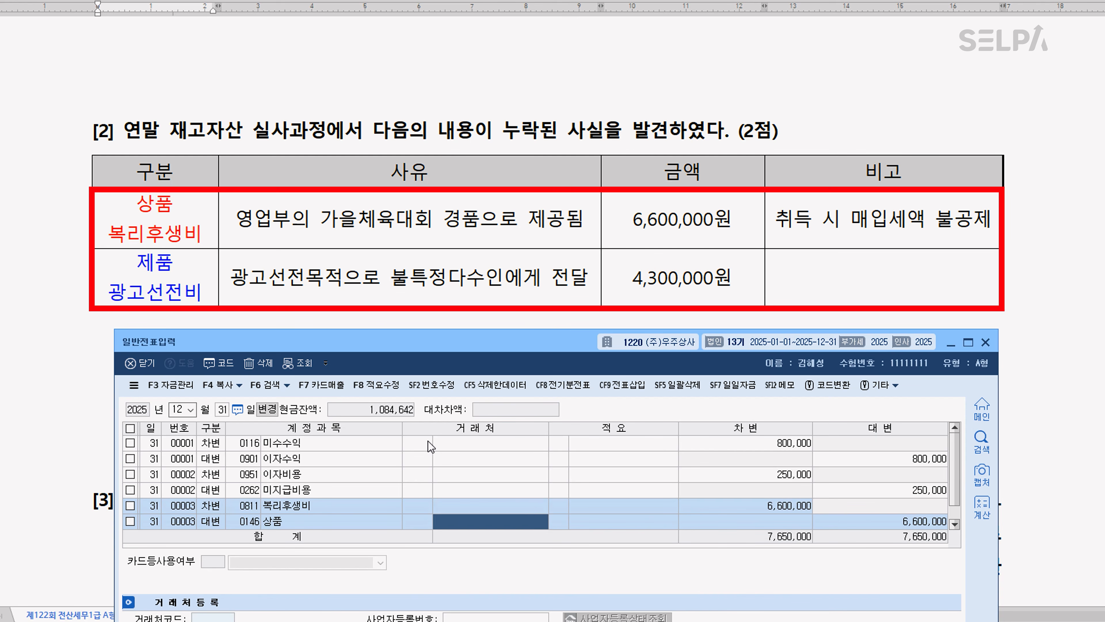
key(Return)
text(8)
key(Return)
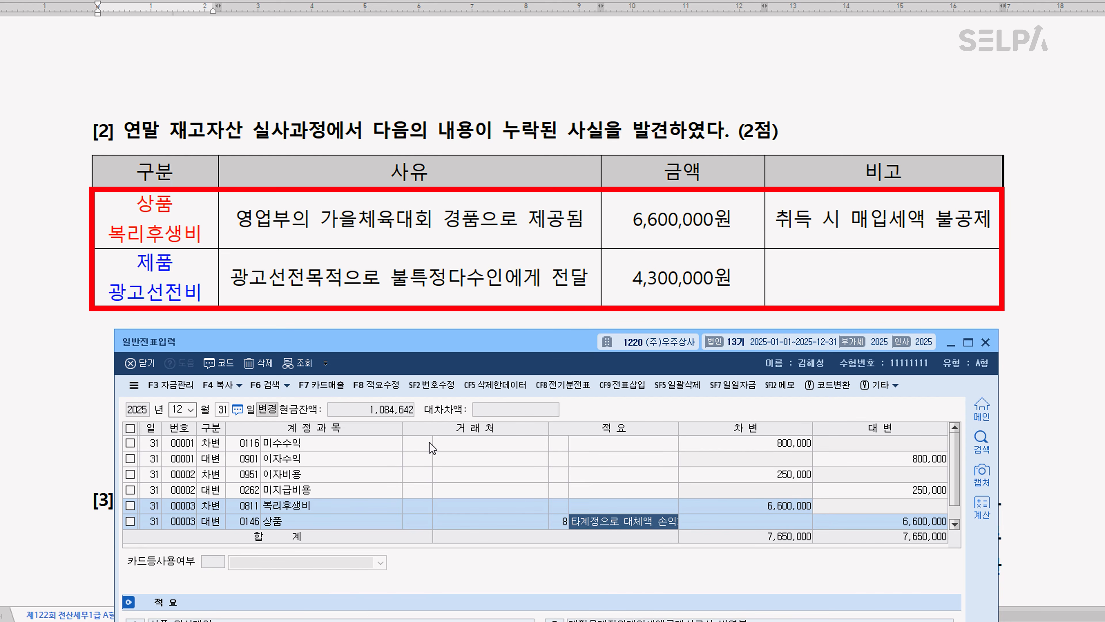
key(Return)
Start another December 31 voucher with a 차변 line for 0833 광고선전비 of 4,300,000
key(Return)
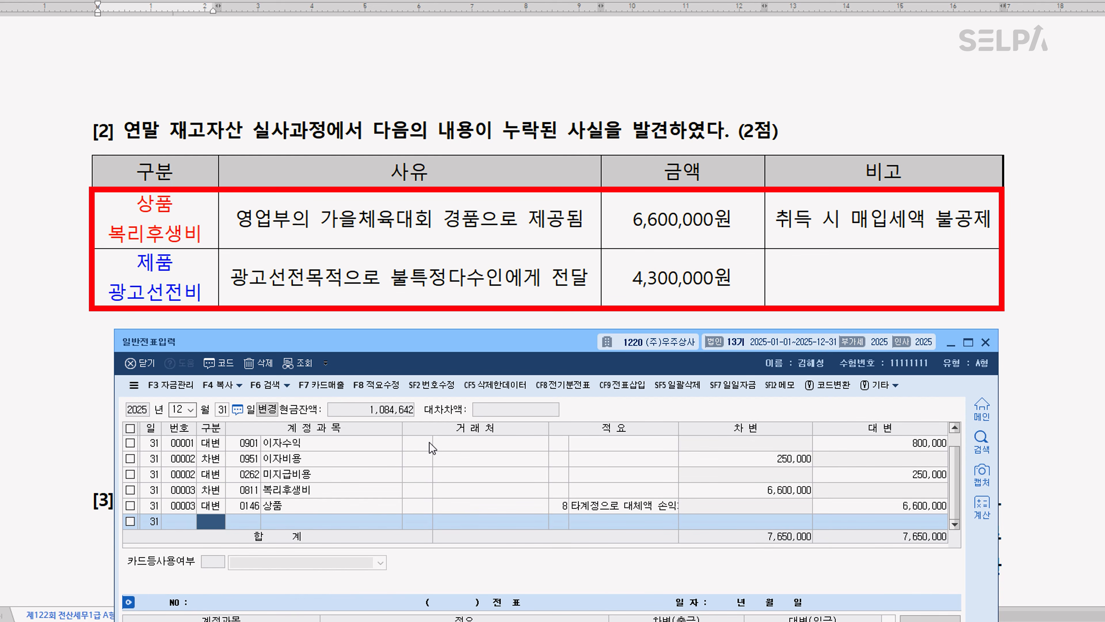
text(3)
key(Return)
text(광ㄱ)
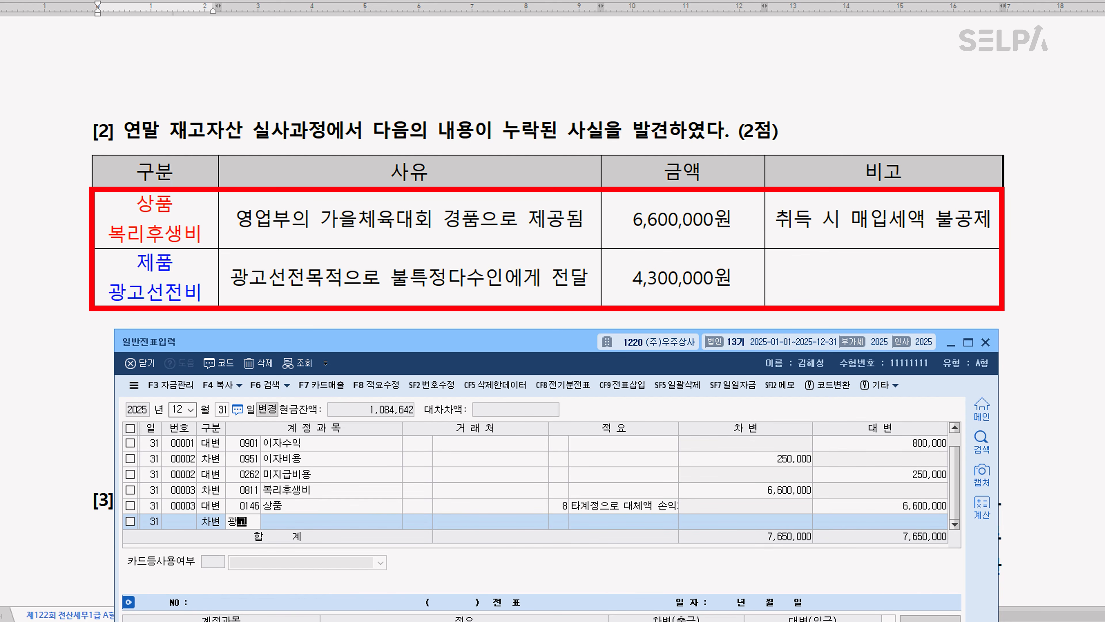
key(Return)
key(Return)
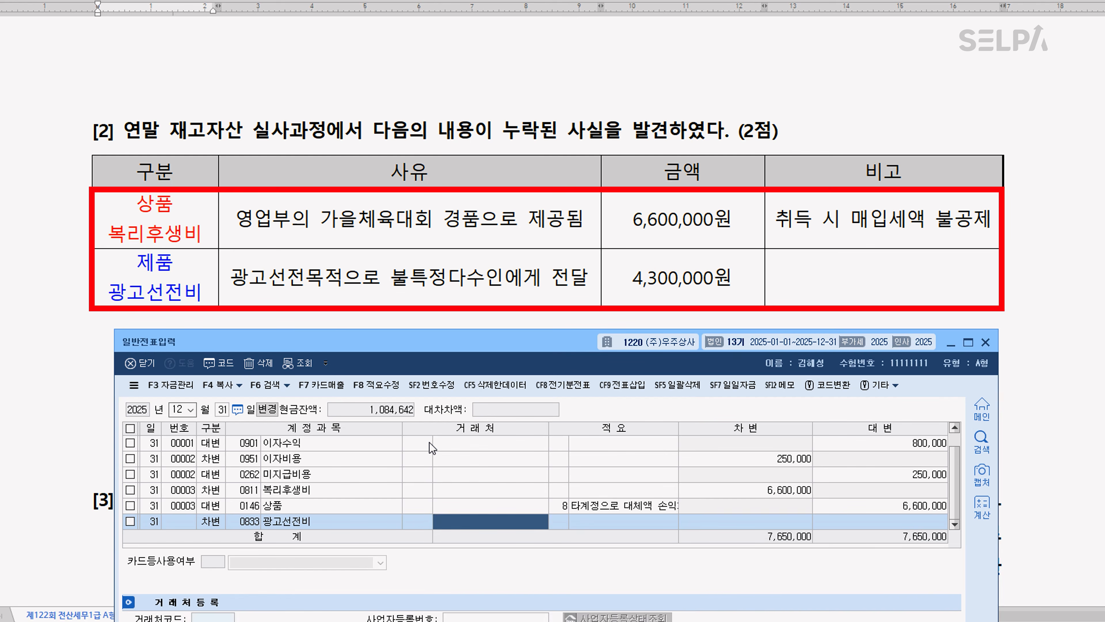
key(Return)
key(Return)
text(4300000)
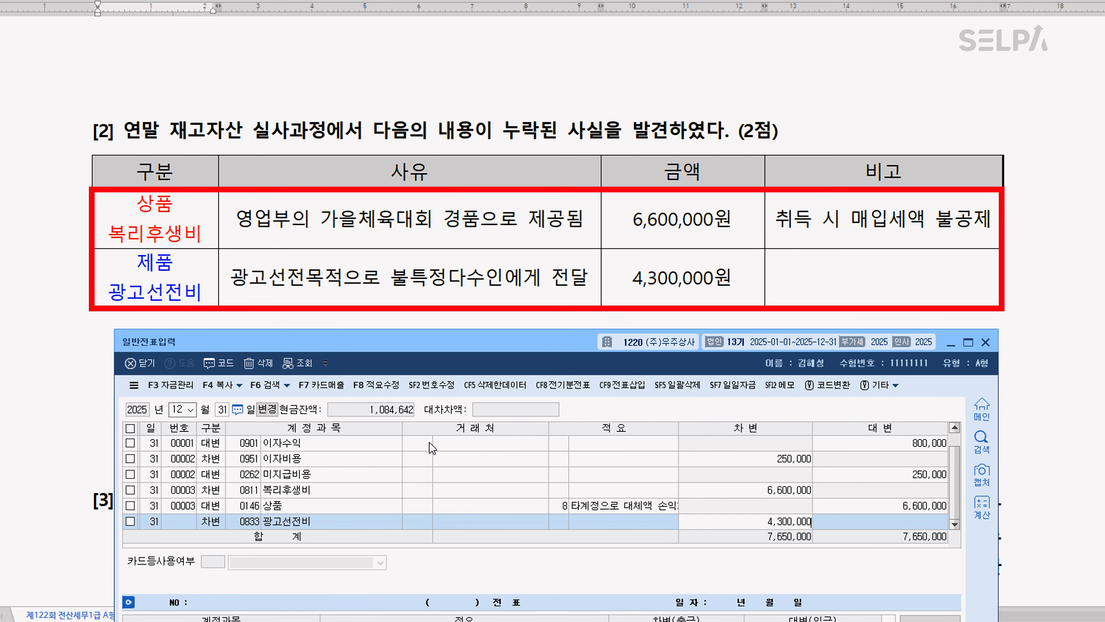
key(Return)
Balance the 광고선전비 voucher with a 대변 line for 0150 제품 of 4,300,000, using 적요 8 타계정으로 대체액
text(4)
key(Return)
text(150)
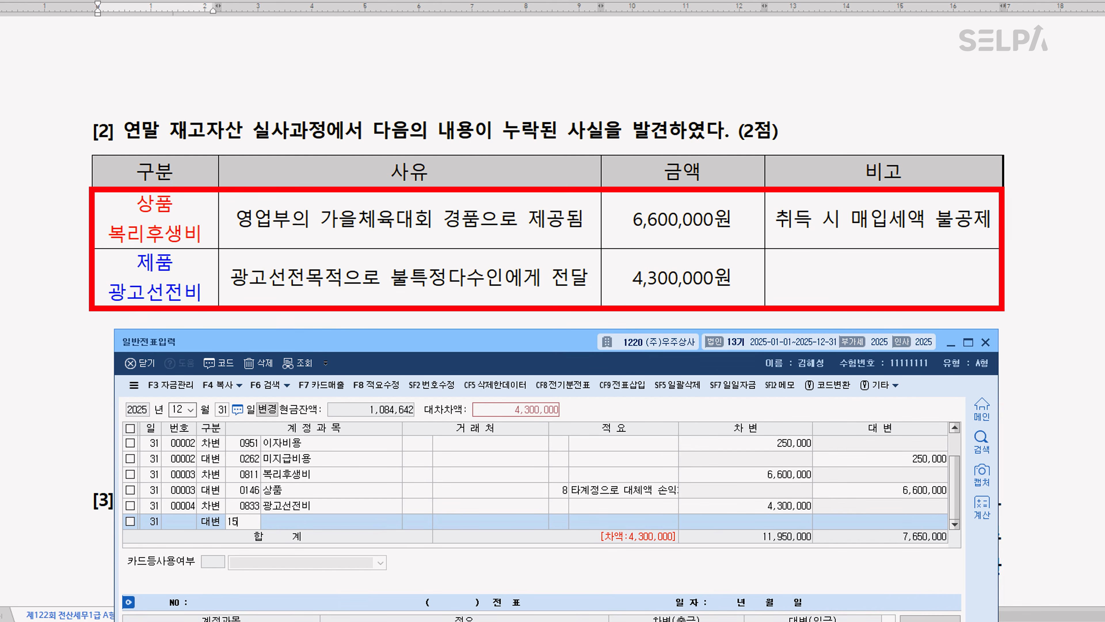
key(Return)
key(Return)
text(8)
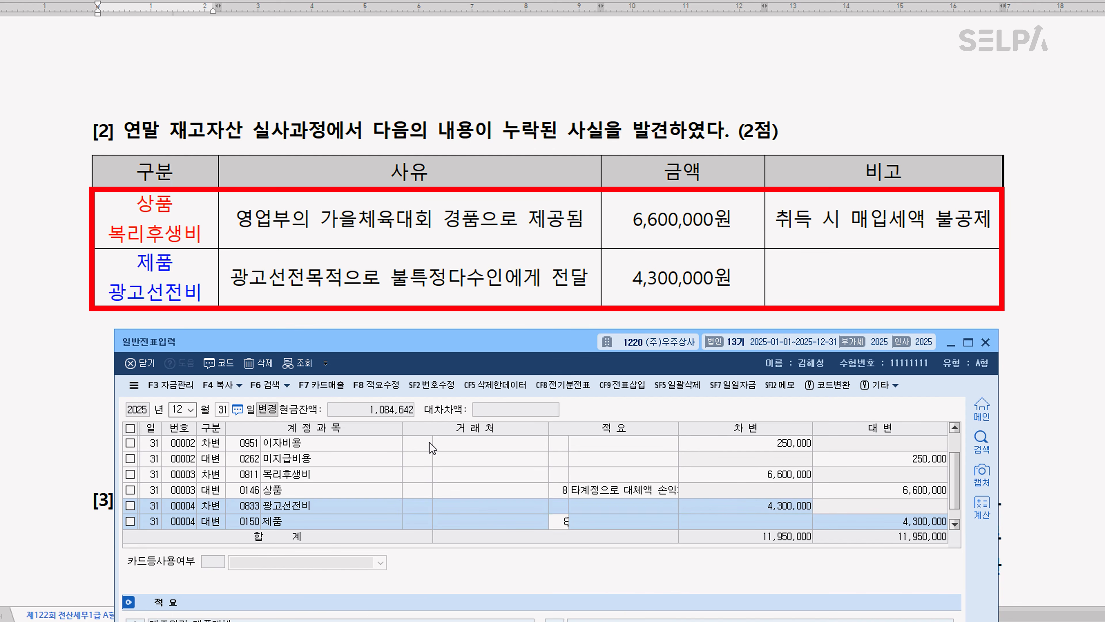
key(Return)
key(Return)
key(Return)
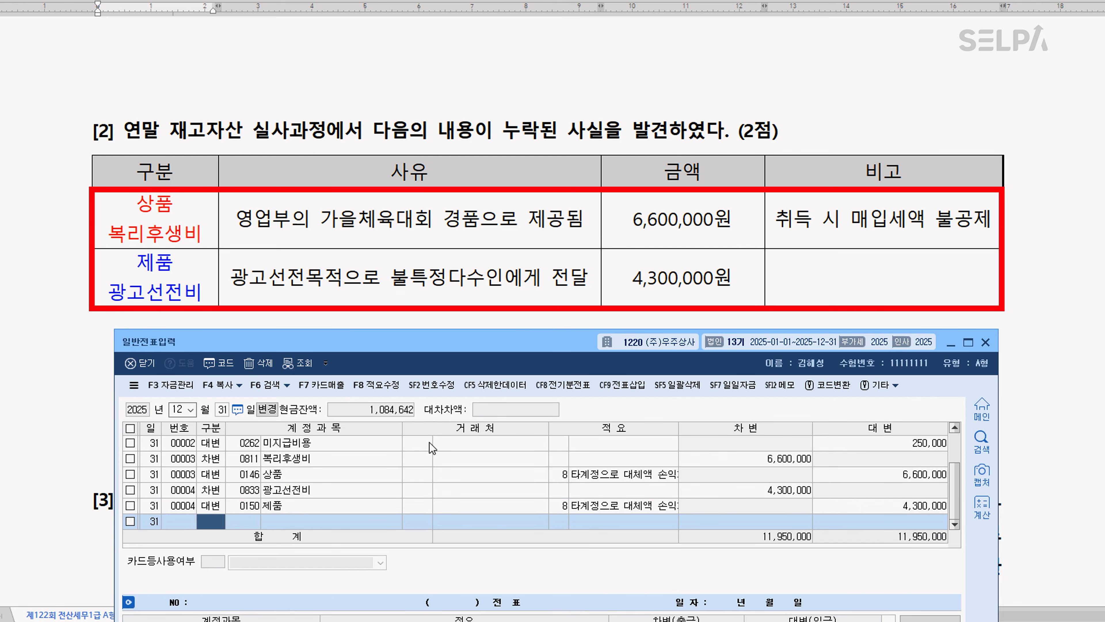
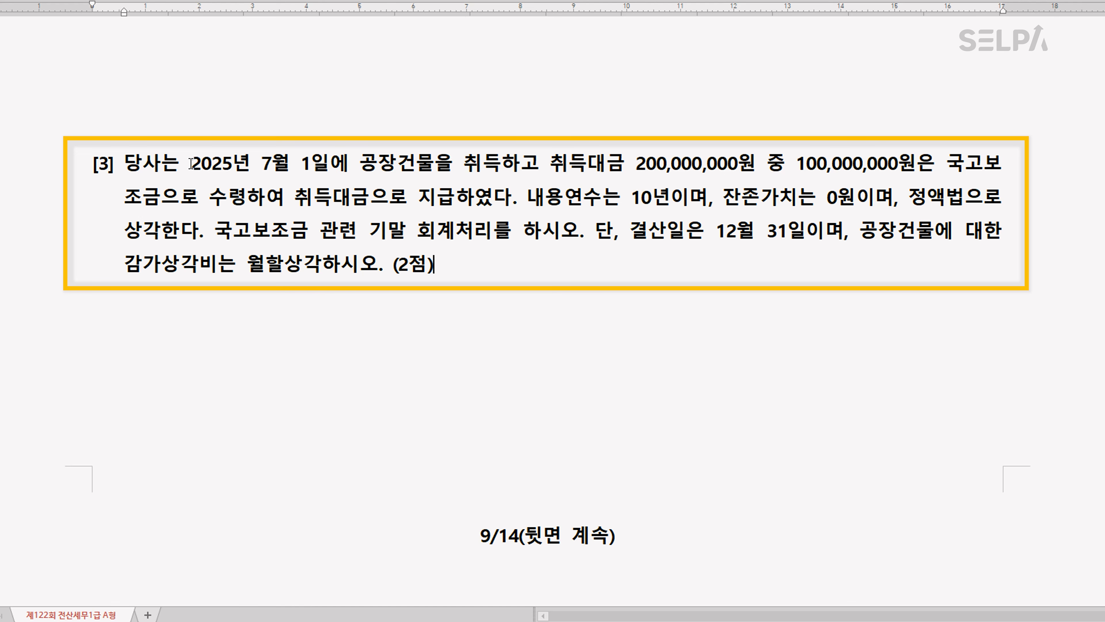
In question [3], highlight 2025년 7월 1일 in yellow, colour 취득대금 200,000,000원 red and 100,000,000원은 국고보조금으로 수령 blue
drag(191, 163, 330, 169)
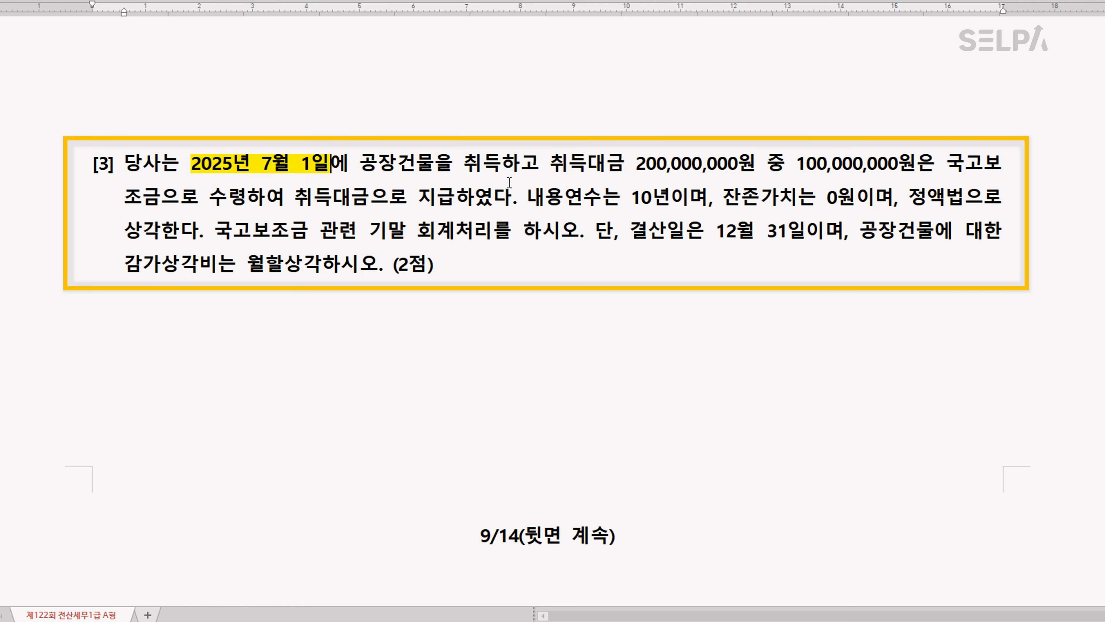
drag(549, 164, 244, 201)
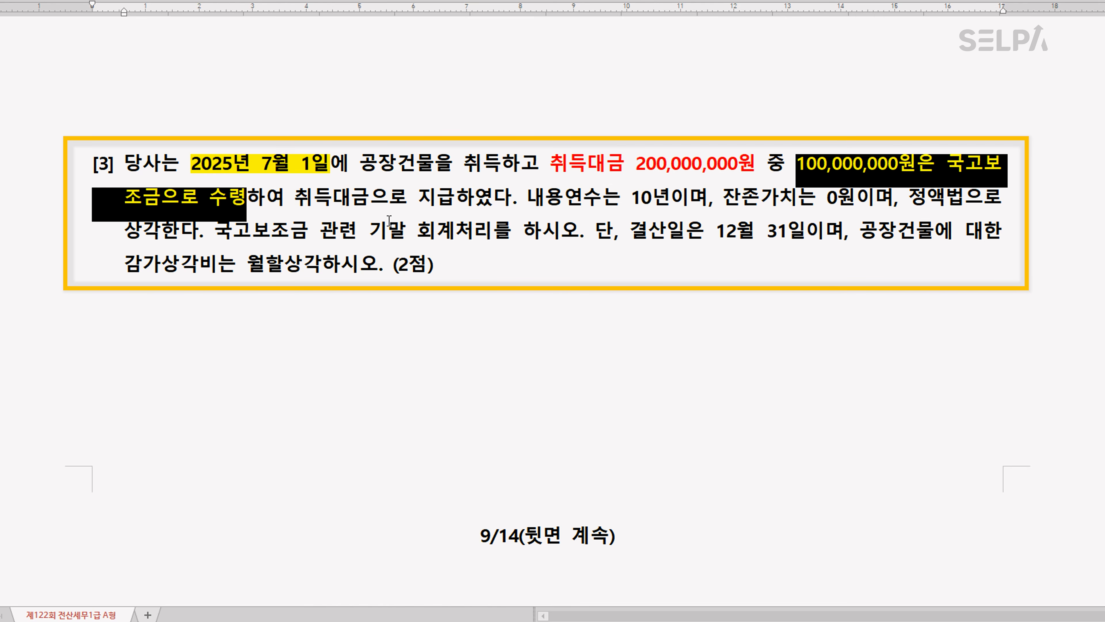
click(424, 216)
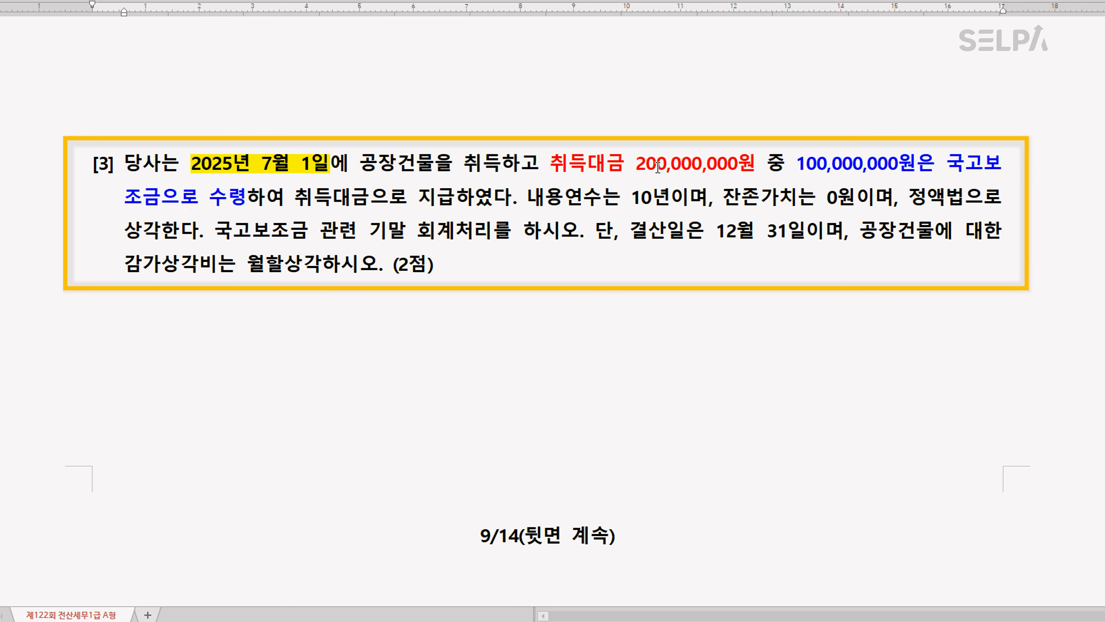
Colour the phrases 내용연수는 10년 and 정액법 green in question [3]
drag(528, 201, 671, 200)
key(ctrl+m)
key(g)
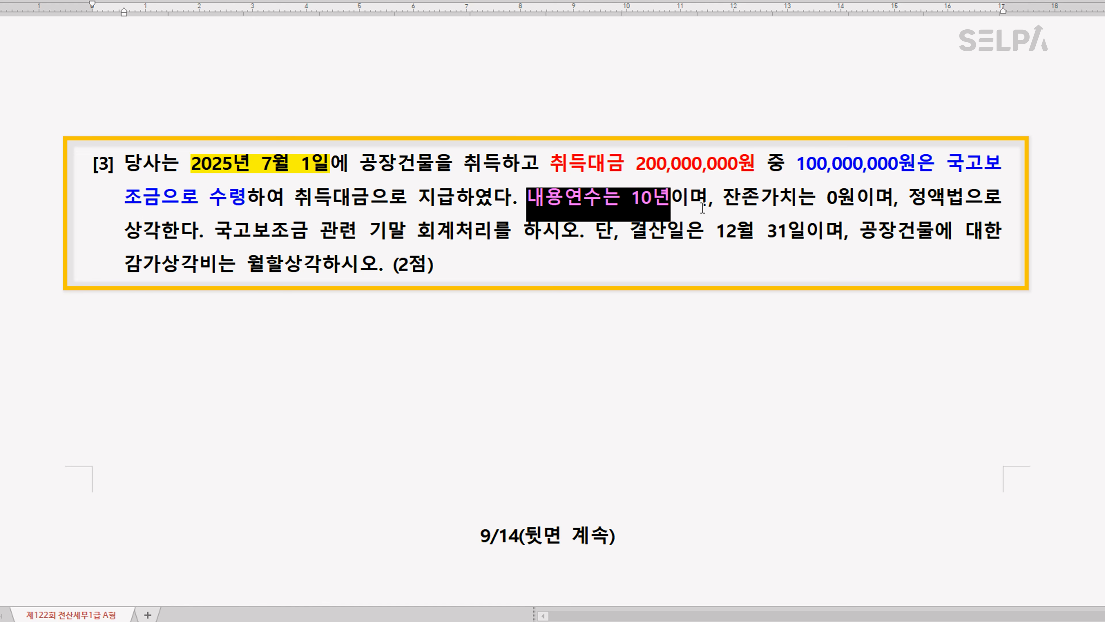
drag(908, 199, 970, 203)
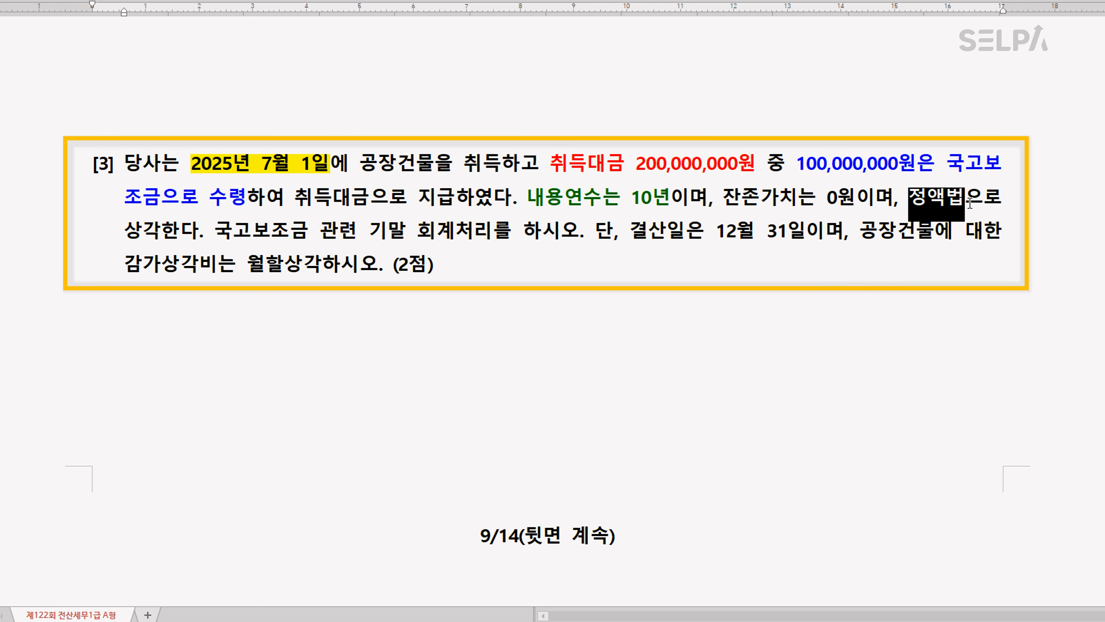
key(ctrl+m)
key(g)
click(226, 237)
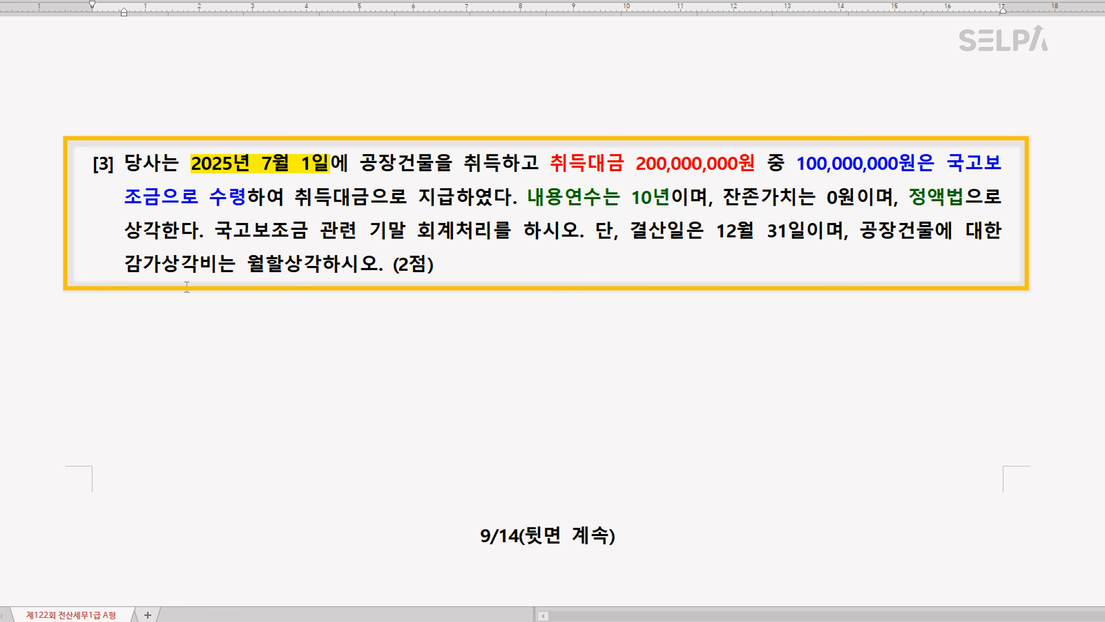
Below question [3], add the note "10,000,000 감가상각비 >>> 5,000,000 국고보조금"
click(200, 342)
text(1)
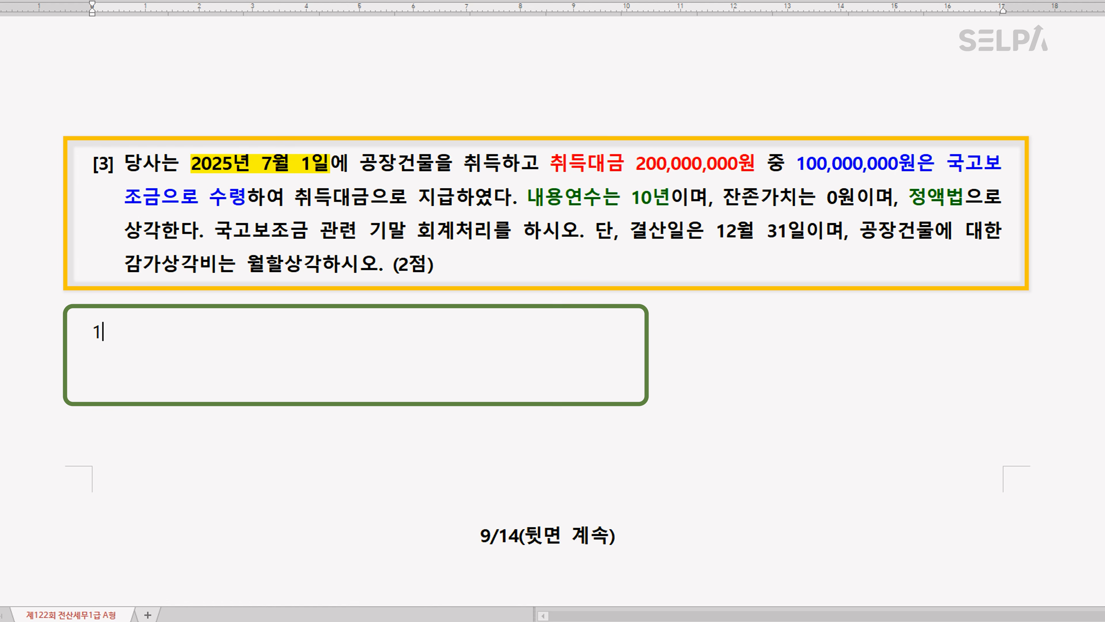
text(0,000,000)
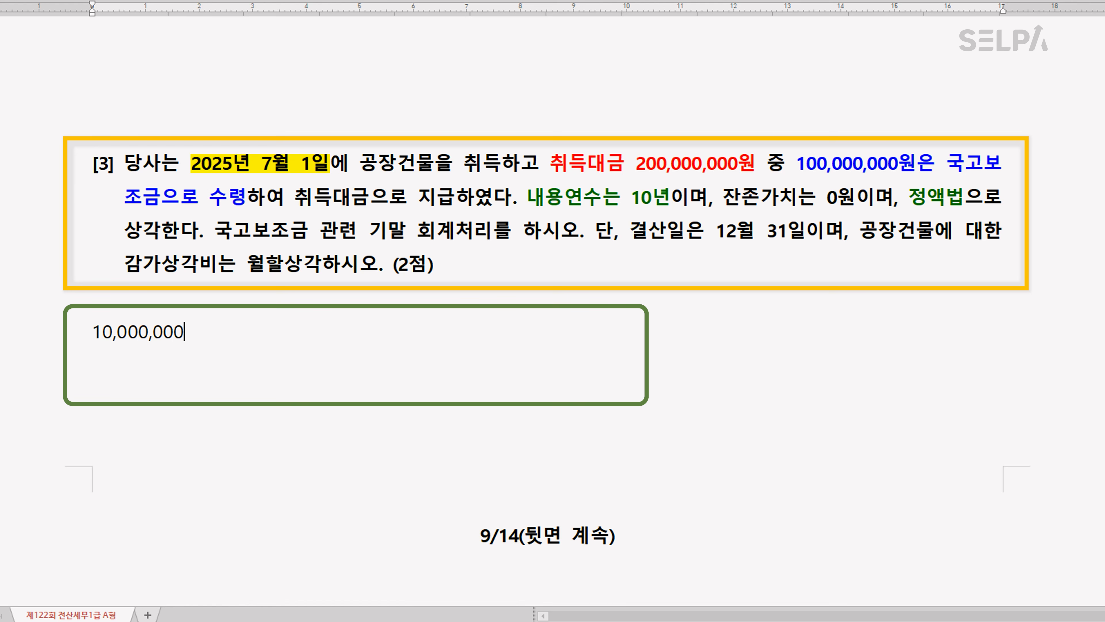
text( 감가)
text(상각비)
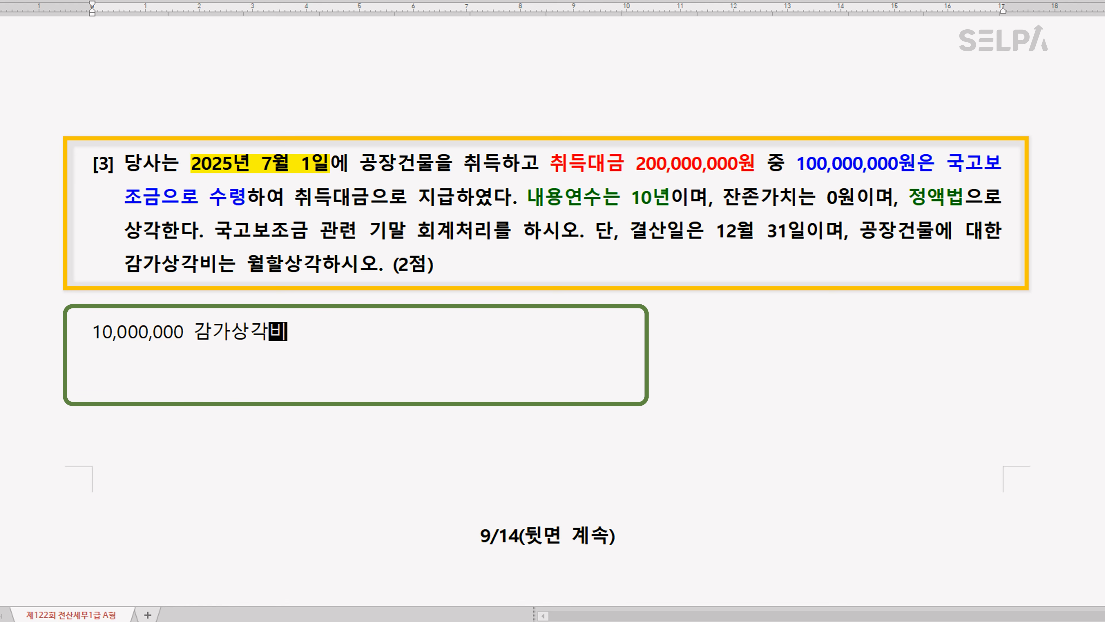
text(  >>>)
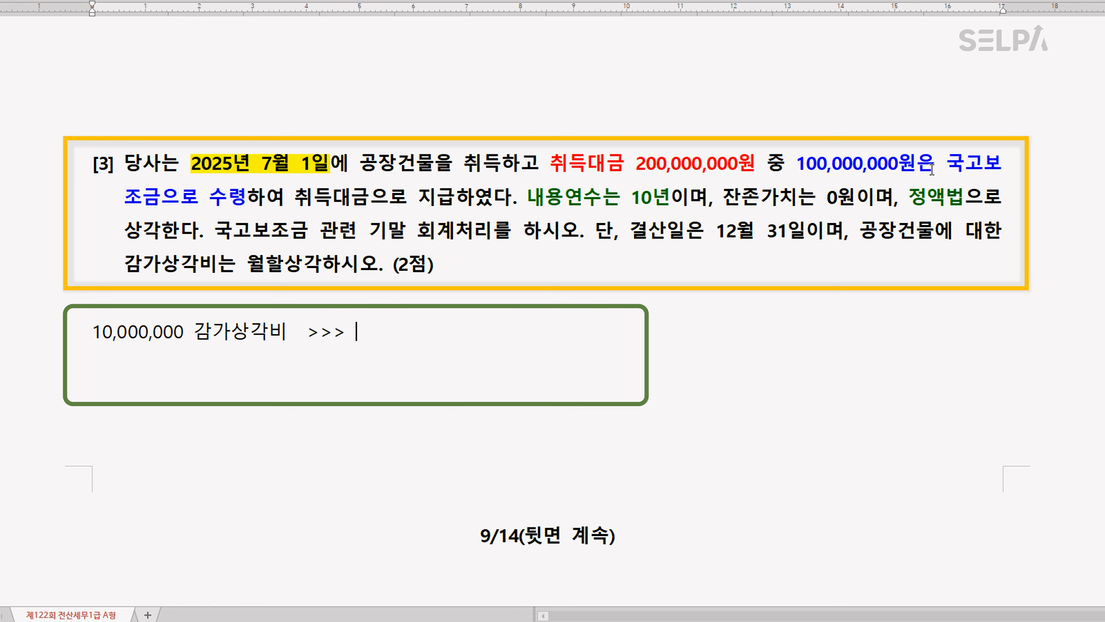
text( 5,000,00)
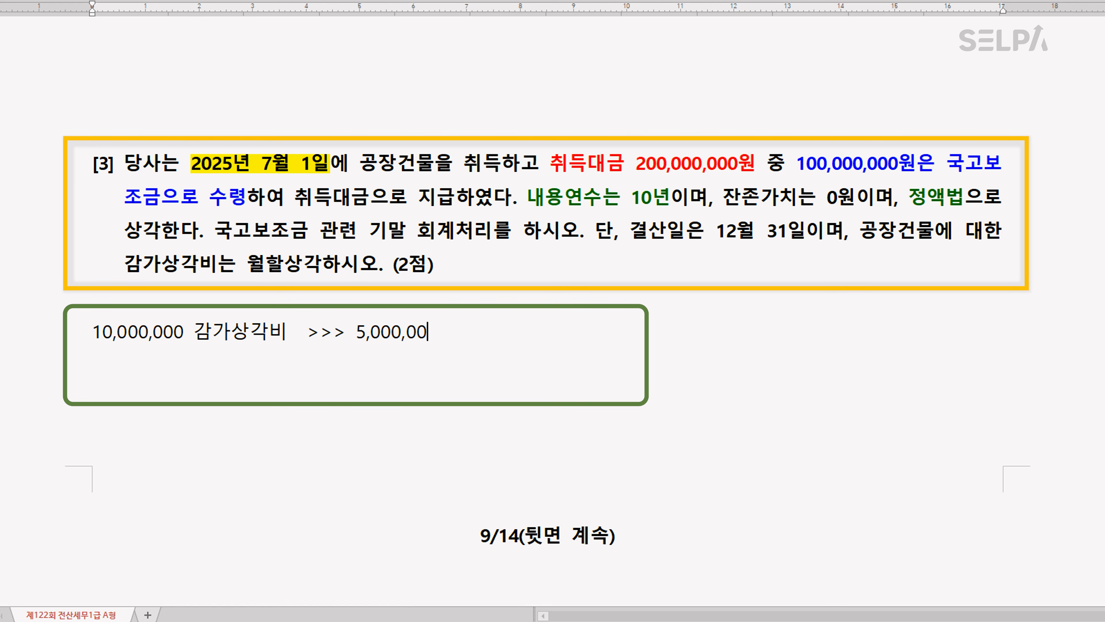
text(0 국고보조금)
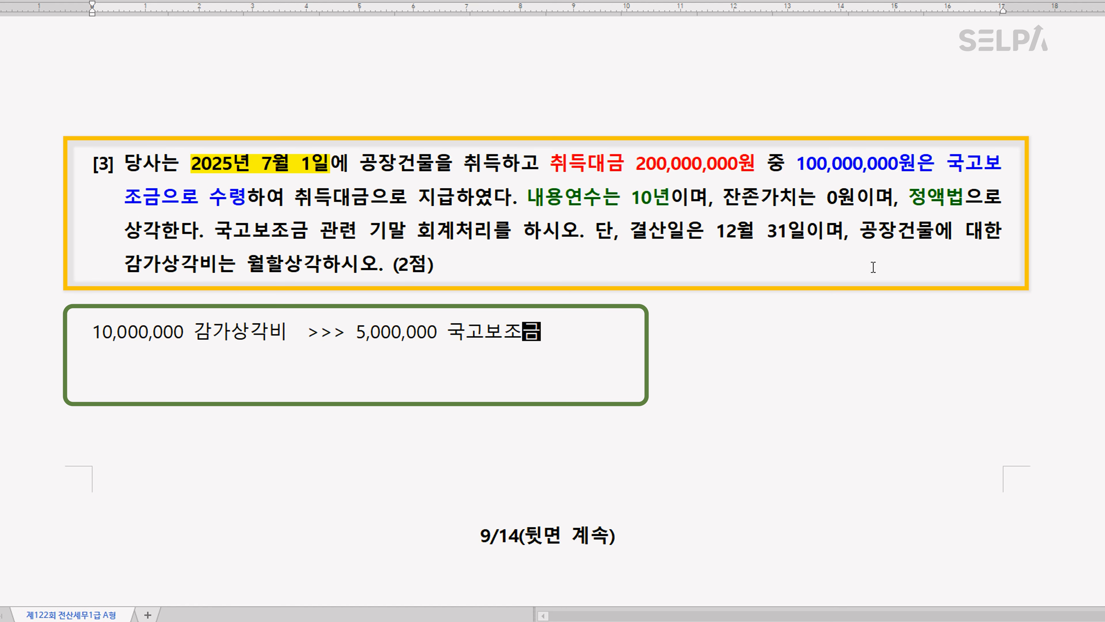
Switch to KcLep and open 결산자료입력 for January to December 2025, loading the previously entered data
scroll(563, 414, down, 10)
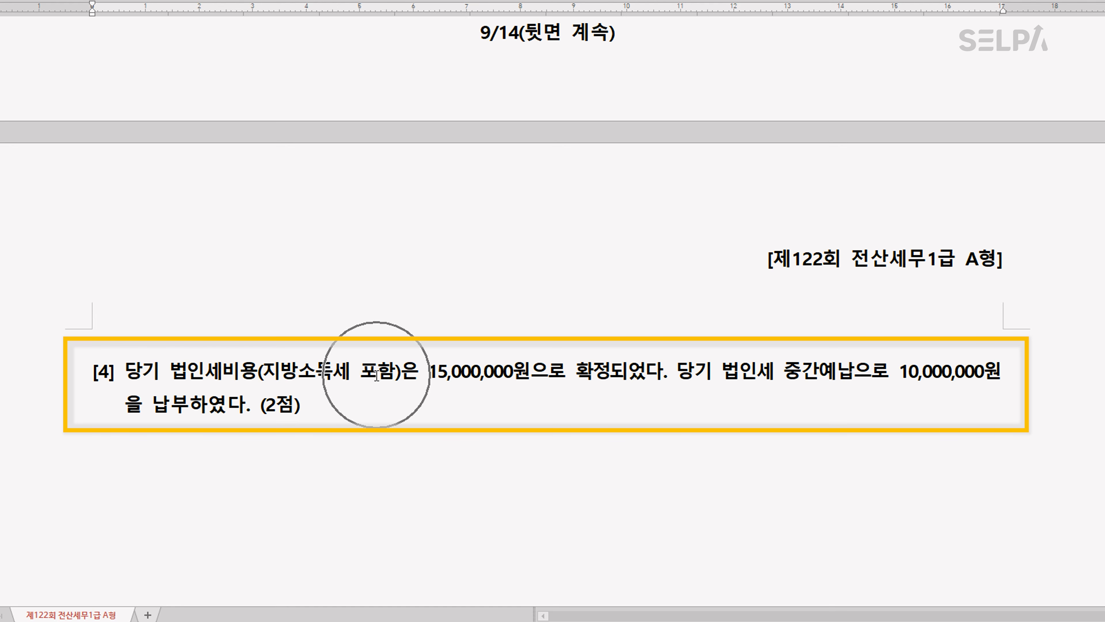
scroll(512, 375, up, 8)
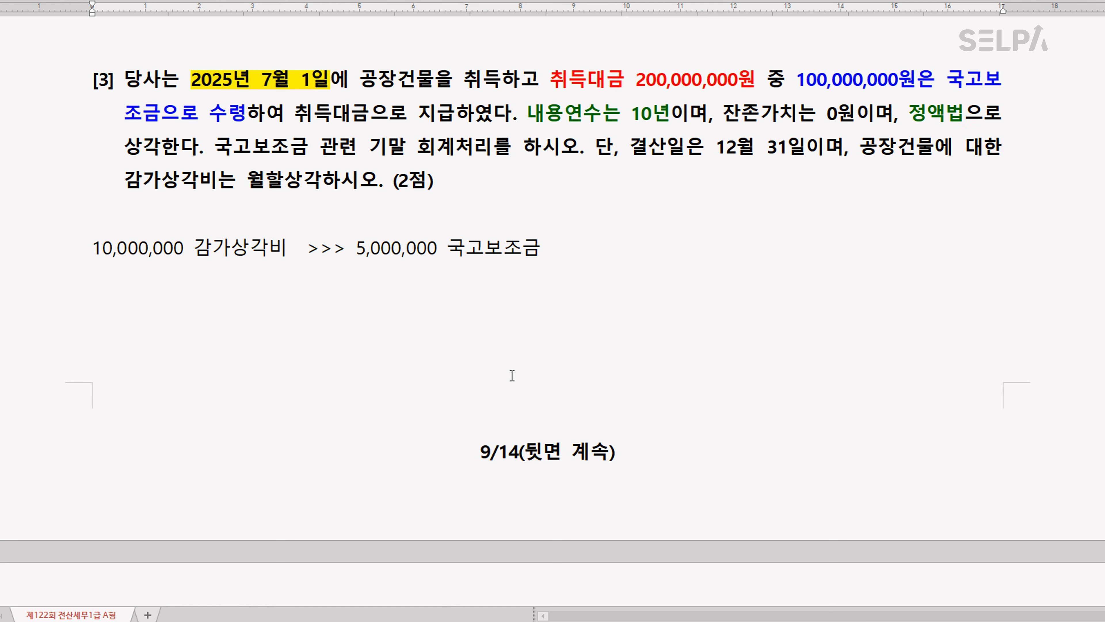
click(430, 621)
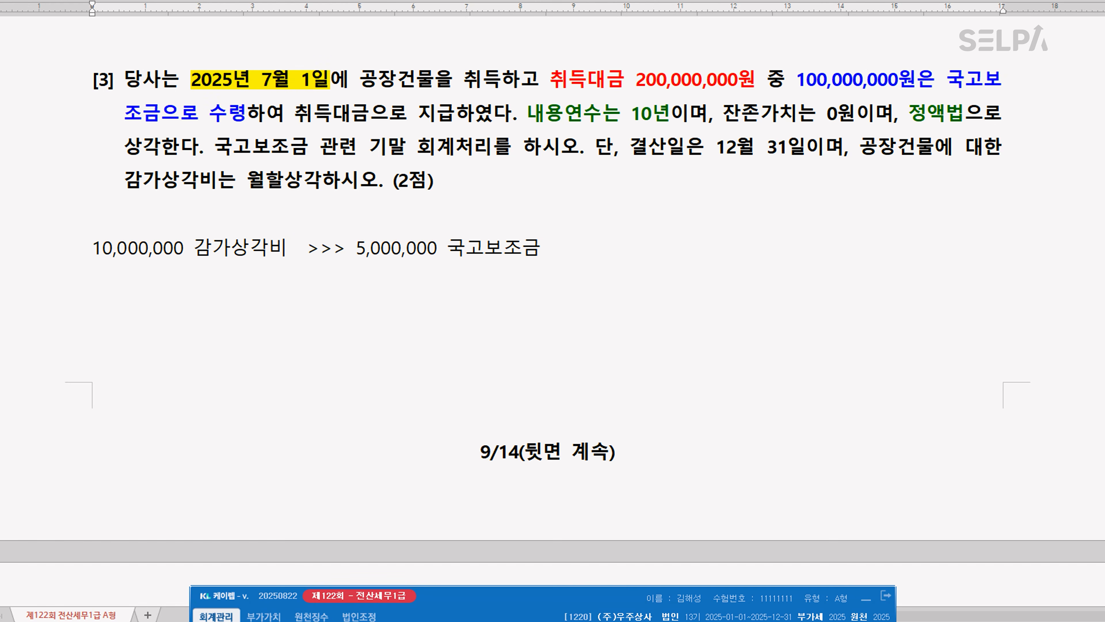
key(ctrl+Return)
text(ㄱㅅ)
key(Return)
key(Down)
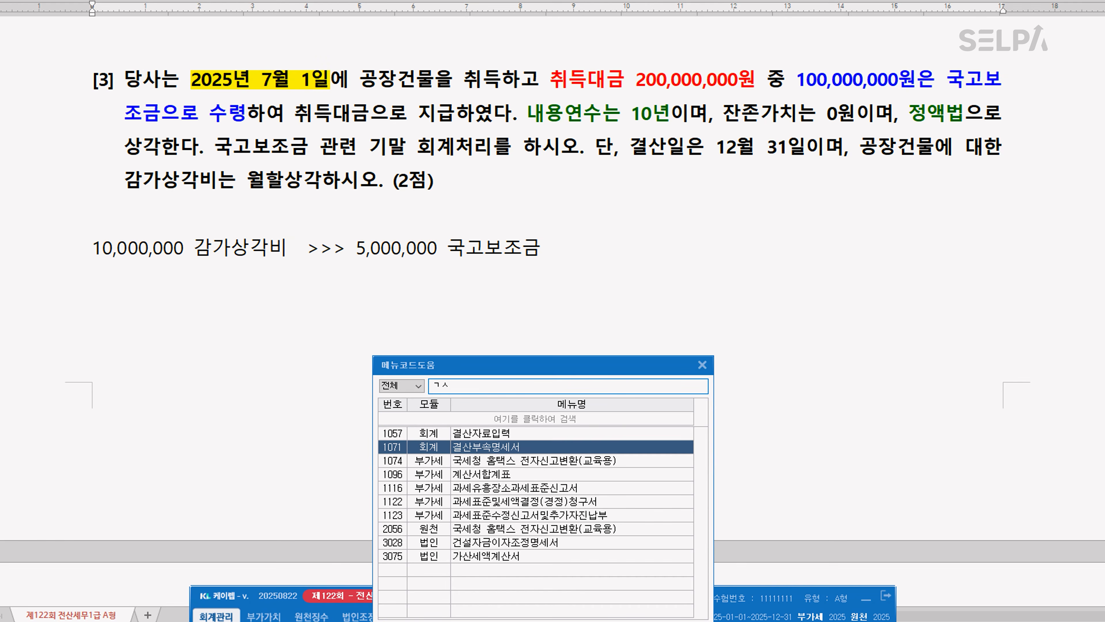
key(Up)
key(Return)
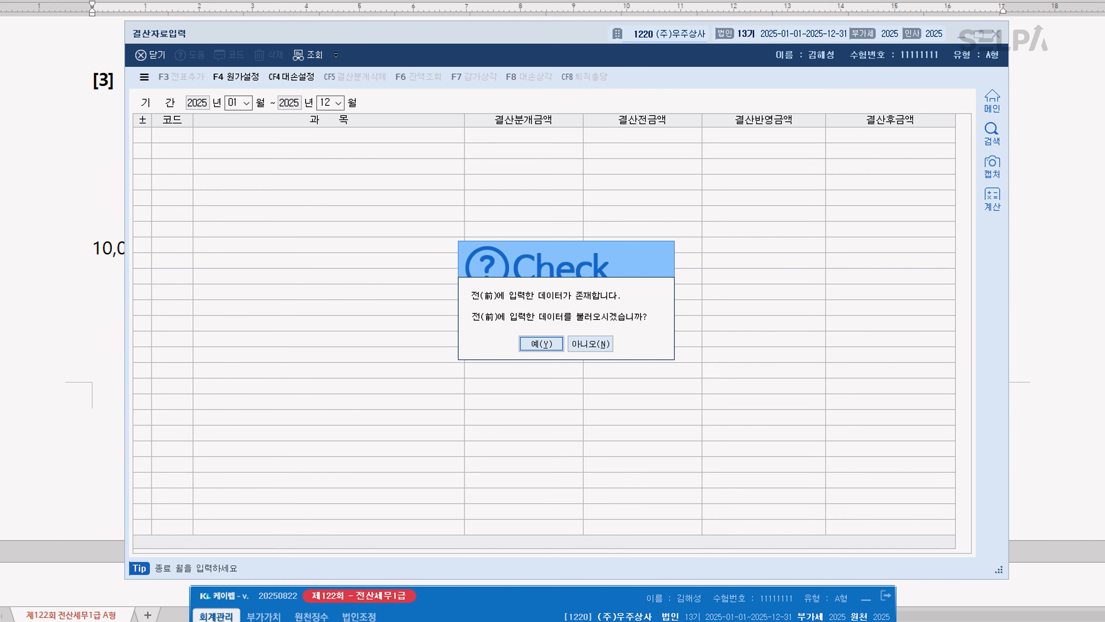
key(Return)
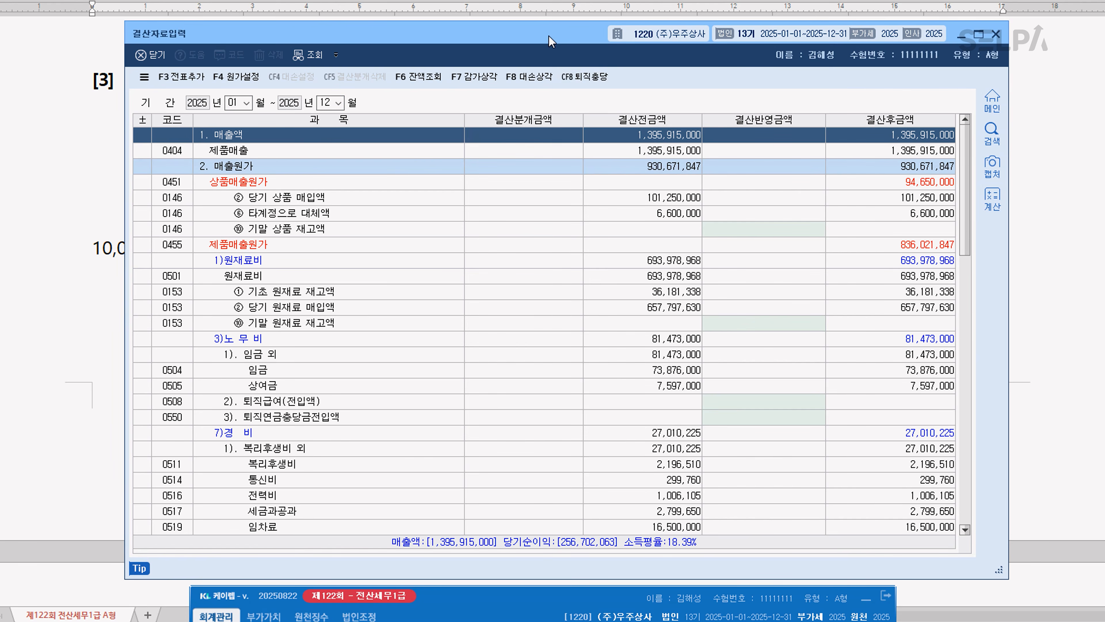
Set the 결산반영금액 of 건물 under the manufacturing 일반감가상각비 (0518) to 10,000,000
drag(549, 35, 549, 288)
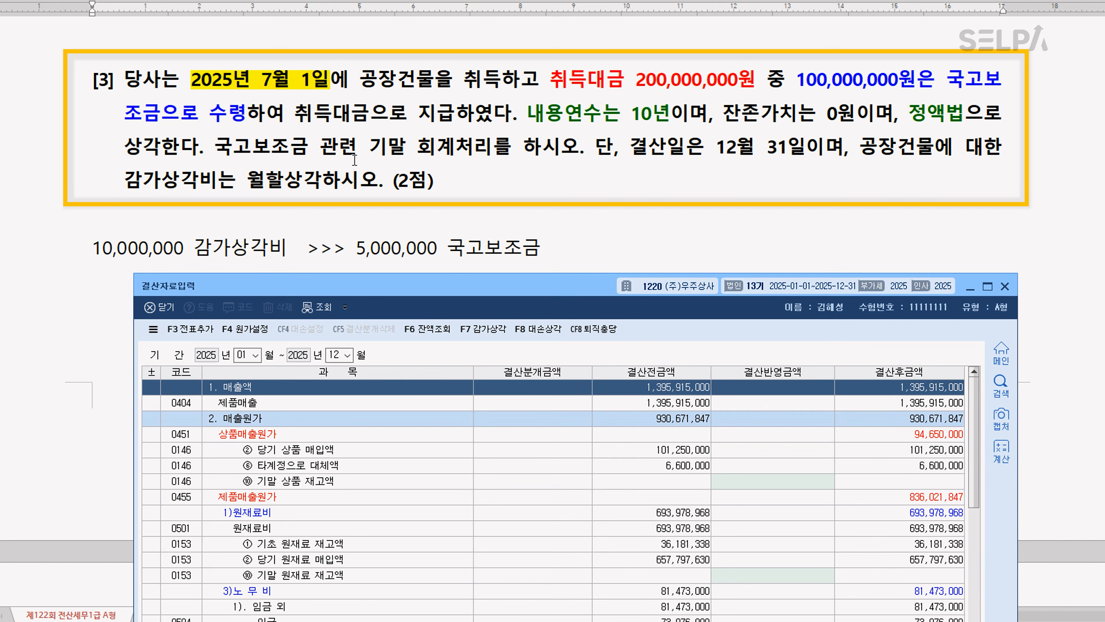
drag(514, 287, 556, 47)
scroll(531, 338, down, 4)
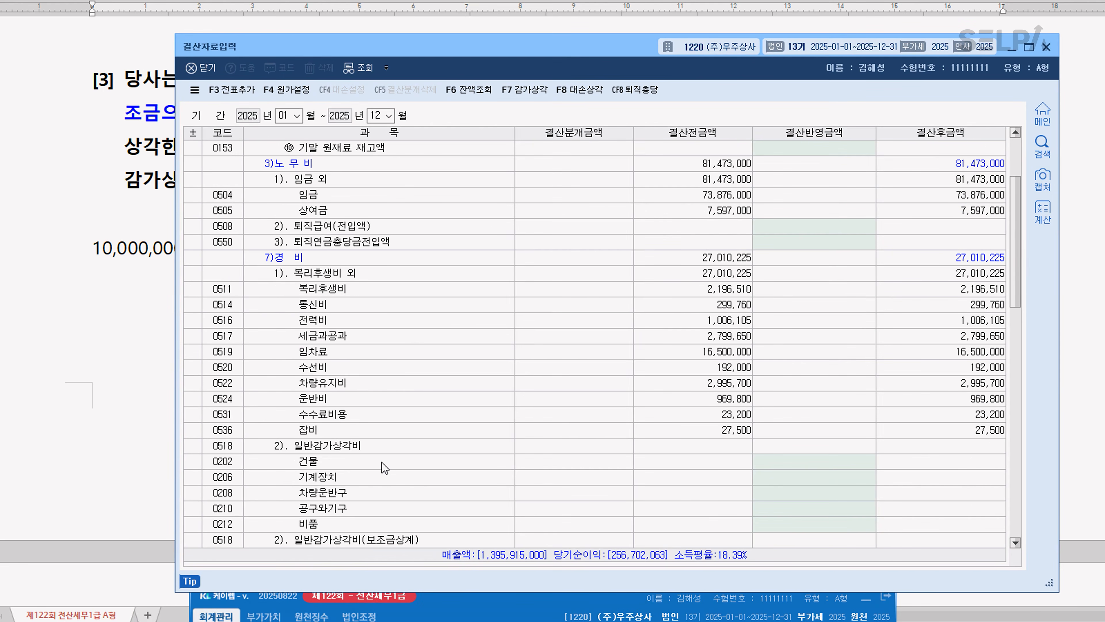
click(385, 462)
click(392, 467)
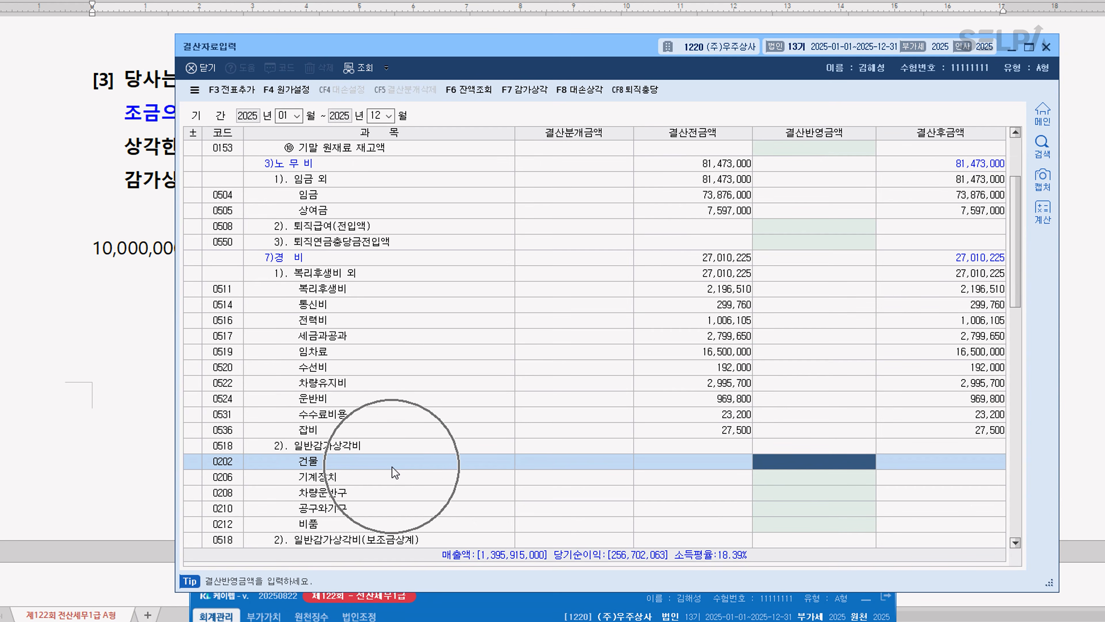
text(10,000,000)
key(Return)
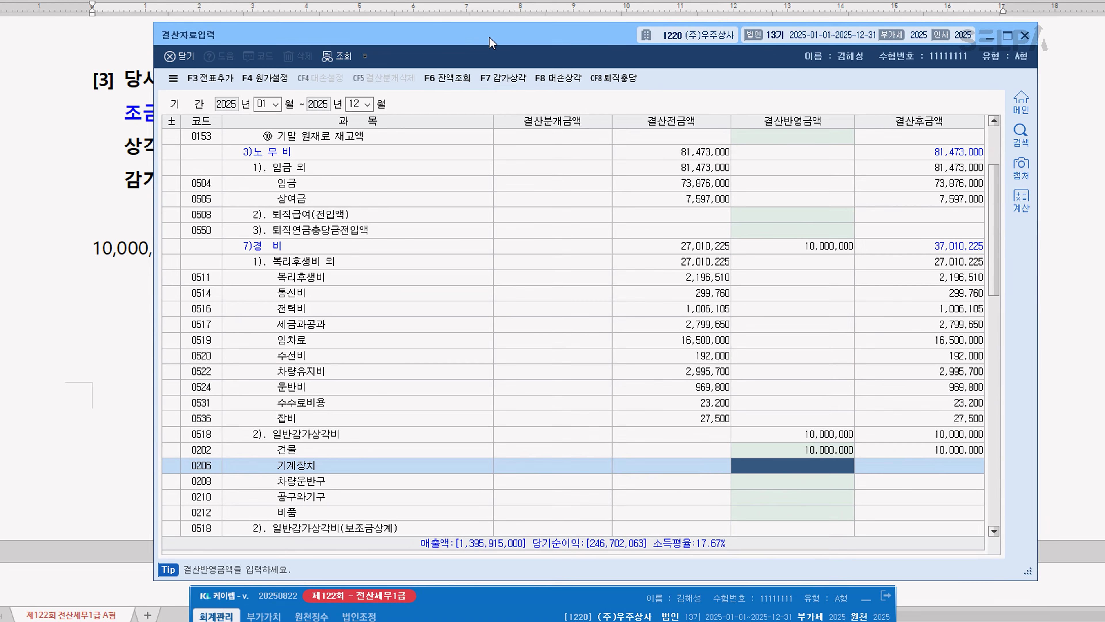
Set the 결산반영금액 of 건물 under the manufacturing 일반감가상각비(보조금상계) to 5,000,000
scroll(651, 397, down, 1)
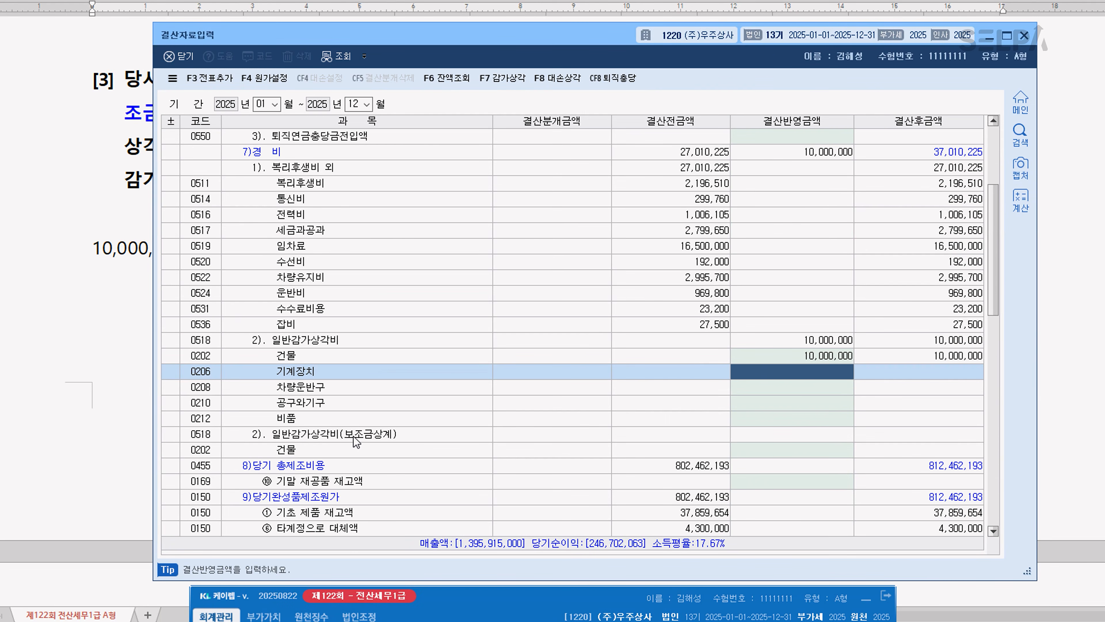
click(772, 455)
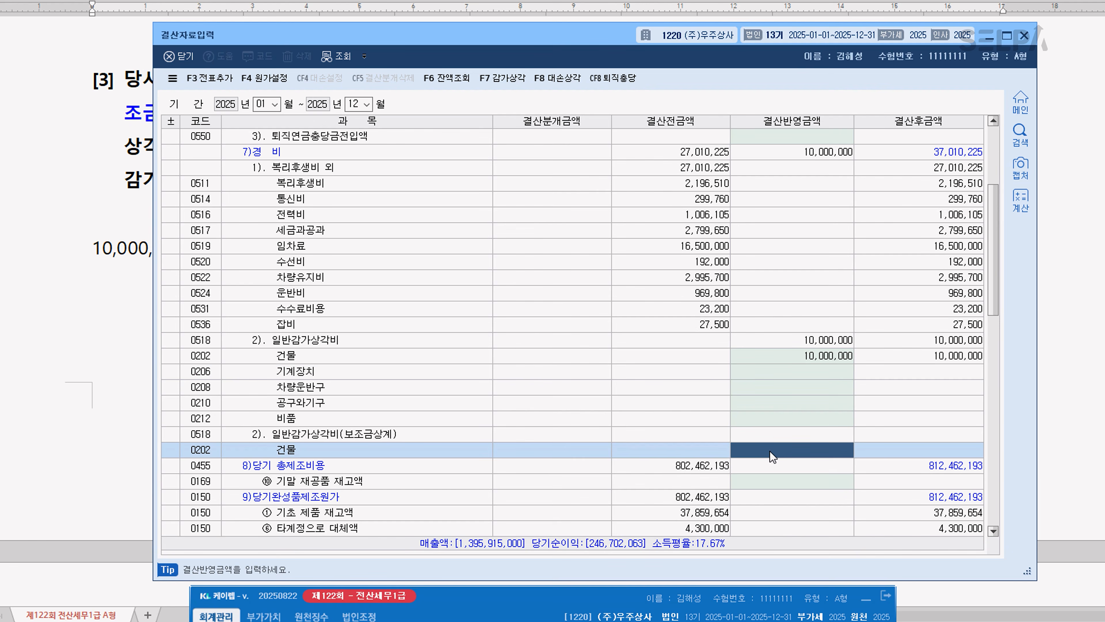
text(5000000)
key(Return)
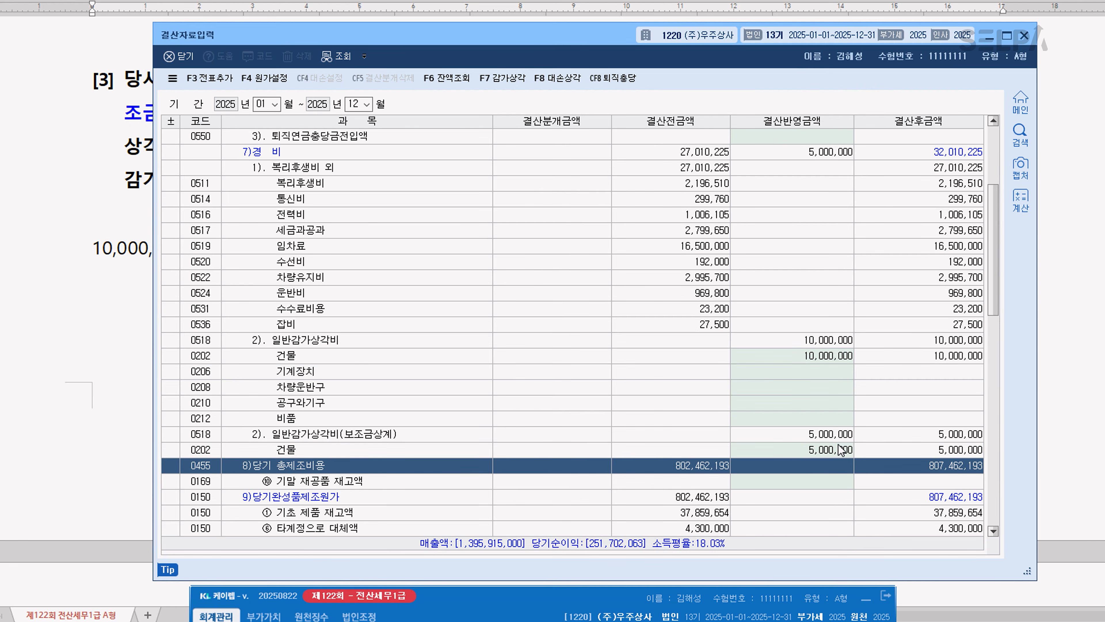
For question [4], set the 법인세등 결산반영금액 to 10,000,000 for 선납세금 and 5,000,000 for 추가계상액
scroll(841, 444, down, 1)
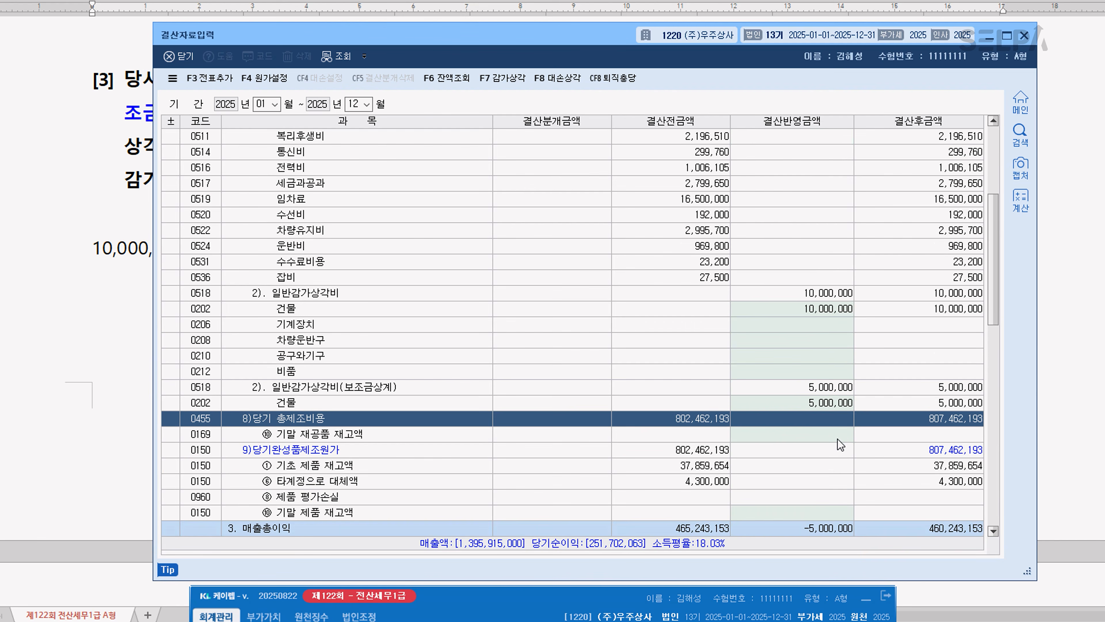
scroll(809, 454, down, 15)
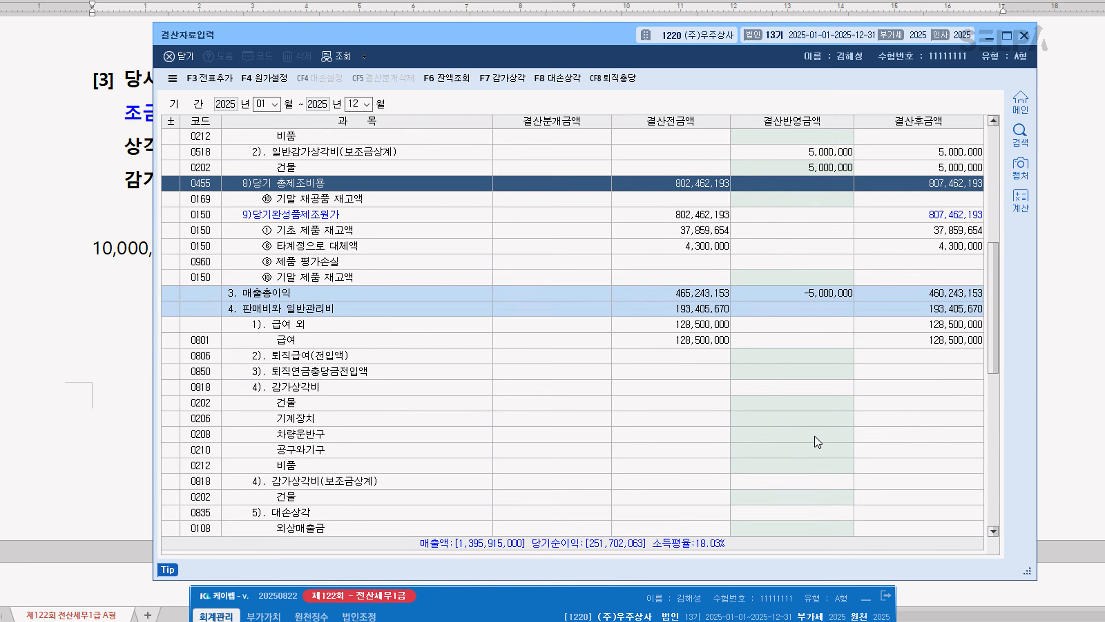
click(782, 465)
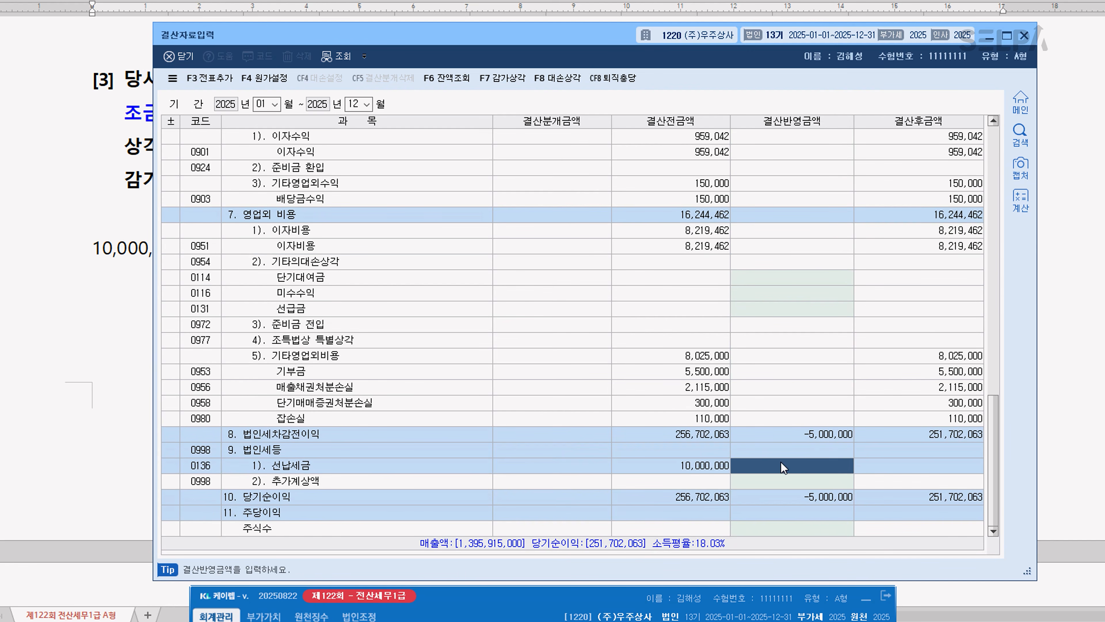
click(123, 354)
scroll(544, 364, down, 5)
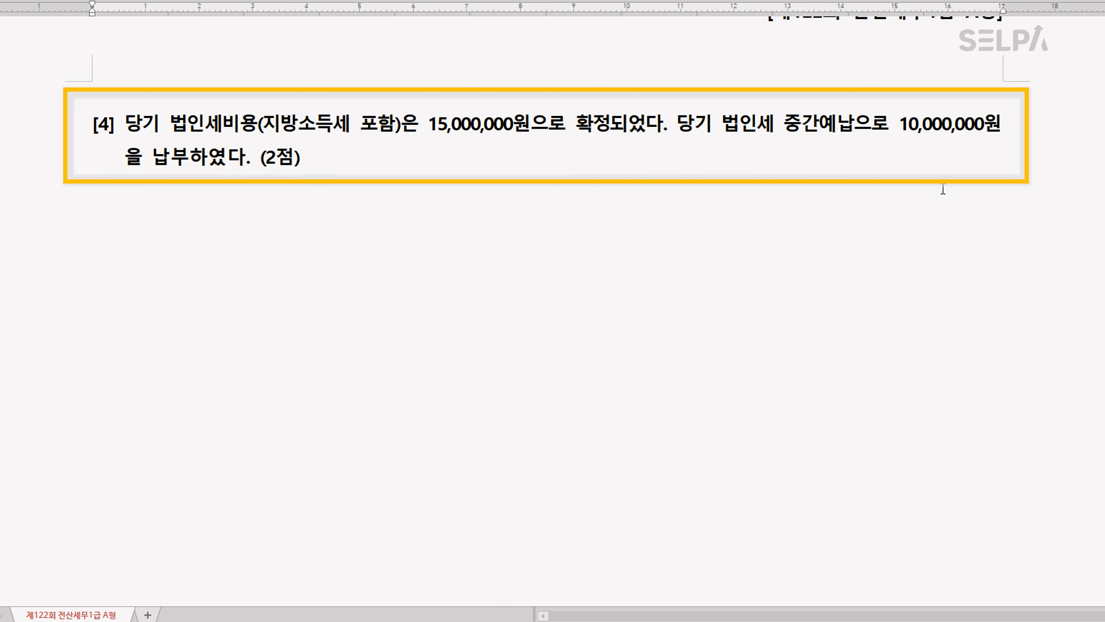
click(786, 620)
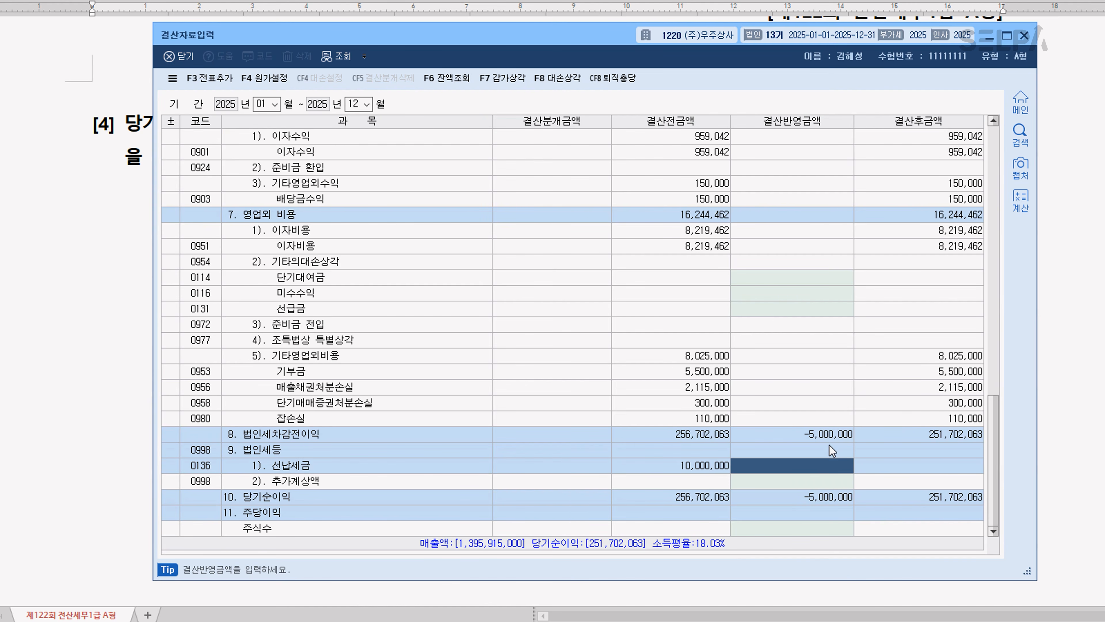
text(10000000)
key(Return)
text(5)
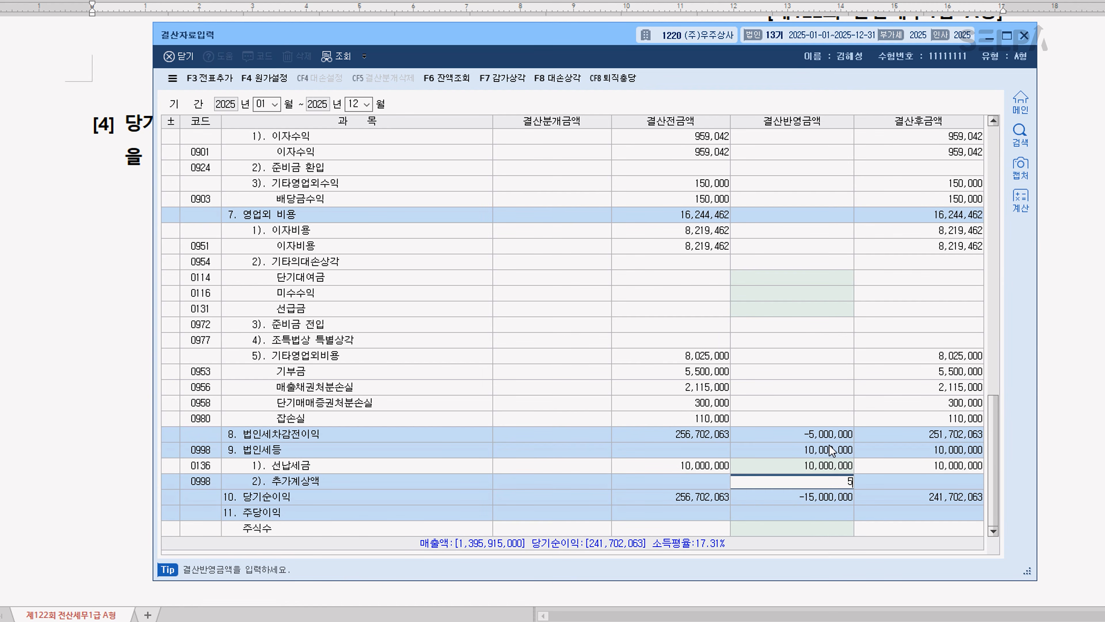
text(,000,000)
key(Return)
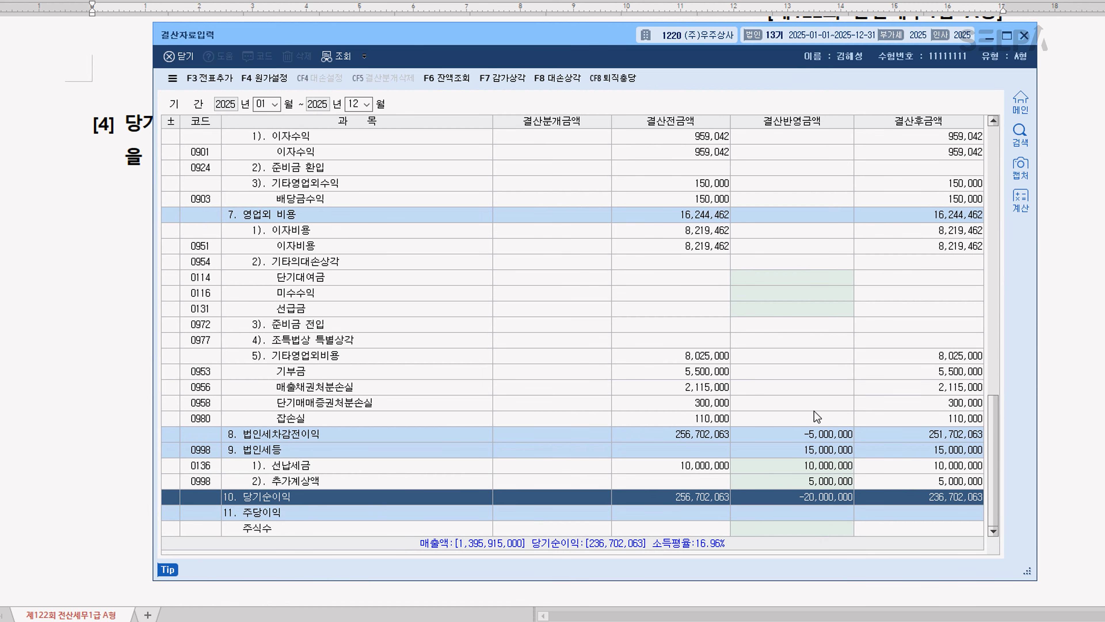
Add the closing entries as vouchers with 전표추가 and reload the December 31 일반전표입력 list to review them
click(209, 79)
click(572, 339)
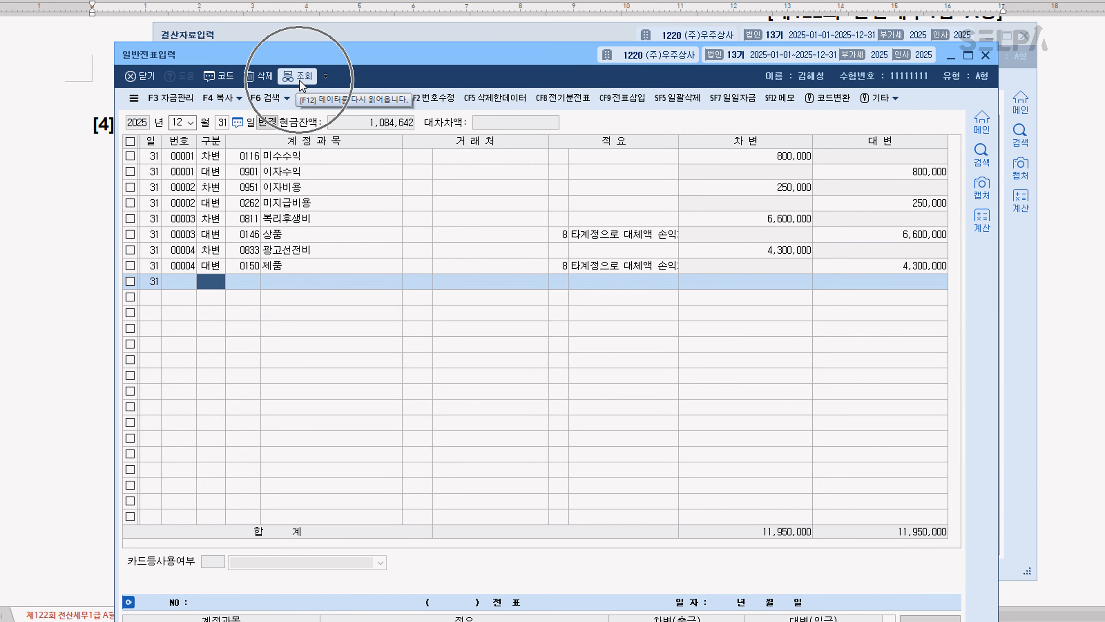
click(300, 78)
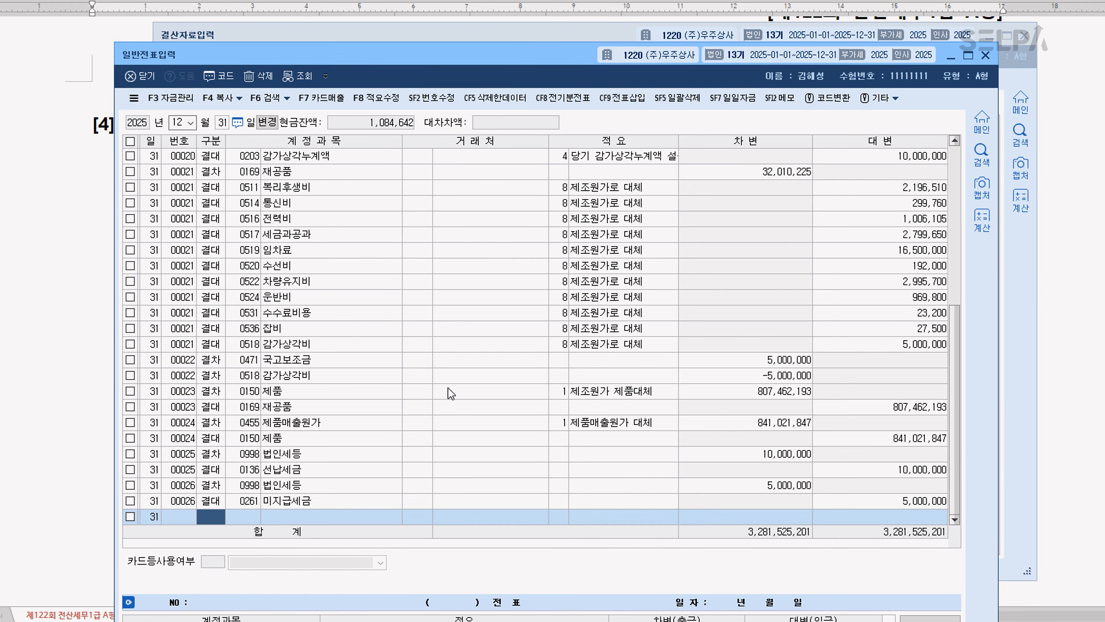
scroll(377, 345, up, 4)
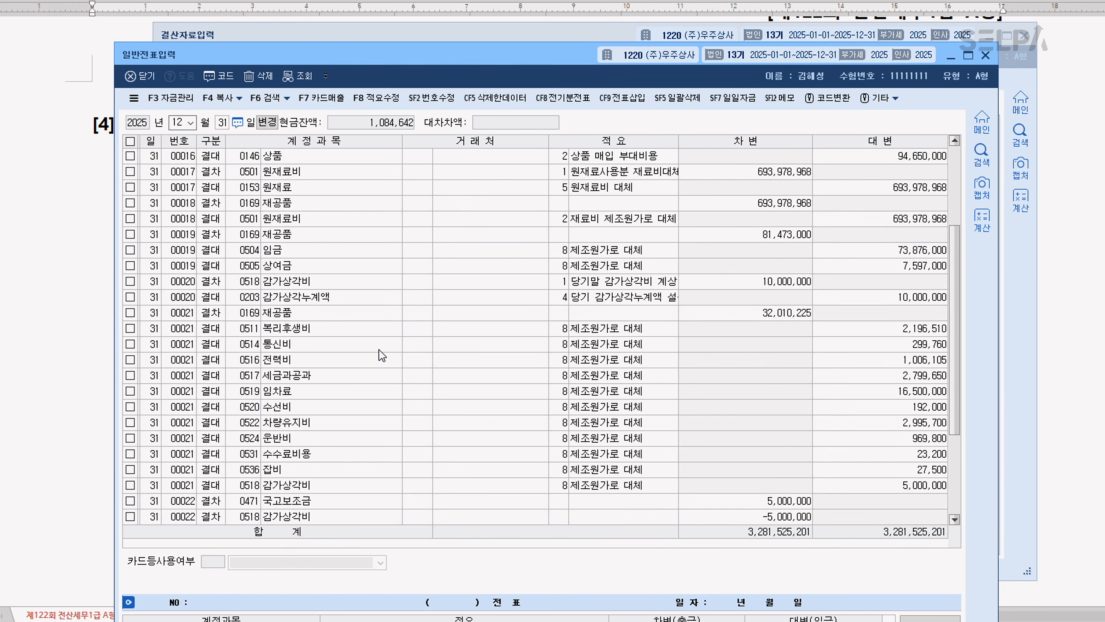
Review the December 31 vouchers for 감가상각비/감가상각누계액 and 국고보조금/감가상각비, and return to the exam document
click(321, 329)
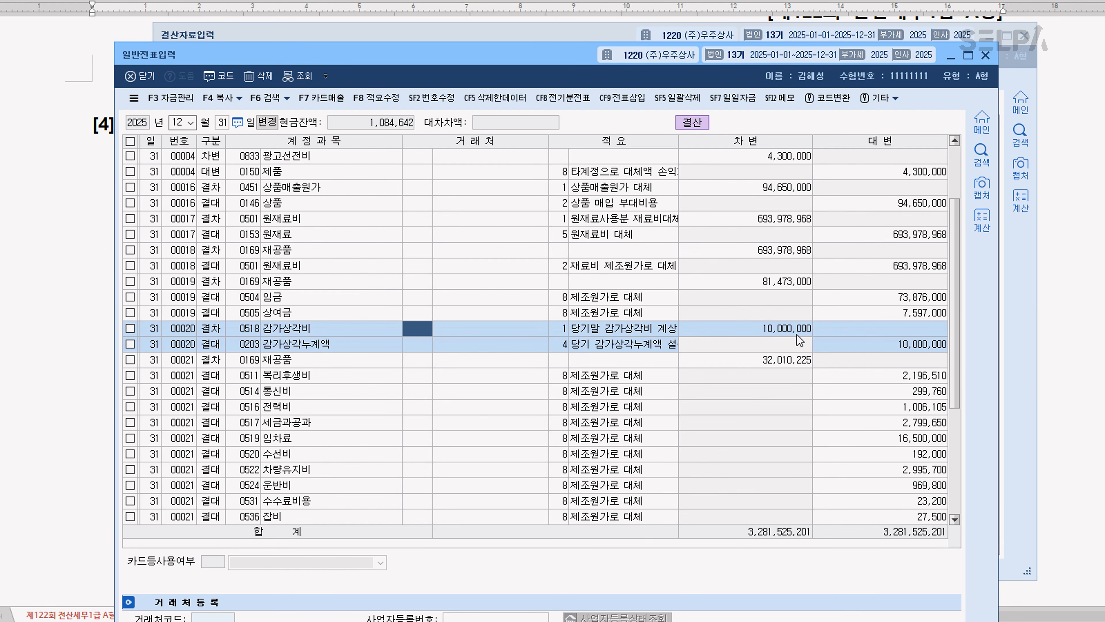
scroll(629, 358, down, 3)
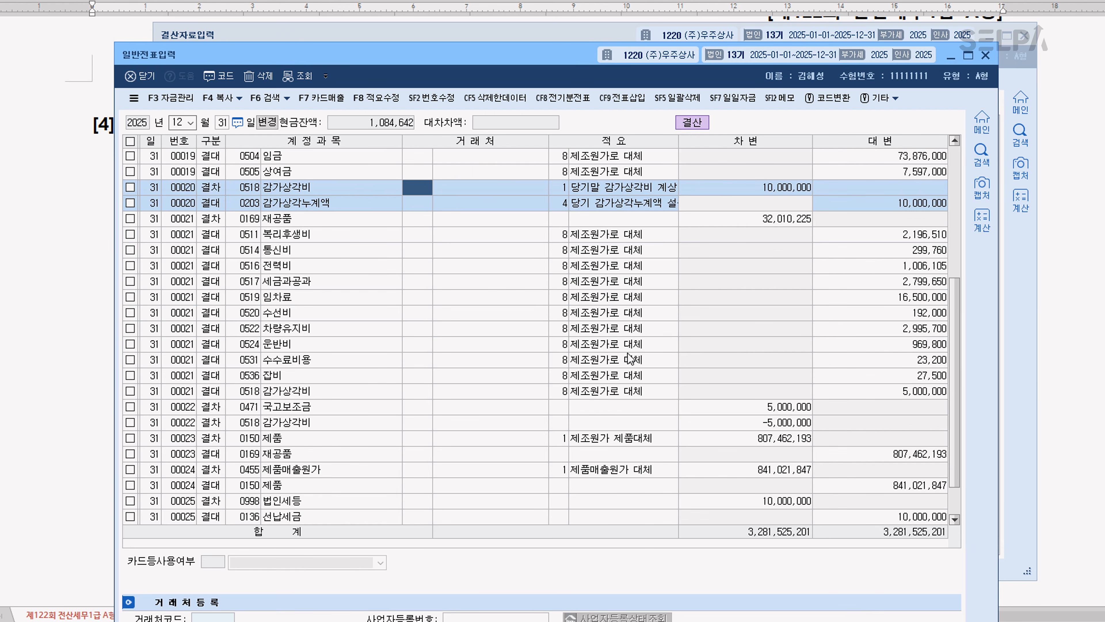
click(342, 408)
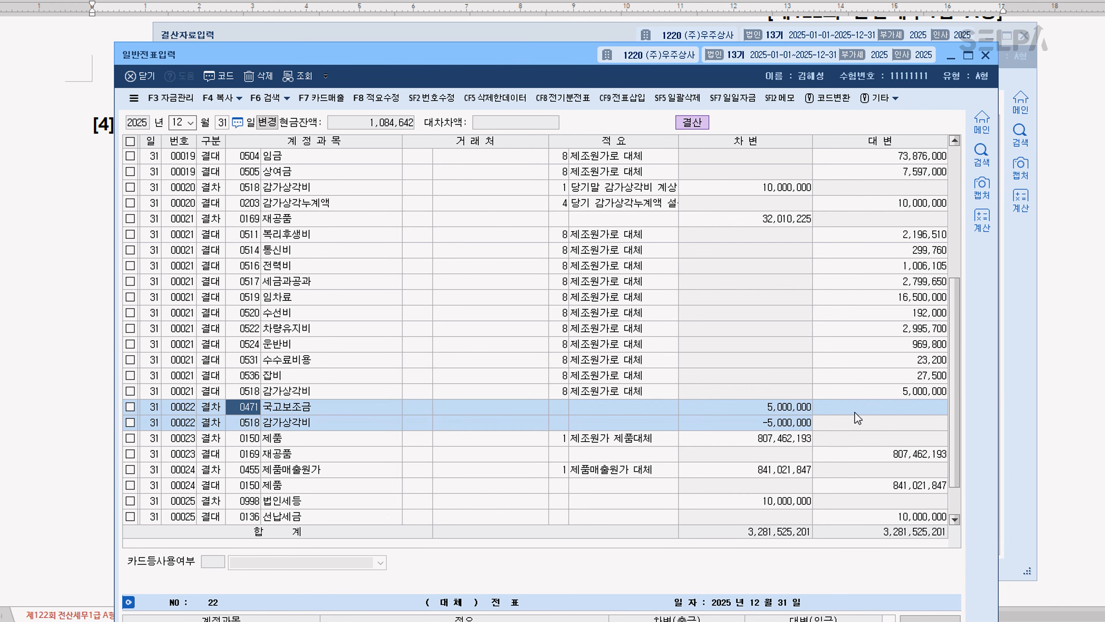
click(794, 422)
click(795, 422)
click(96, 269)
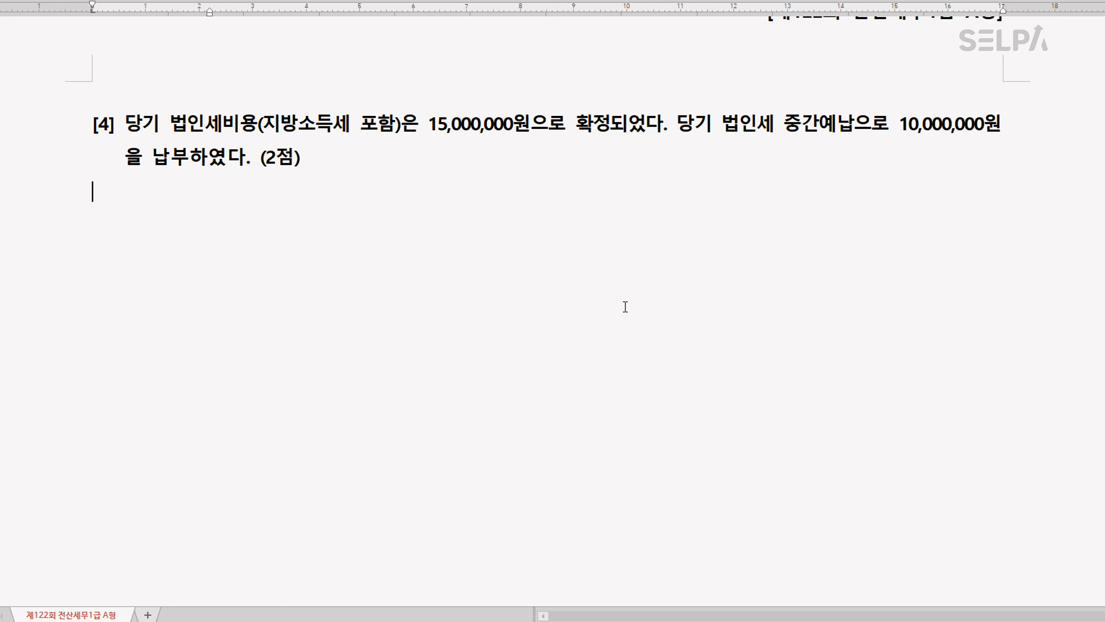
Below the calculation for question [3], write the debit lines 감가상각비 5,000,000 and 국고보조금 5,000,000
scroll(625, 306, up, 5)
scroll(585, 307, up, 4)
click(426, 379)
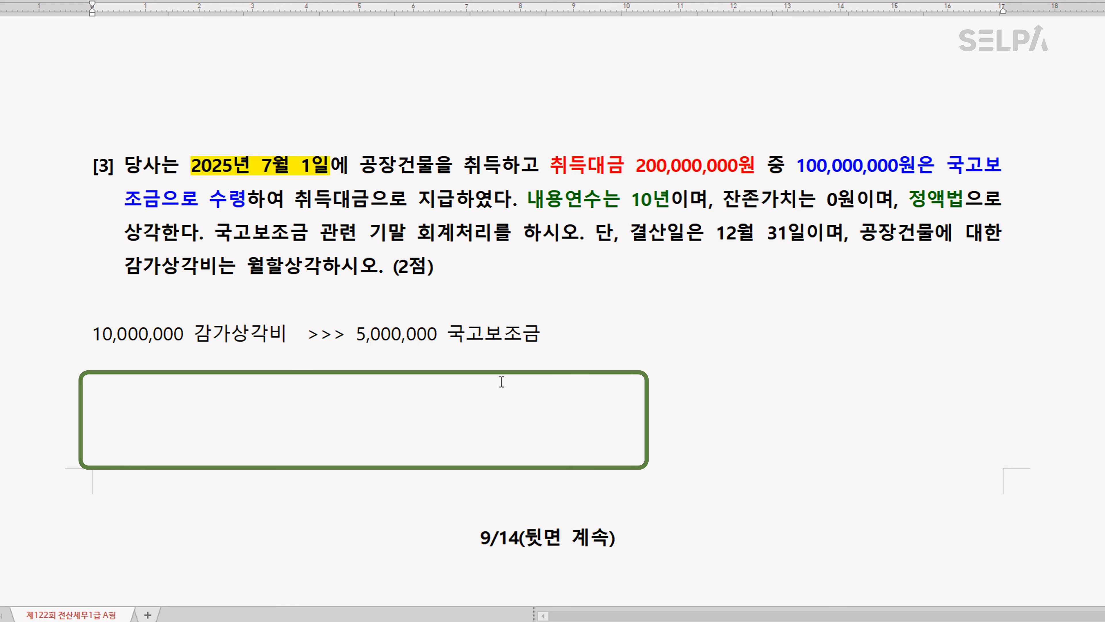
text(감가상각비)
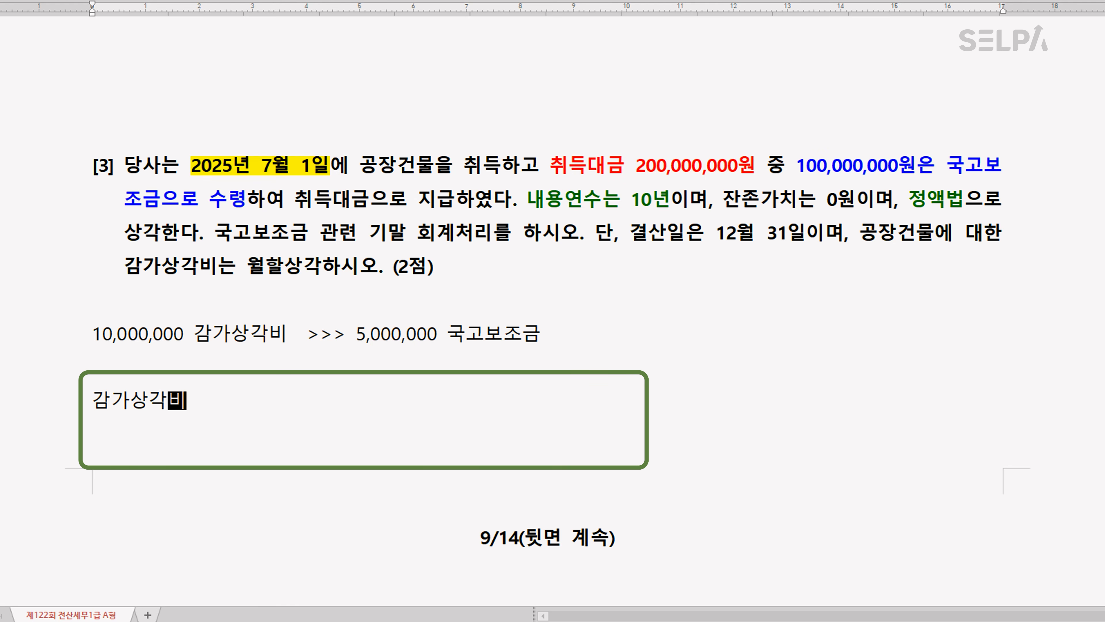
text(  5,000,000)
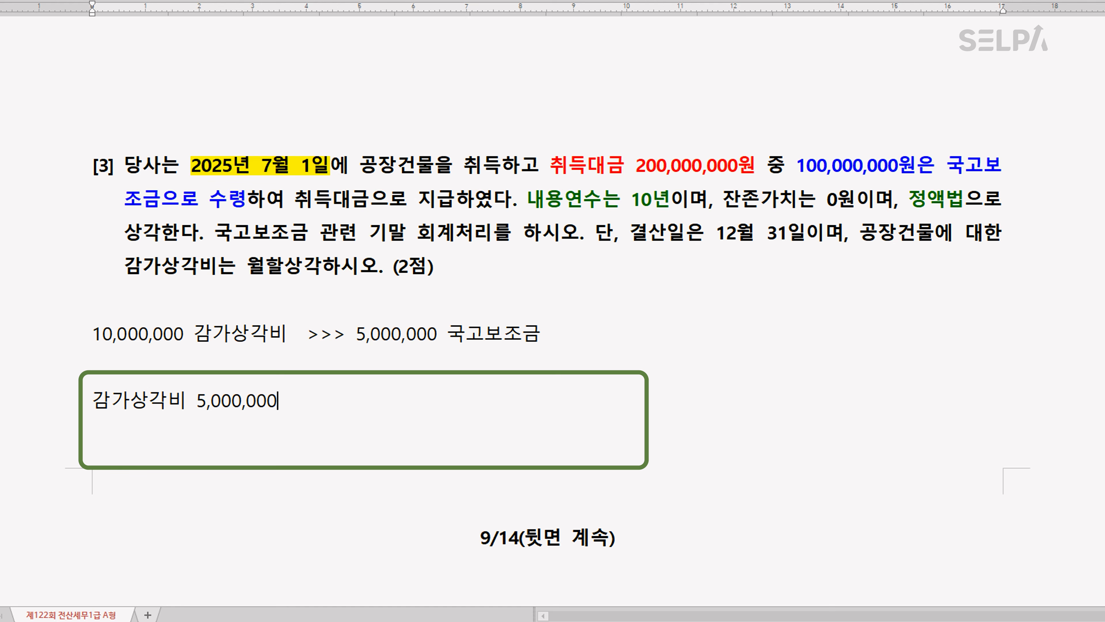
key(Return)
text(국고보족)
text(금 )
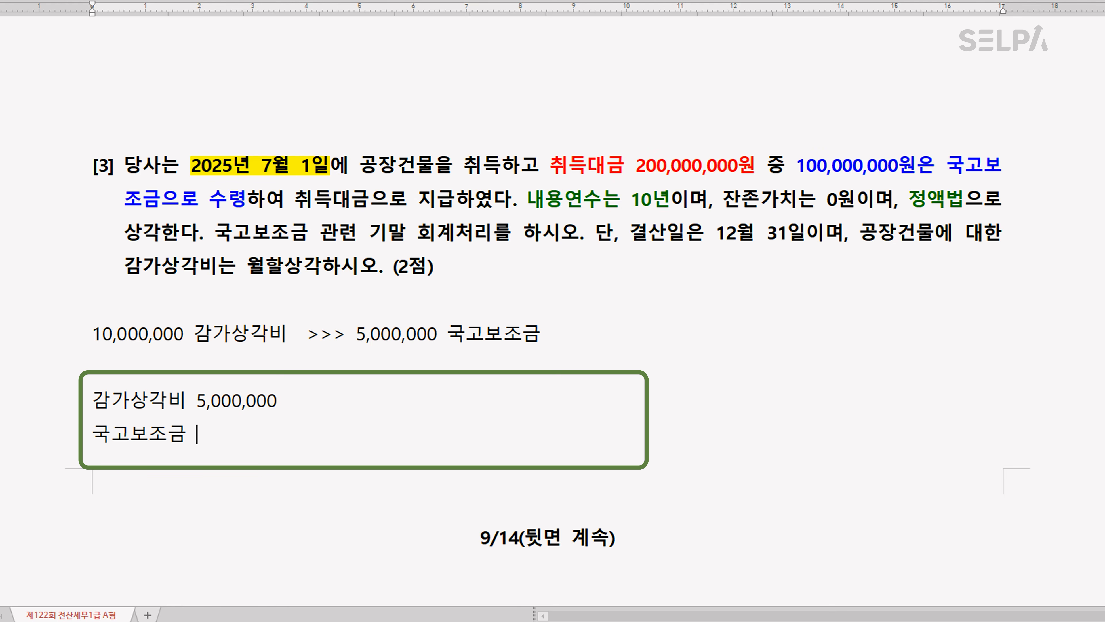
text( 5,000,000)
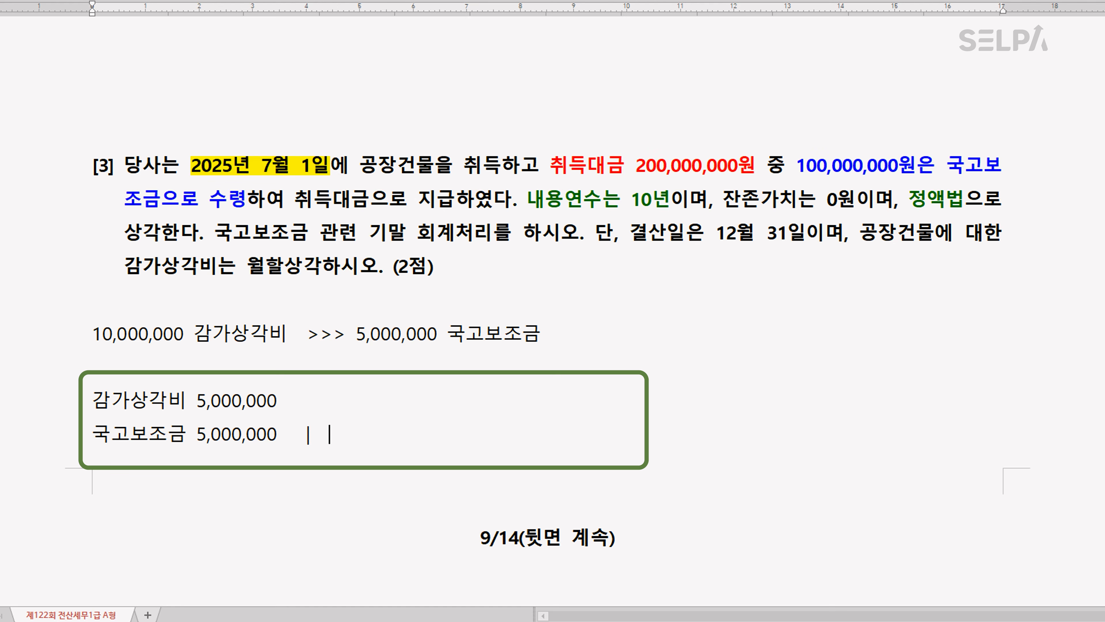
text(    |   감가상각ㄴ)
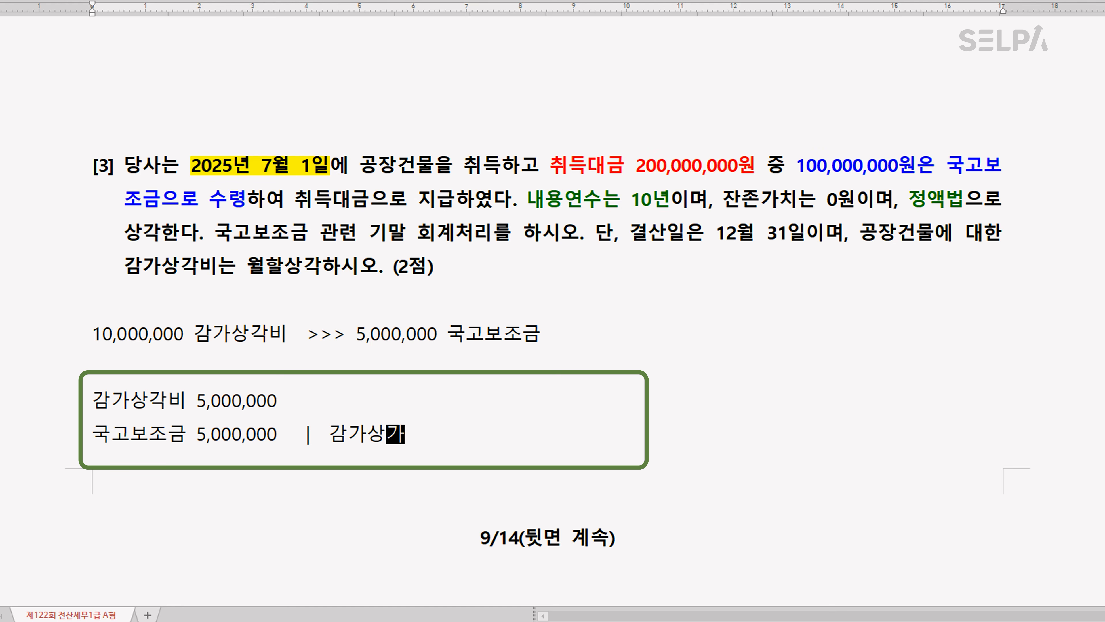
text(누계액 )
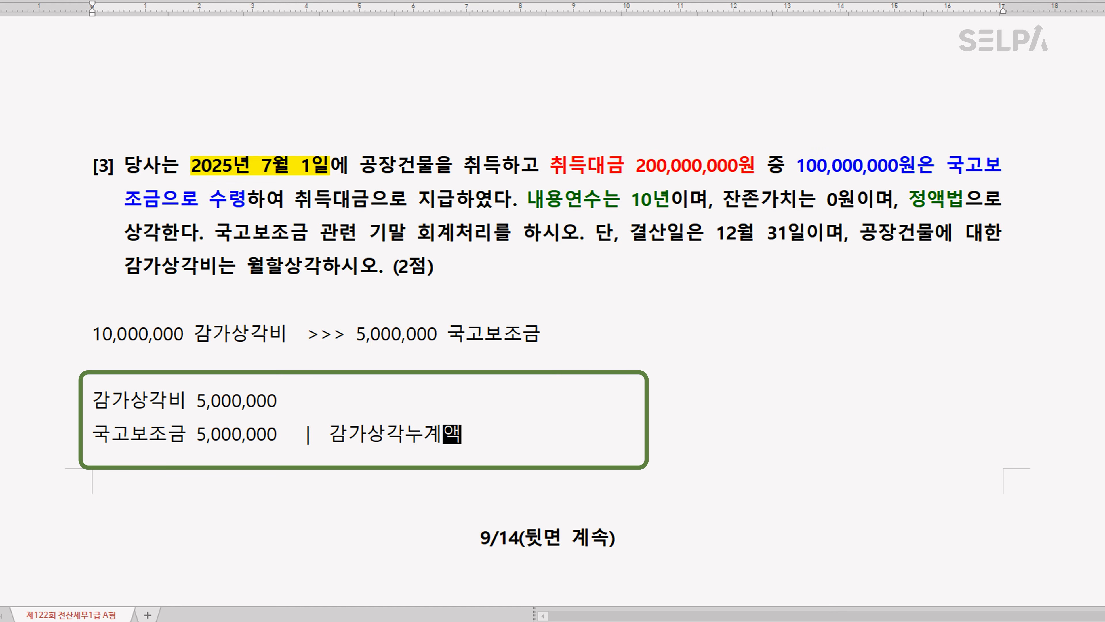
text(10,000,000)
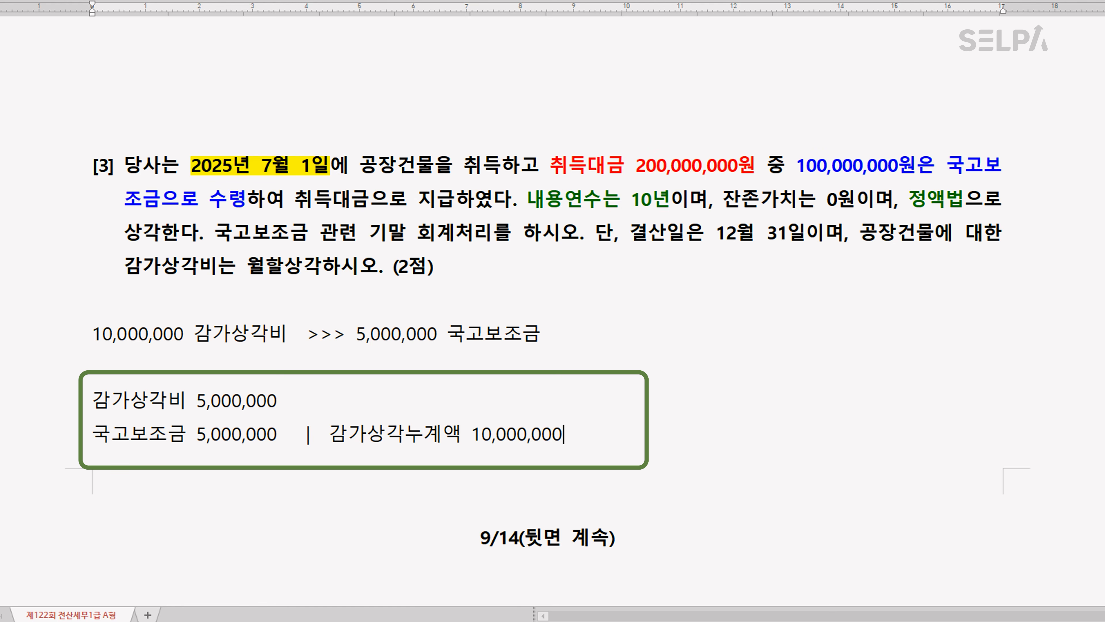
Add a | divider and the credit side 감가상각누계액 10,000,000 after the 국고보조금 line
drag(352, 401, 448, 435)
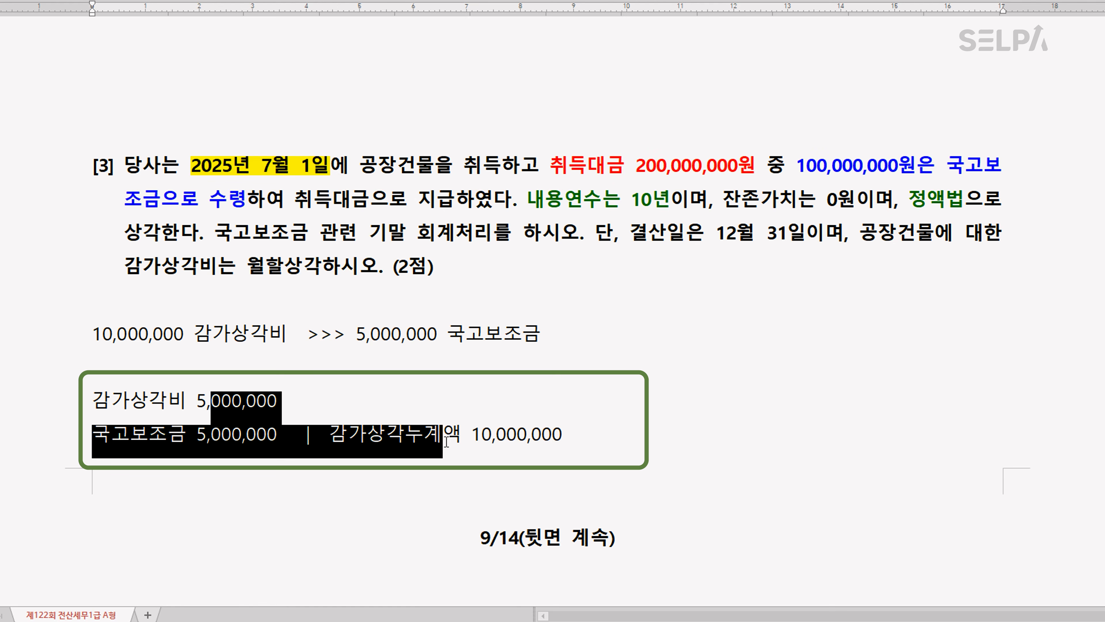
click(617, 447)
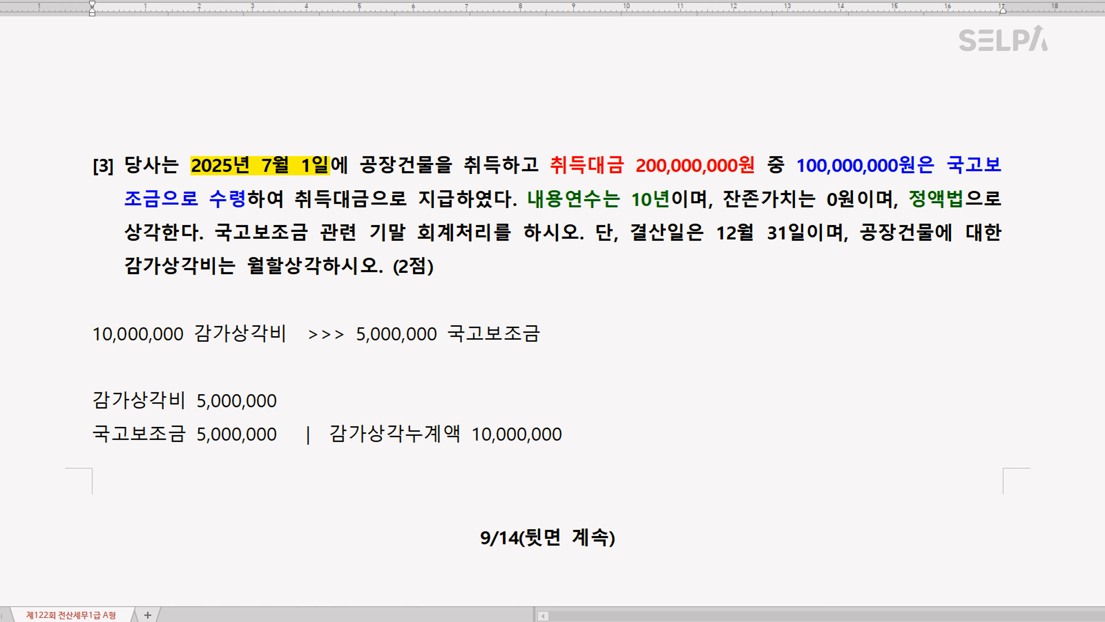
Compare the two 건물 amounts under 일반감가상각비 and 일반감가상각비(보조금상계) in 결산자료입력, and return to the exam document
key(alt+Tab)
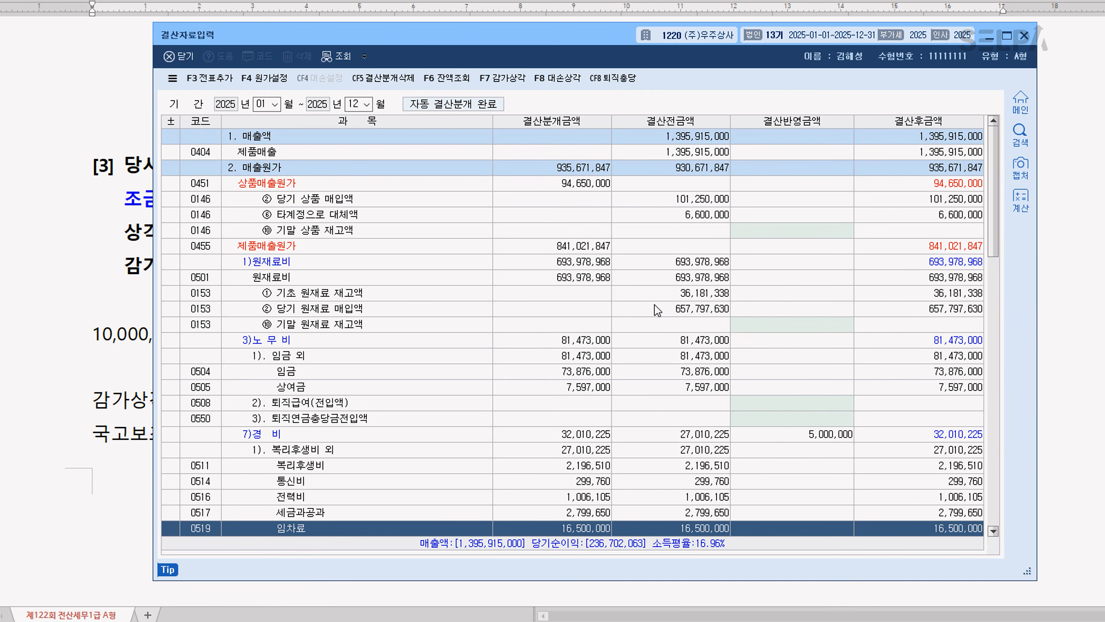
scroll(730, 338, down, 5)
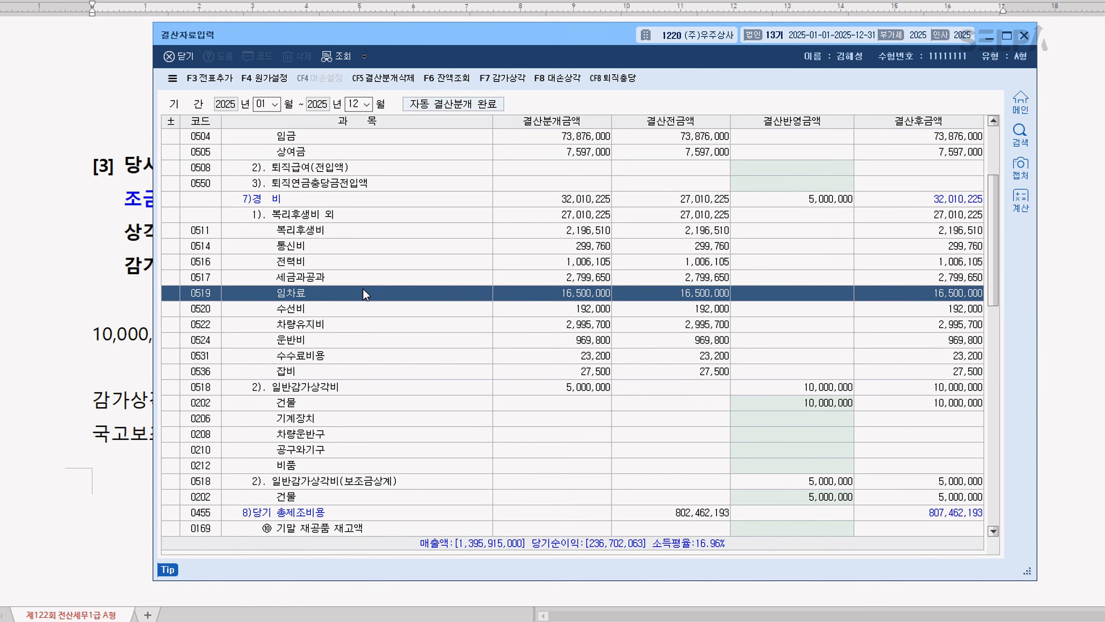
click(347, 403)
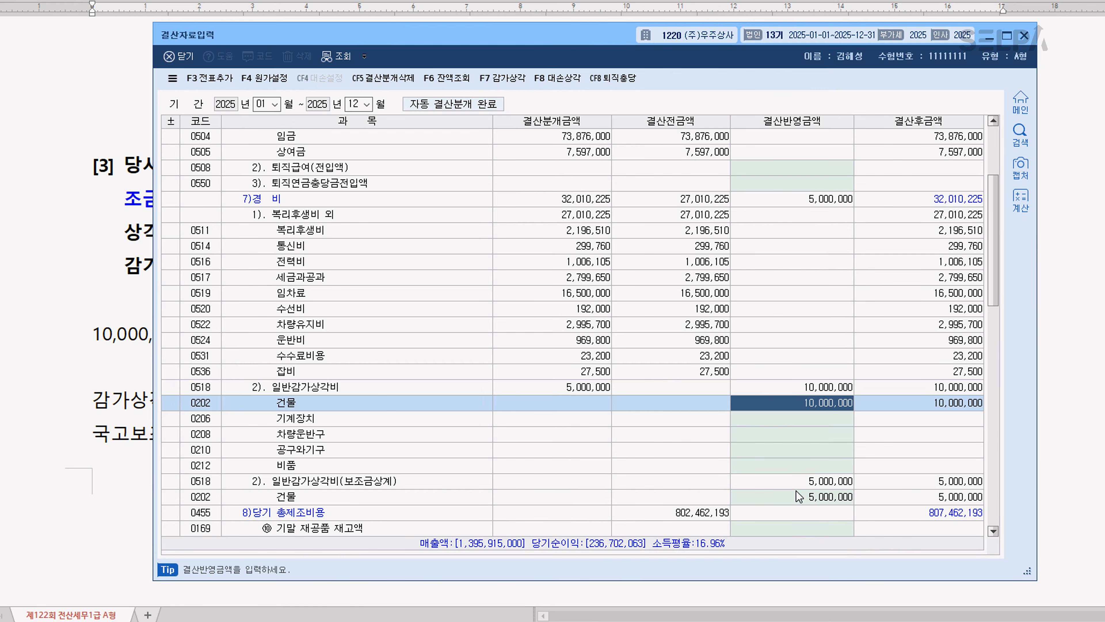
click(798, 482)
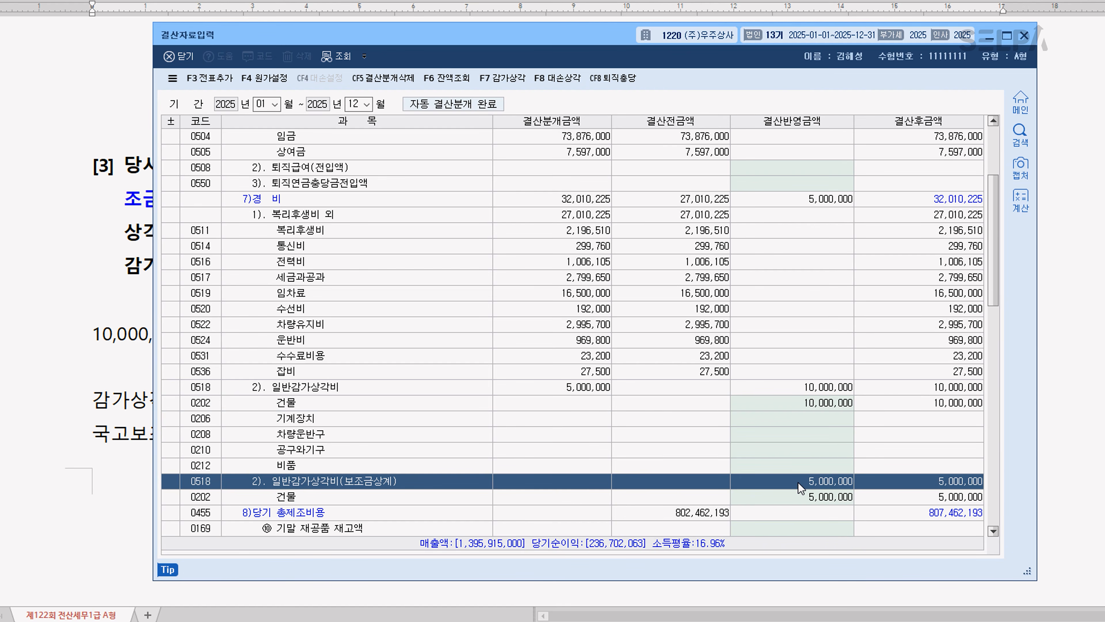
click(816, 494)
click(816, 403)
click(817, 499)
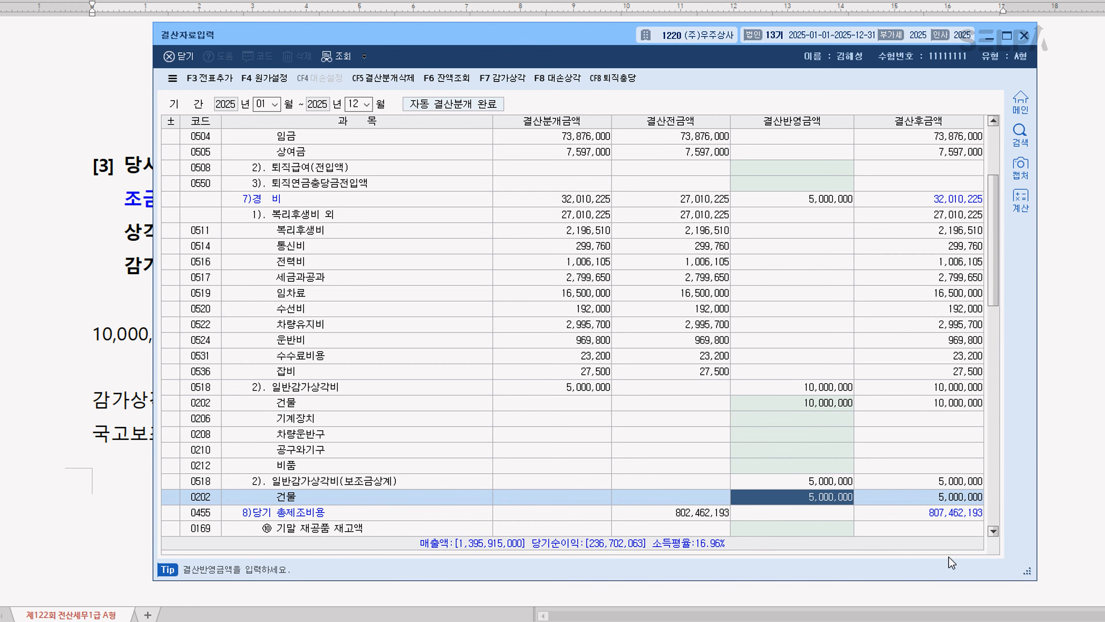
key(Escape)
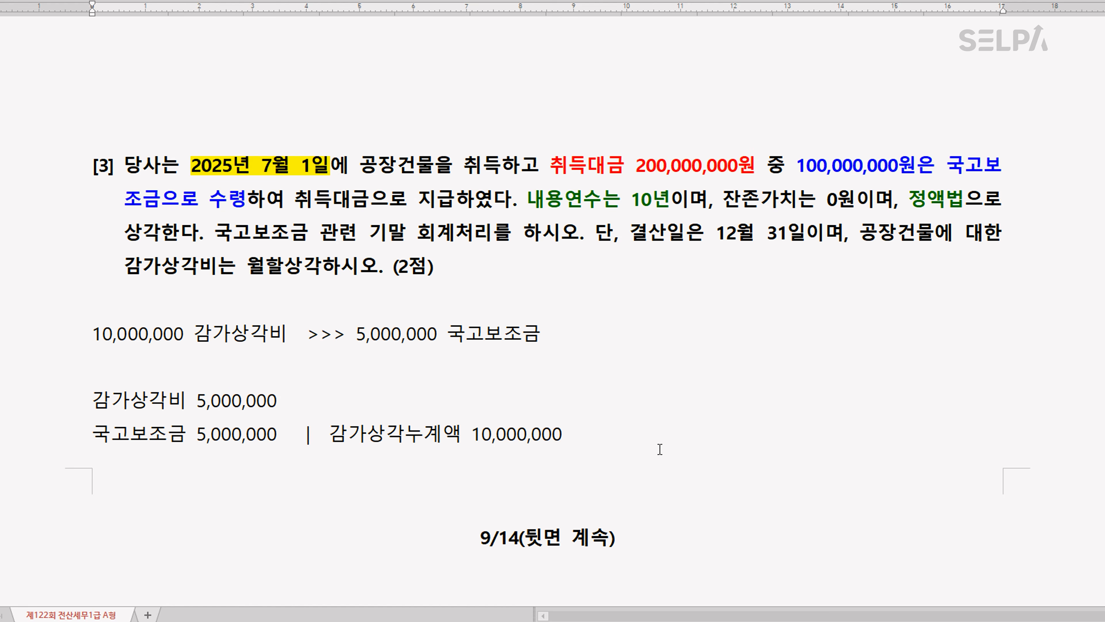
Color the employee's name and 사번 blue in the text of 문제4 question [1]
scroll(630, 435, down, 15)
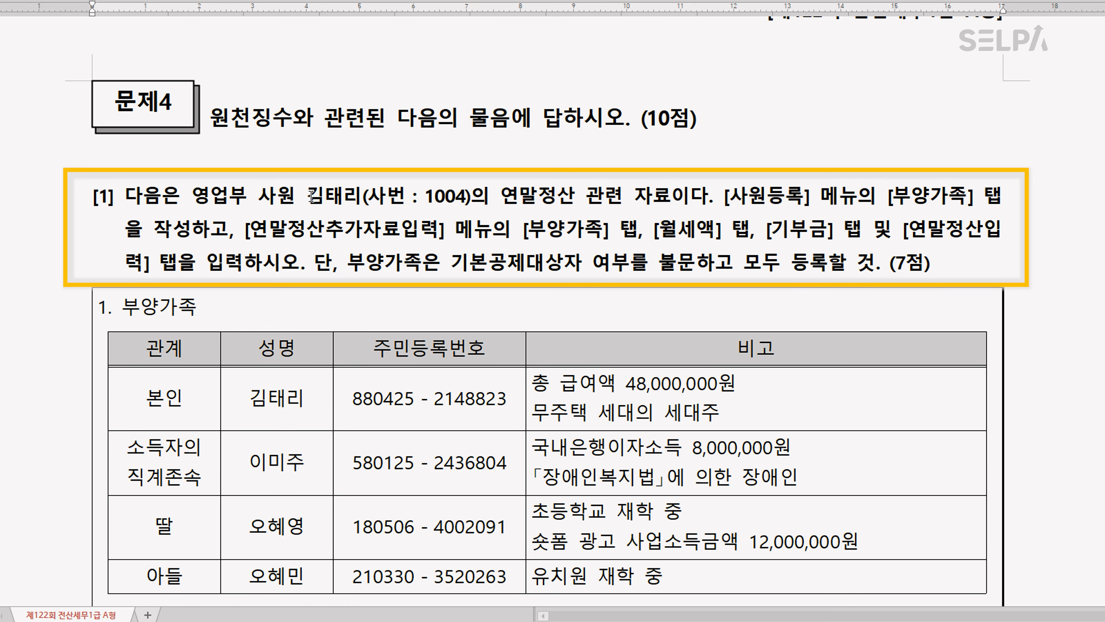
drag(312, 196, 473, 215)
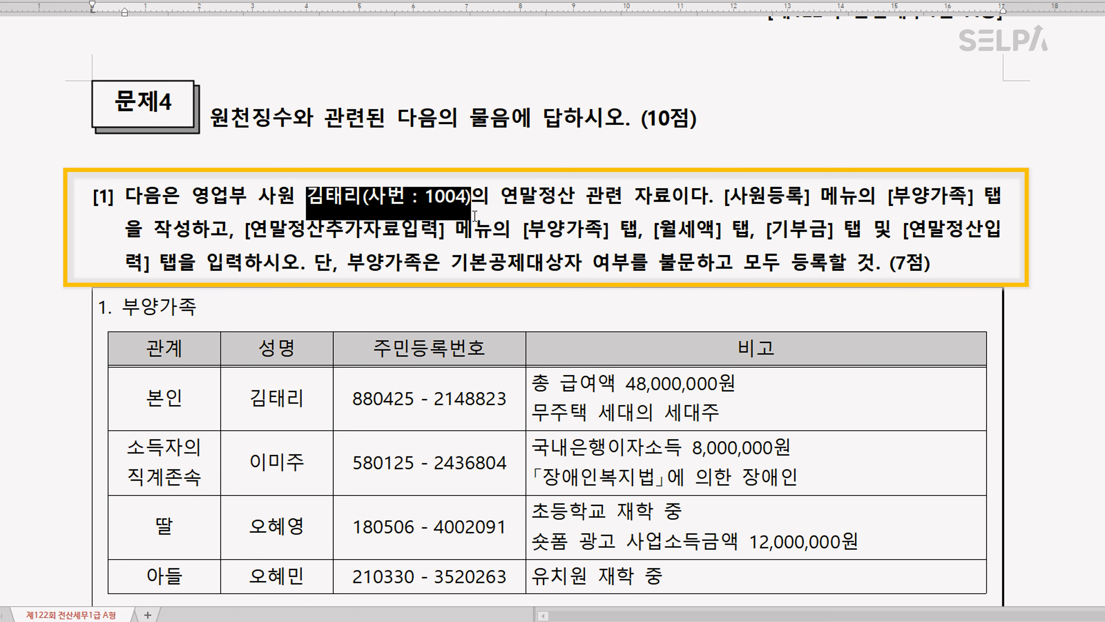
click(684, 210)
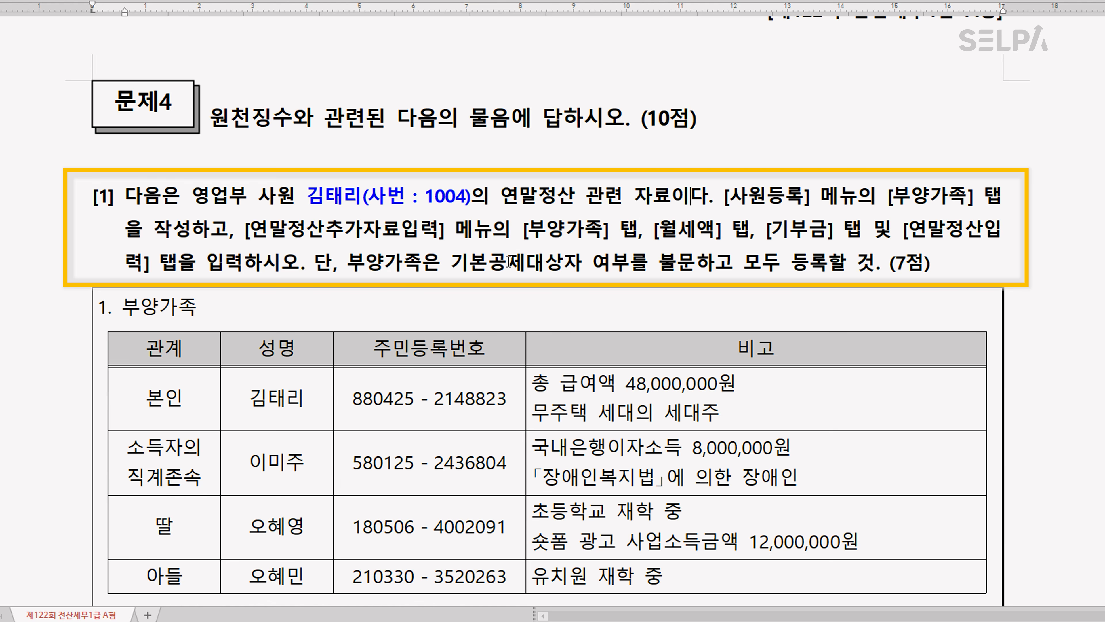
In the 부양가족 table, color the first digit after the hyphen of the 본인 row's 주민등록번호 red
scroll(509, 261, down, 4)
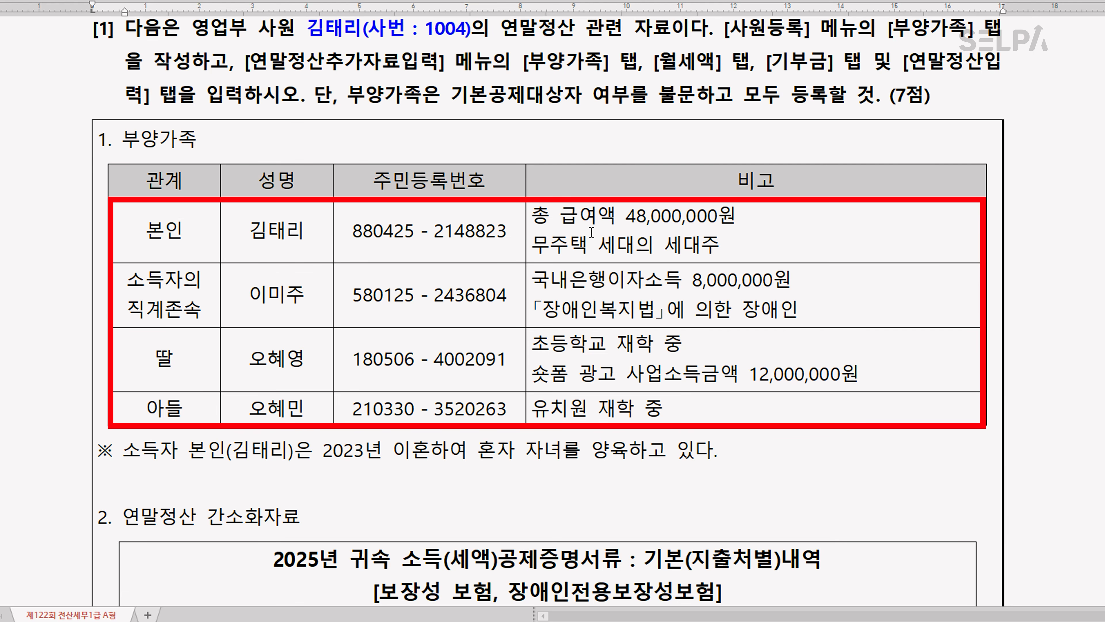
drag(435, 235, 441, 234)
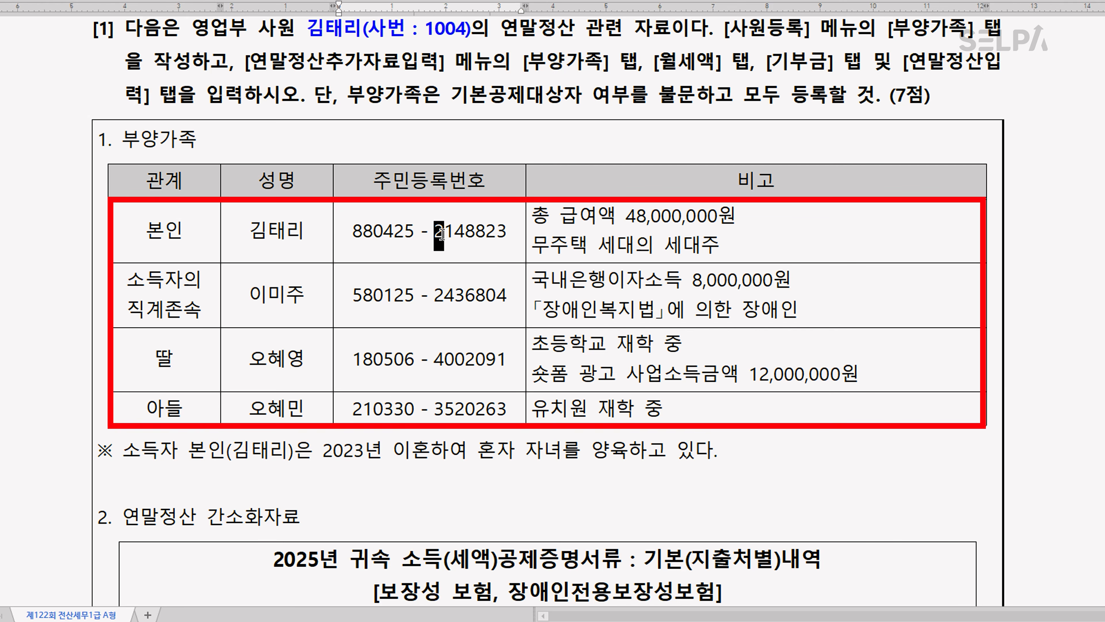
key(ctrl+m)
key(r)
click(467, 243)
Add the note 한부모 on a new line under 본인 in the 관계 column and color it red
click(226, 374)
click(214, 226)
key(Return)
text(한부모)
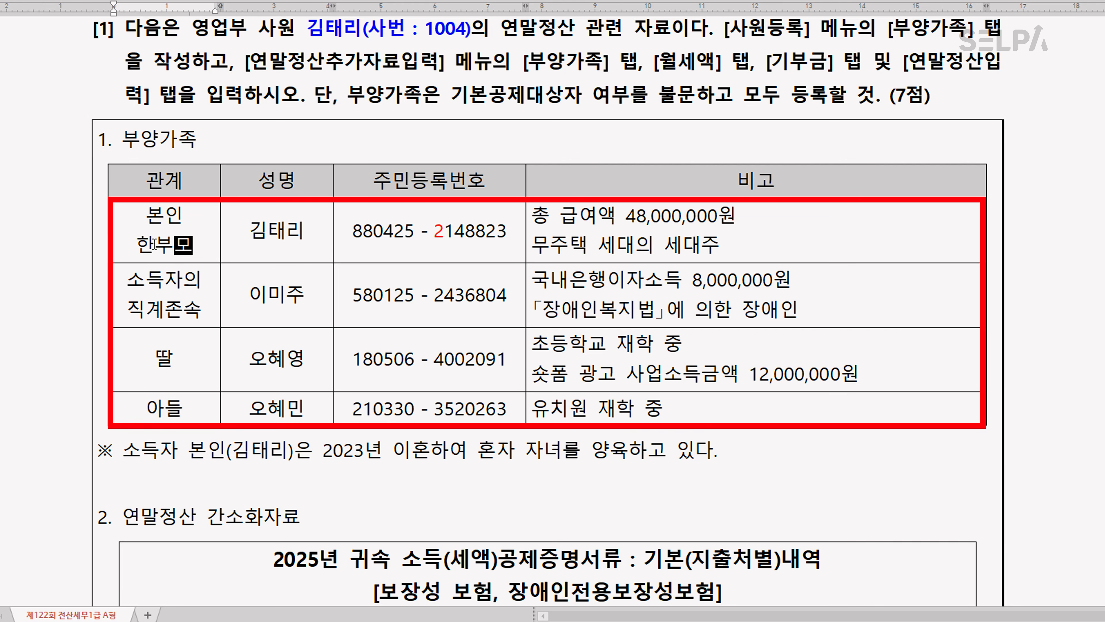
key(shift+Home)
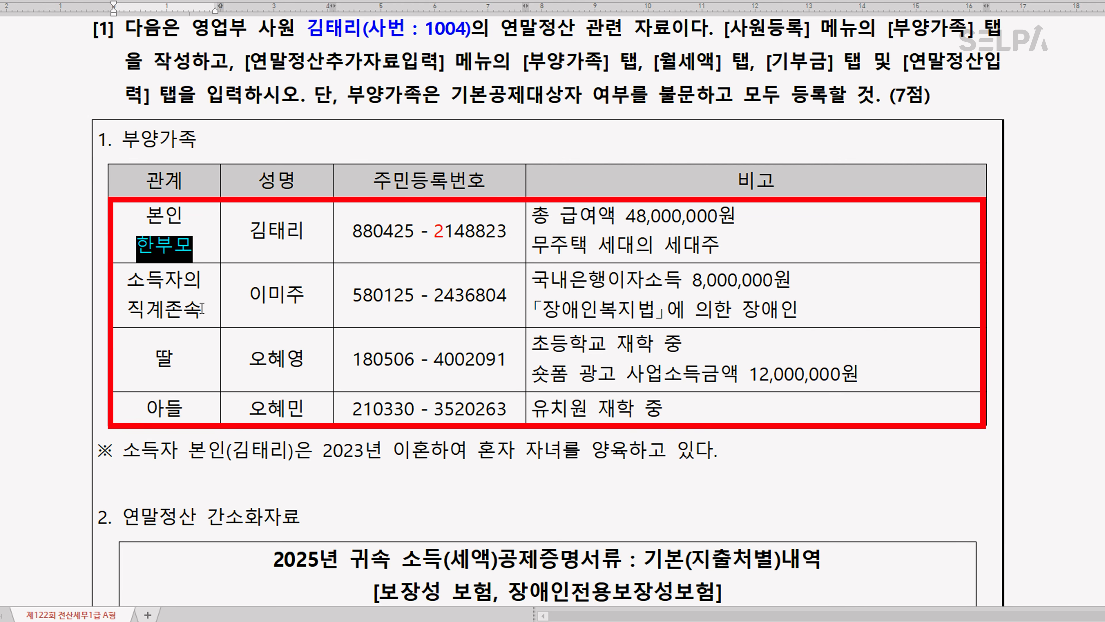
click(202, 309)
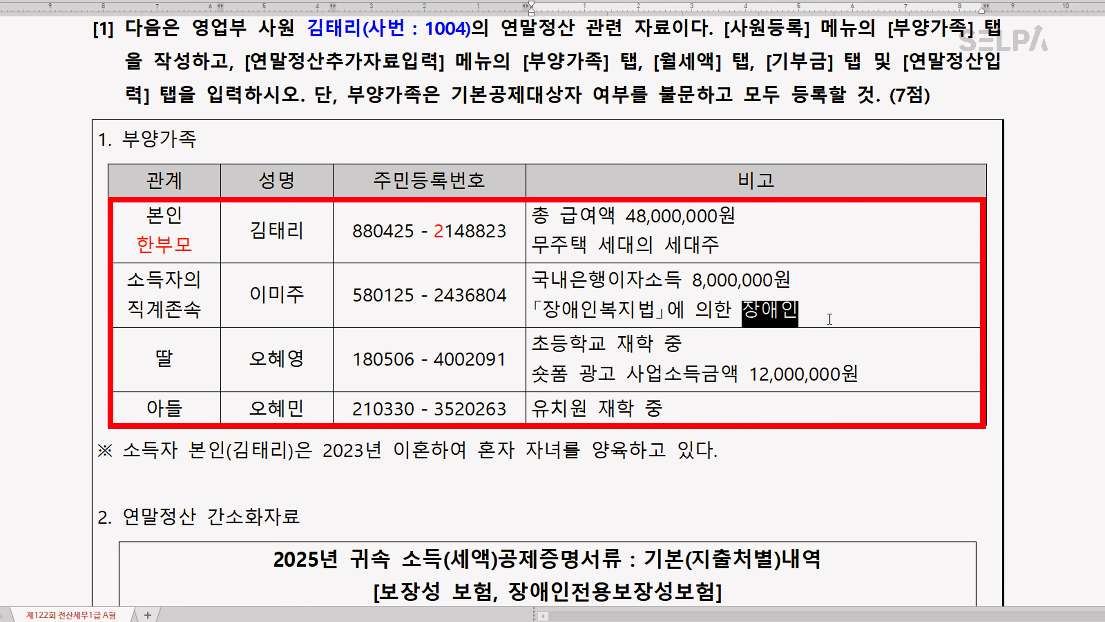
Color the word 장애인 blue in the 비고 cell of the 소득자의 직계존속 row
key(ctrl+m)
key(b)
click(479, 373)
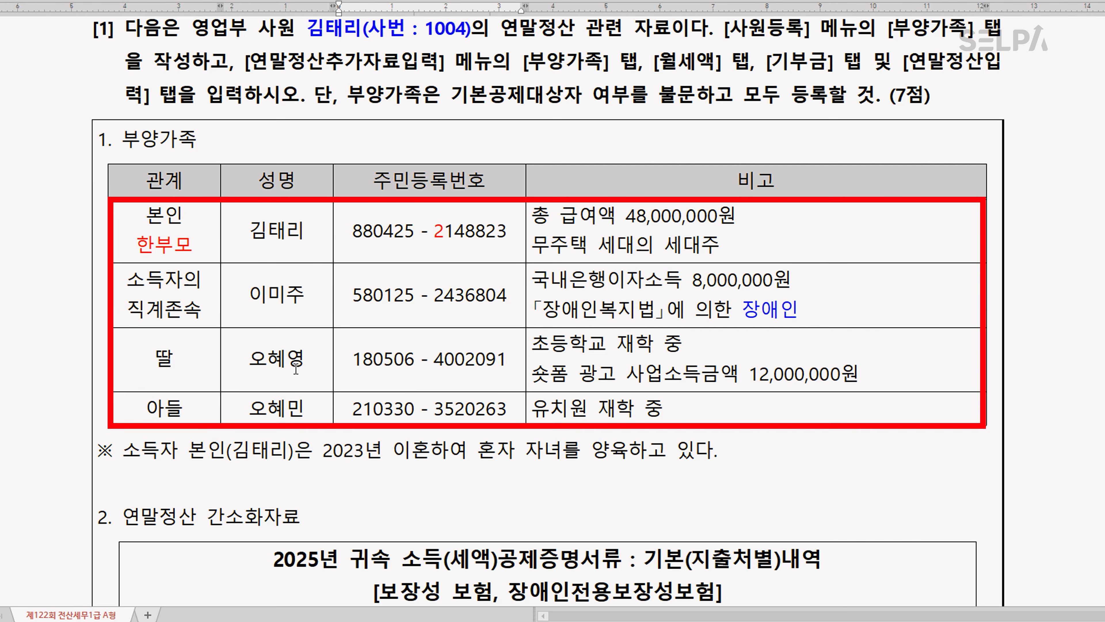
Color 사업소득금액 12,000,000원 red in the 비고 cell of the 딸 row
drag(627, 375, 883, 377)
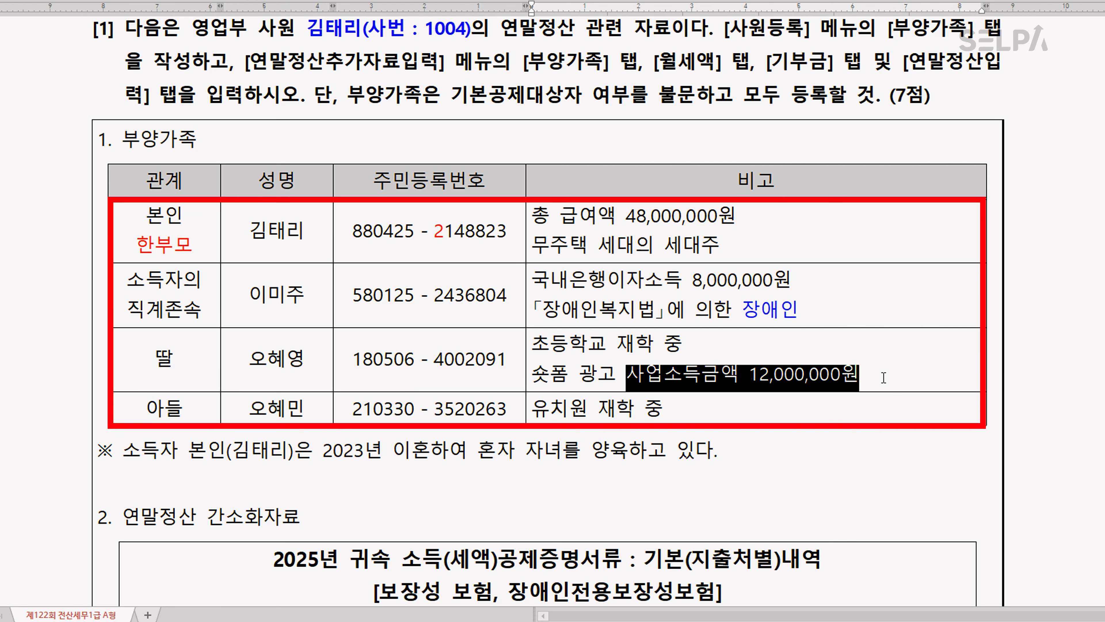
key(ctrl+m)
key(r)
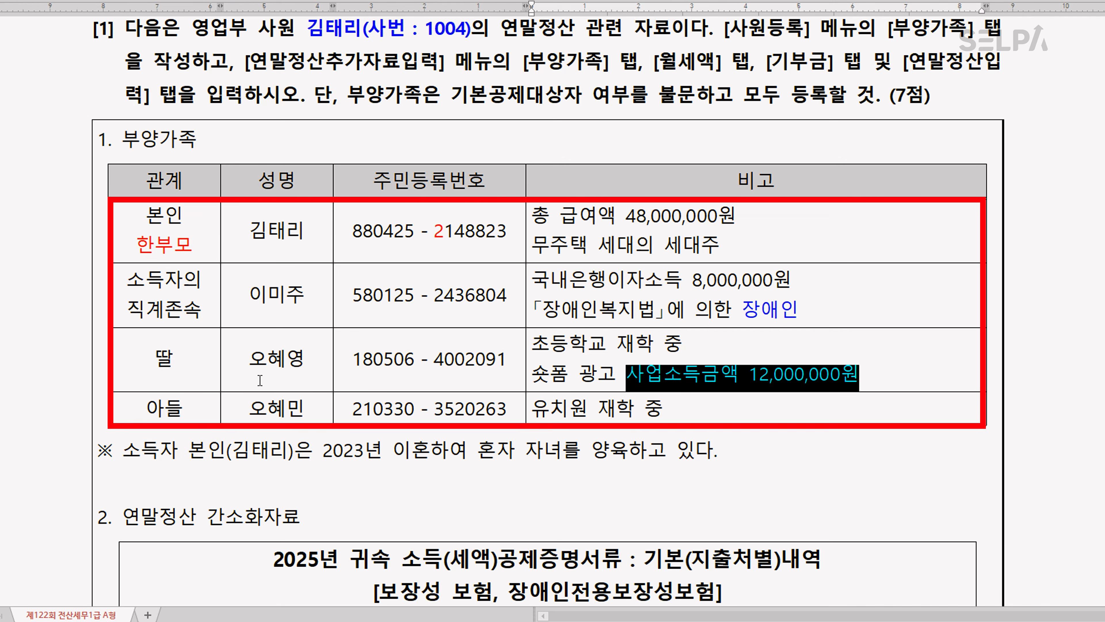
Strike through 딸 in the 관계 column and check the 아들 row's details
drag(155, 363, 186, 363)
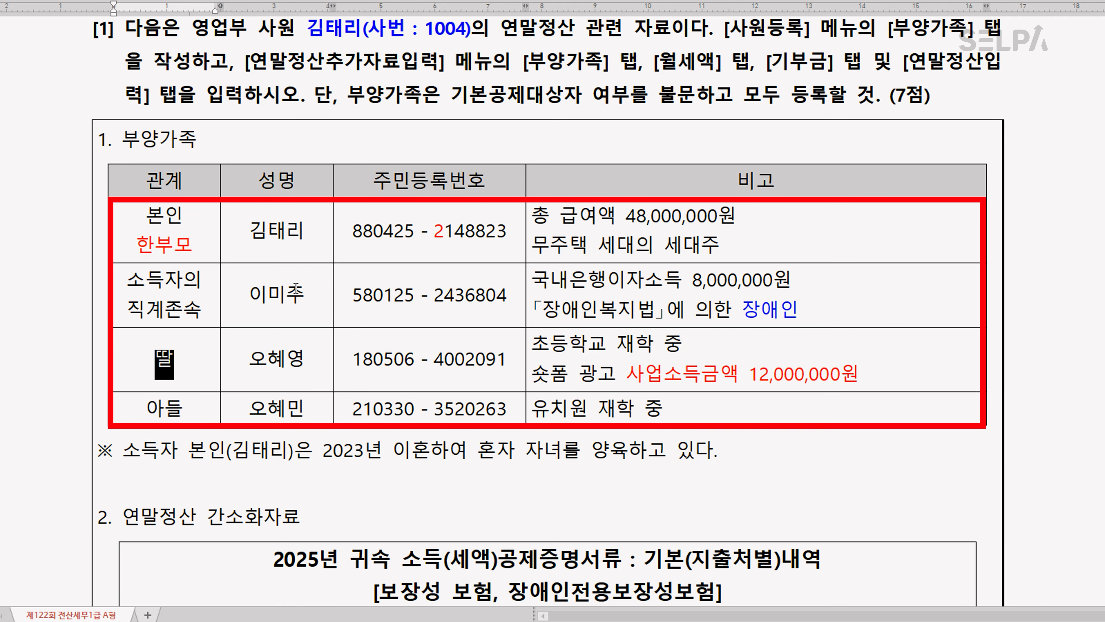
click(326, 450)
click(314, 414)
click(616, 401)
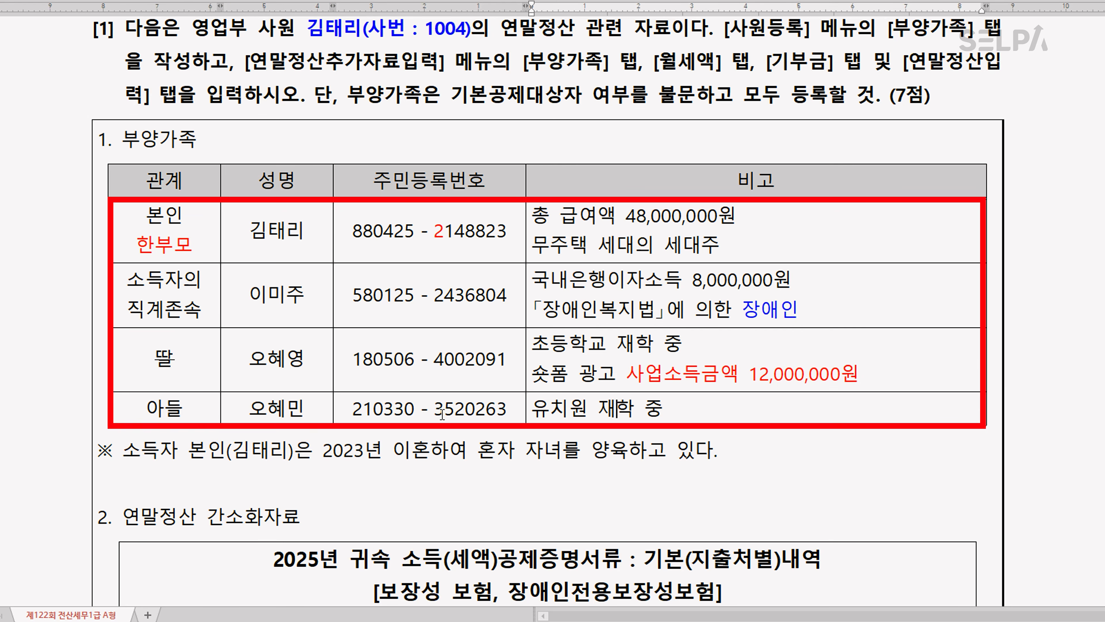
click(442, 415)
click(586, 477)
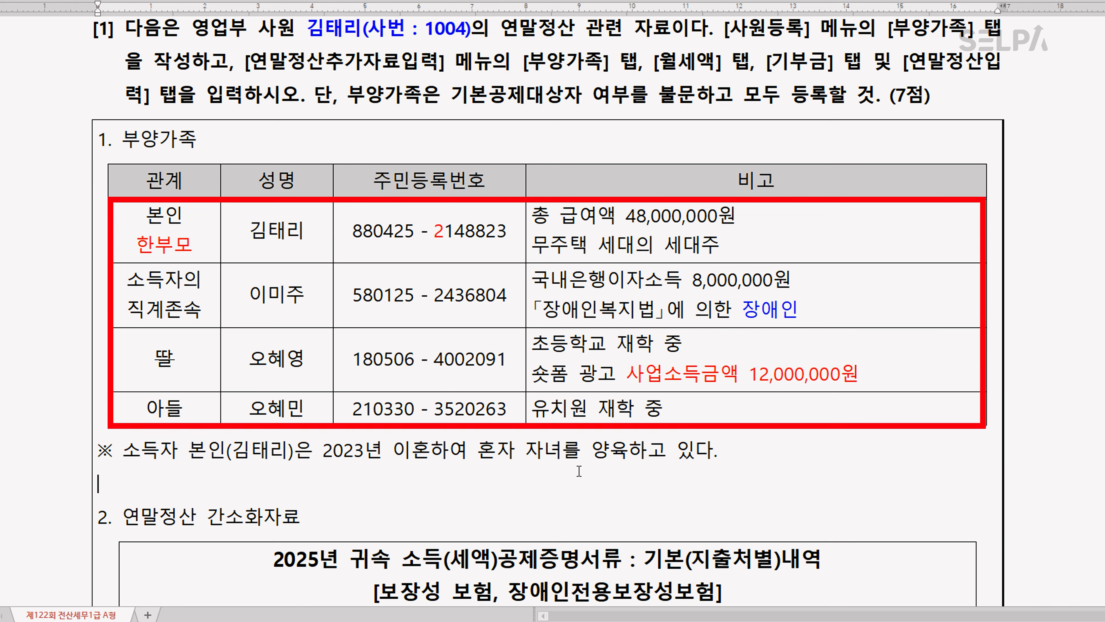
Switch to KcLep, open 연말정산추가자료입력 and load the listed employee from the code help
click(330, 620)
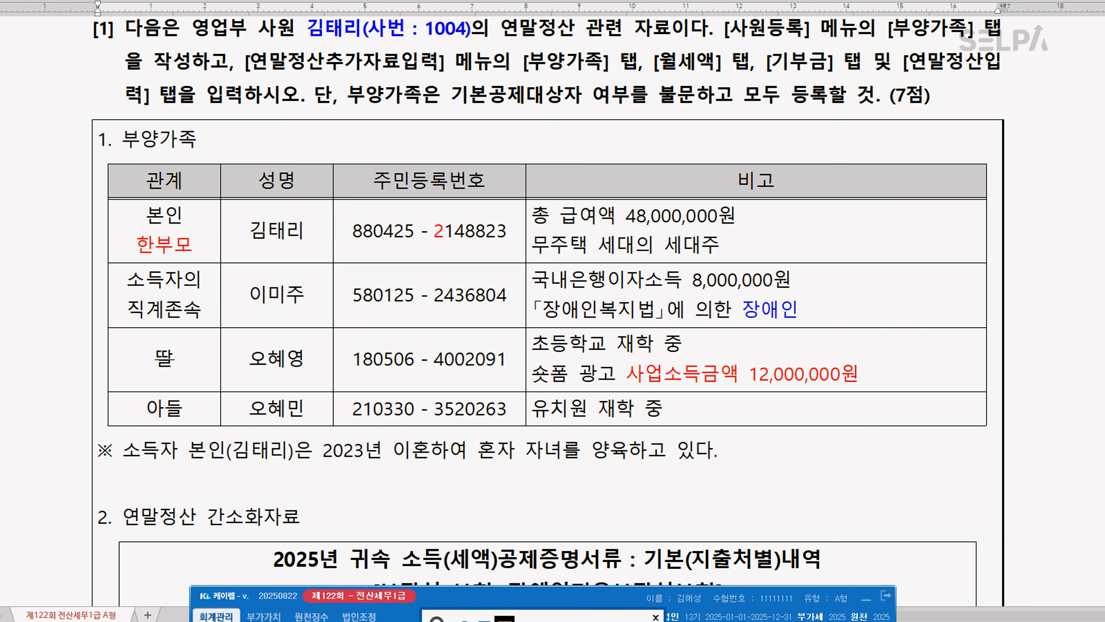
key(ctrl+Return)
text(ㅇㅁㅈ)
key(Return)
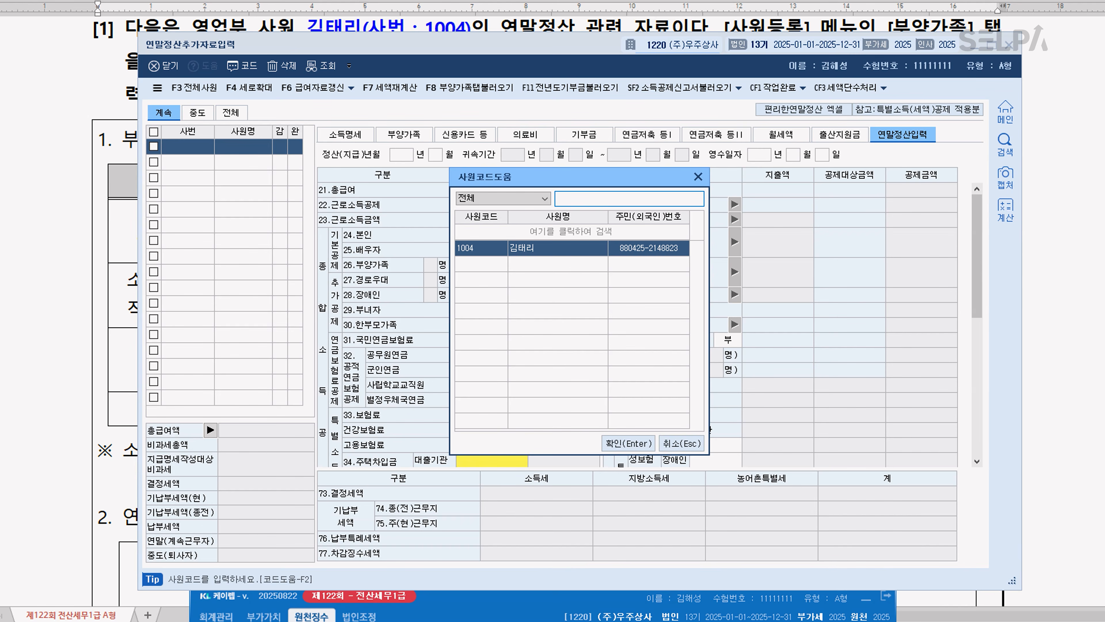
key(Return)
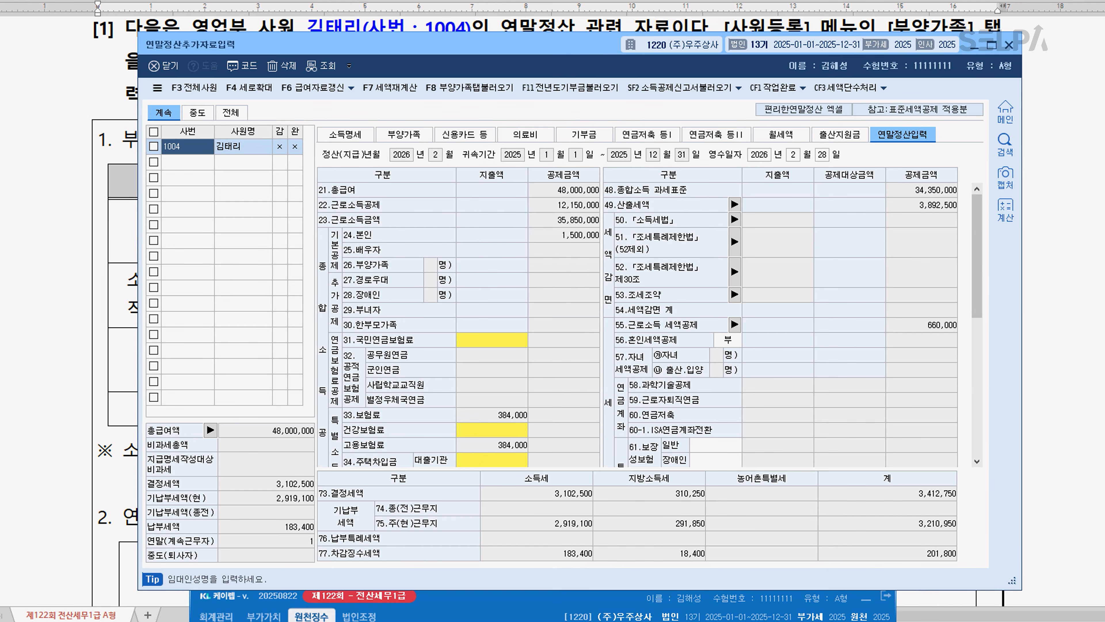
Show the 부양가족 data beside the exam table and mark the 본인 row as 한부모 with 1:여
click(404, 134)
drag(491, 43, 458, 249)
scroll(549, 159, down, 2)
scroll(550, 159, down, 2)
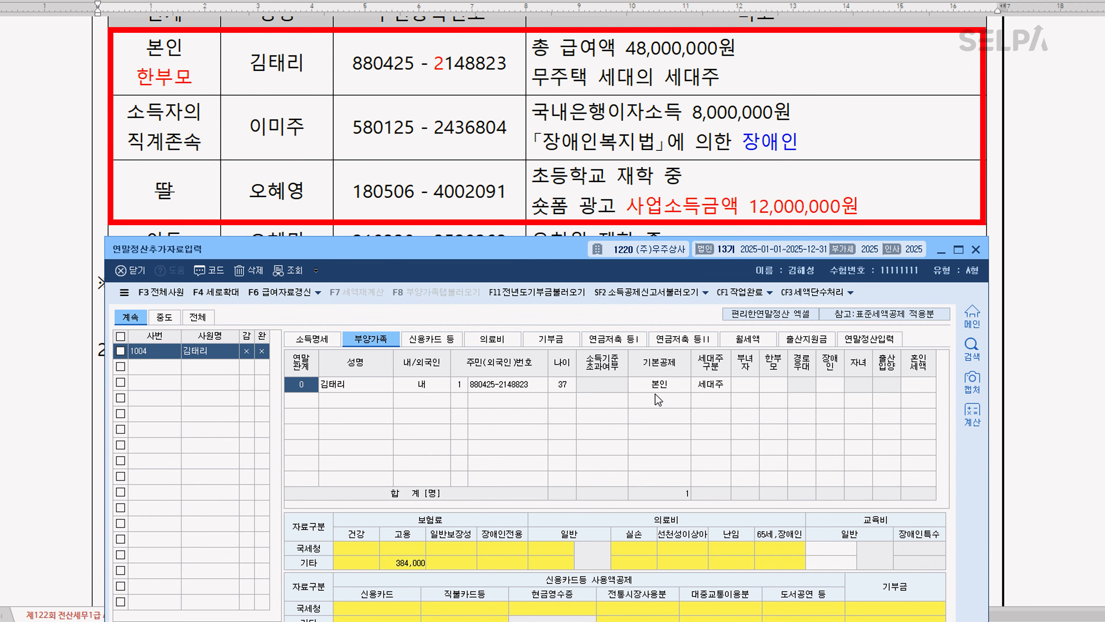
click(773, 384)
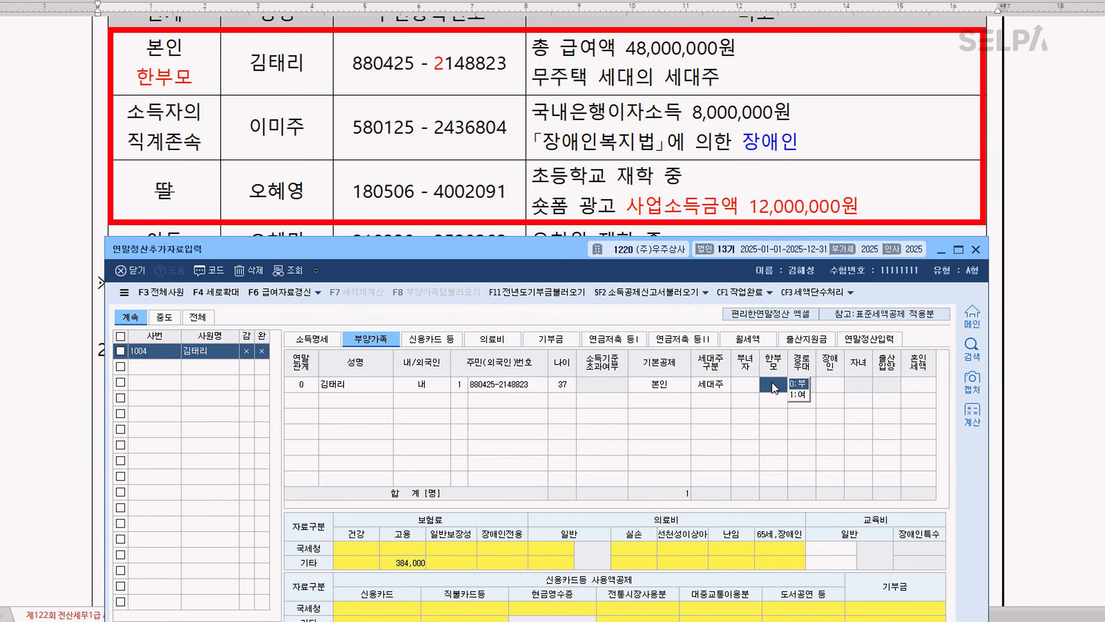
click(804, 404)
Add the 직계존속 as a dependent with 연말관계 1, her name and resident registration number, leaving 소득기준 초과여부 unset
click(309, 401)
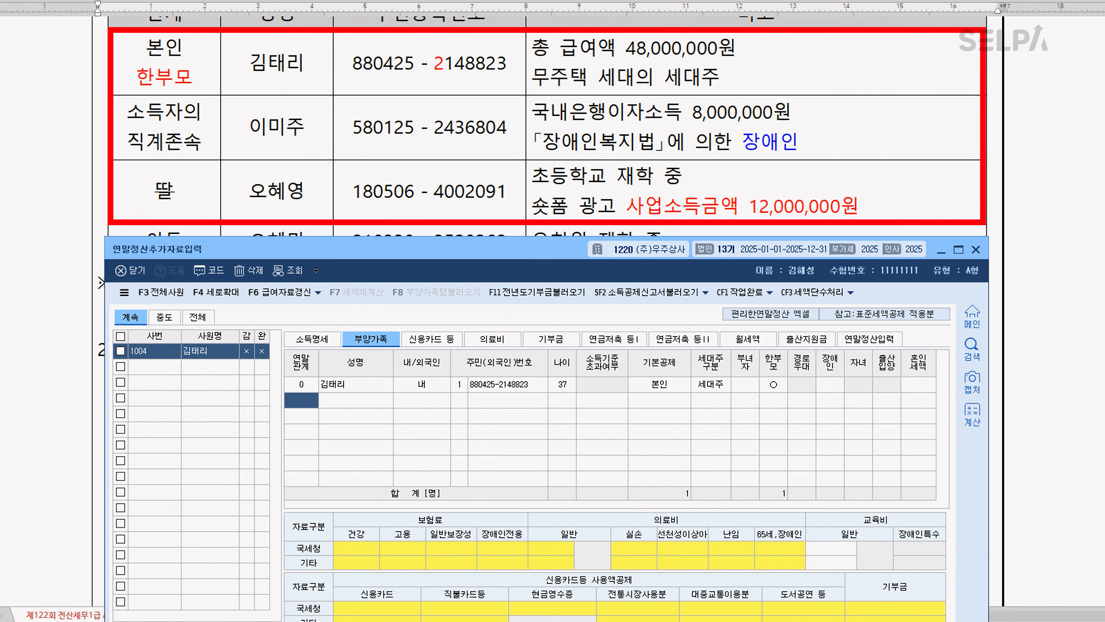
text(1)
key(Return)
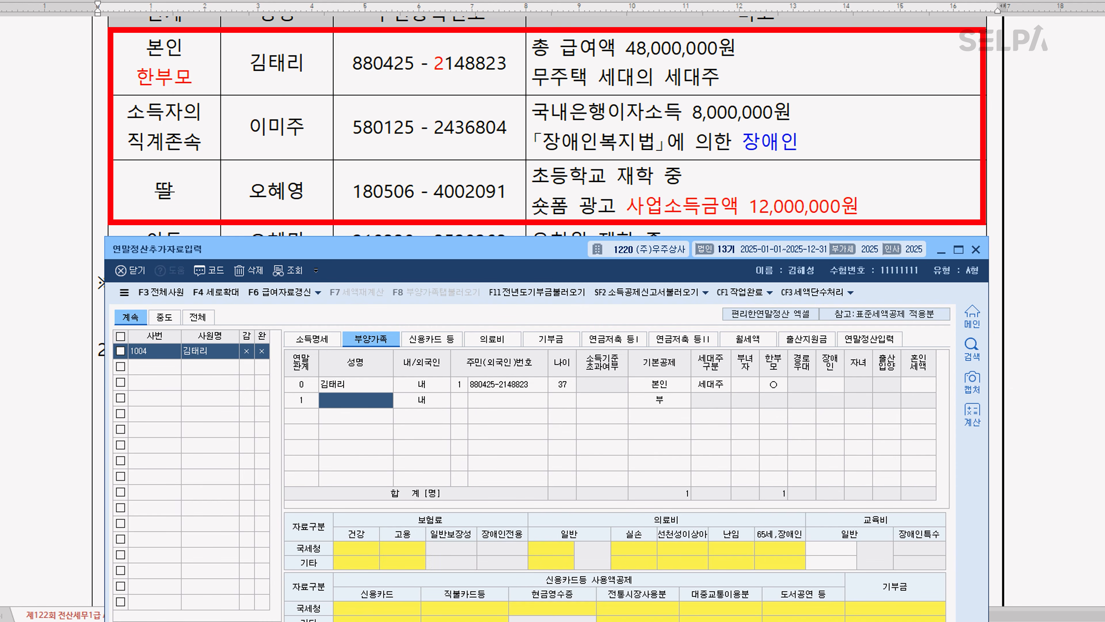
key(Return)
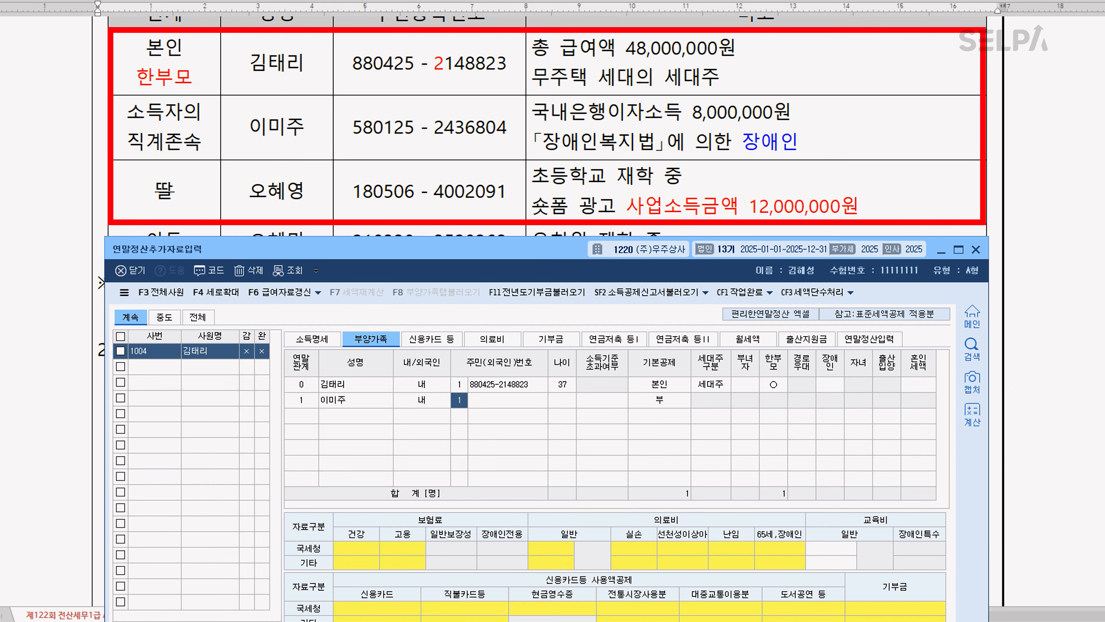
key(Return)
key(Return)
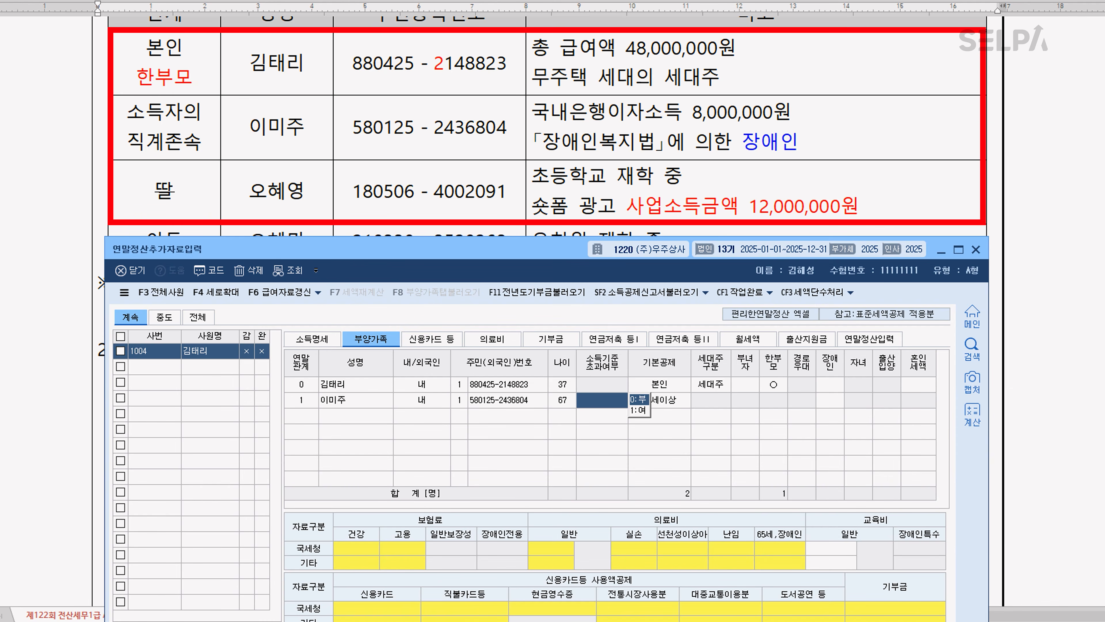
key(Return)
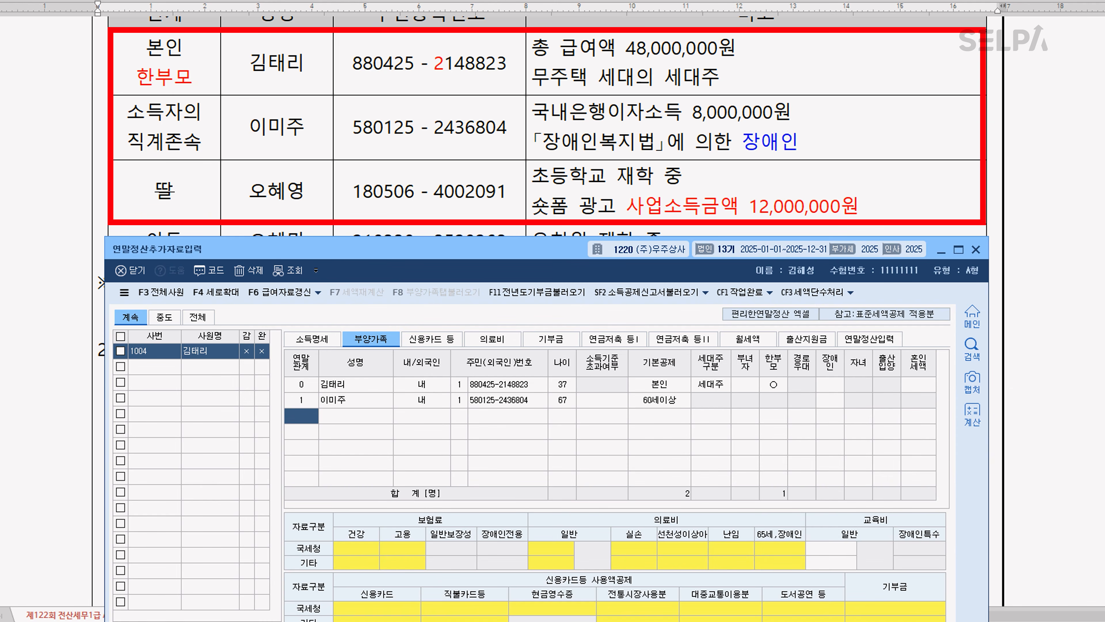
Add the 딸 with 연말관계 4, her name and resident registration number, and set 소득기준 초과여부 to 1:여
text(4)
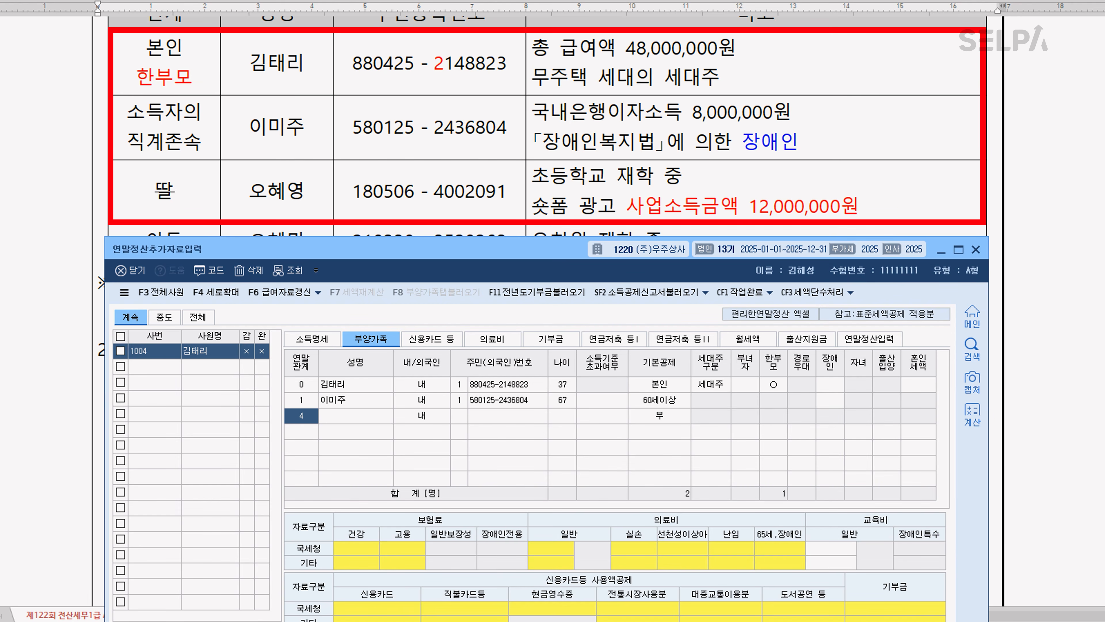
key(Return)
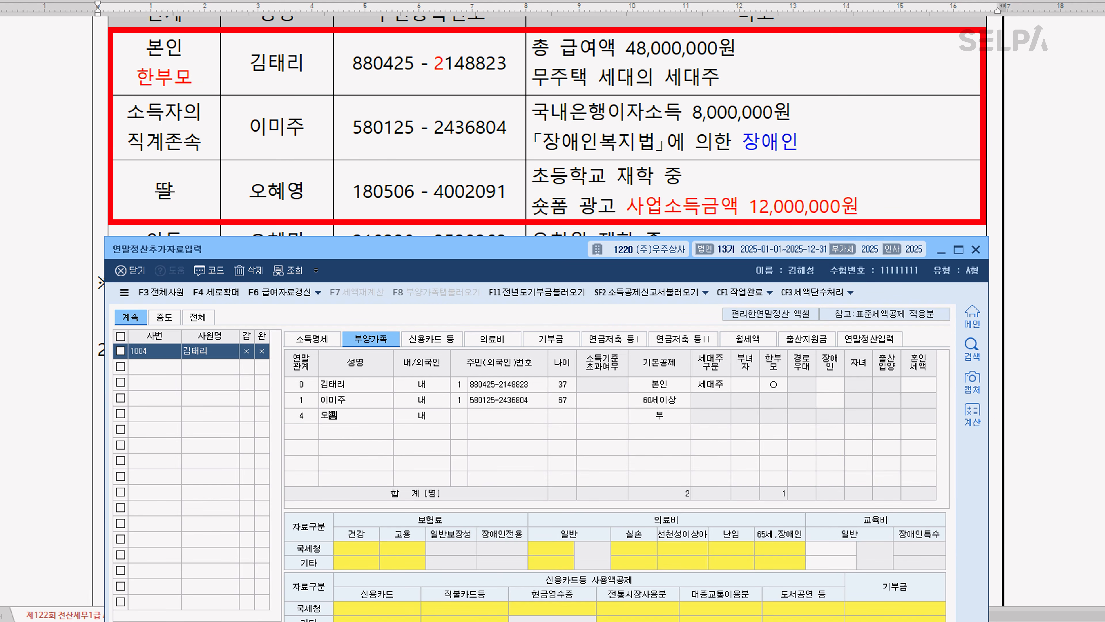
key(Return)
key(Return)
key(Return)
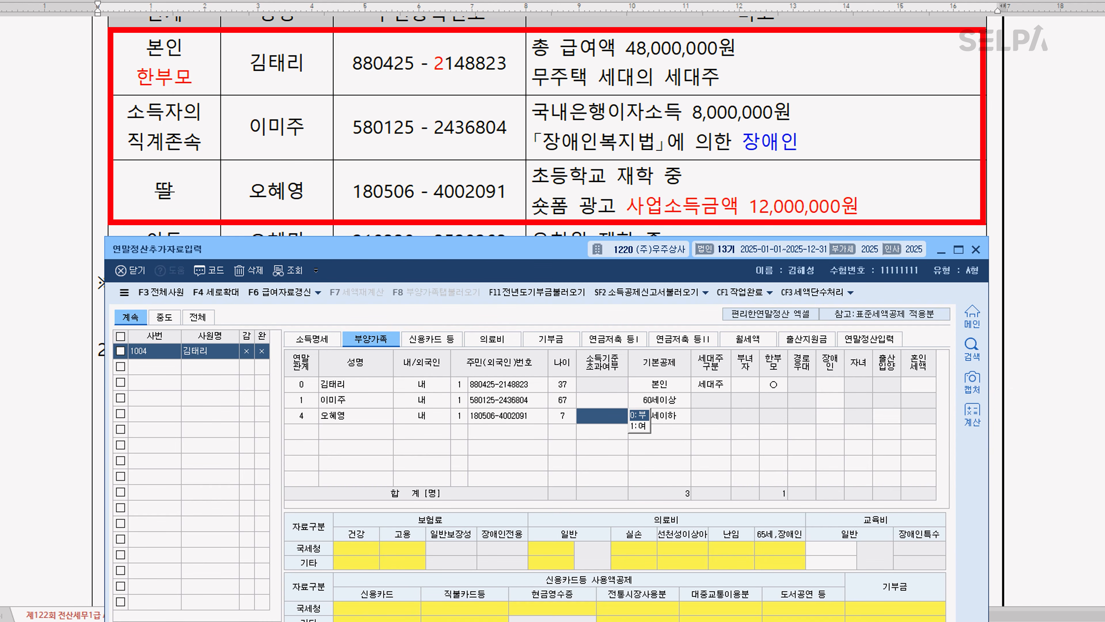
text(1)
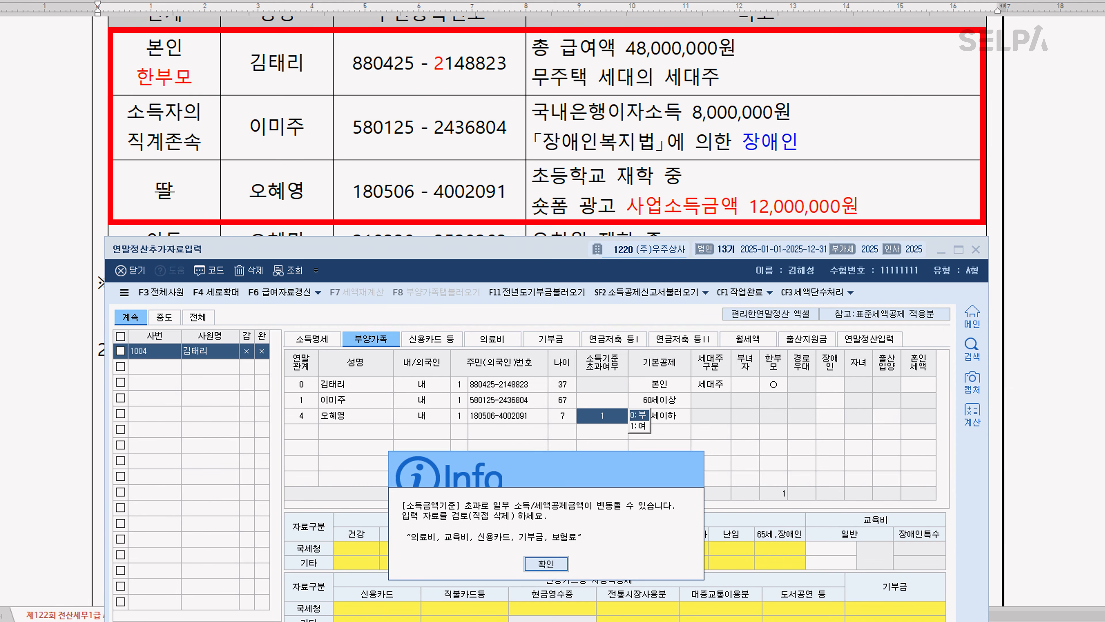
key(Return)
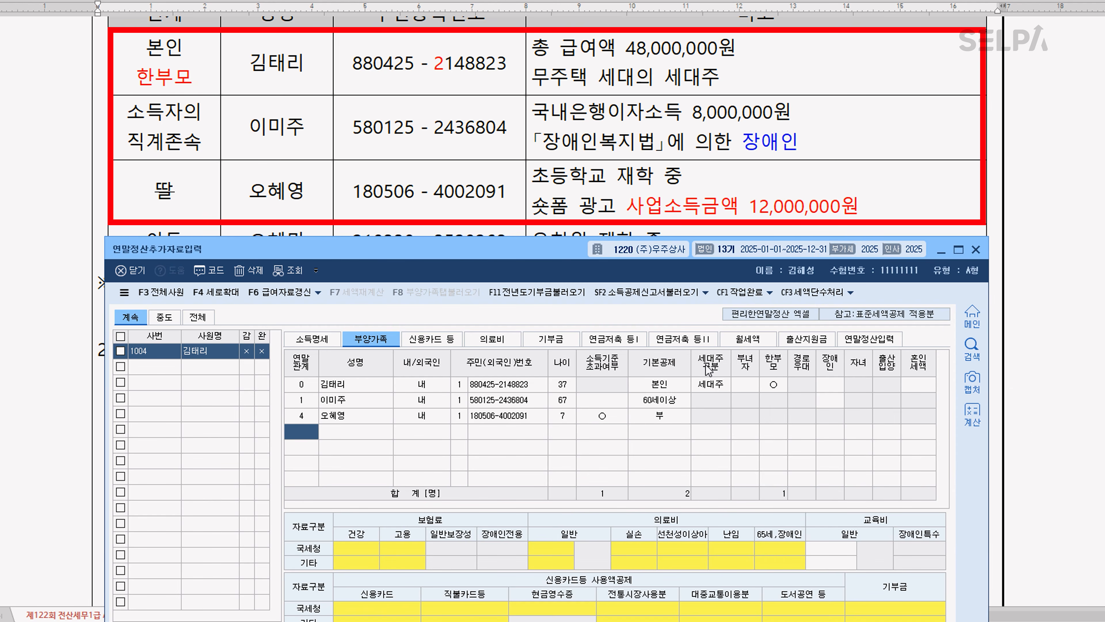
Add the 아들 with 연말관계 4, his name and resident registration number, leaving 소득기준 초과여부 unset
scroll(642, 198, down, 2)
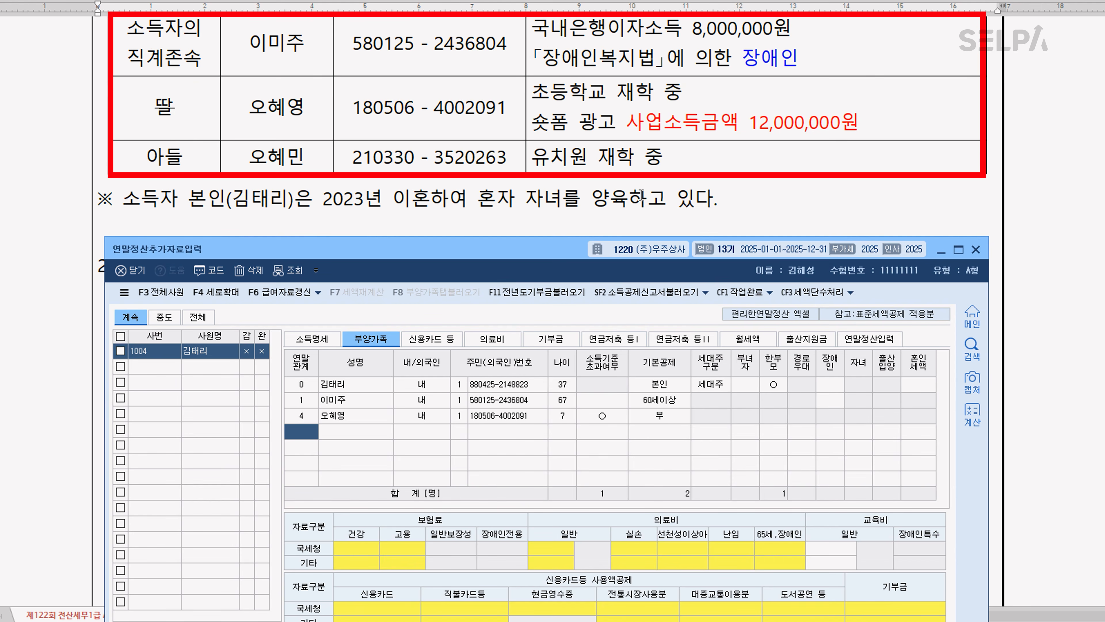
text(4)
key(Return)
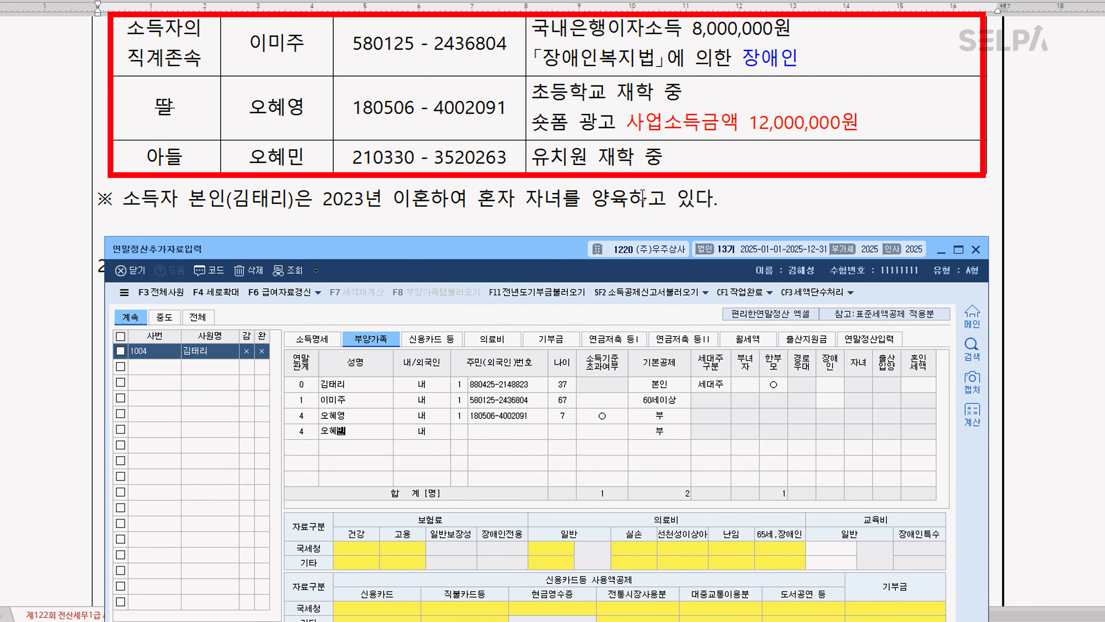
key(Return)
key(Return)
key(Return)
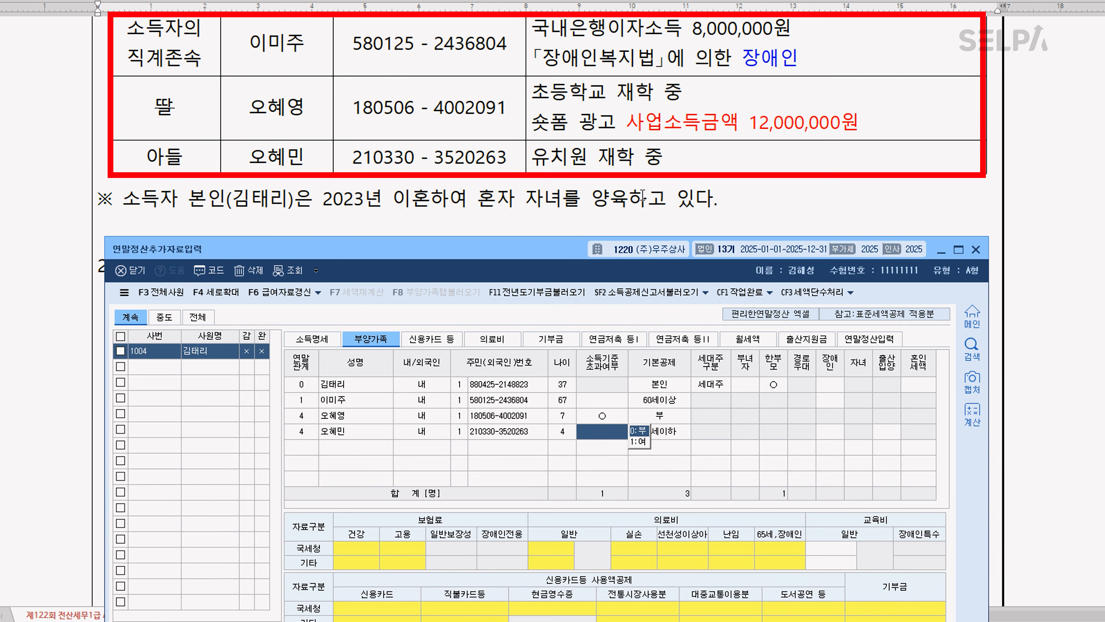
key(Return)
key(Return)
key(Return)
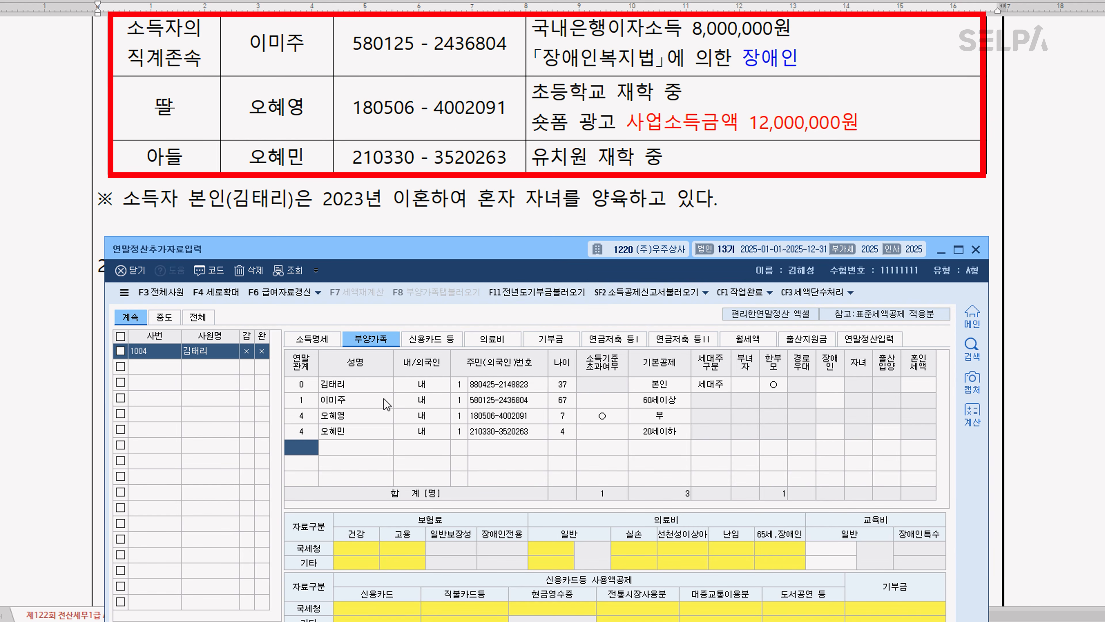
Set 장애인 to 1 for the 직계존속 row in the 부양가족 list
click(832, 401)
click(871, 411)
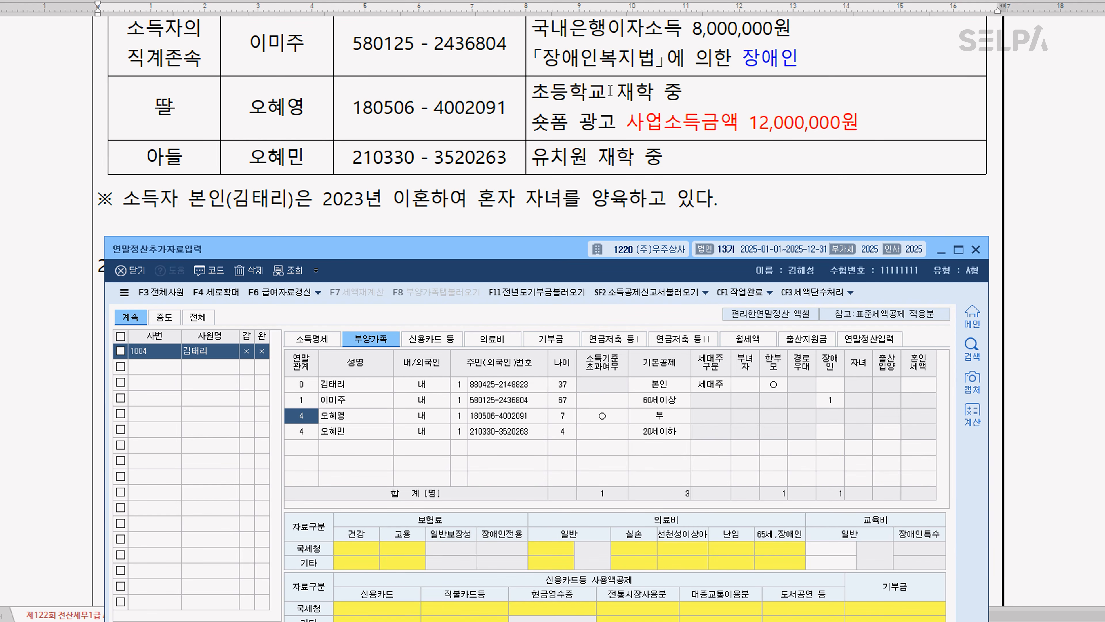
In the exam document's insurance payment table, color 보장성 blue in the first two rows of the 종류 column
scroll(610, 90, down, 5)
click(641, 110)
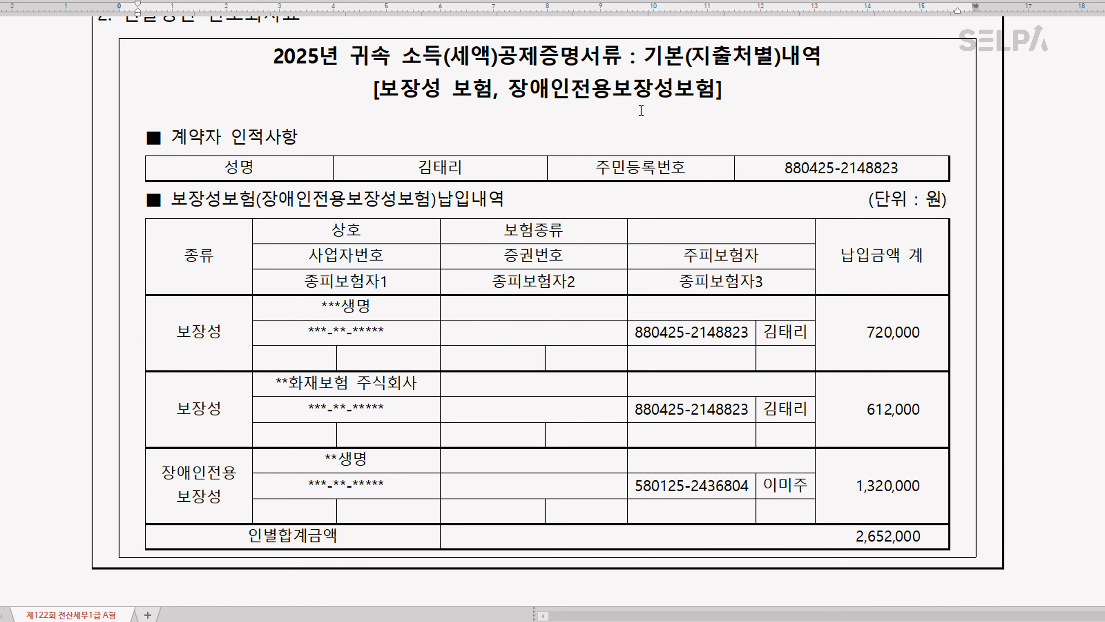
double_click(181, 338)
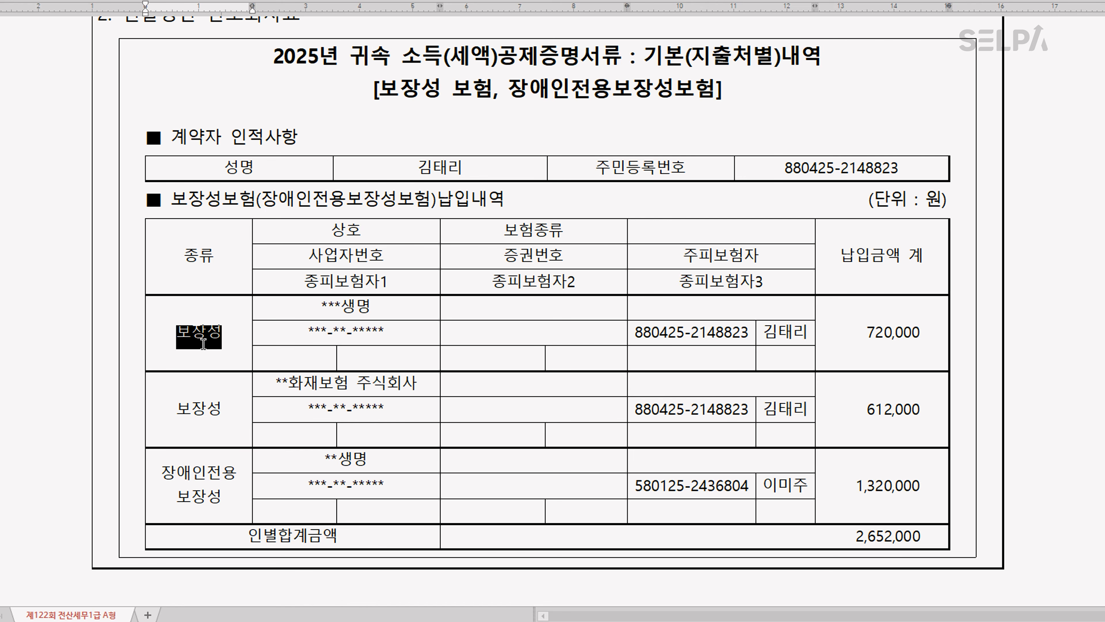
key(ctrl+m)
key(b)
drag(168, 417, 234, 414)
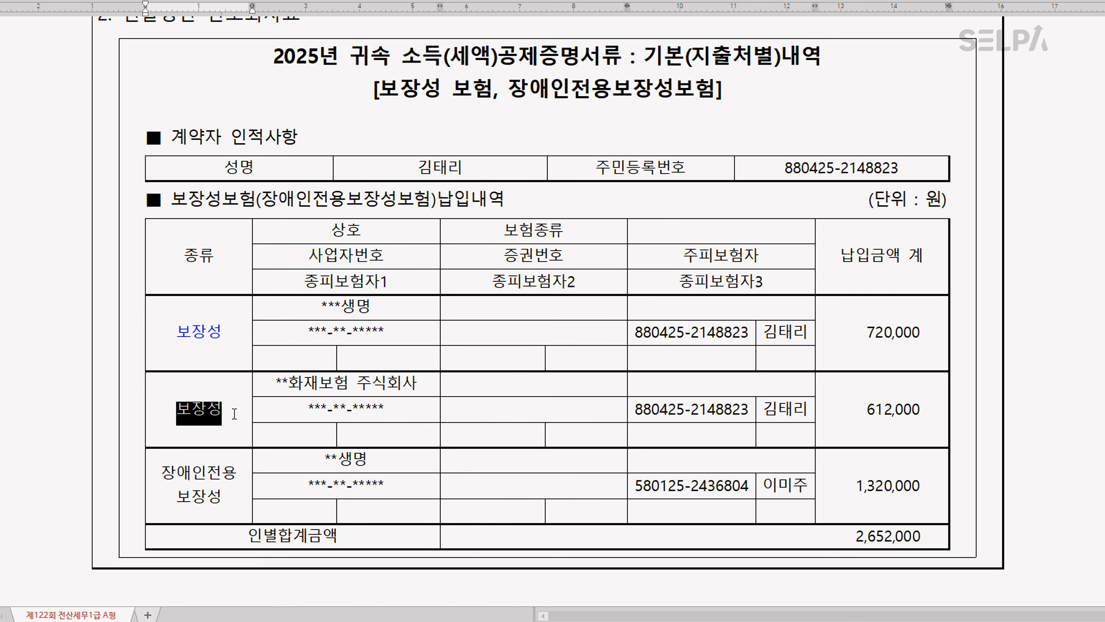
key(ctrl+m)
key(b)
Color 장애인전용 보장성 red in the 종류 column of the insurance payment table
drag(164, 475, 233, 512)
key(ctrl+m)
key(b)
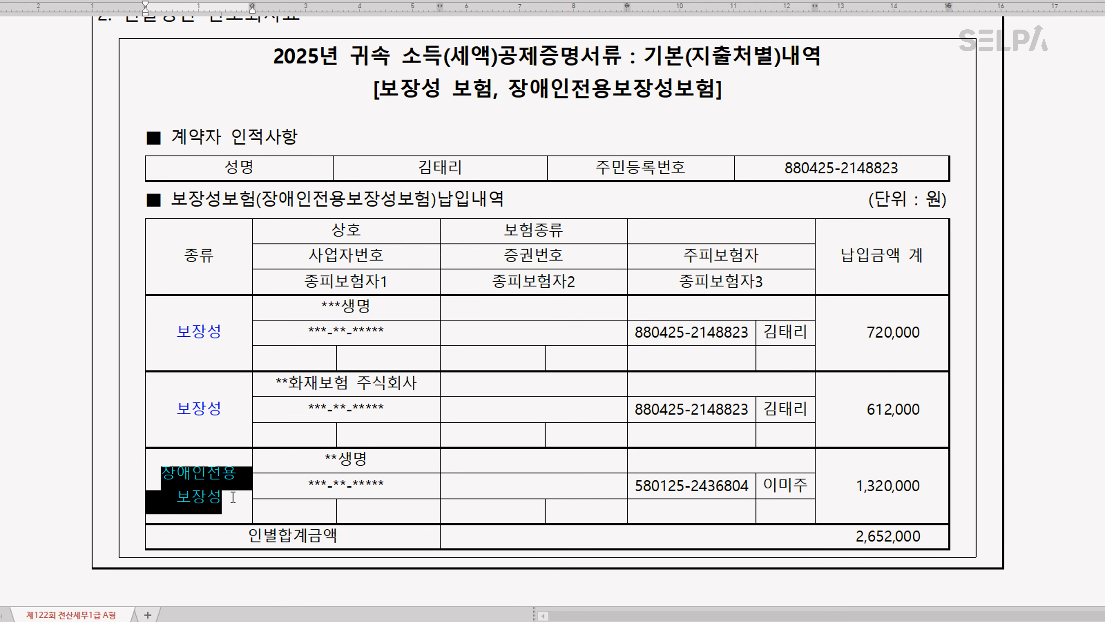
click(233, 496)
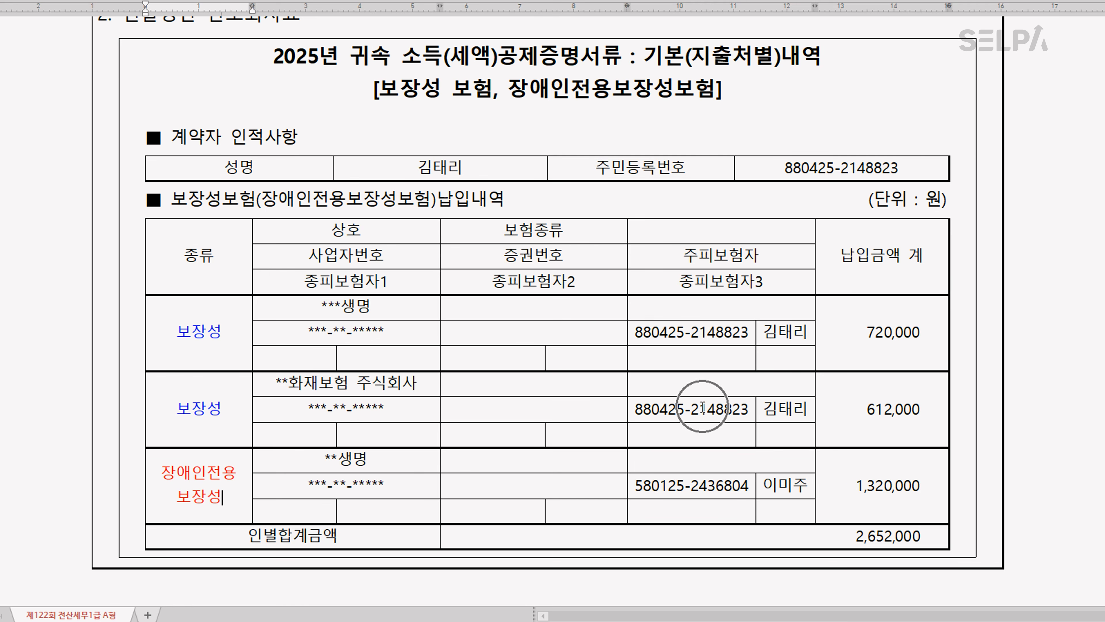
Back in KcLep, enter 1,332,000 as the 국세청간소화 amount of 보장성보험-일반 for the 본인 row
key(alt+Tab)
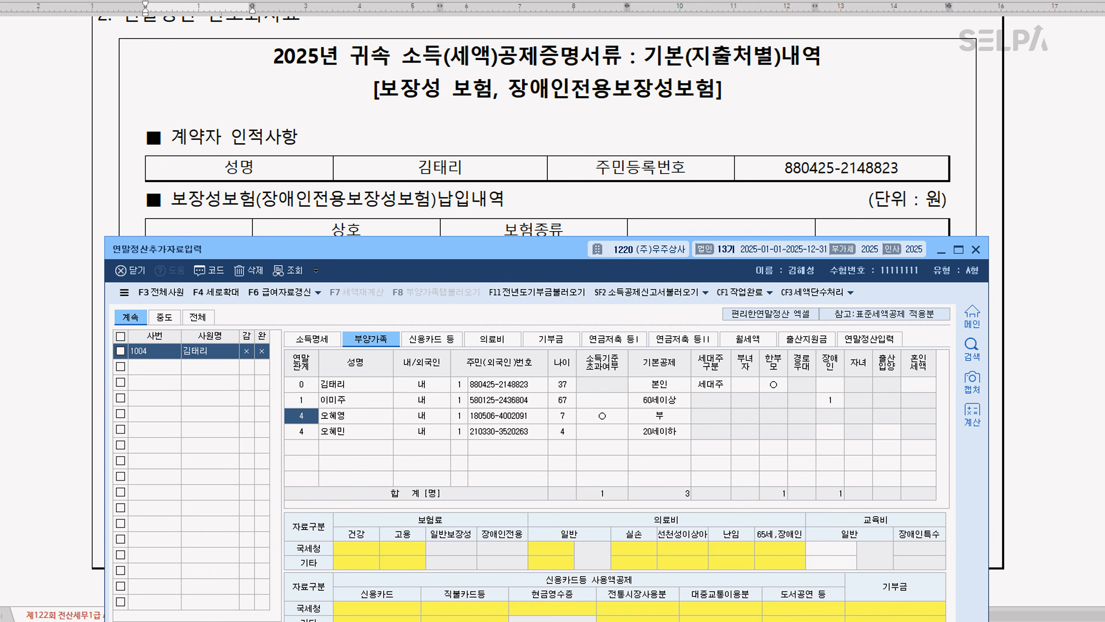
click(366, 391)
click(454, 549)
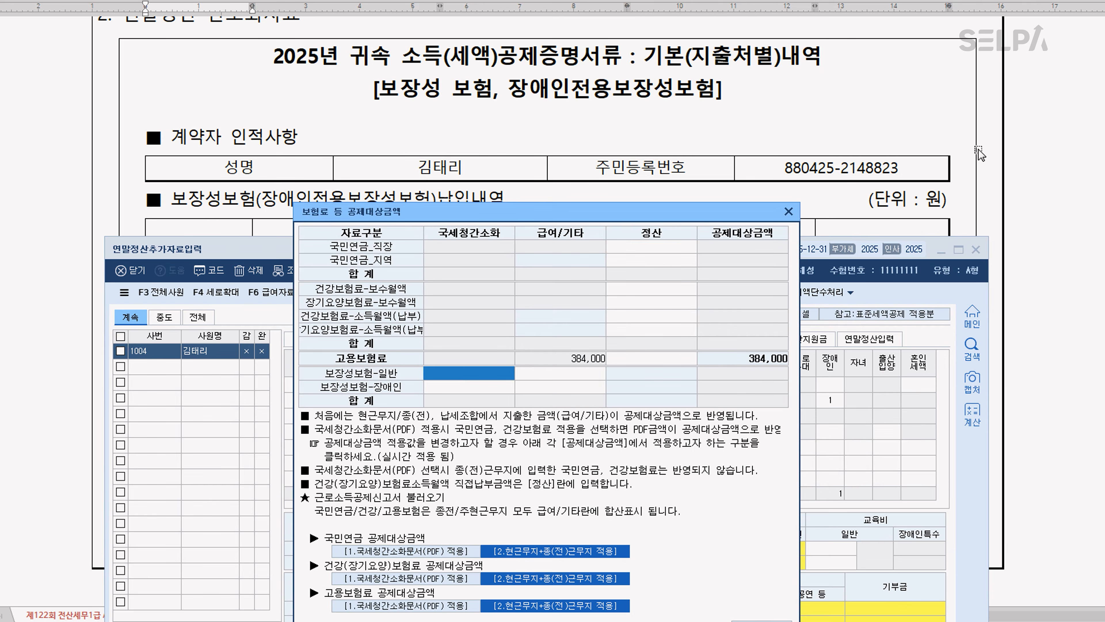
scroll(924, 170, down, 5)
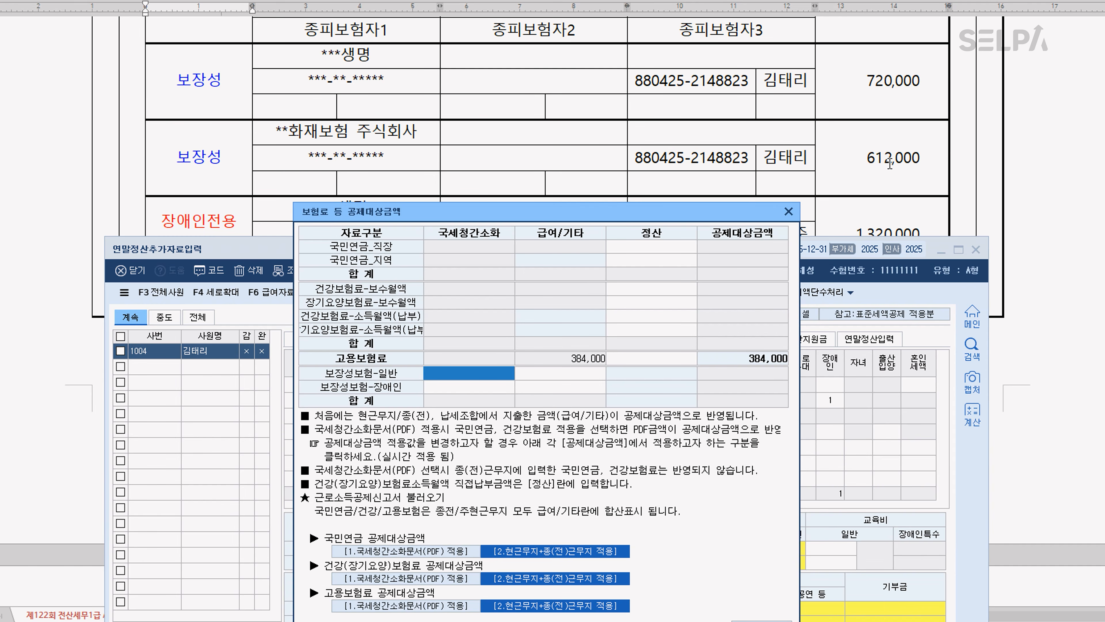
text(1,332,000)
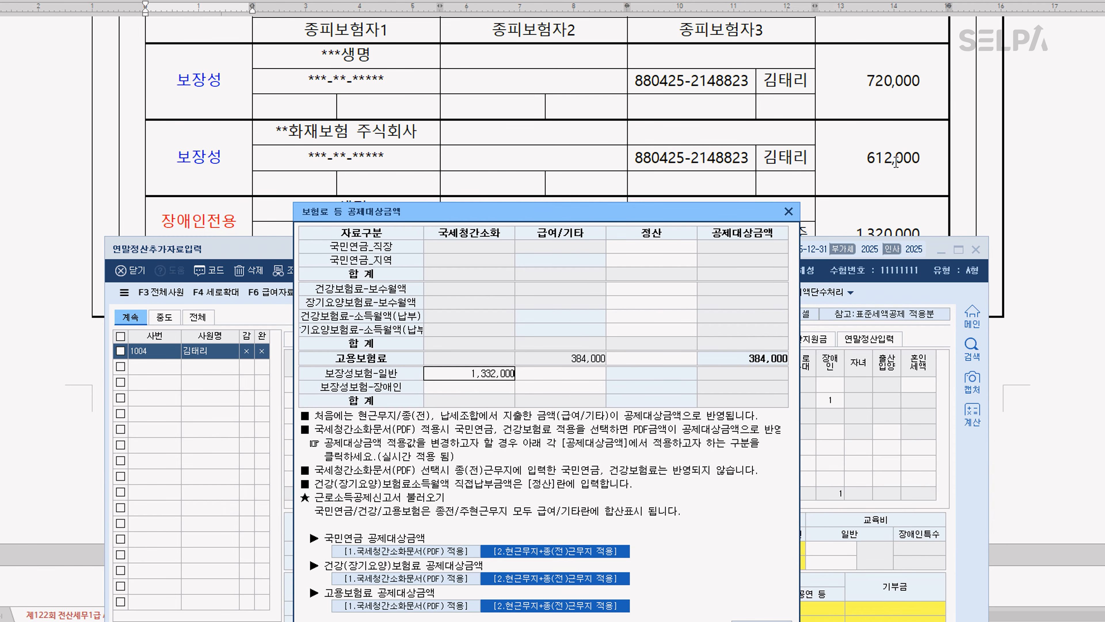
key(Return)
key(Escape)
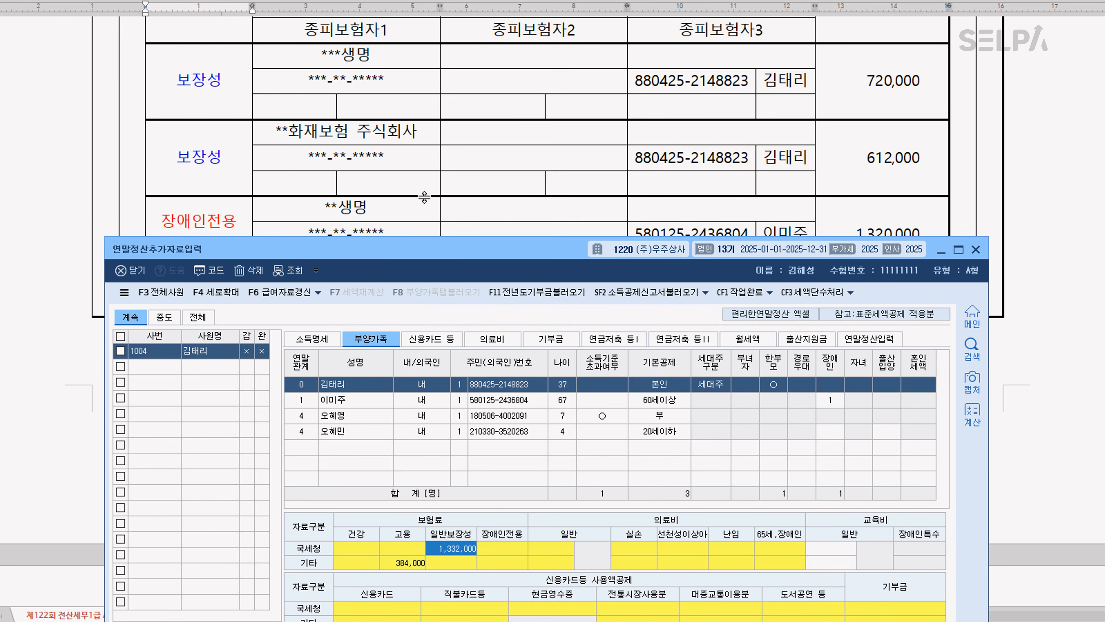
Enter 1,320,000 as the 국세청간소화 amount of 보장성보험-장애인 for the 직계존속 row
scroll(413, 211, down, 2)
click(379, 399)
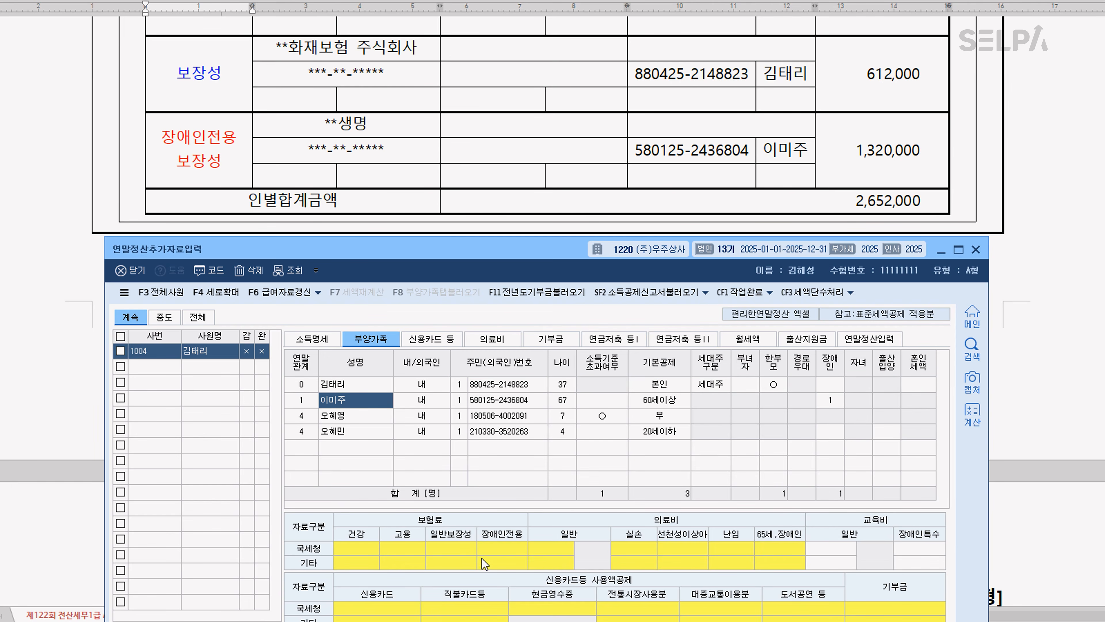
click(470, 554)
click(488, 390)
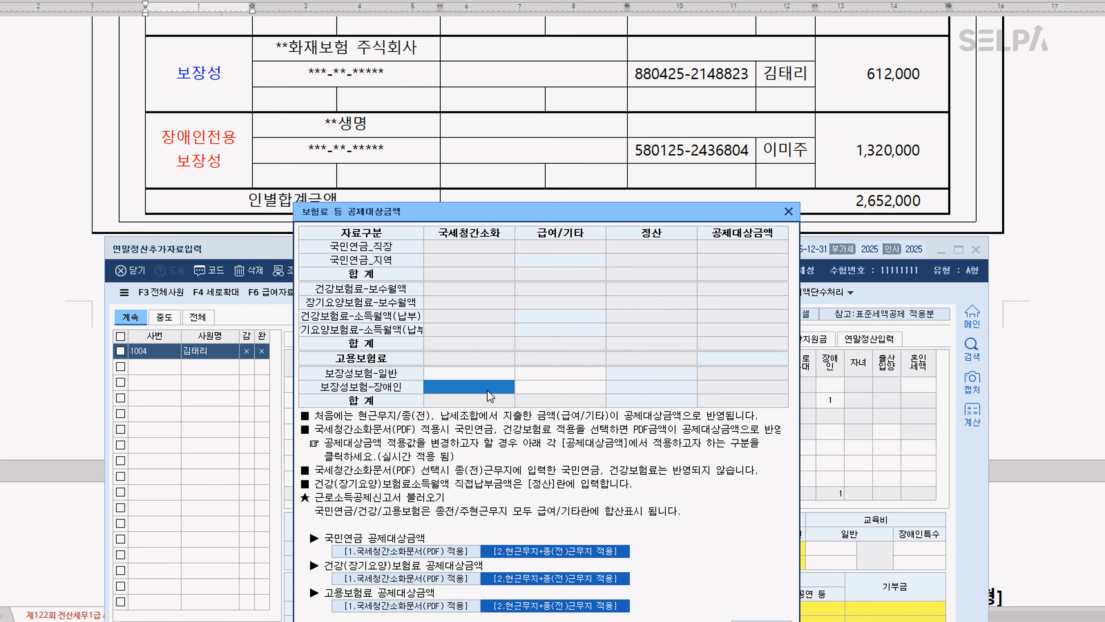
text(1,320,000)
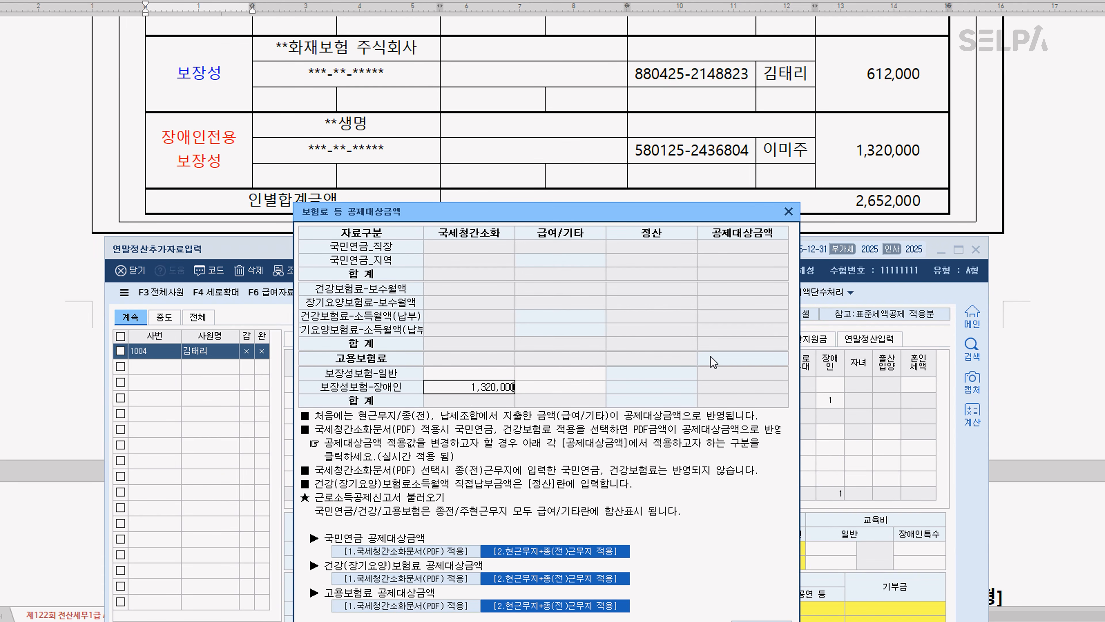
key(Return)
key(Escape)
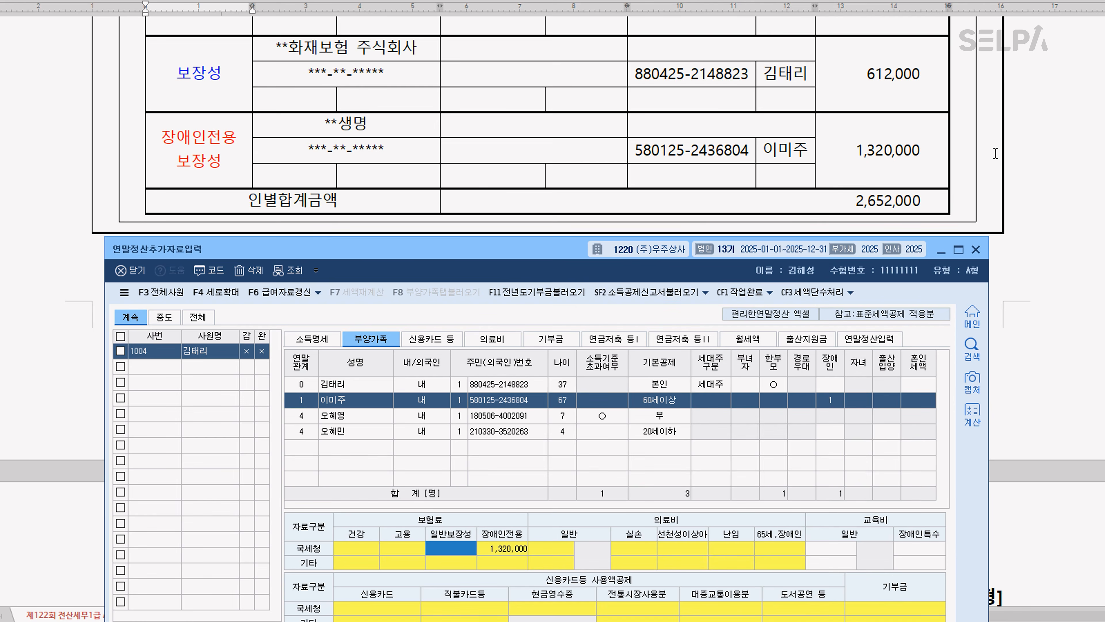
Check the 교육비 certificate against the elementary-school daughter's 부양가족 row, her 교육비 일반 cell and her income note in the family table
scroll(739, 148, down, 10)
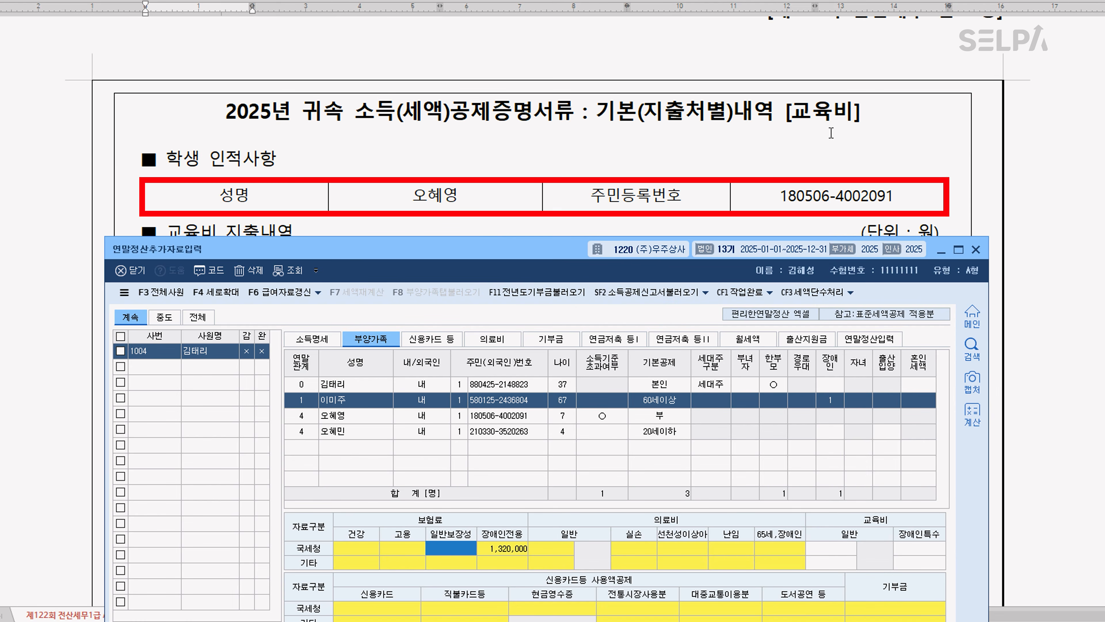
scroll(547, 212, down, 3)
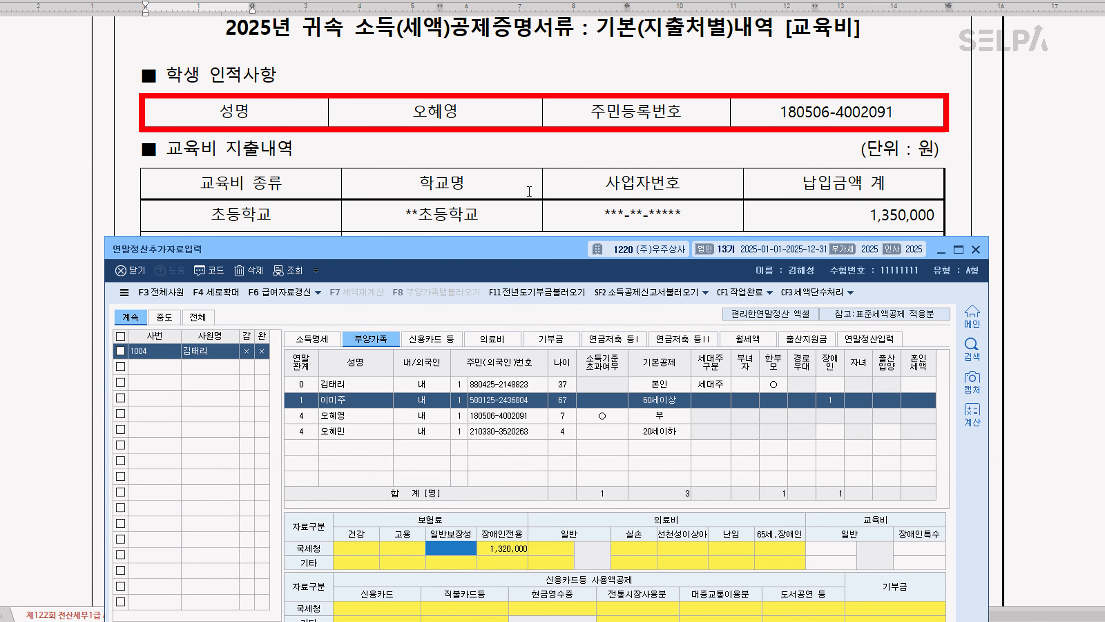
click(362, 415)
click(849, 549)
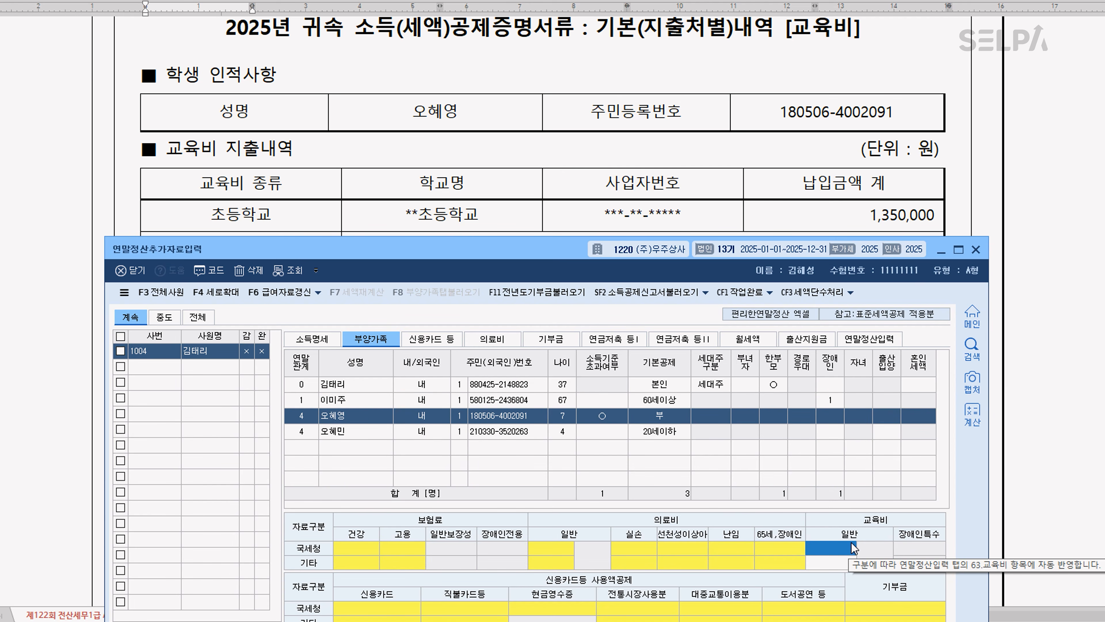
click(1021, 129)
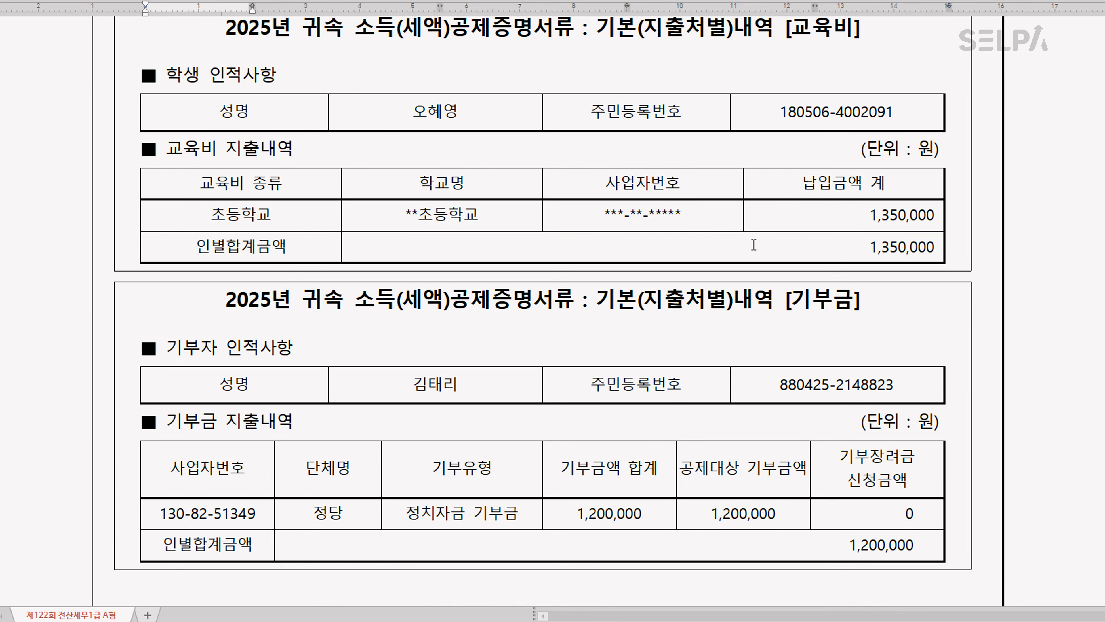
scroll(586, 307, up, 15)
scroll(588, 307, up, 2)
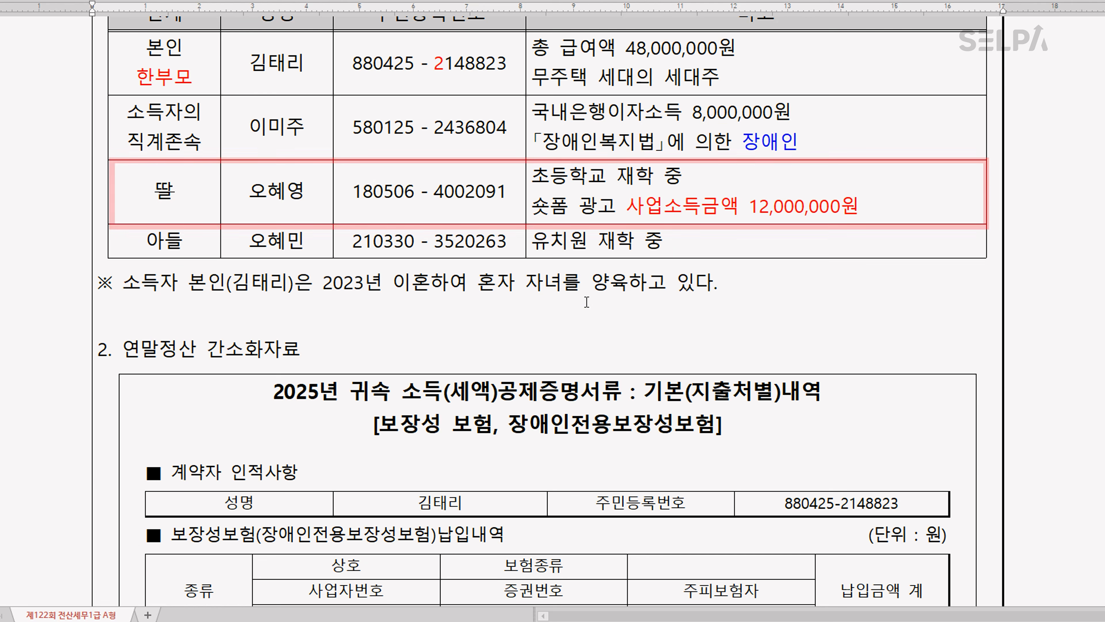
scroll(745, 202, down, 15)
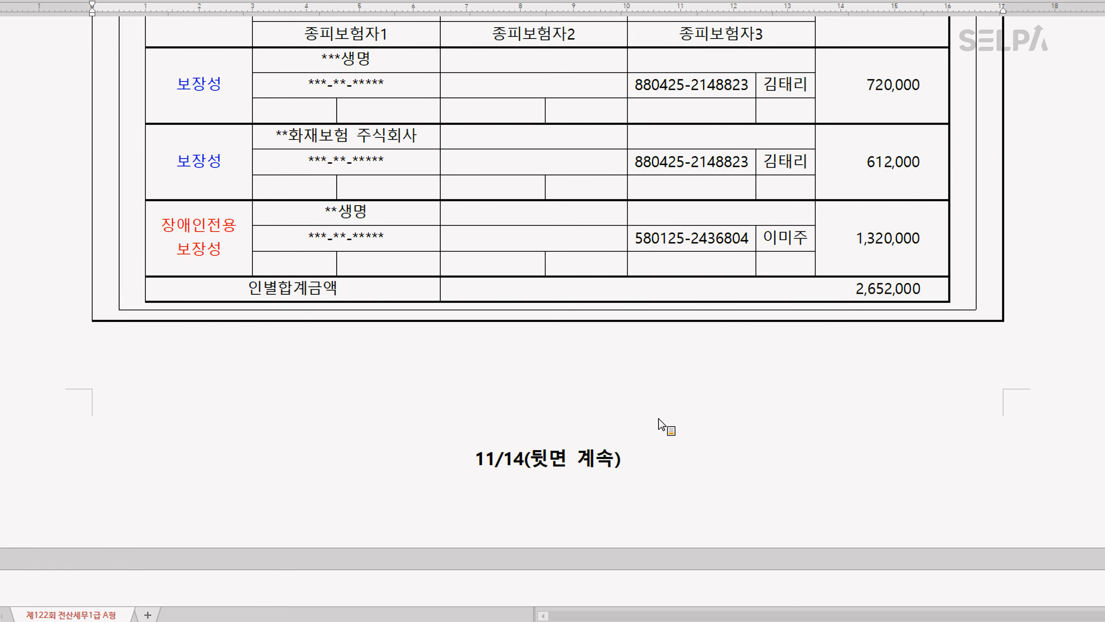
scroll(668, 410, up, 6)
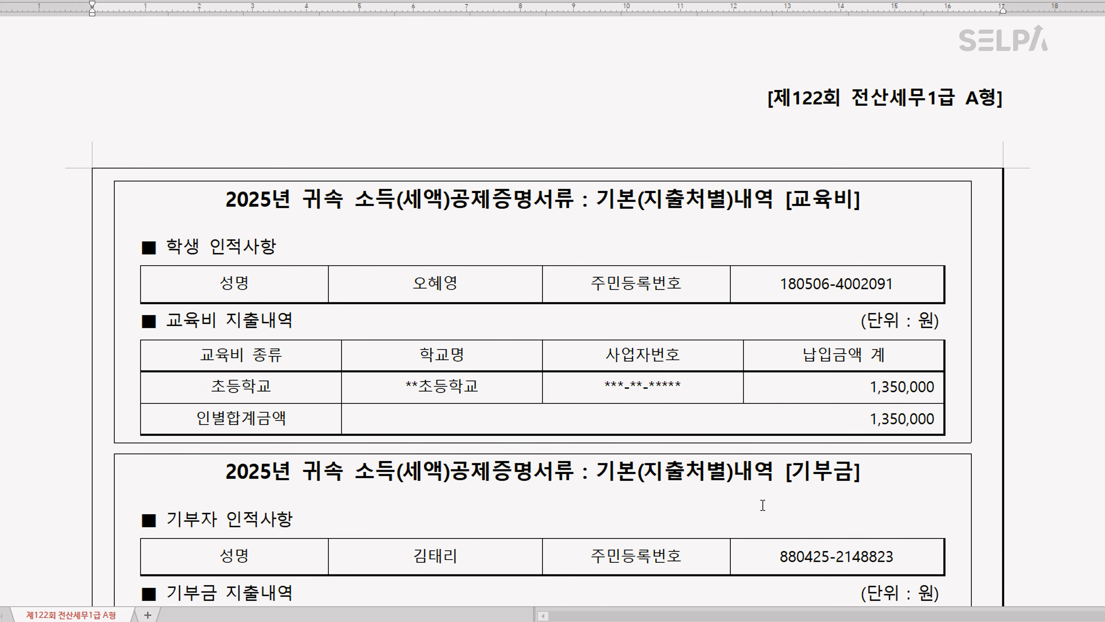
Open KcLep's 기부금 input section and examine the 정치자금 기부금 details in the exam document's donation certificate
scroll(767, 479, down, 9)
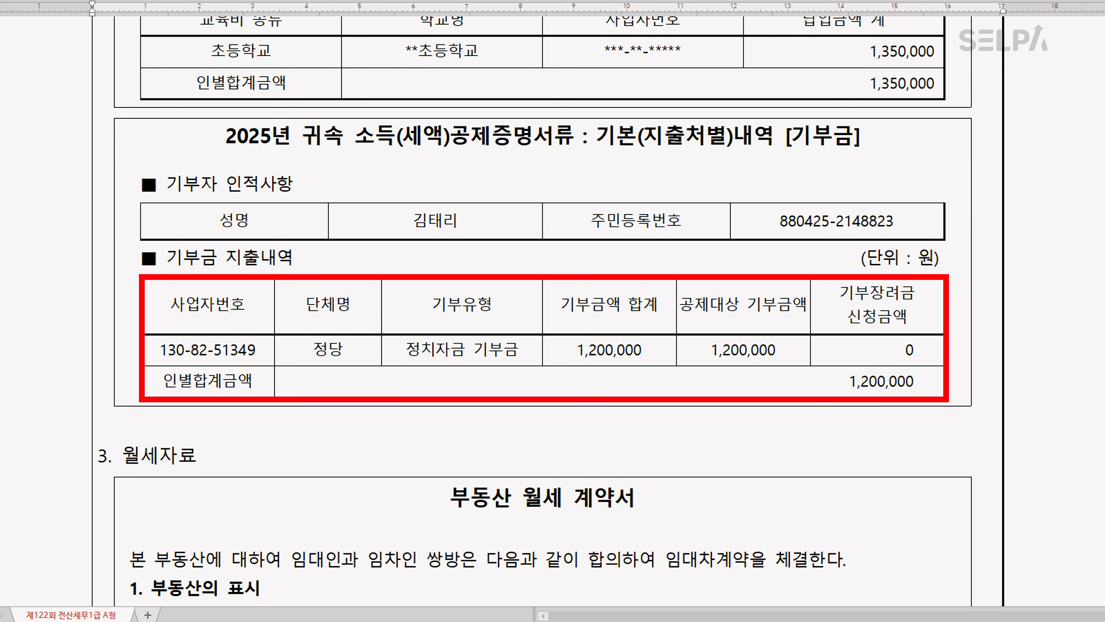
scroll(722, 582, down, 1)
key(alt+Tab)
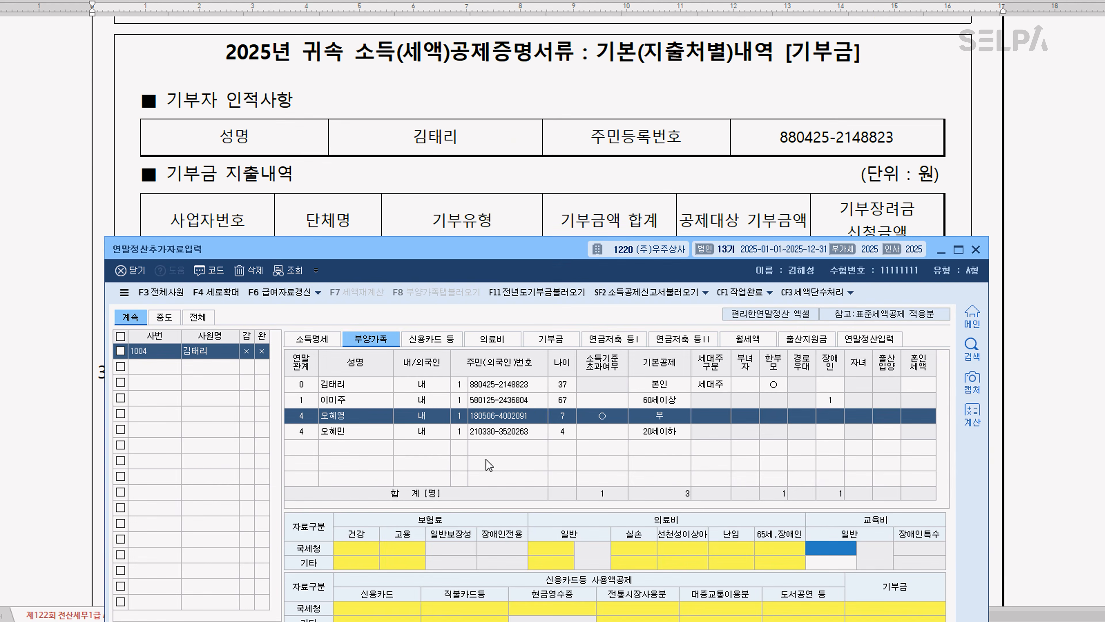
click(547, 343)
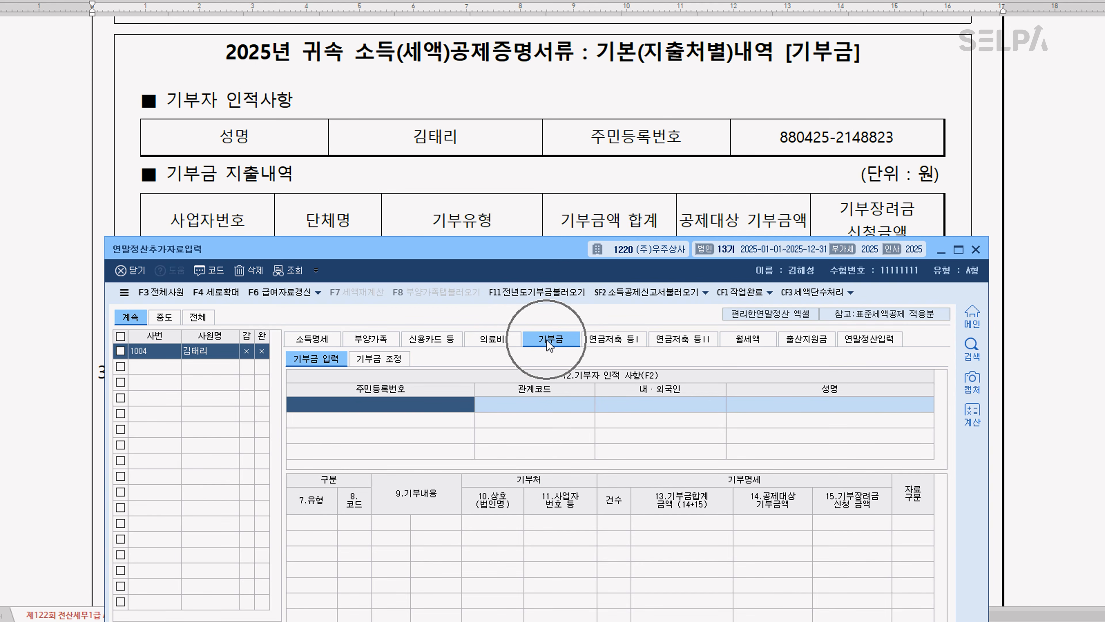
scroll(584, 200, down, 2)
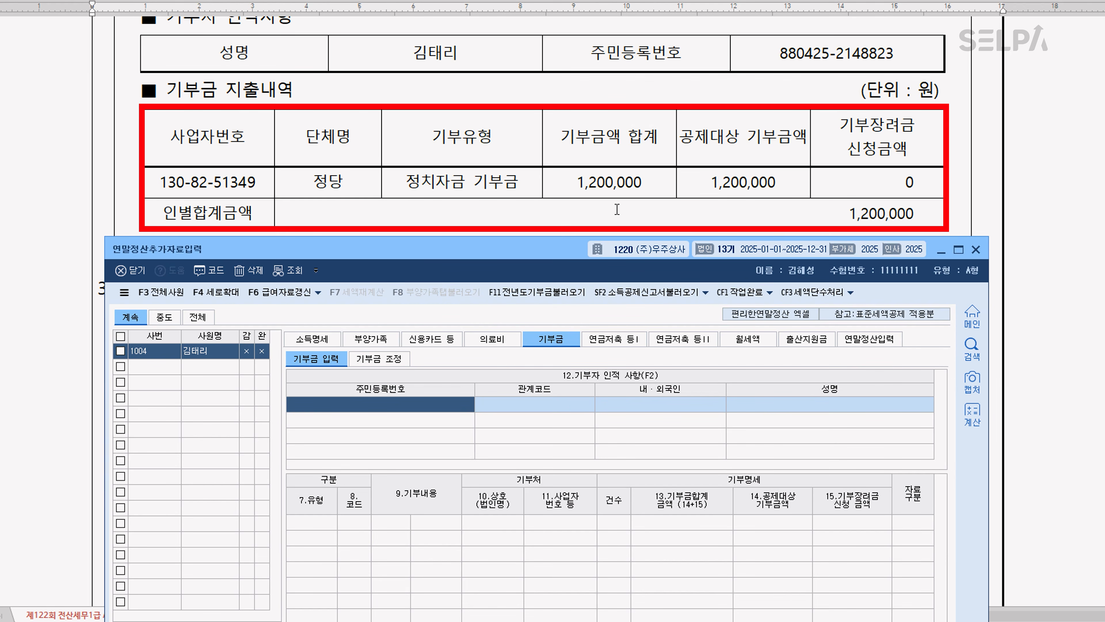
Using the lease in the exam document, enter the landlord's name and 주민등록번호 in KcLep's 월세액 세액공제 명세
click(583, 211)
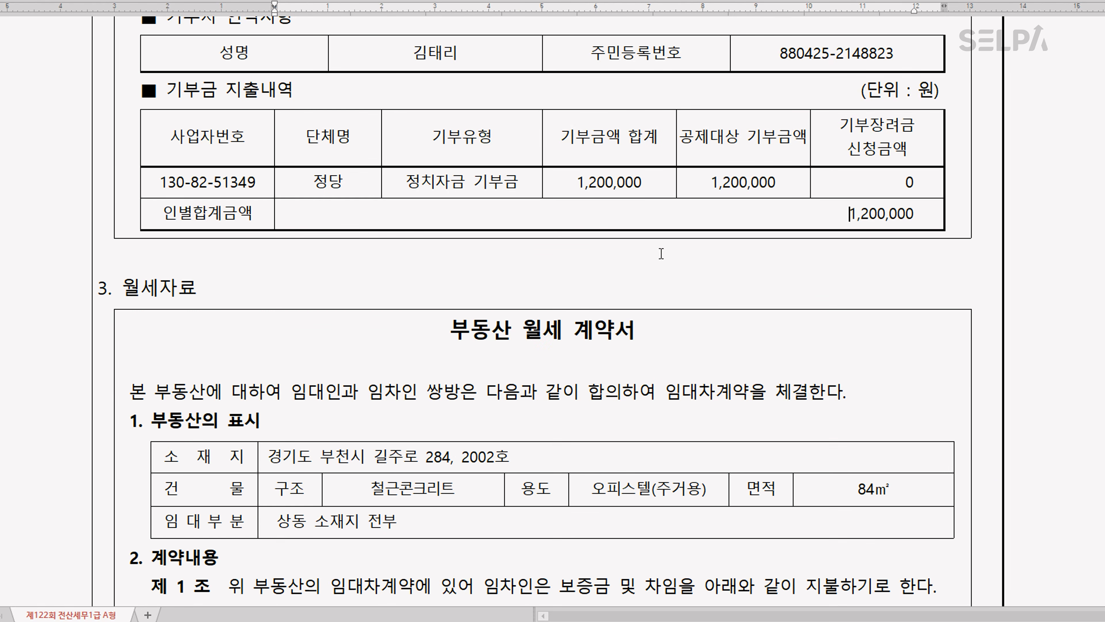
scroll(660, 254, down, 6)
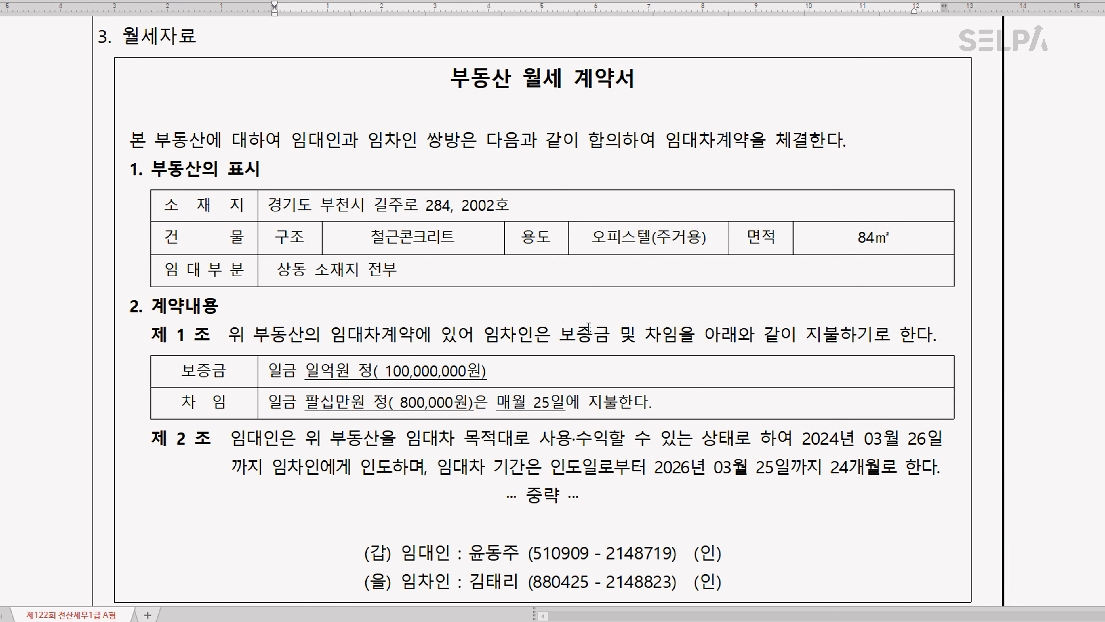
scroll(591, 330, down, 2)
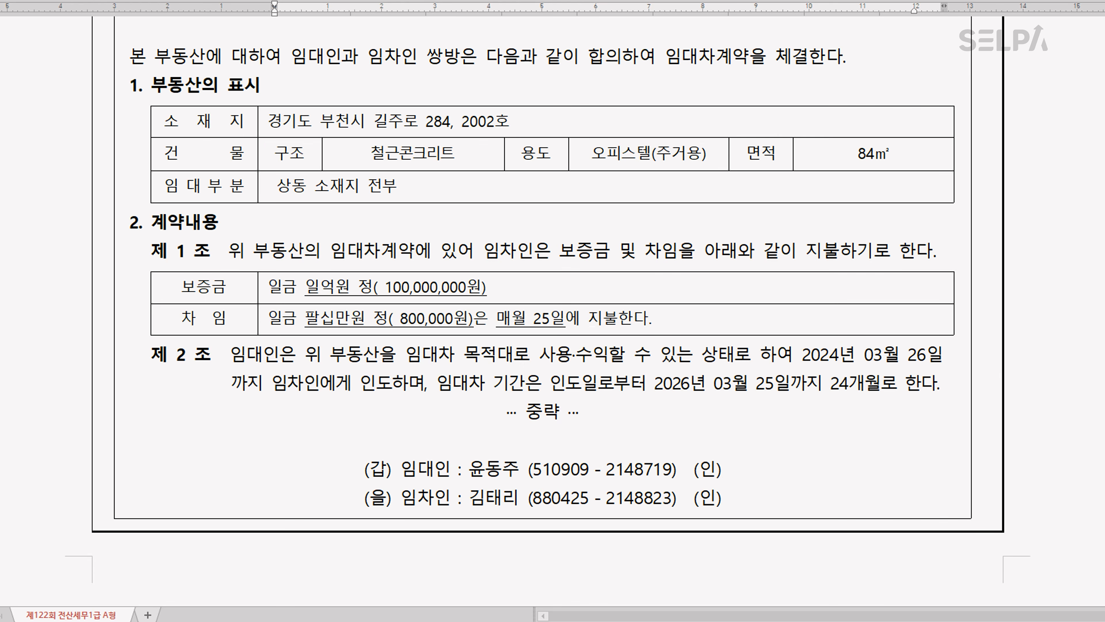
key(alt+Tab)
click(742, 339)
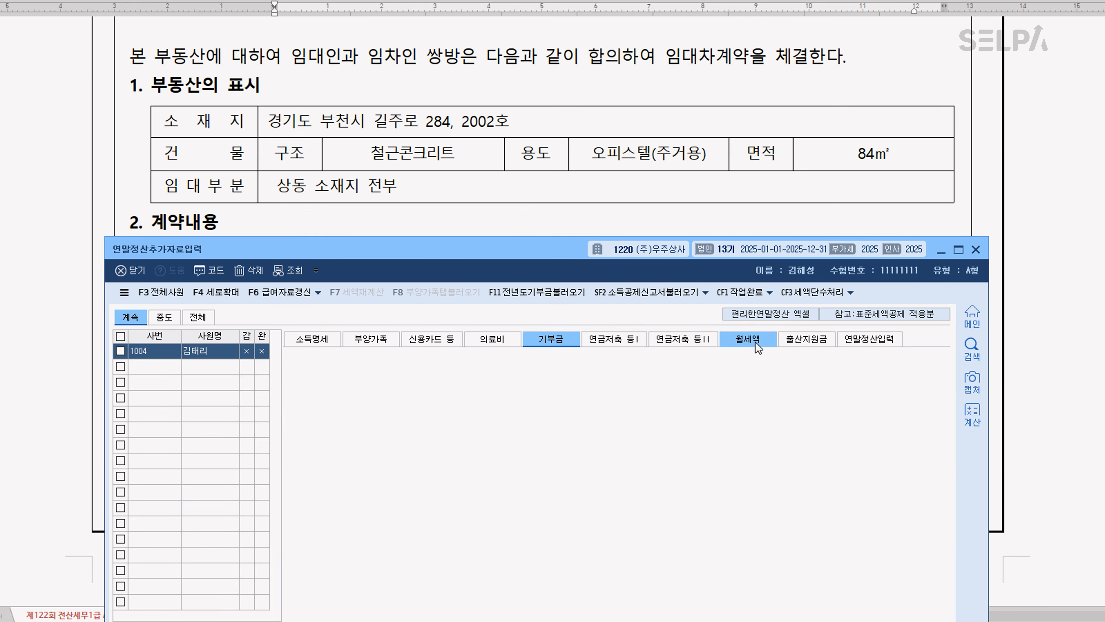
scroll(452, 158, down, 8)
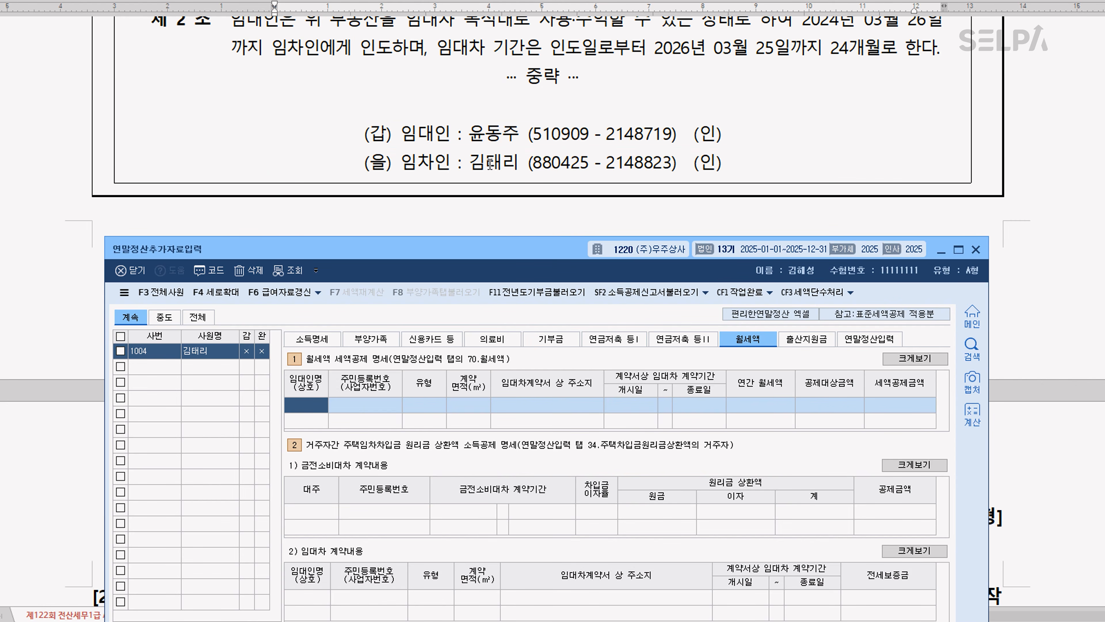
text(윤동주)
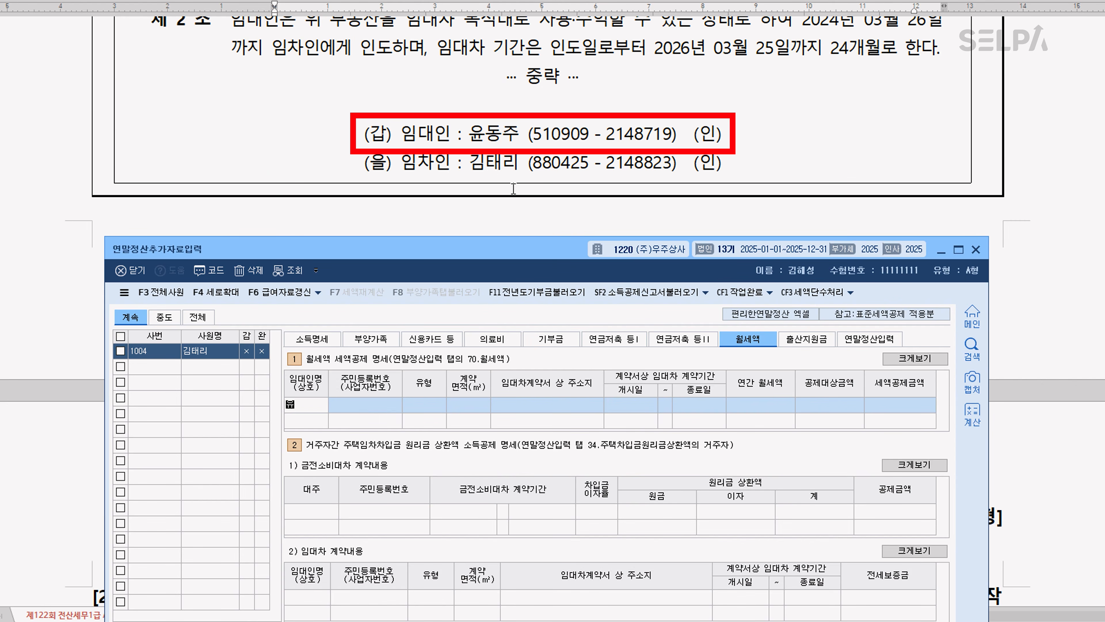
key(Return)
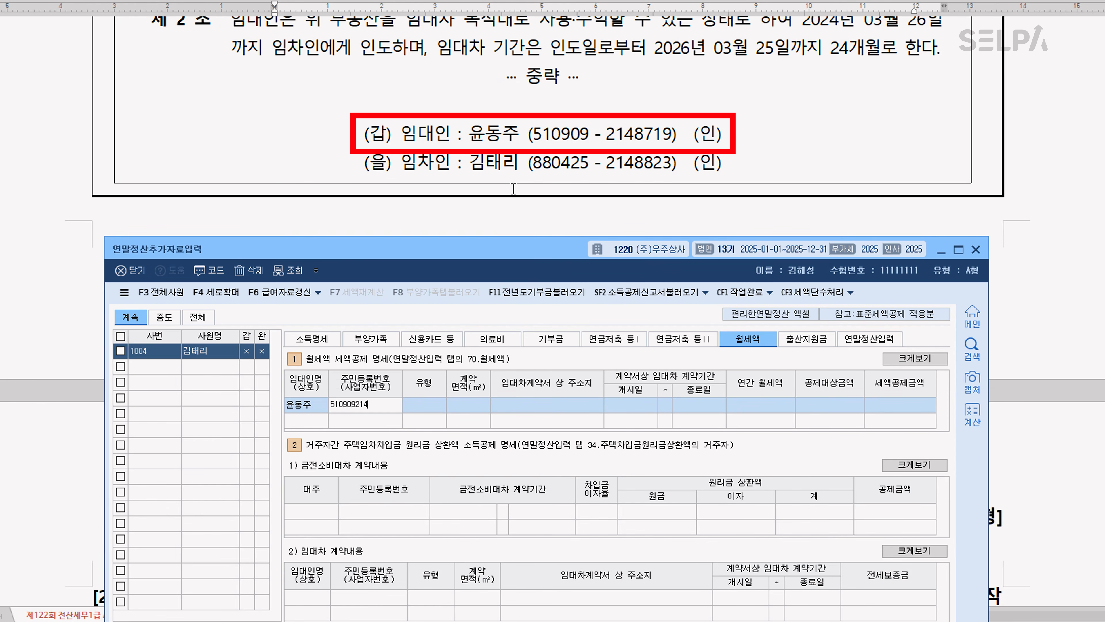
key(Return)
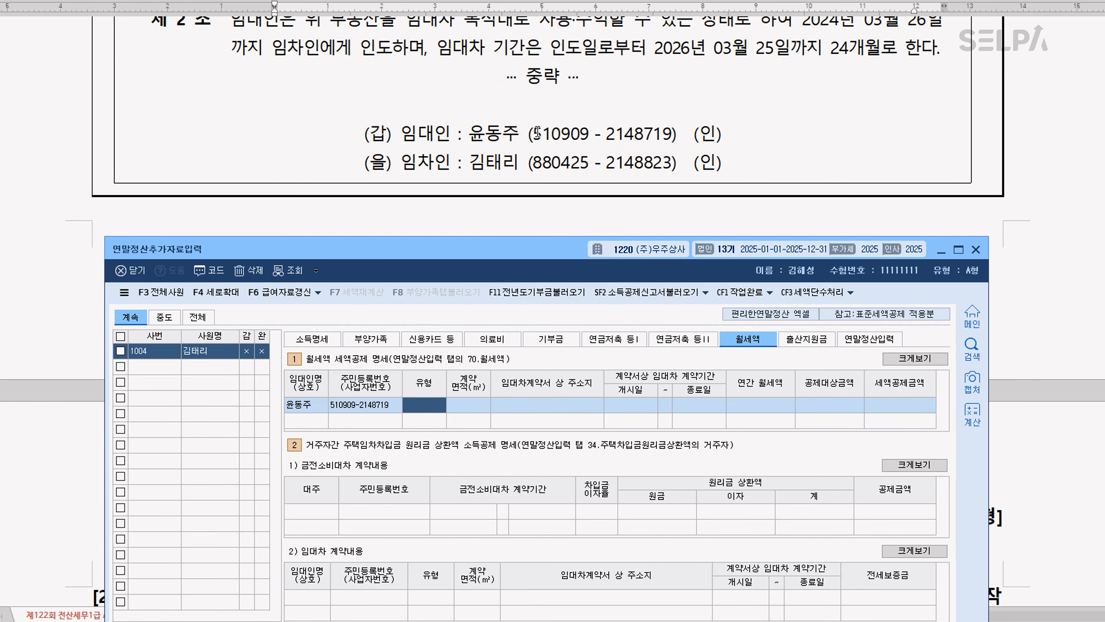
Set the rental's 유형 to 오피스텔 and its 계약면적 to 84㎡
scroll(513, 188, up, 5)
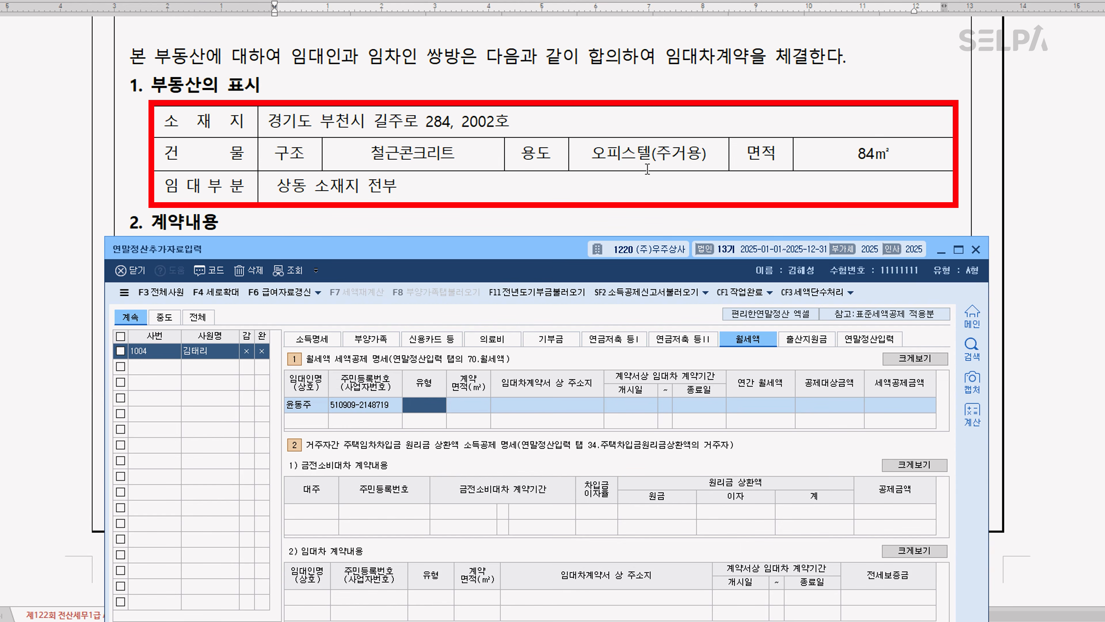
key(F2)
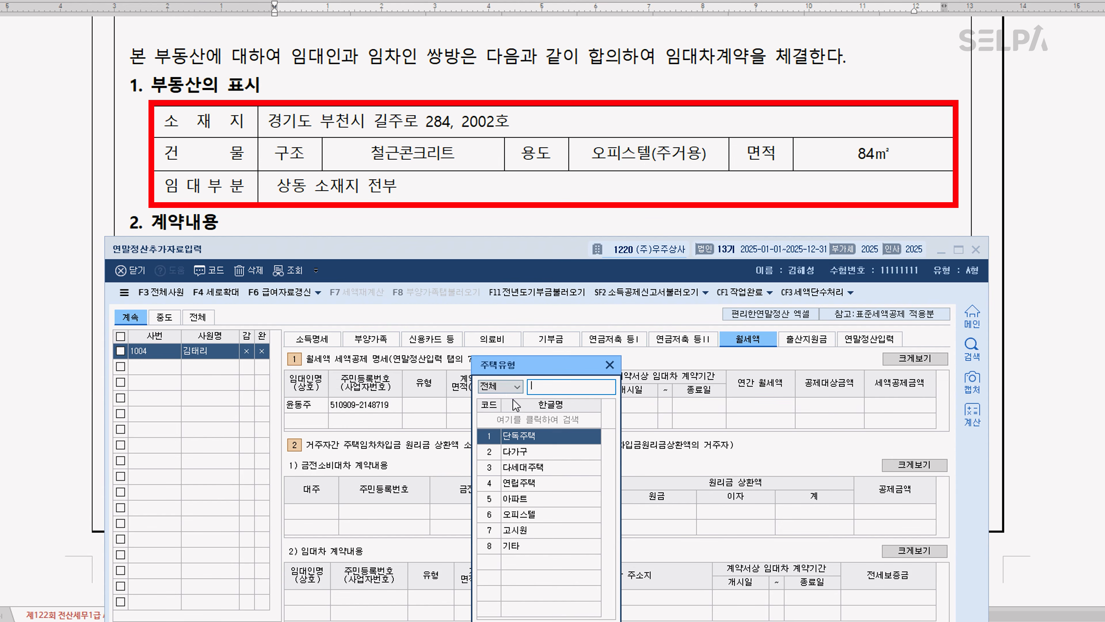
click(539, 516)
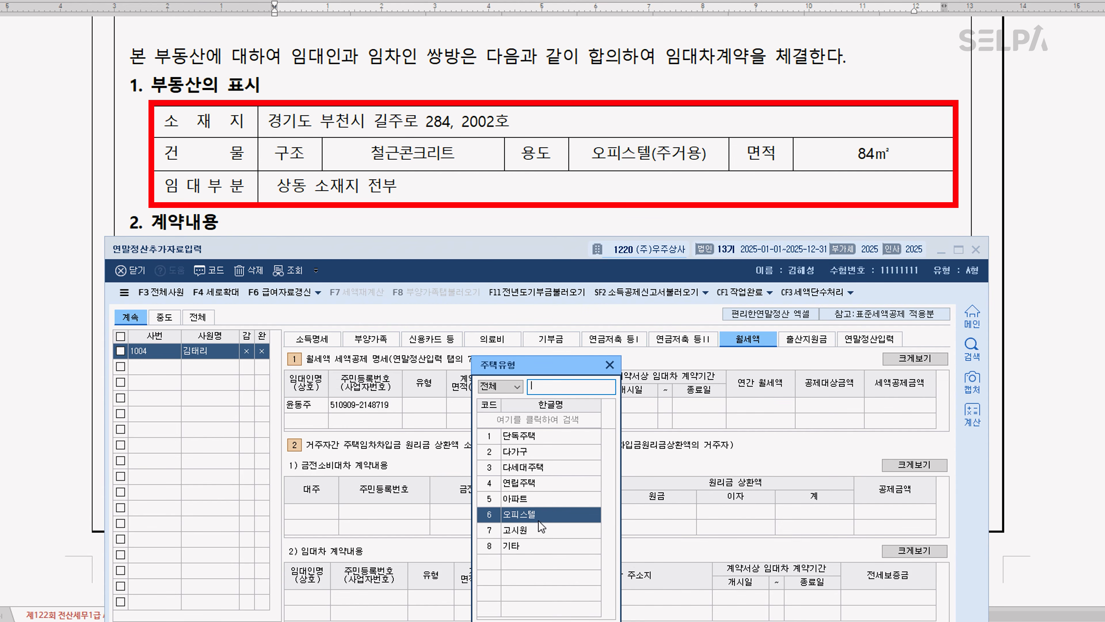
double_click(590, 514)
text(84)
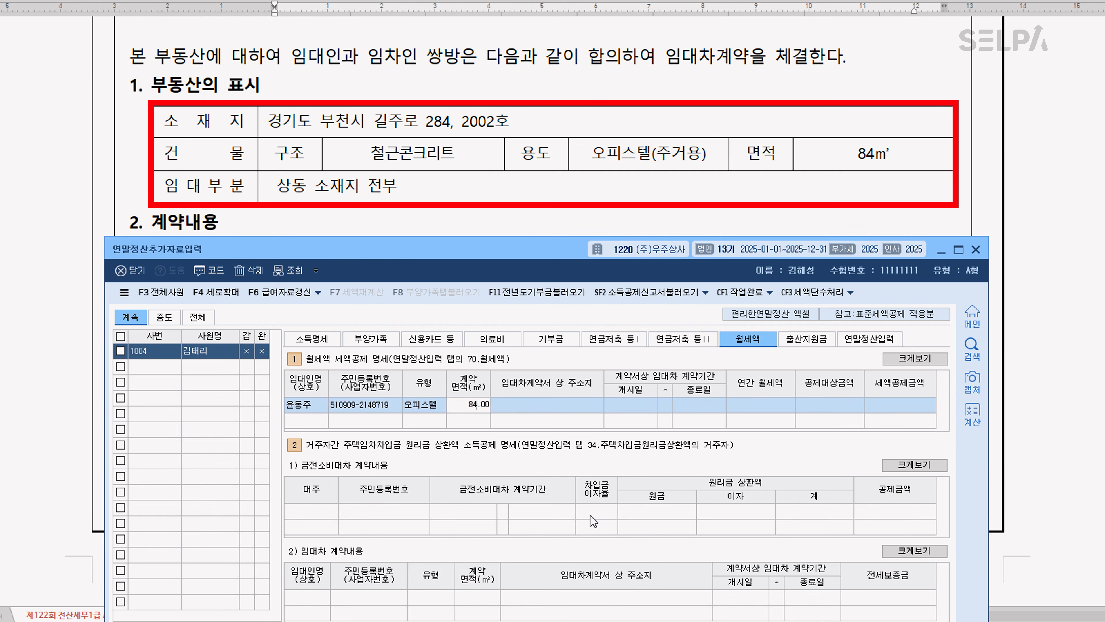
key(Return)
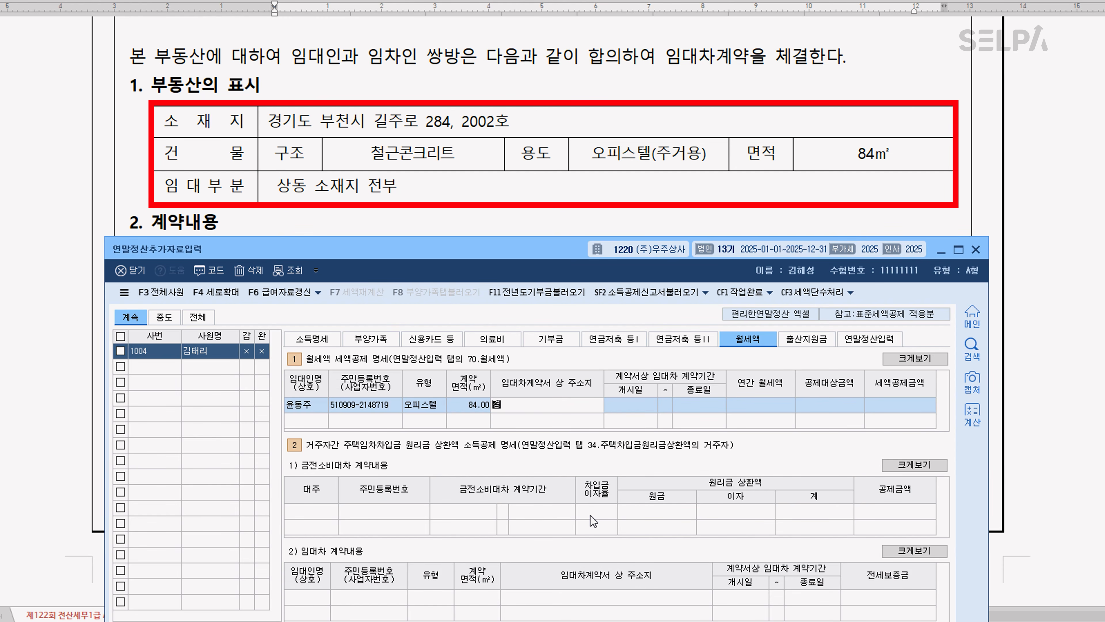
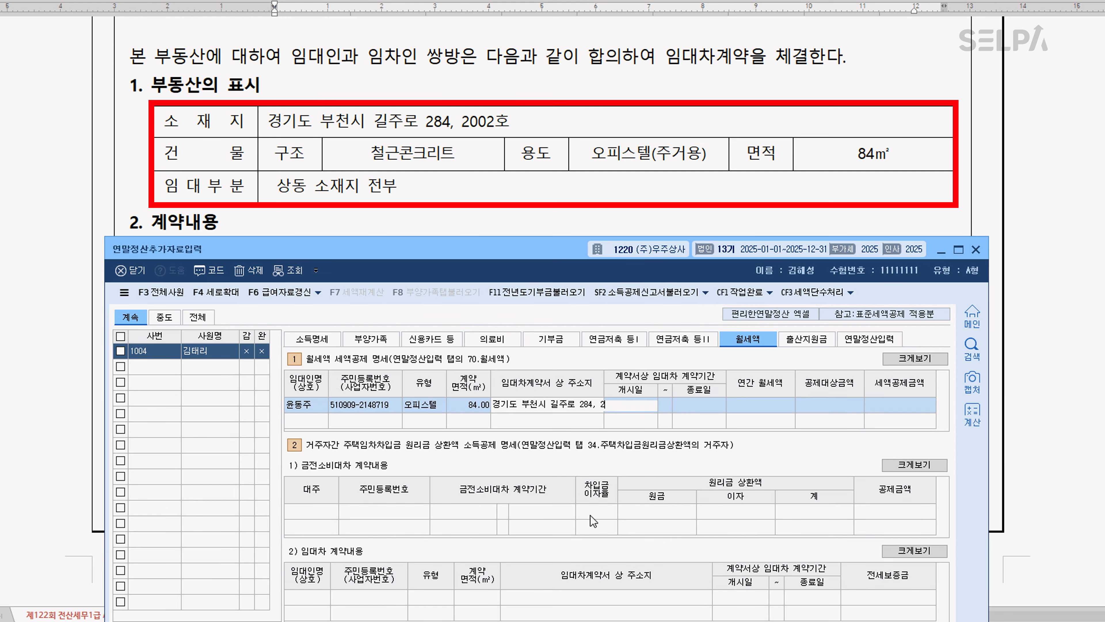
Enter the property's address from the lease as the 임대차계약서 상 주소지
key(Return)
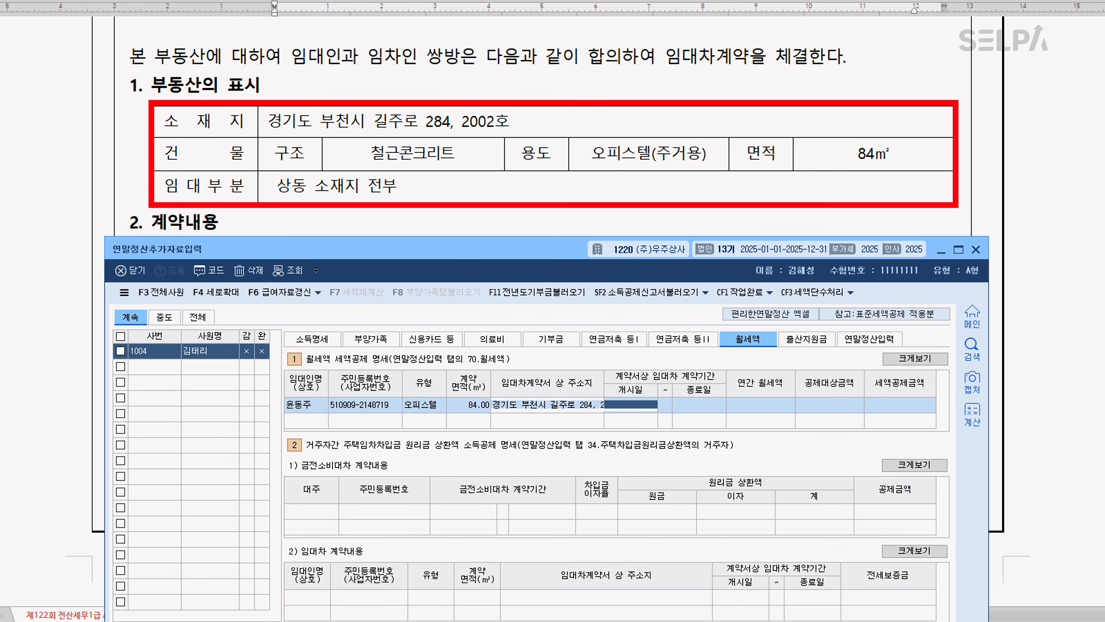
Set the lease period to 개시일 2024-03-26 and 종료일 2026-03-25
scroll(832, 190, down, 3)
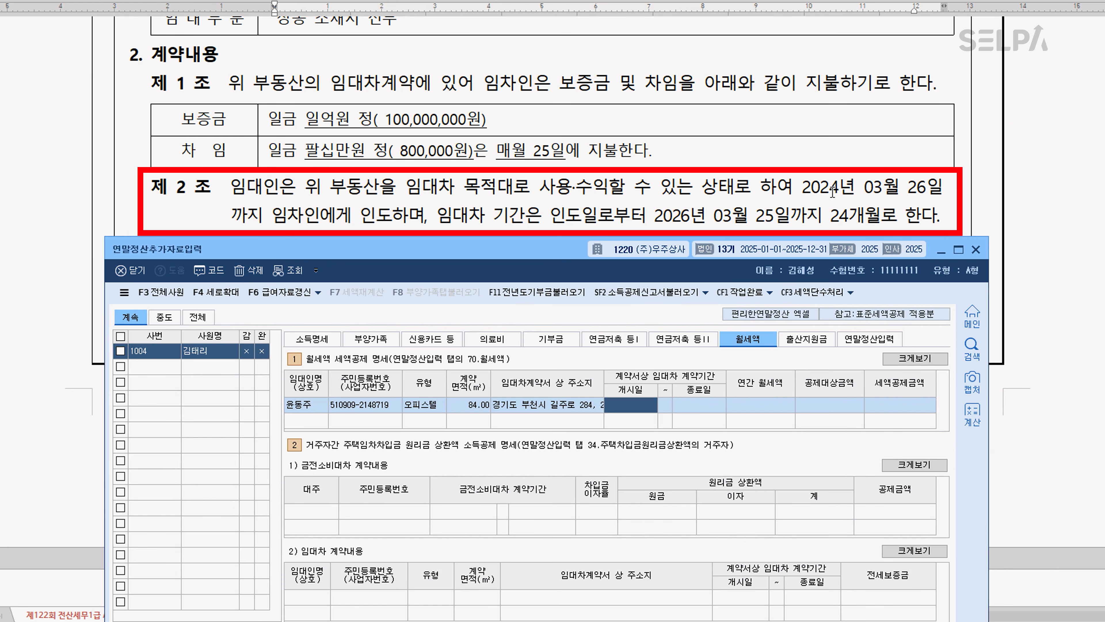
text(20)
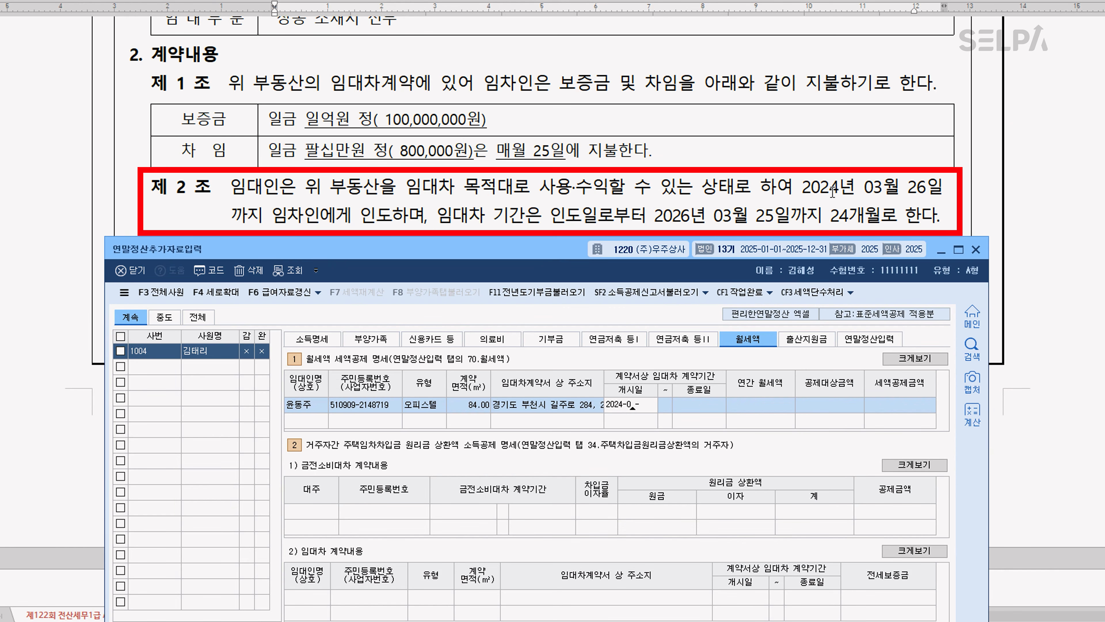
text(24-03-26 ~ )
text(202)
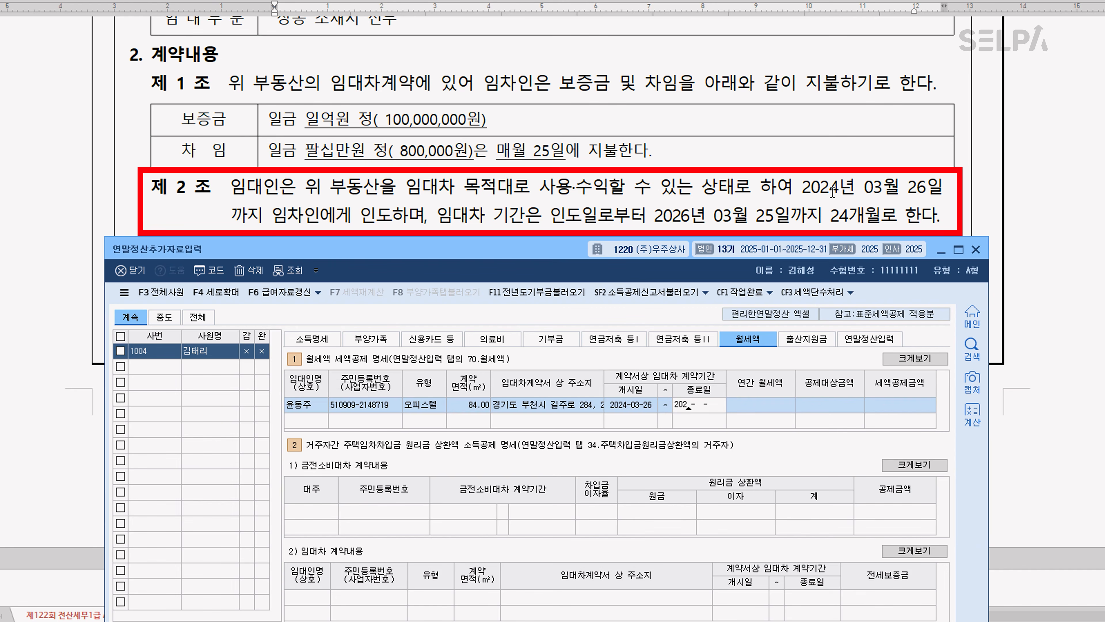
text(6-03-25)
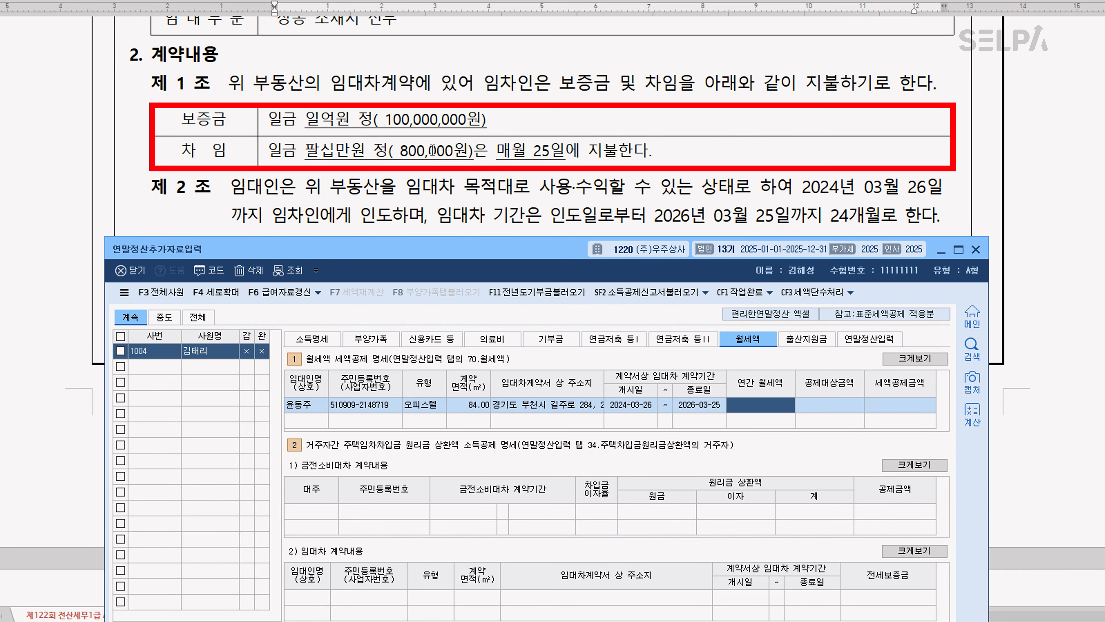
Enter 9,600,000 as the 연간 월세액 for the lease
text(9)
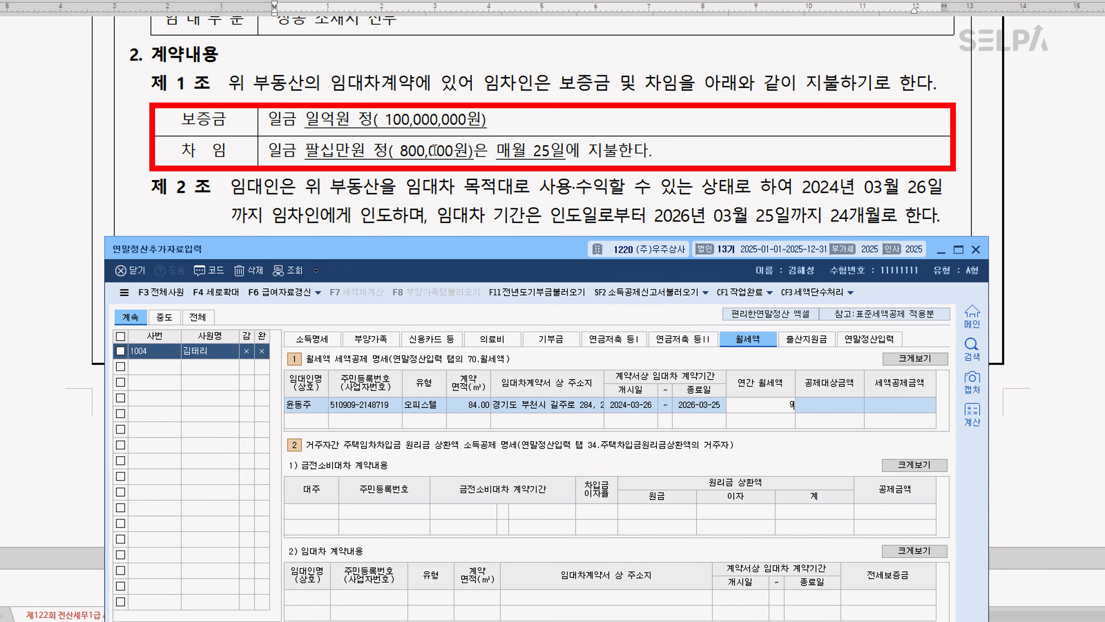
text(,600,000)
key(Return)
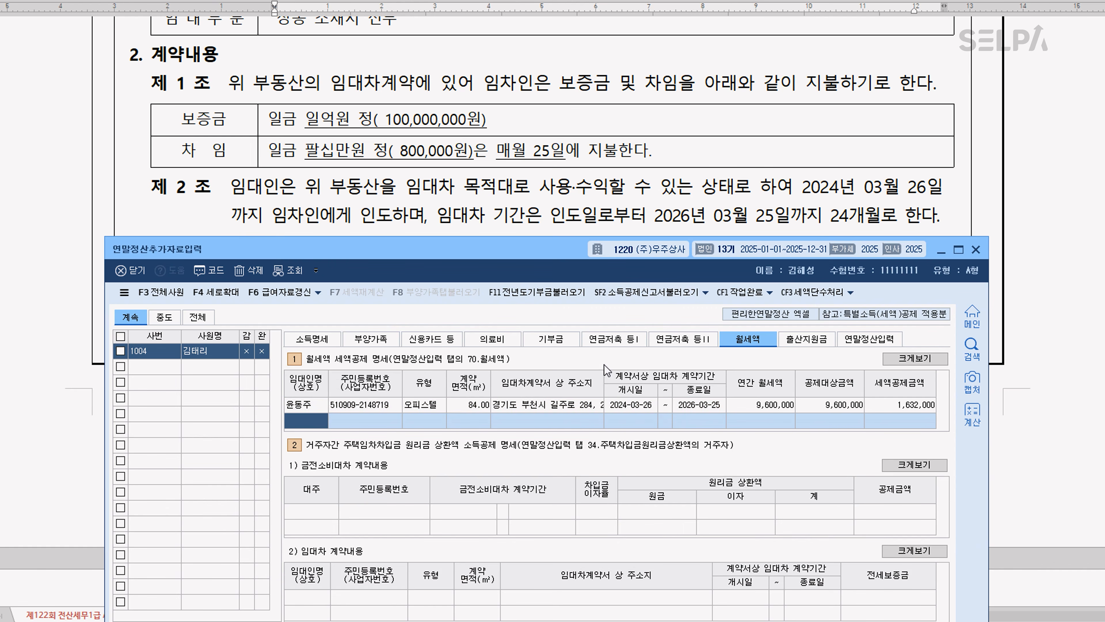
Return to the exam document's 기부금 certificate and review the 기부금 지출내역 table
click(600, 171)
scroll(675, 300, down, 5)
scroll(681, 309, down, 5)
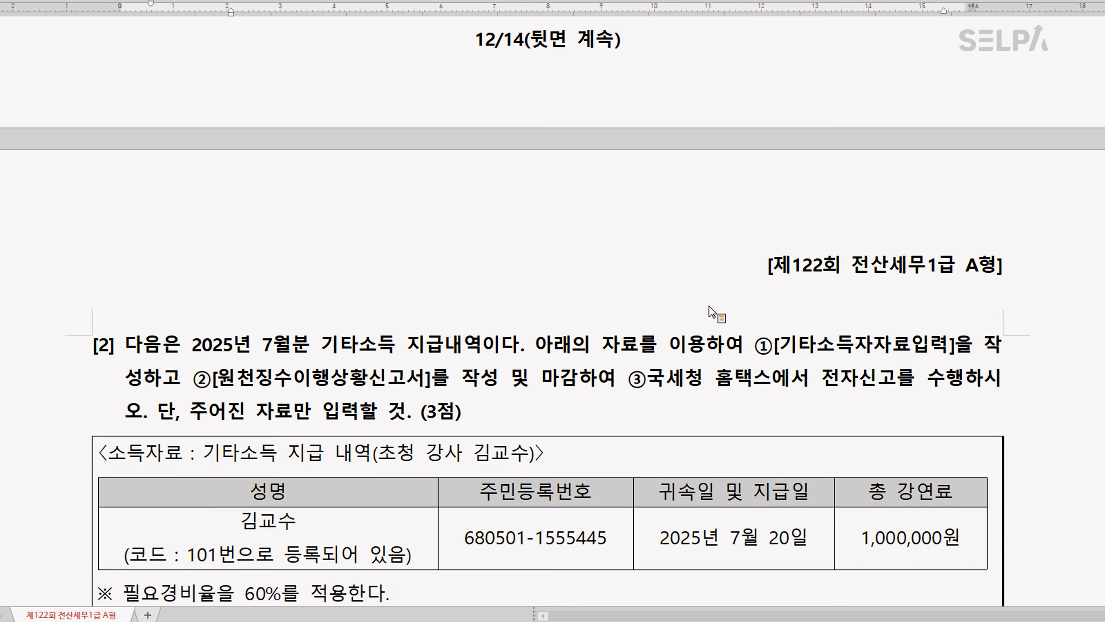
scroll(715, 302, up, 15)
scroll(722, 292, up, 5)
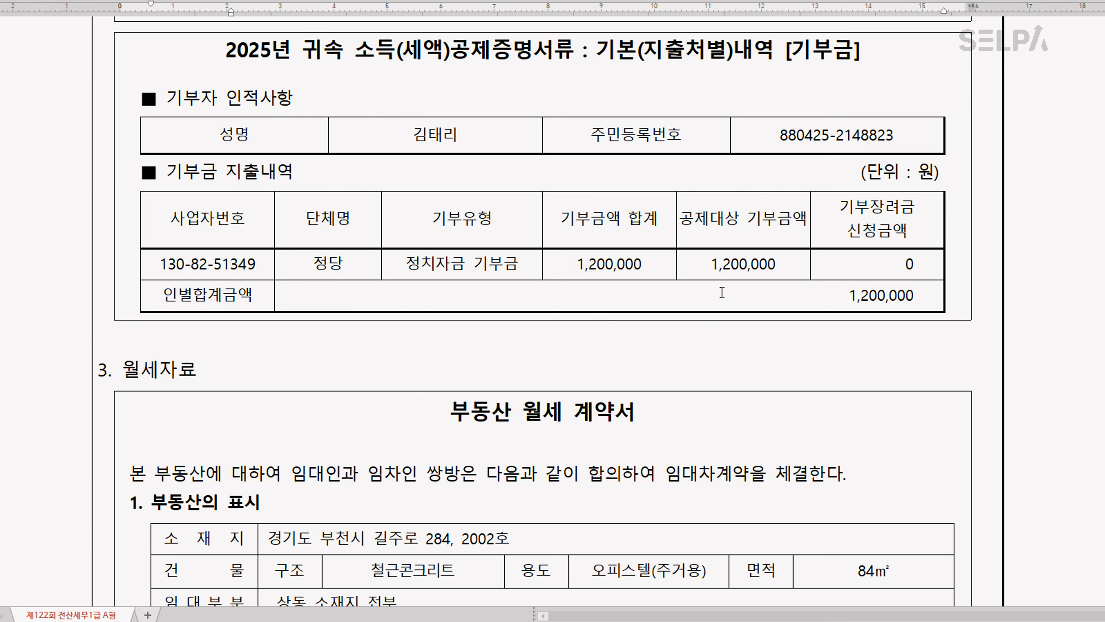
scroll(701, 225, up, 2)
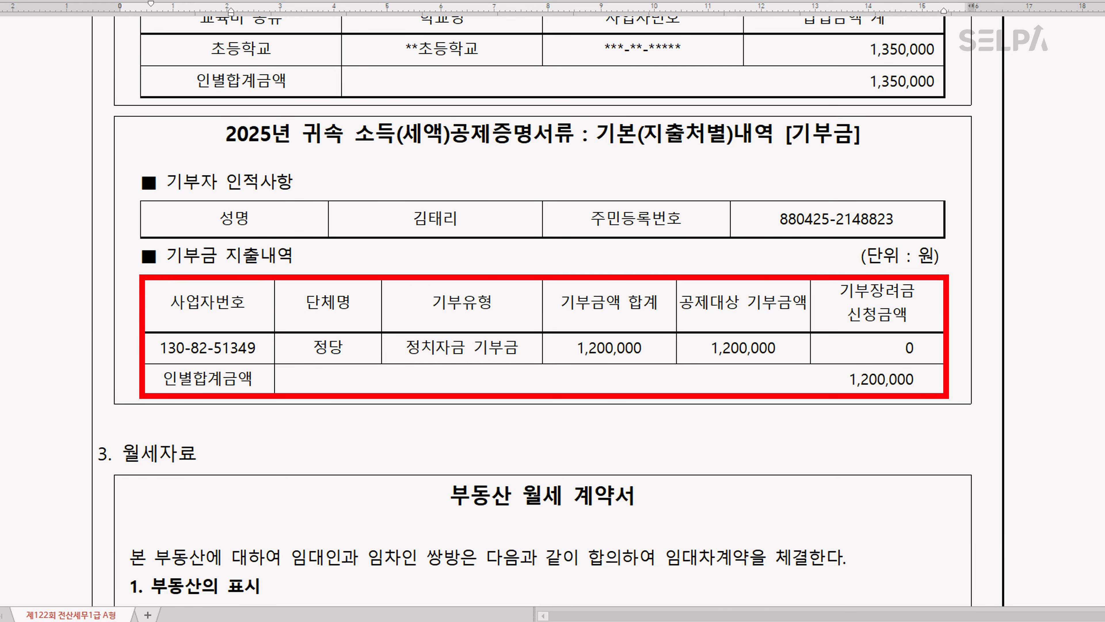
Return to KcLep's 연말정산추가자료입력 and load the 부양가족 tab amounts into 연말정산입력 for the employee
click(716, 587)
click(869, 342)
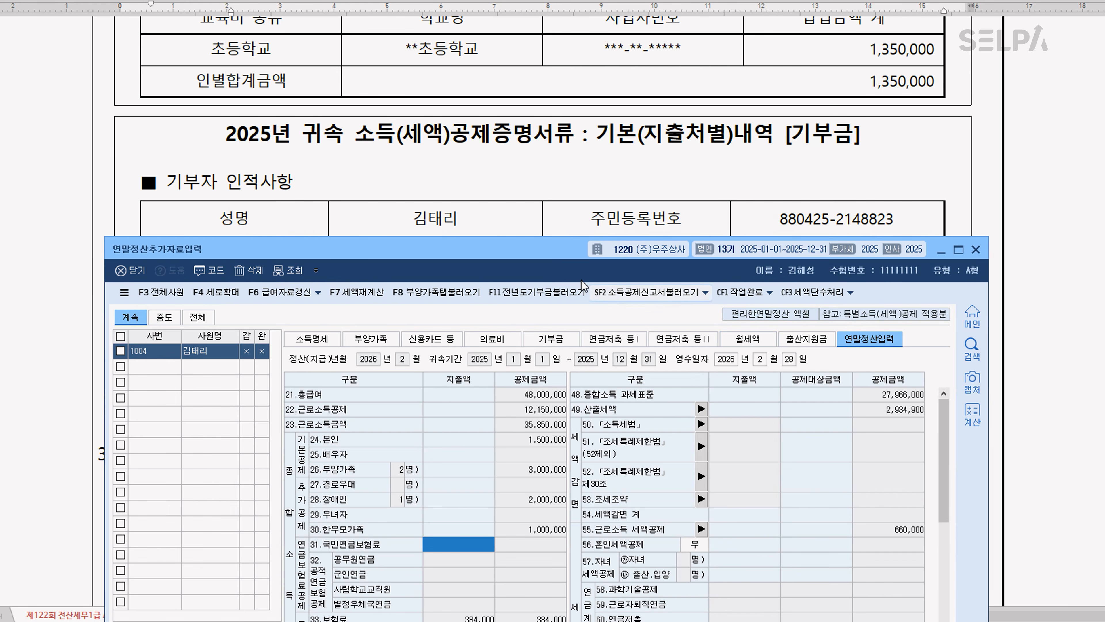
drag(533, 252, 533, 36)
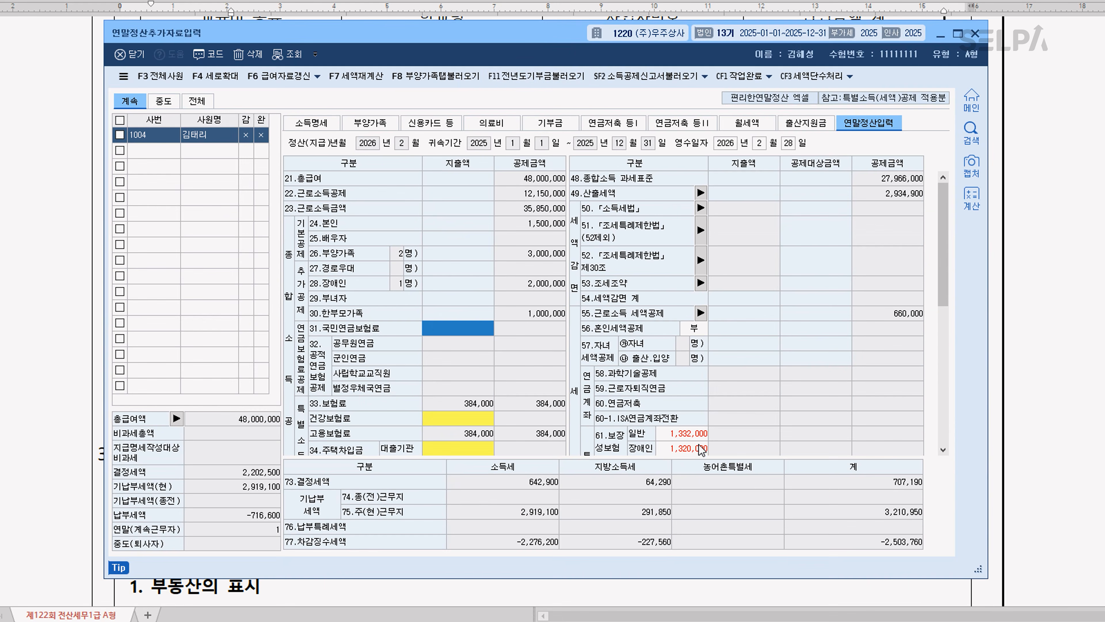
scroll(700, 450, down, 3)
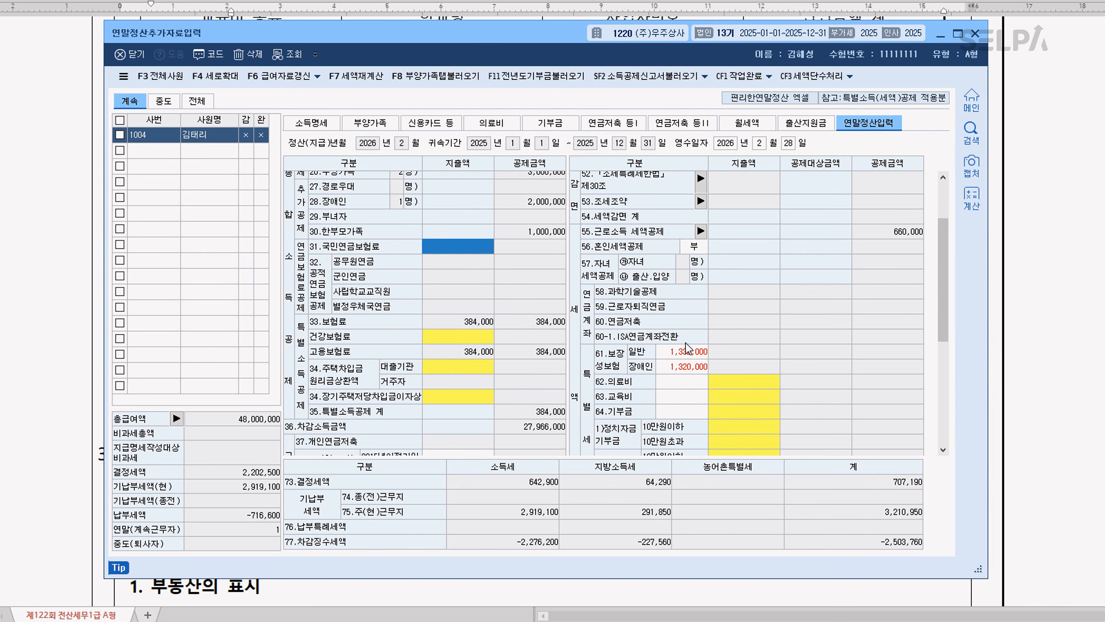
click(454, 82)
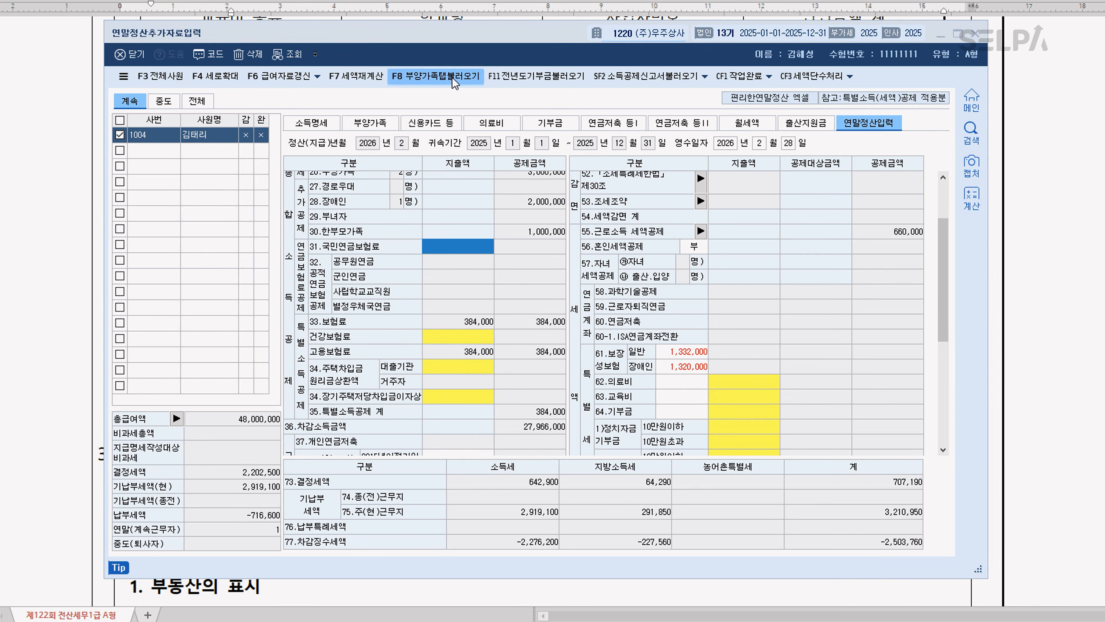
click(638, 379)
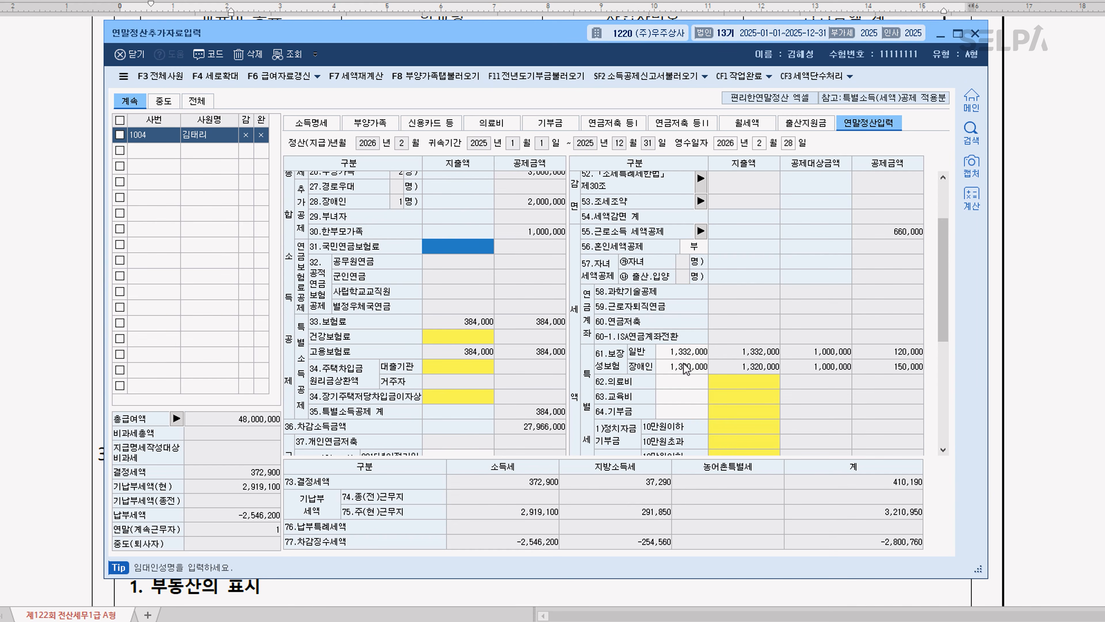
Register the employee (본인) as the donor in the 기부금 입력 section of 기부금
drag(550, 41, 567, 280)
click(567, 360)
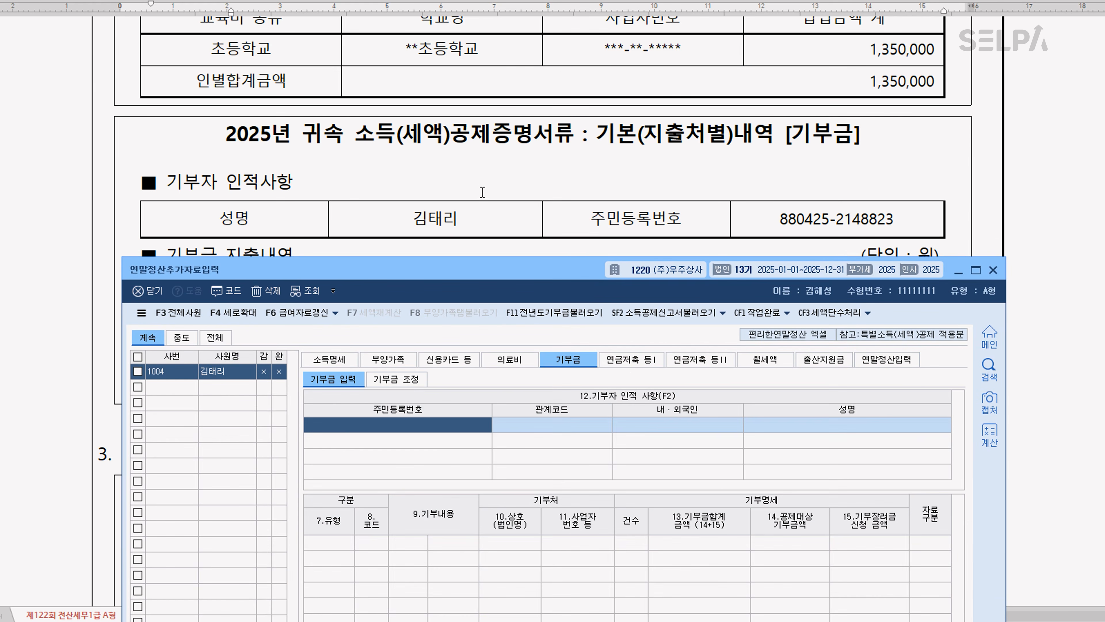
scroll(482, 191, down, 3)
key(F2)
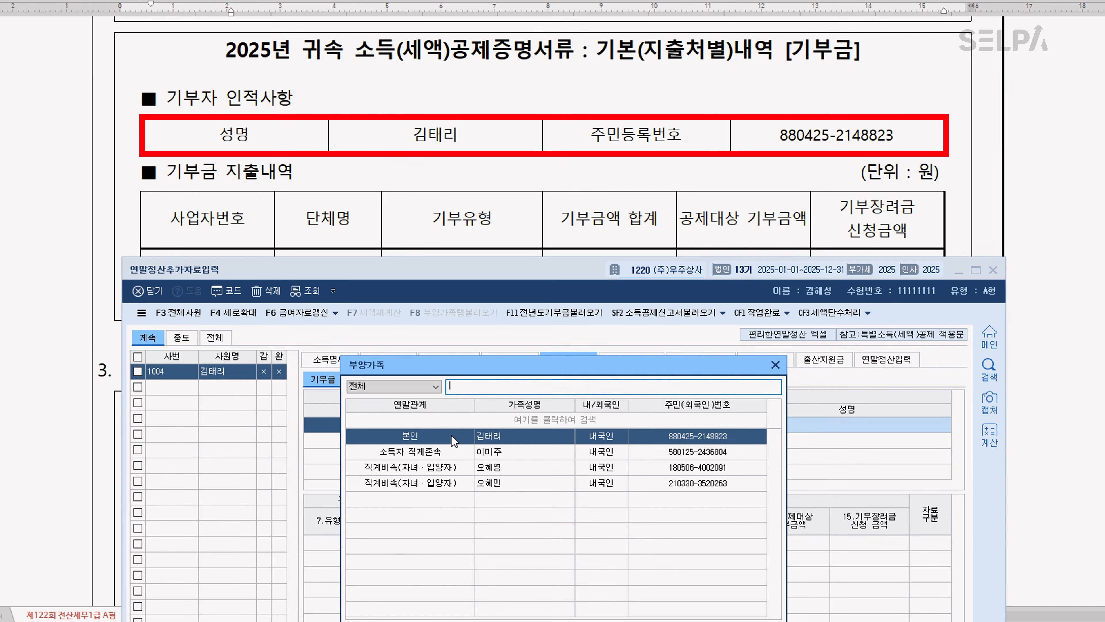
double_click(451, 435)
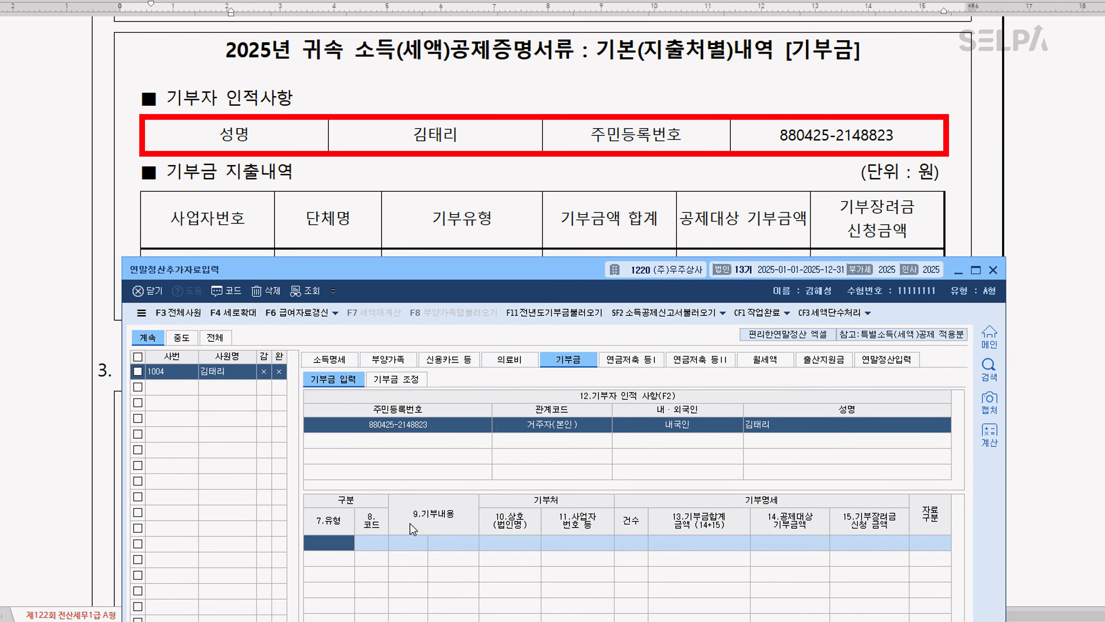
Start a donation line for the donor with 유형 20 정치자금기부금 and 기부내용 금전
drag(467, 303, 481, 34)
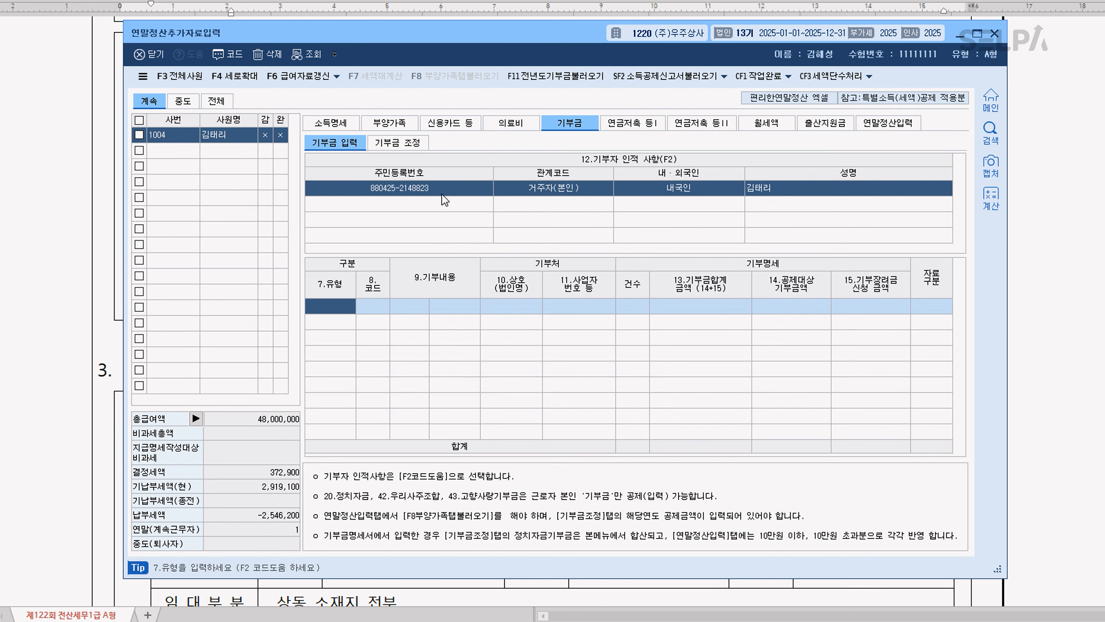
key(F2)
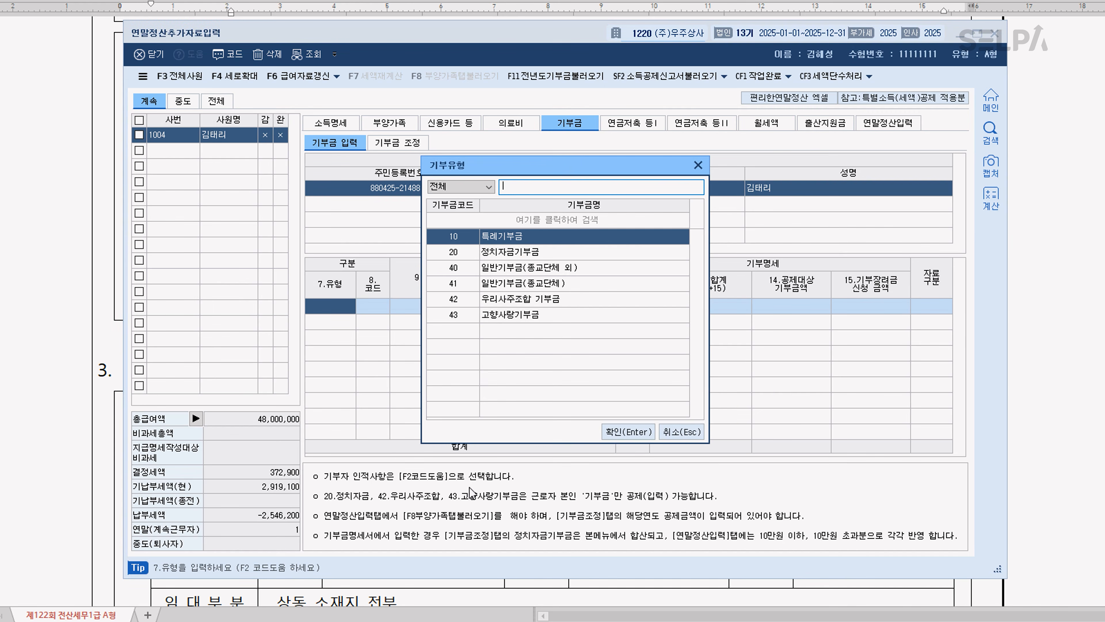
click(520, 254)
click(623, 432)
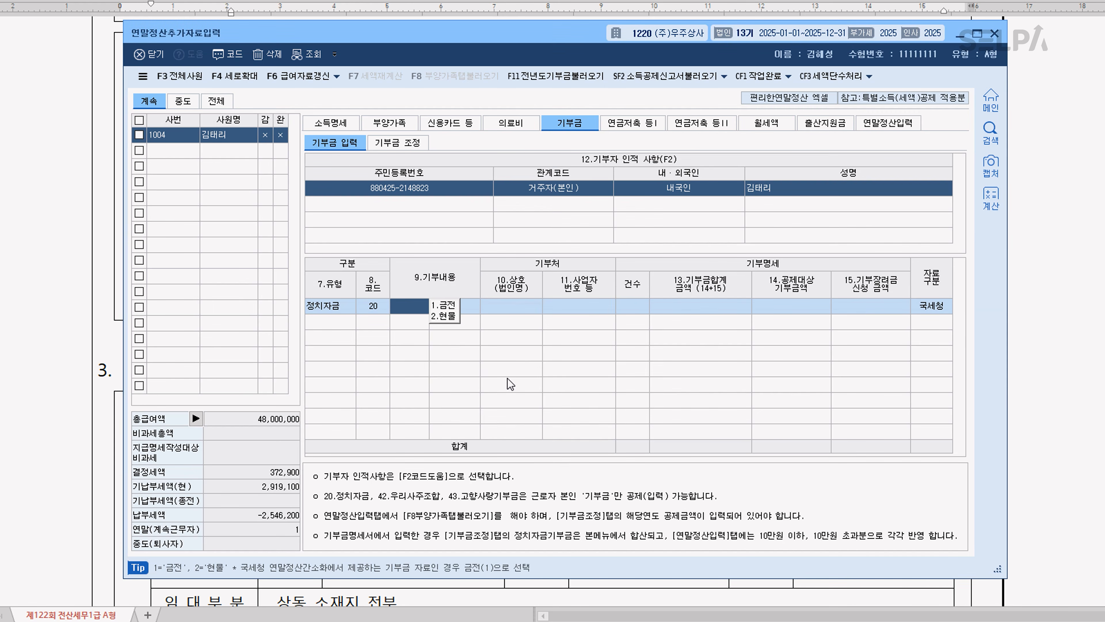
click(445, 304)
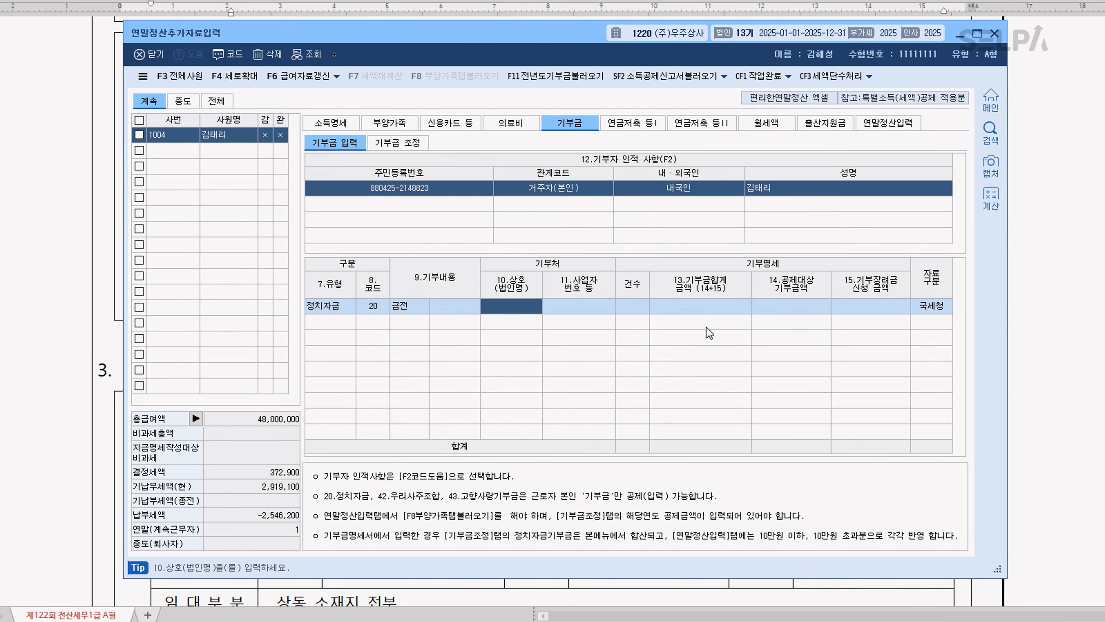
Set the 정치자금 donation's 건수 to 1 and its 공제대상 기부금액 to 1,200,000, leaving the recipient details blank
key(Return)
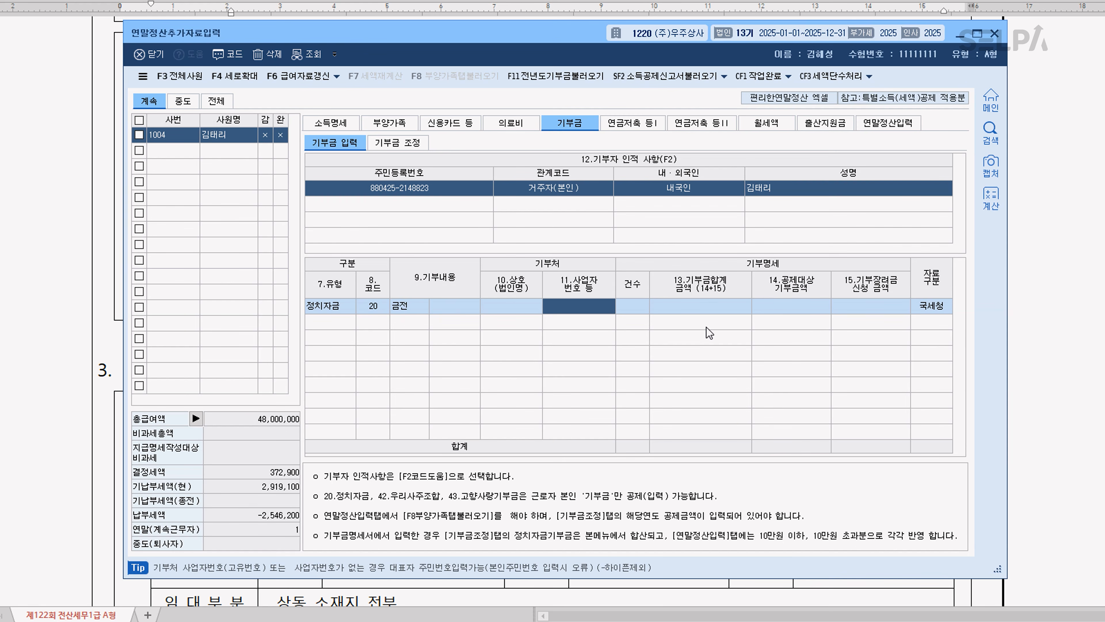
key(Return)
key(Return)
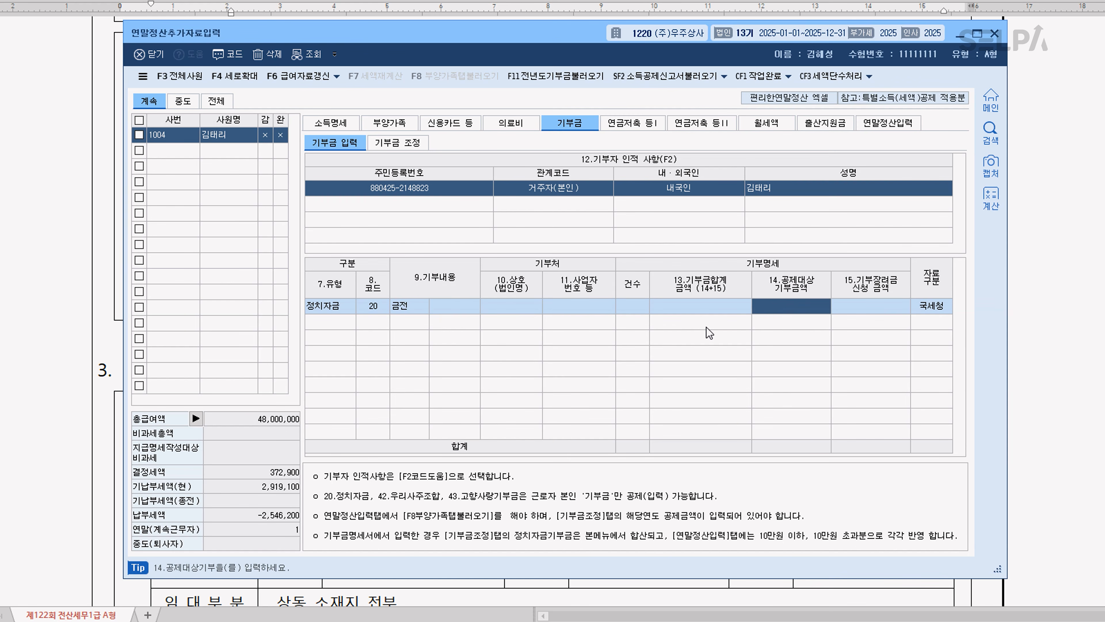
key(shift+Tab)
text(1)
key(Return)
drag(592, 37, 566, 261)
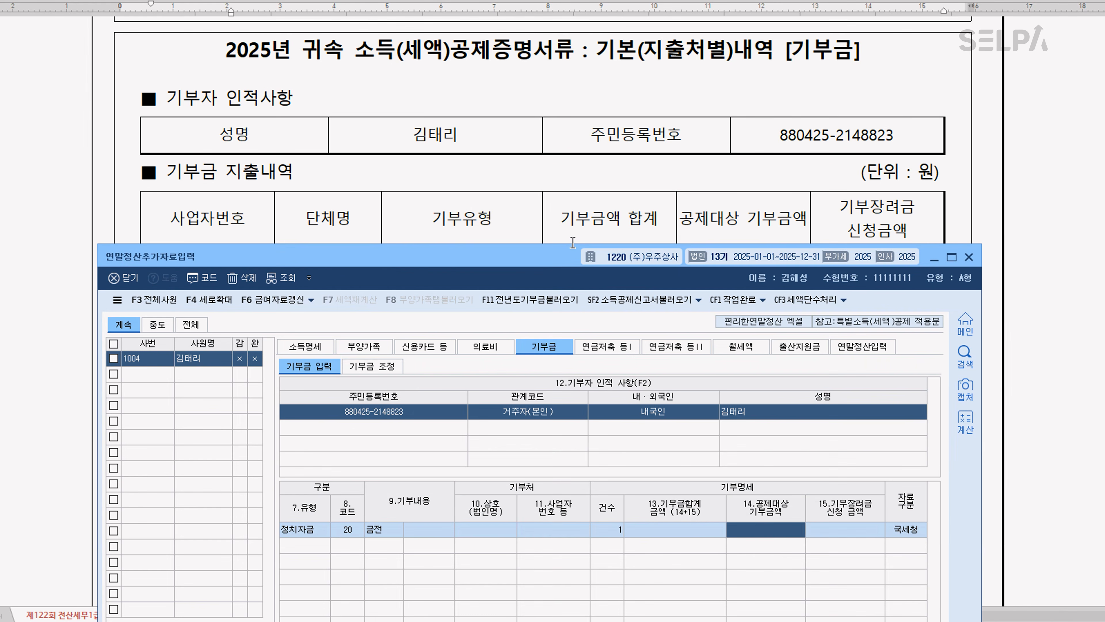
text(1,200,000)
key(Return)
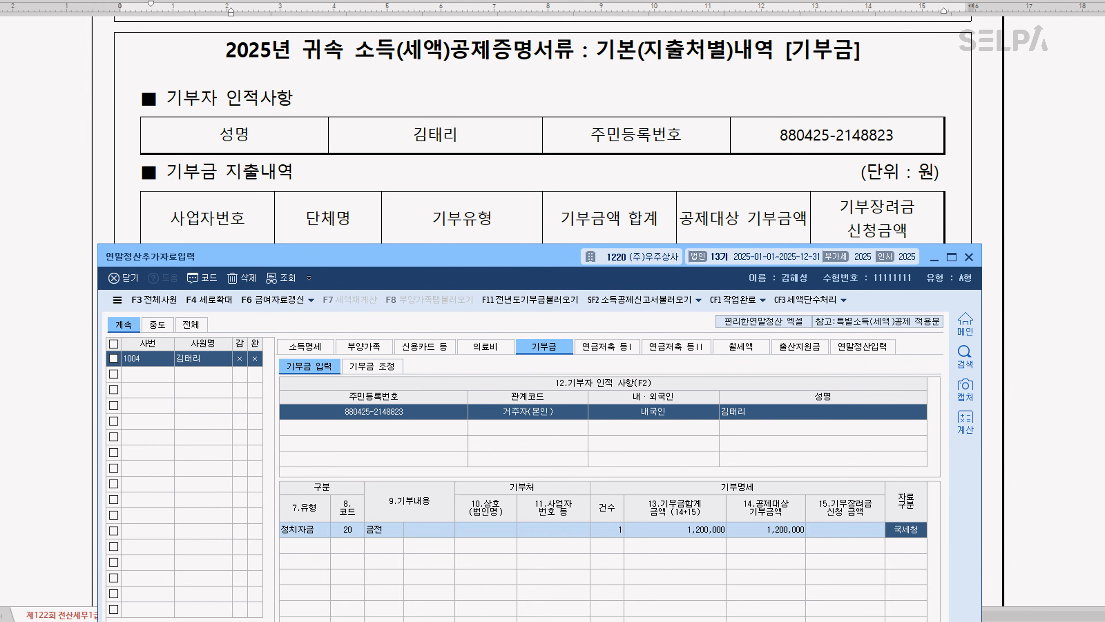
Open the 공제금액계산 for 기부금 조정 and load the 근로소득금액 and 공제대상금액 by donation code
drag(548, 259, 558, 52)
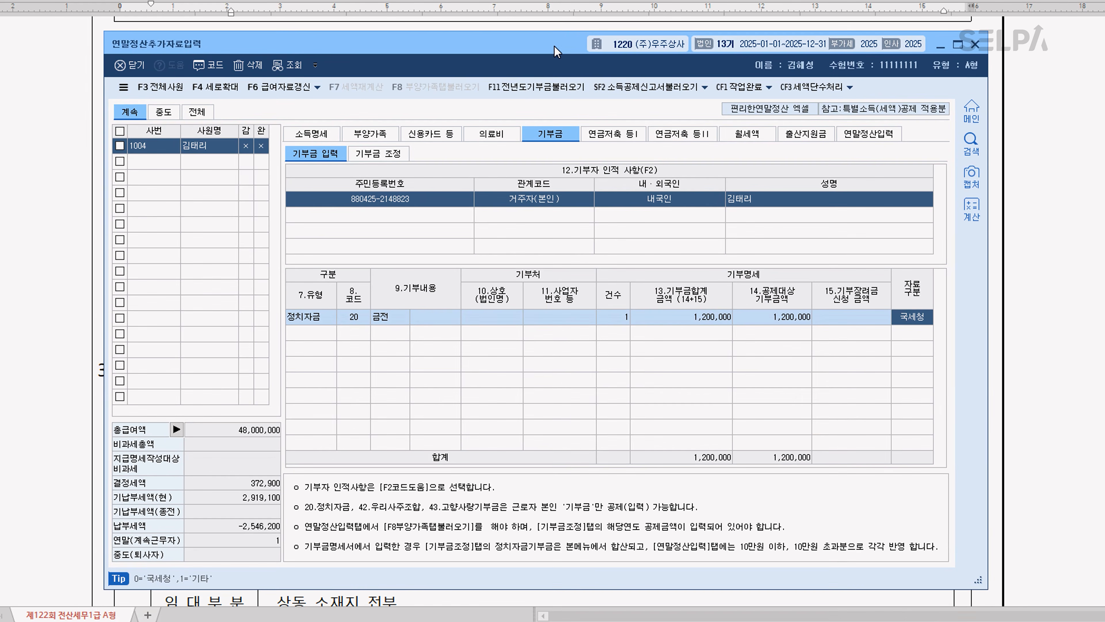
click(377, 154)
click(916, 151)
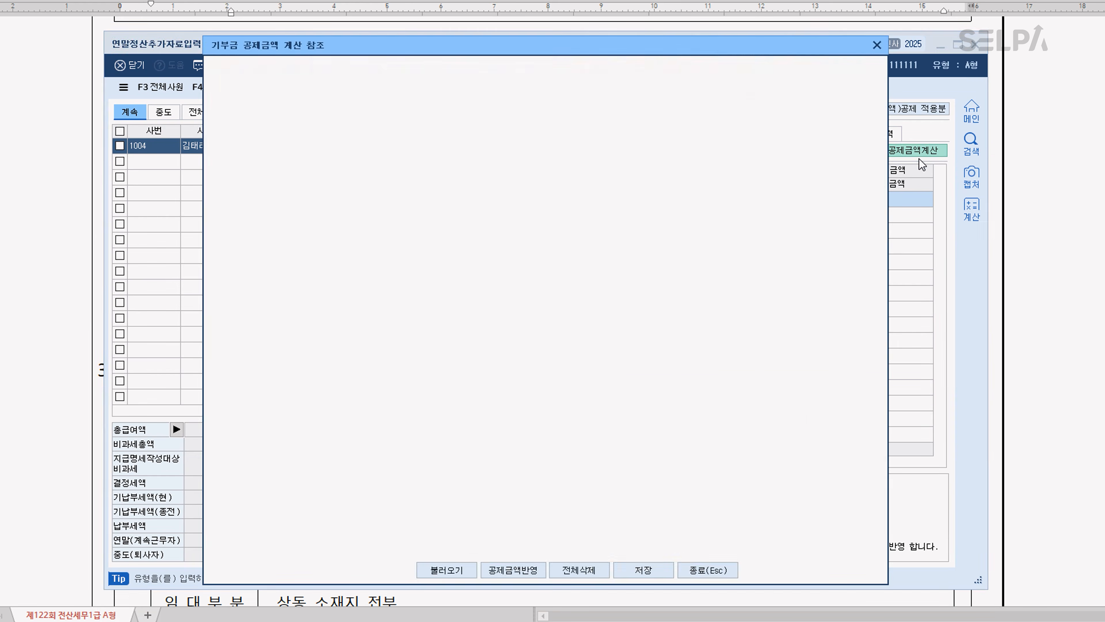
click(455, 575)
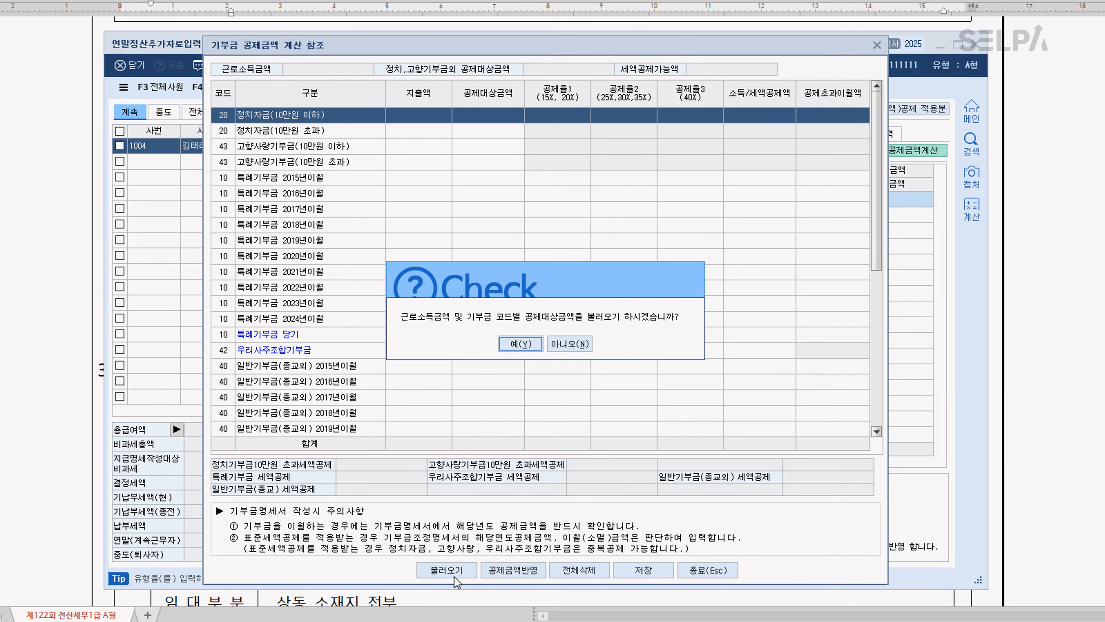
click(522, 344)
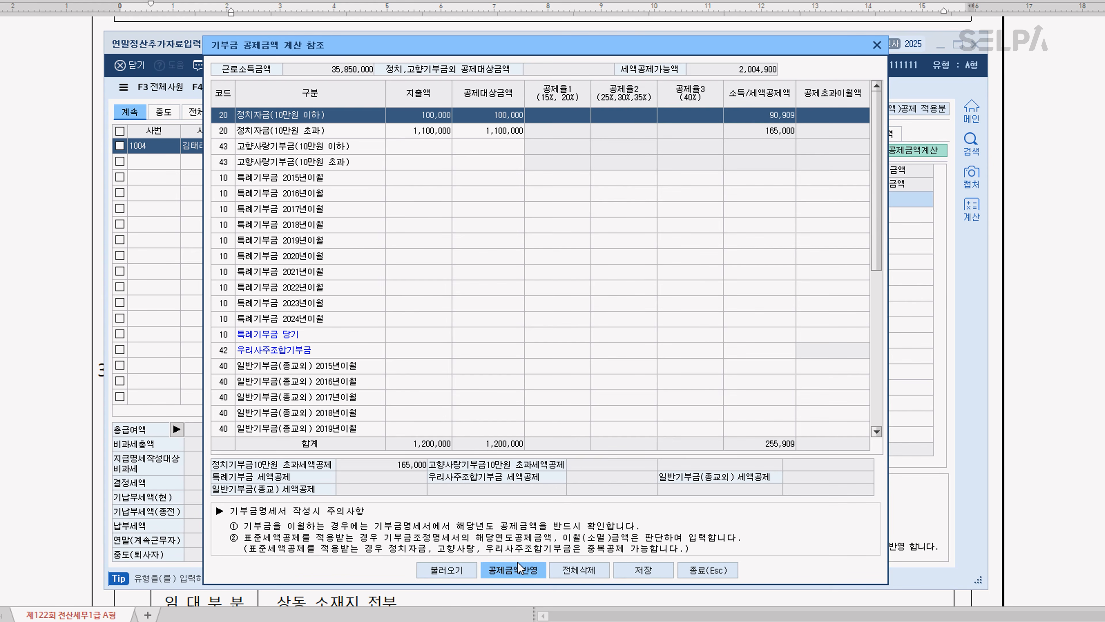
Apply the calculated 공제금액 to the donation adjustment, save it and close the 기부금 공제금액 계산 참조 dialog
click(526, 577)
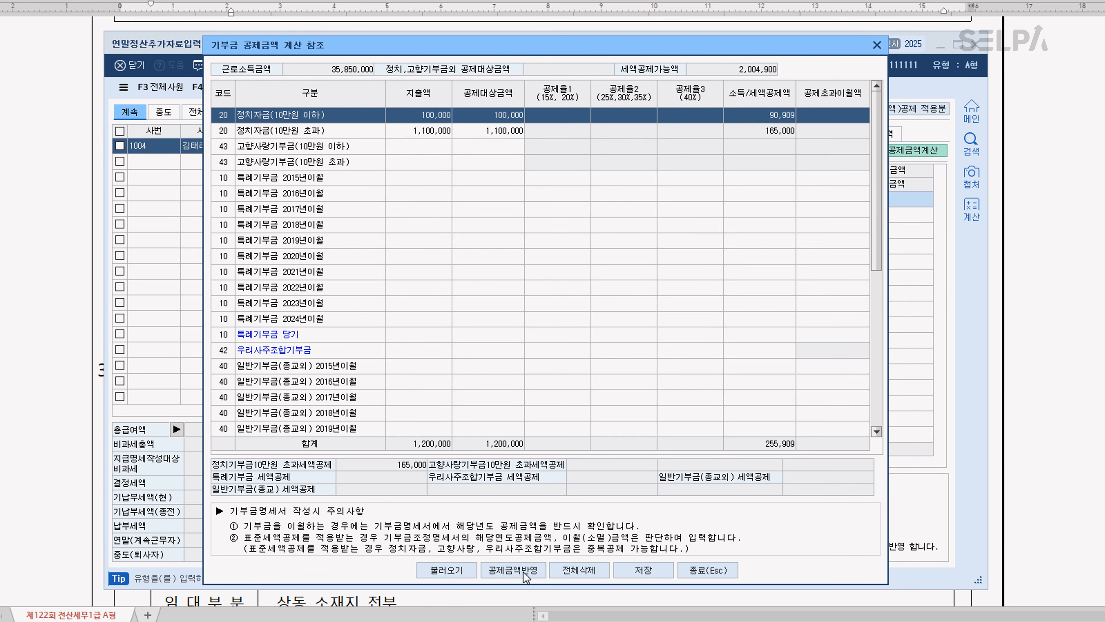
click(531, 366)
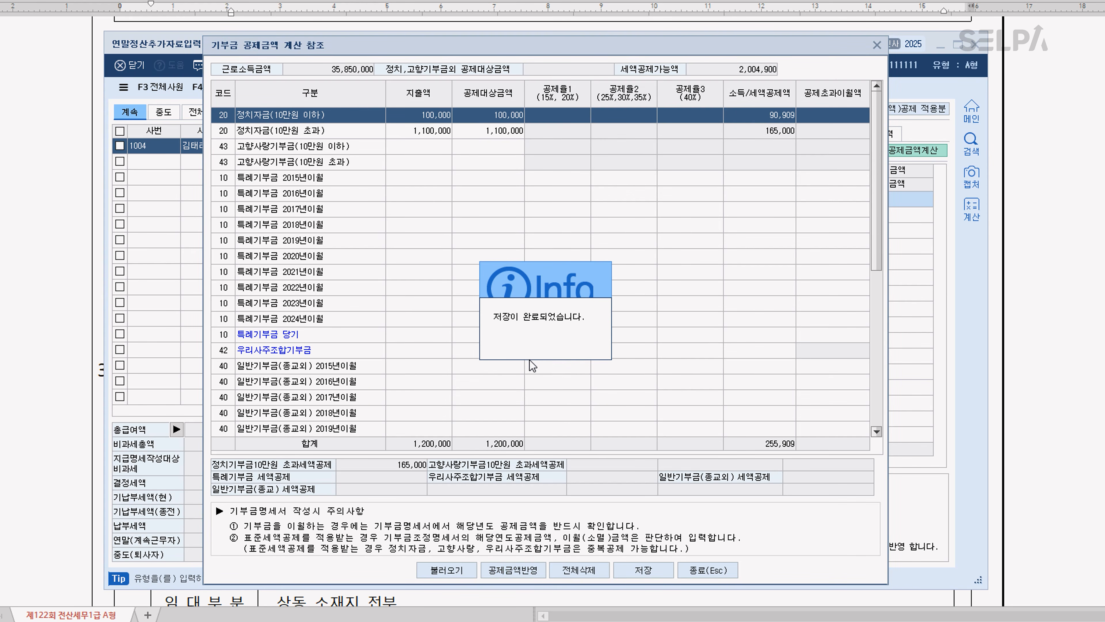
click(643, 571)
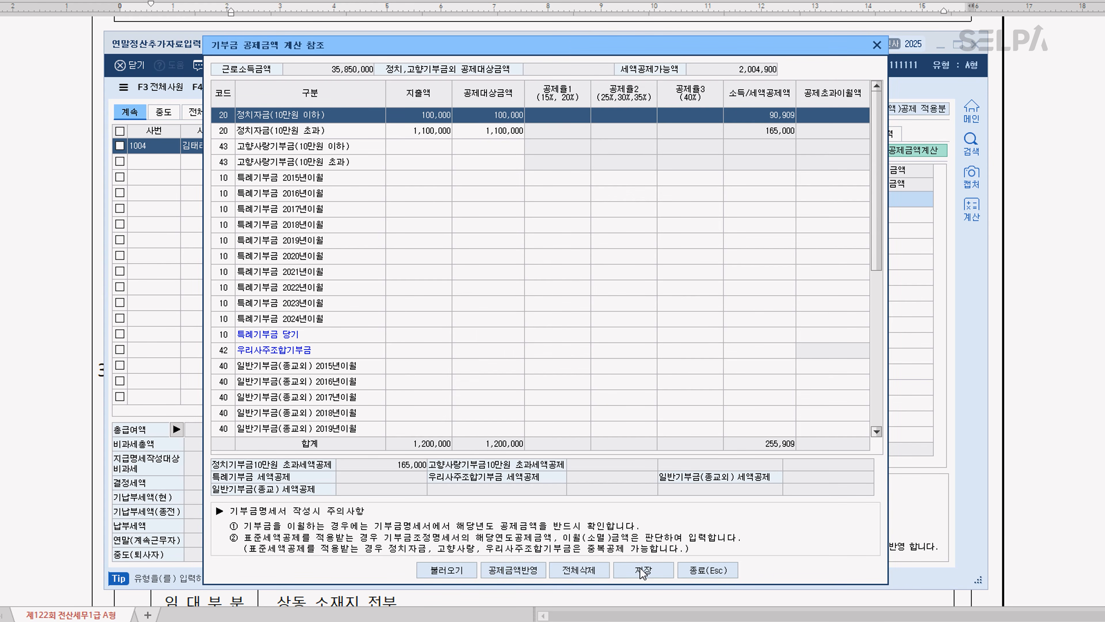
click(725, 571)
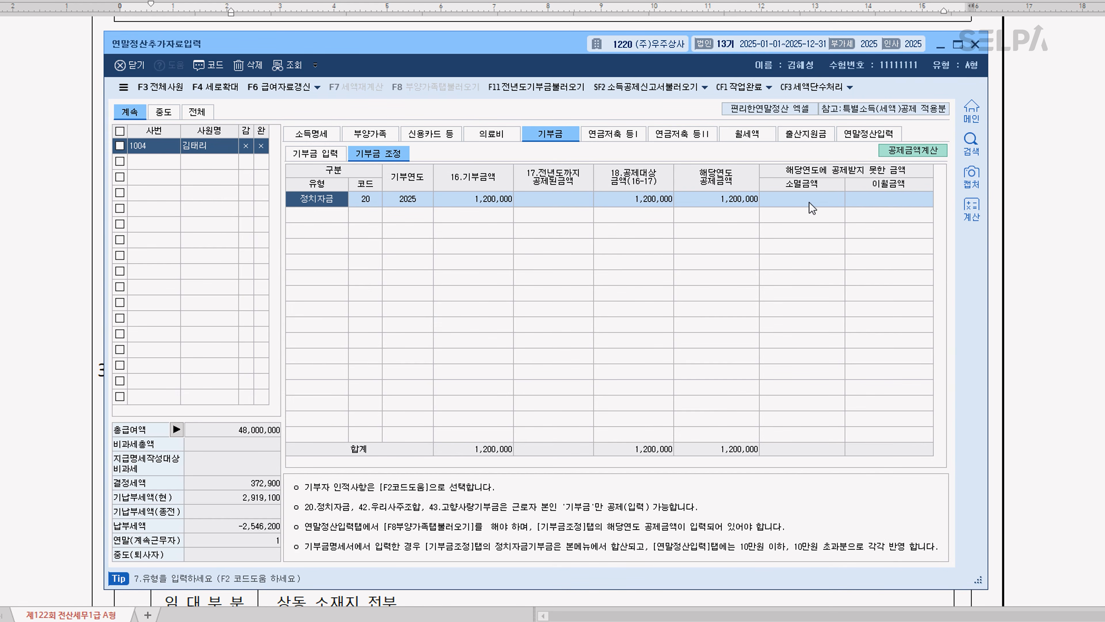
click(732, 212)
key(ctrl)
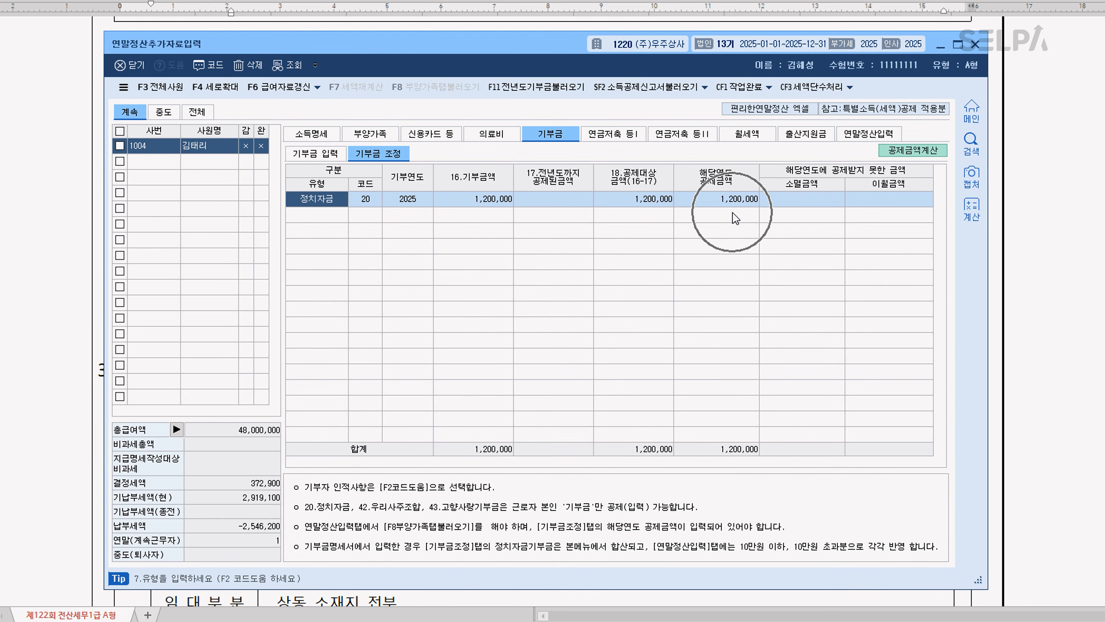
key(ctrl)
key(ctrl)
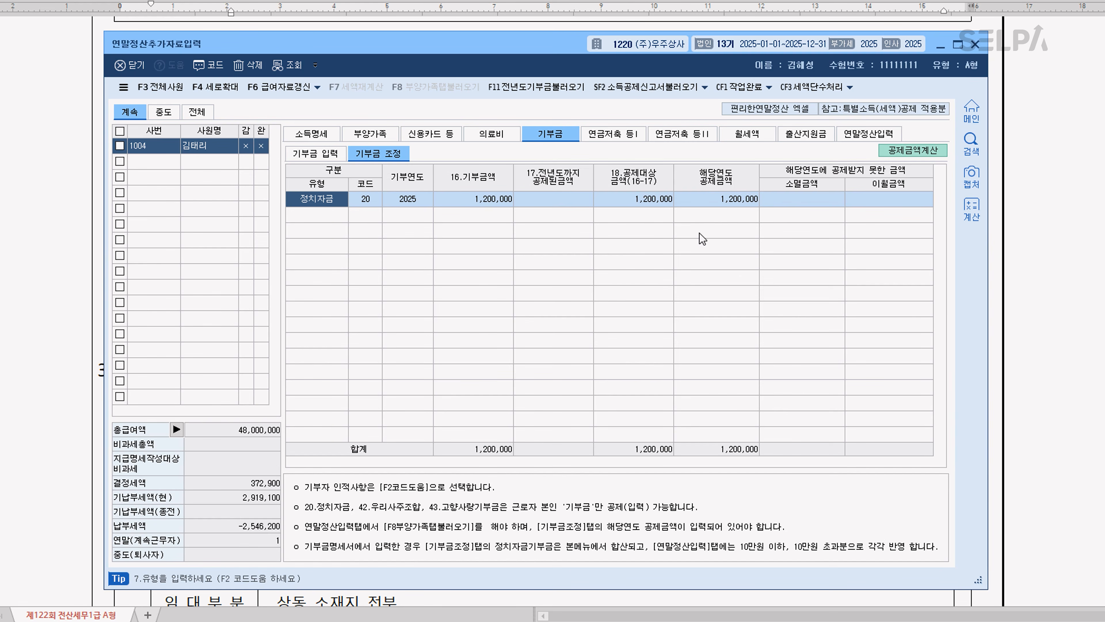
Reload the 부양가족 tab data into 연말정산입력 so the 정치자금 기부금 is reflected in the 64.기부금 items
click(865, 139)
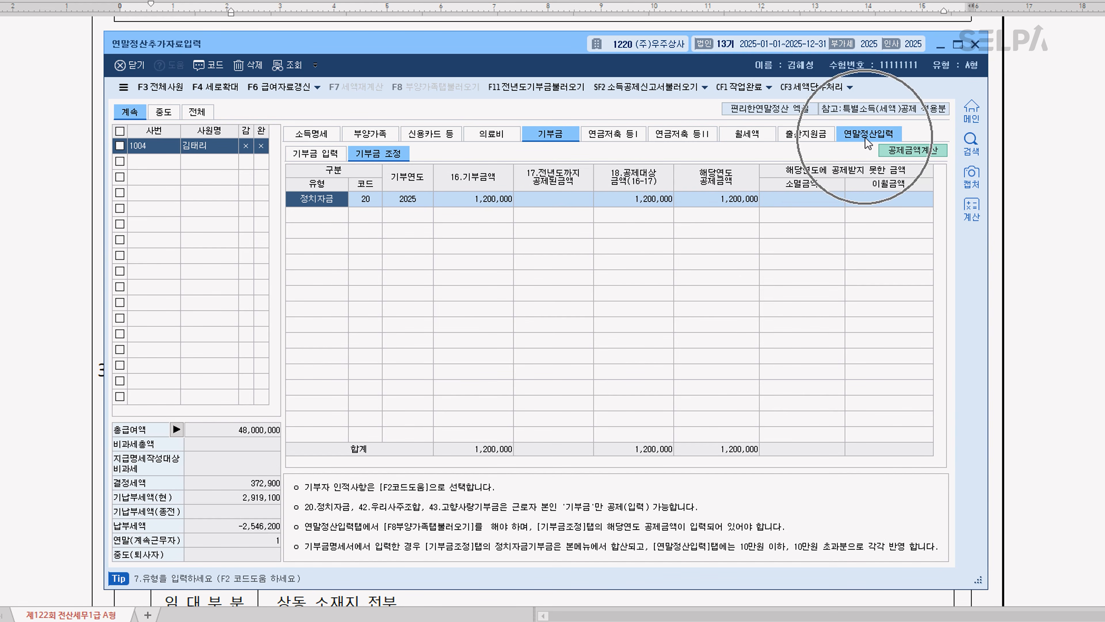
scroll(807, 324, down, 3)
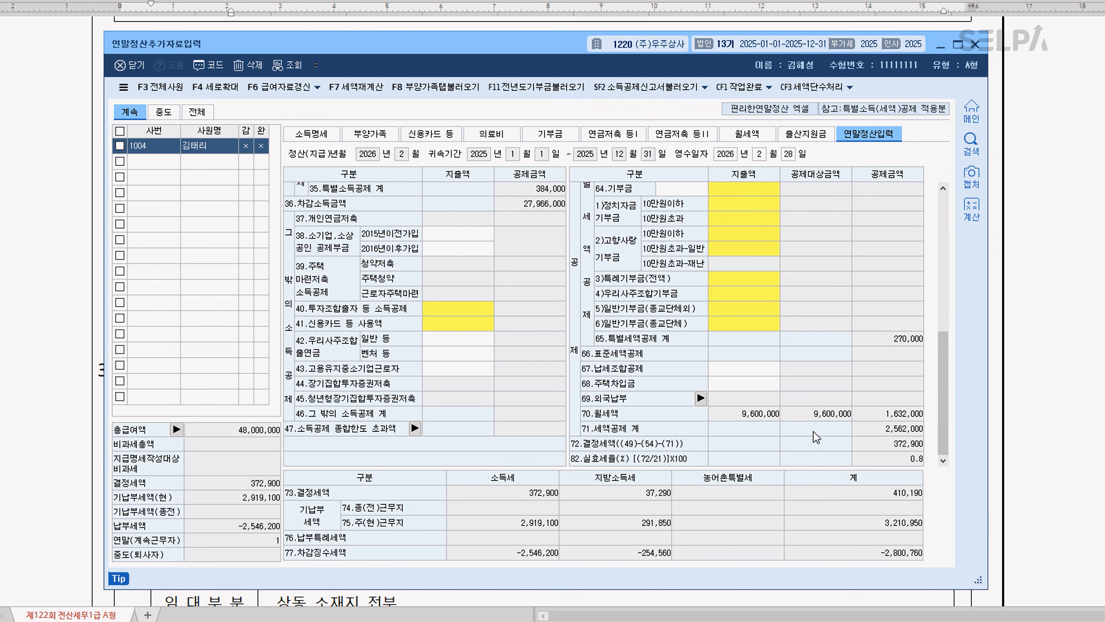
scroll(781, 292, up, 3)
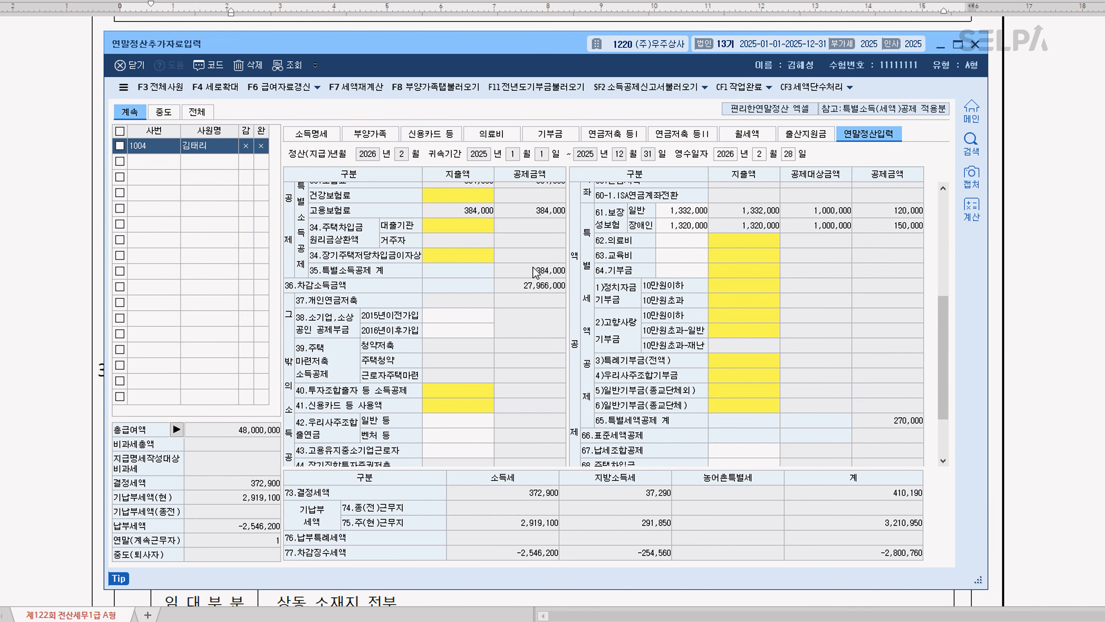
click(446, 96)
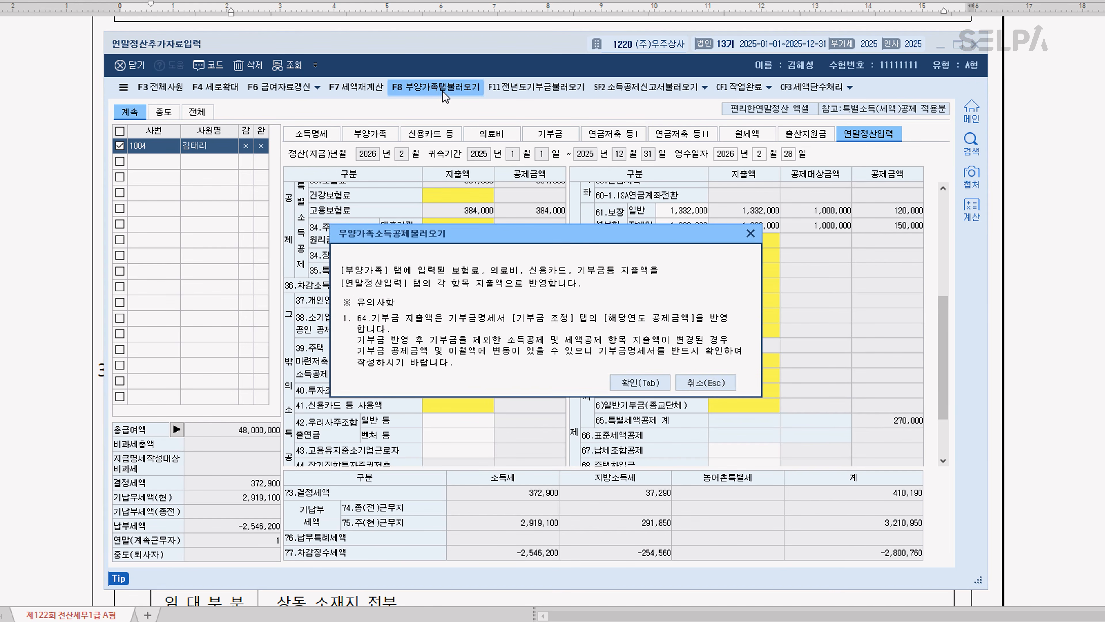
click(631, 384)
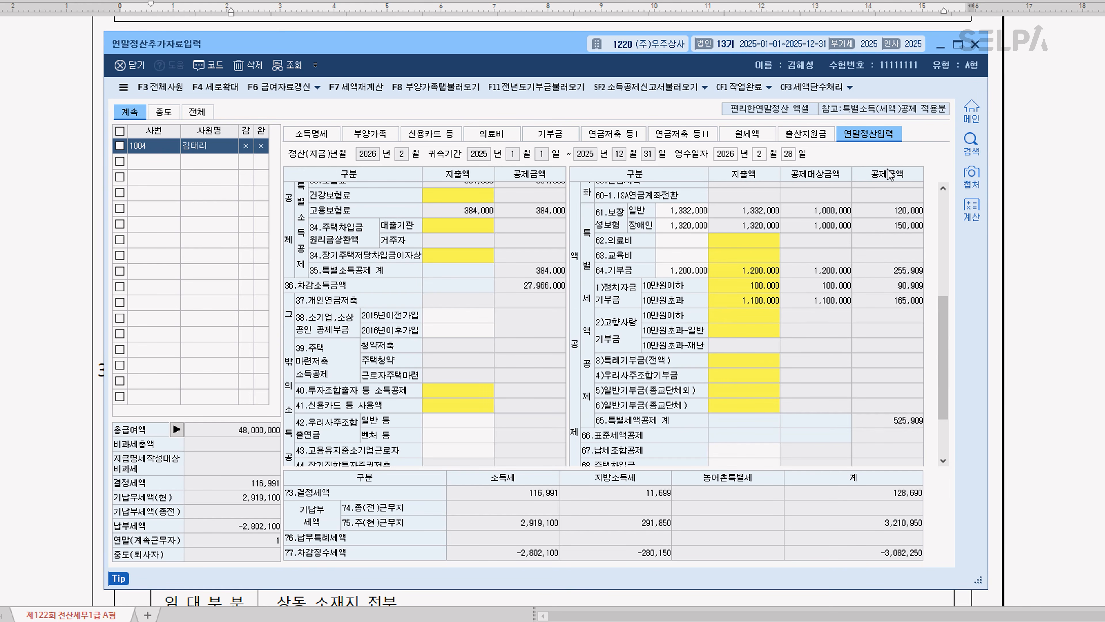
Recheck the 정치자금 row in 기부금 조정 and close 연말정산추가자료입력
click(550, 135)
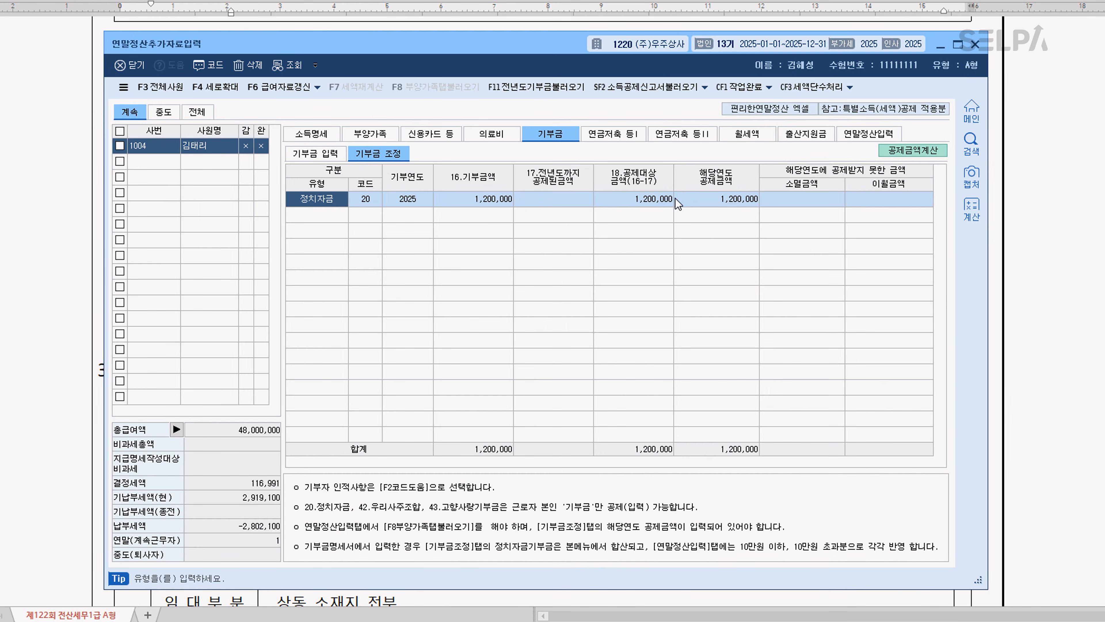
click(922, 201)
click(975, 45)
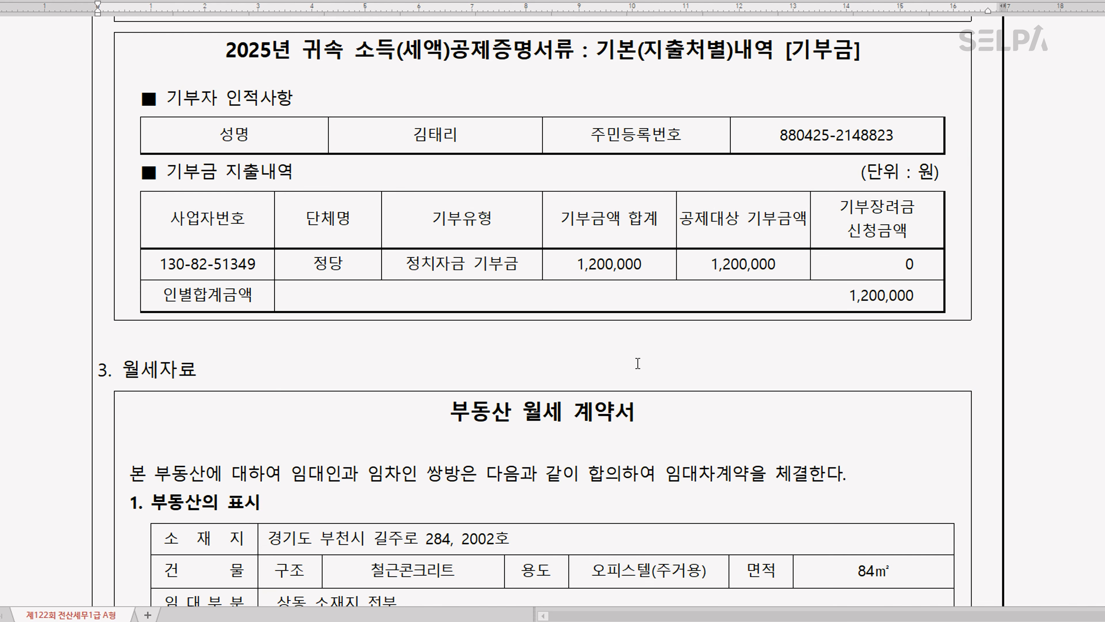
Go to question [2] in the exam document and highlight its ①[기타소득자자료입력] instruction
scroll(638, 374, down, 10)
scroll(638, 375, down, 10)
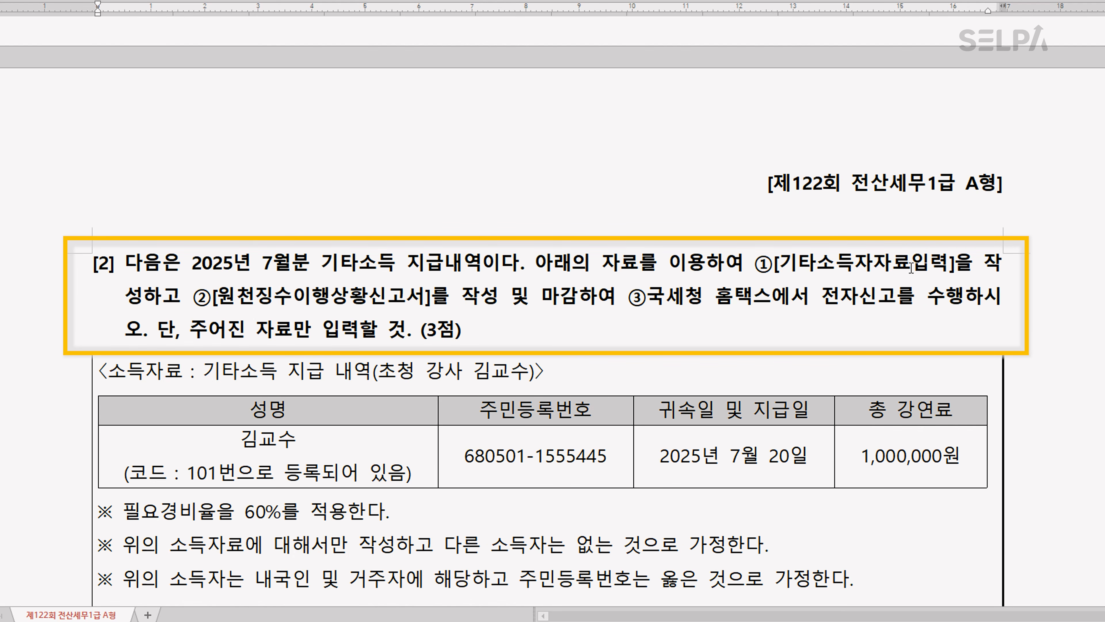
drag(751, 264, 956, 264)
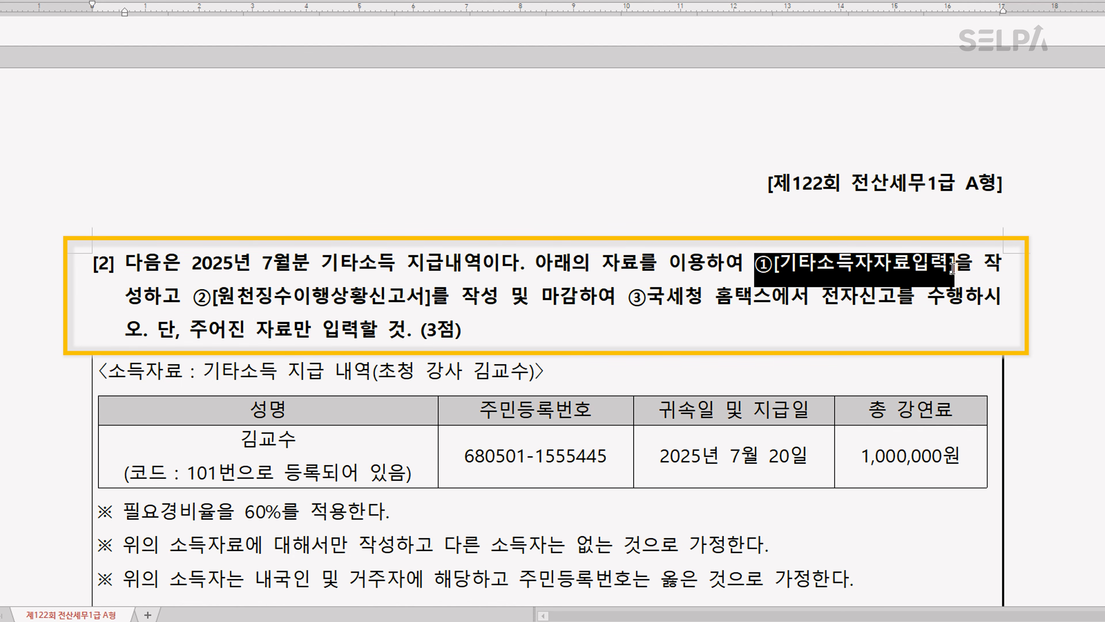
Color the ①[기타소득자자료입력] instruction red and highlight "2025년 7월분" in yellow in question [2]
key(ctrl+m)
key(r)
drag(192, 263, 306, 266)
key(alt+shift+h)
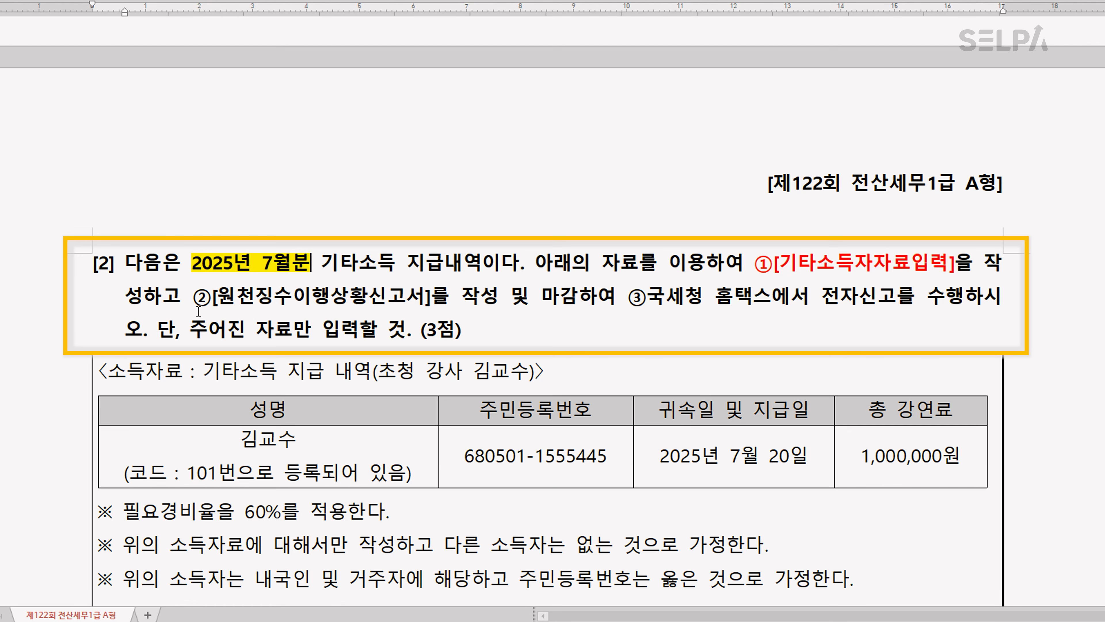
Color ②[원천징수이행상황신고서] and "마감" blue, and ③국세청 홈택스에서 전자신고 green in question [2]
drag(196, 304, 432, 302)
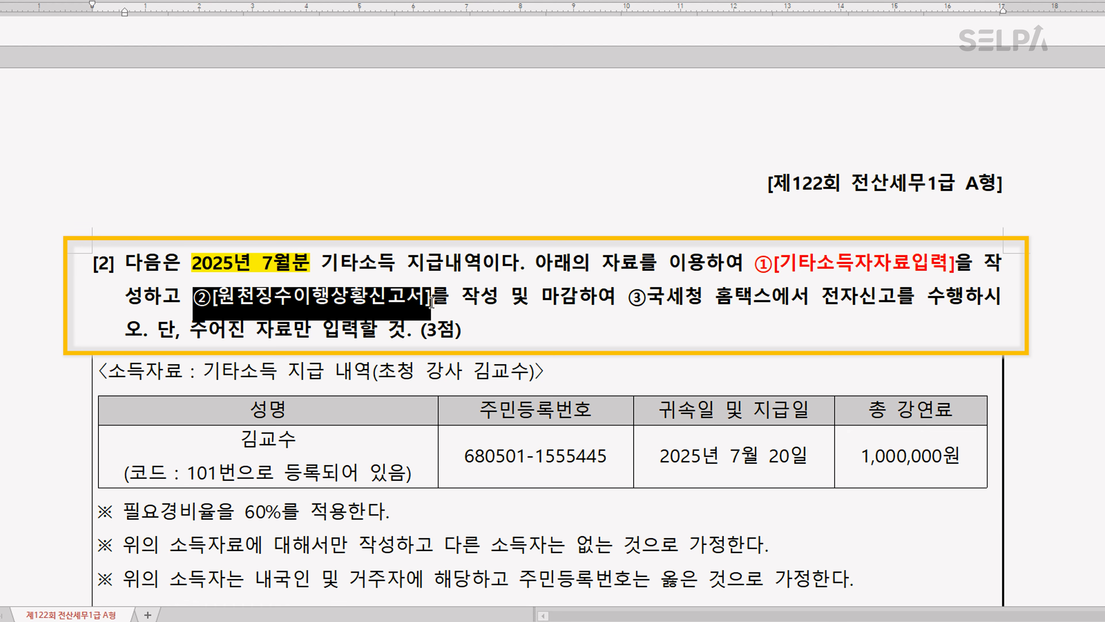
key(ctrl+m)
key(b)
drag(541, 304, 903, 309)
key(alt+shift+h)
key(ctrl+m)
key(g)
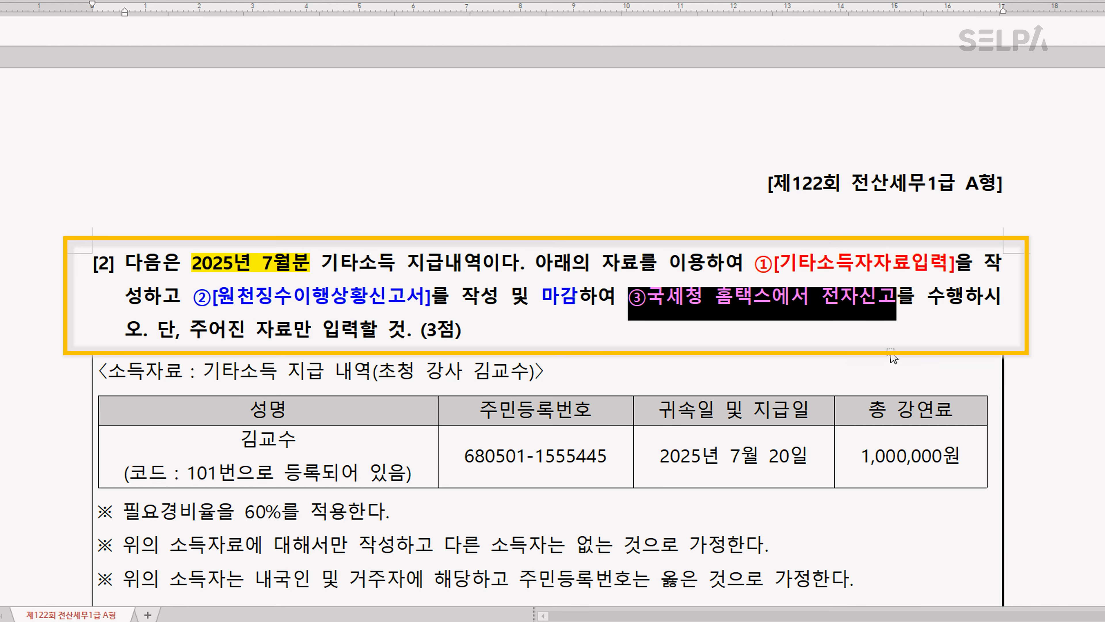
click(542, 369)
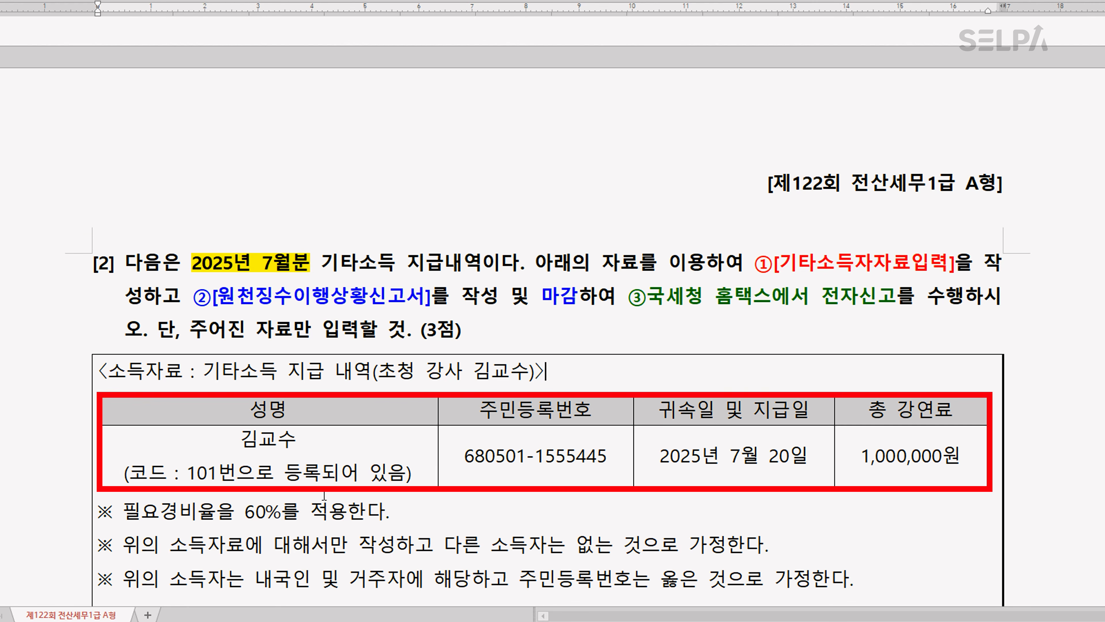
Review the 기타소득 payment details in the question, switch to KcLep and open 기타소득자자료입력
click(321, 473)
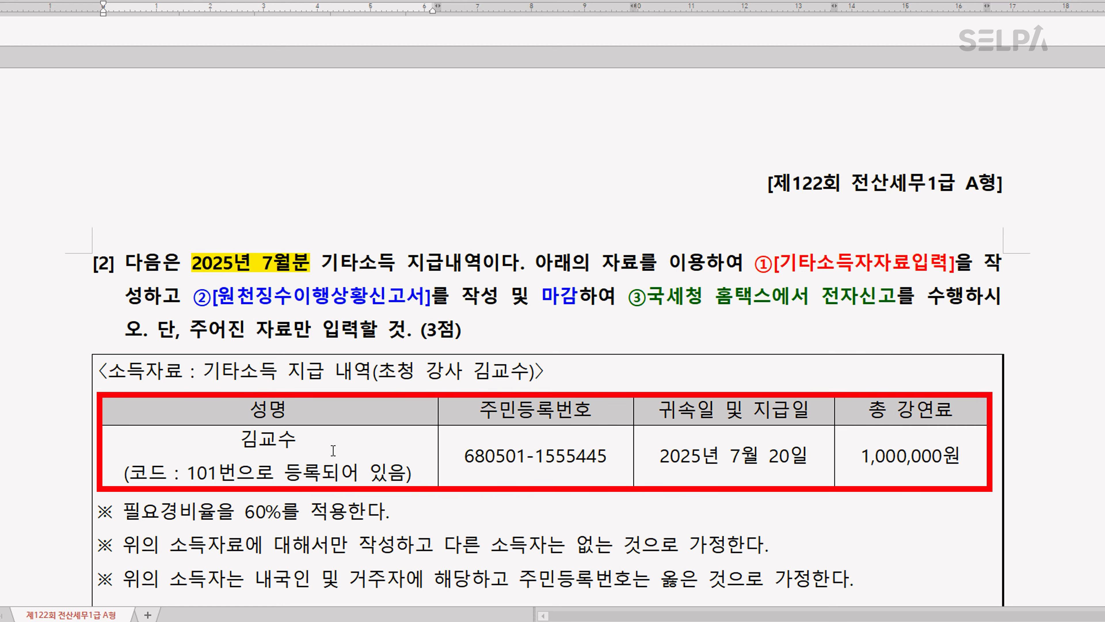
scroll(333, 450, down, 6)
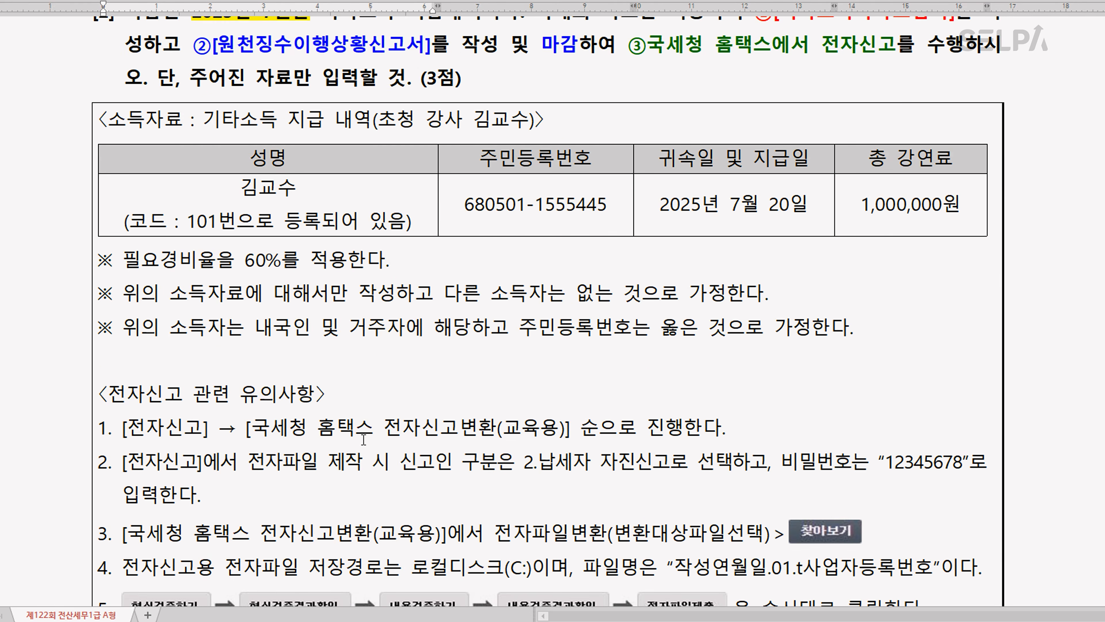
scroll(365, 440, up, 2)
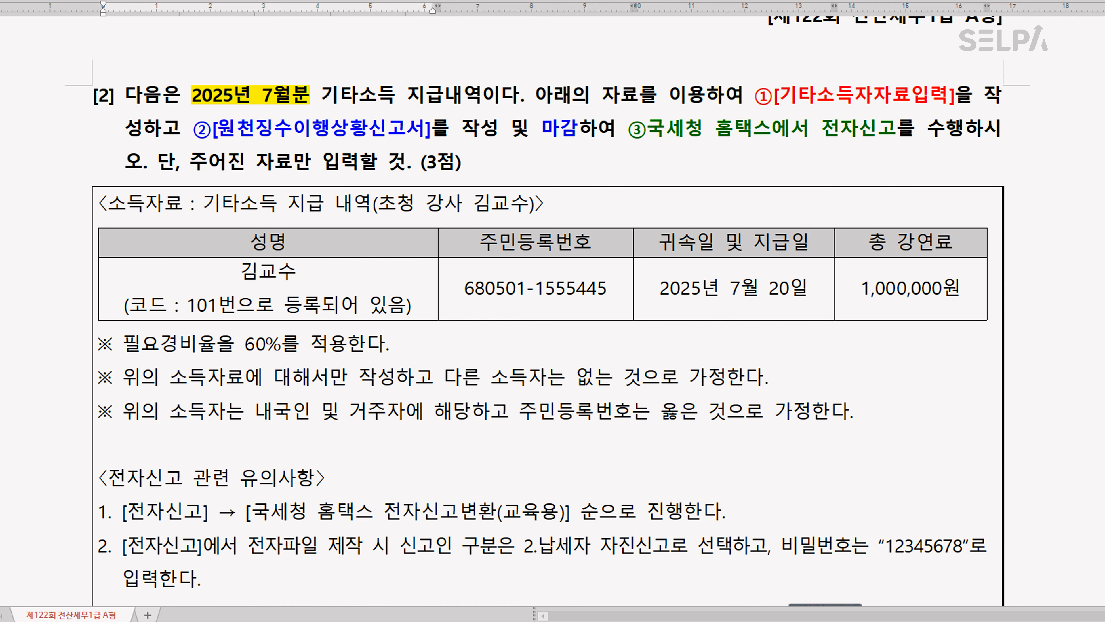
key(alt+Tab)
key(ctrl+Return)
text(ㄱㅌ)
key(Return)
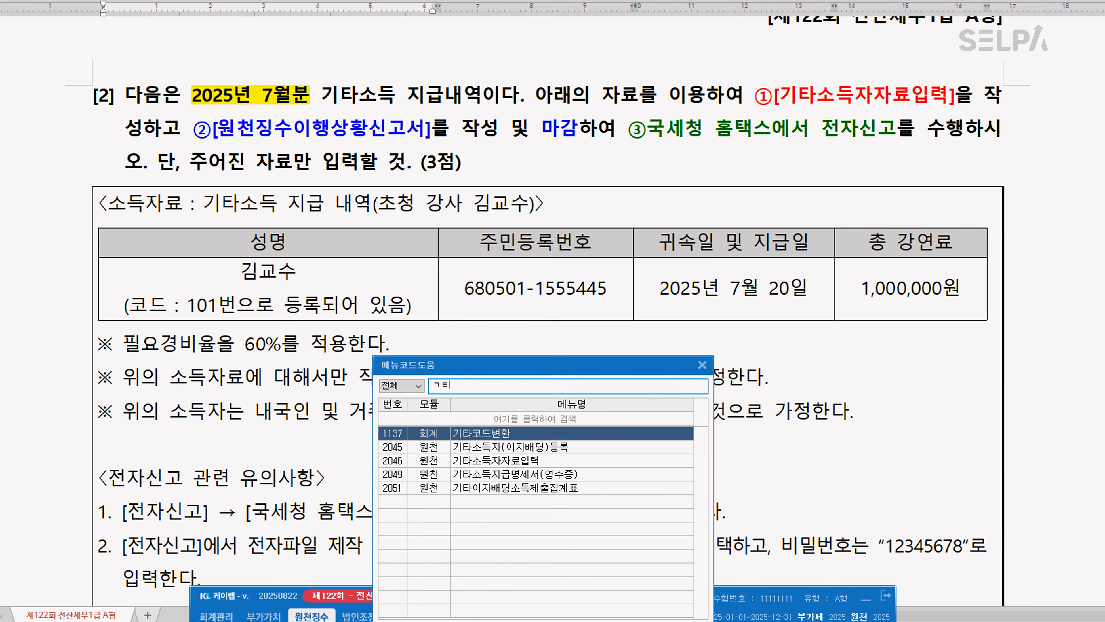
key(Down)
key(Down)
key(Return)
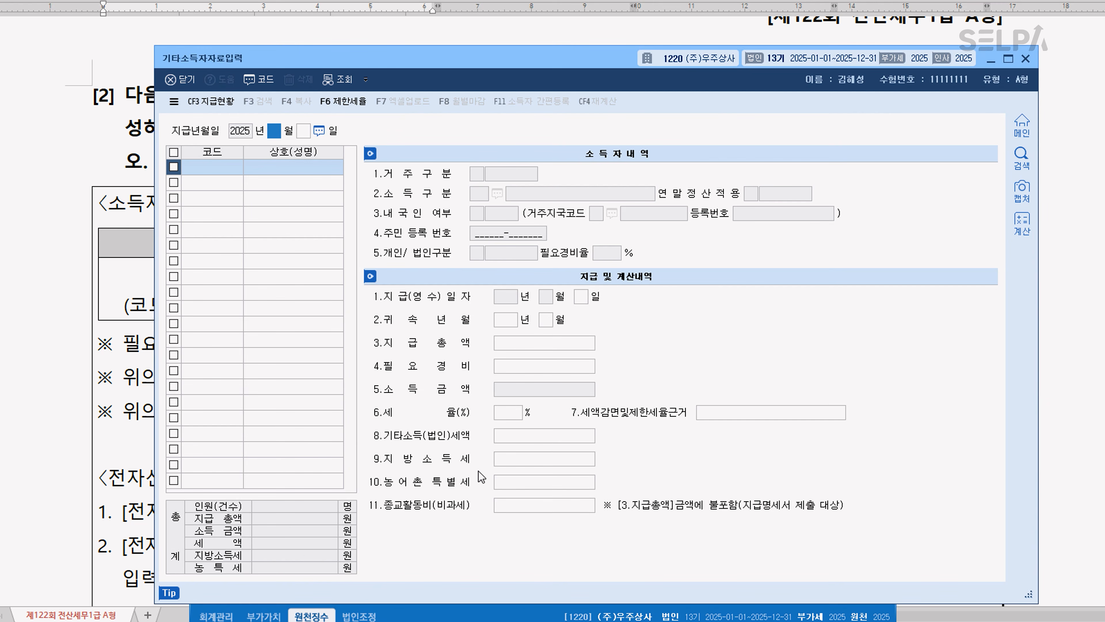
Set the 지급년월일 to 2025-07-20 and load the registered lecturer with code 00101 into the income earner list
drag(505, 68, 507, 232)
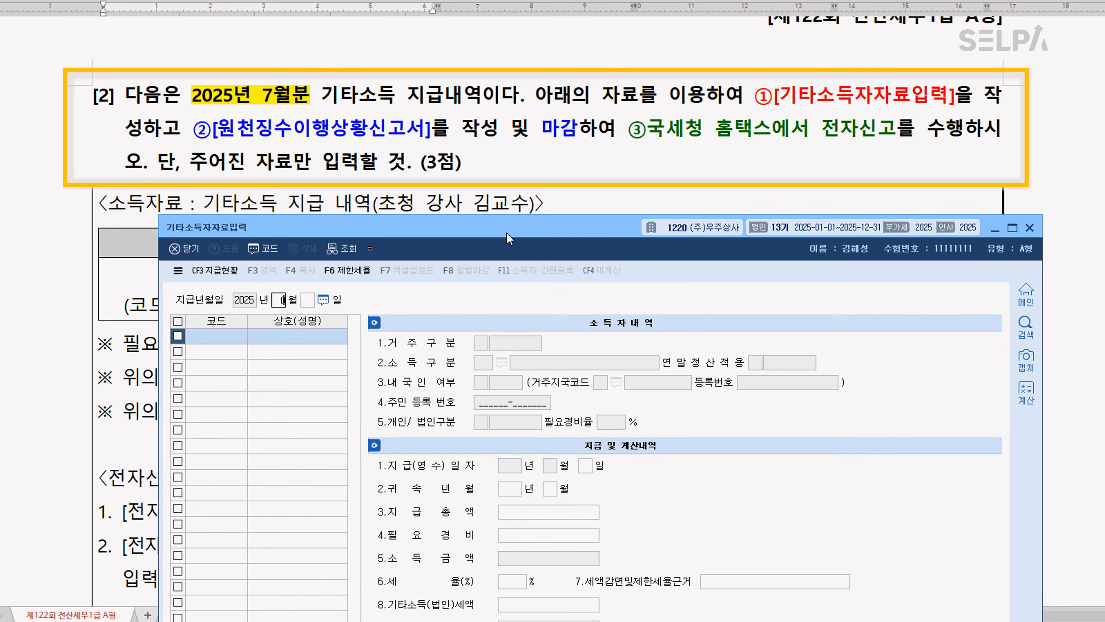
text(7)
key(Return)
drag(578, 227, 551, 417)
text(20)
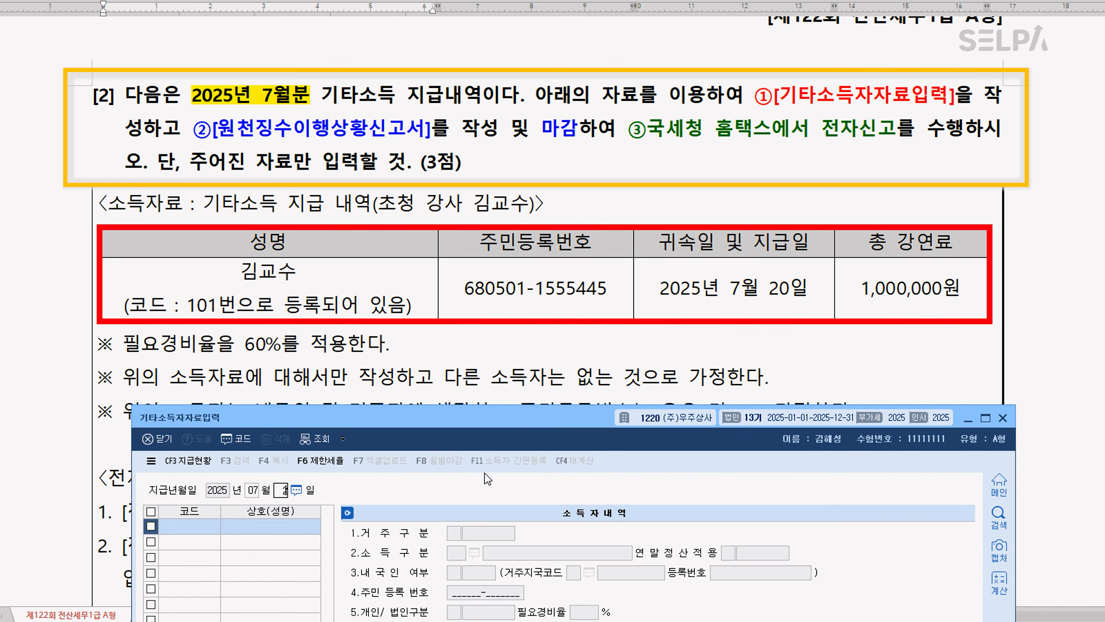
key(Return)
key(F2)
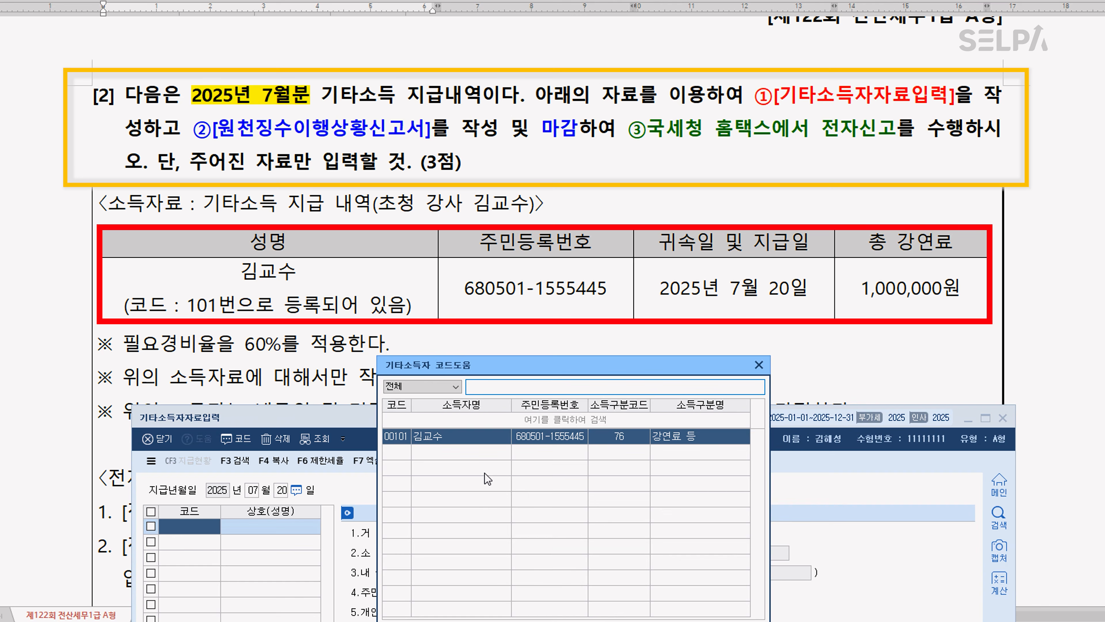
key(Return)
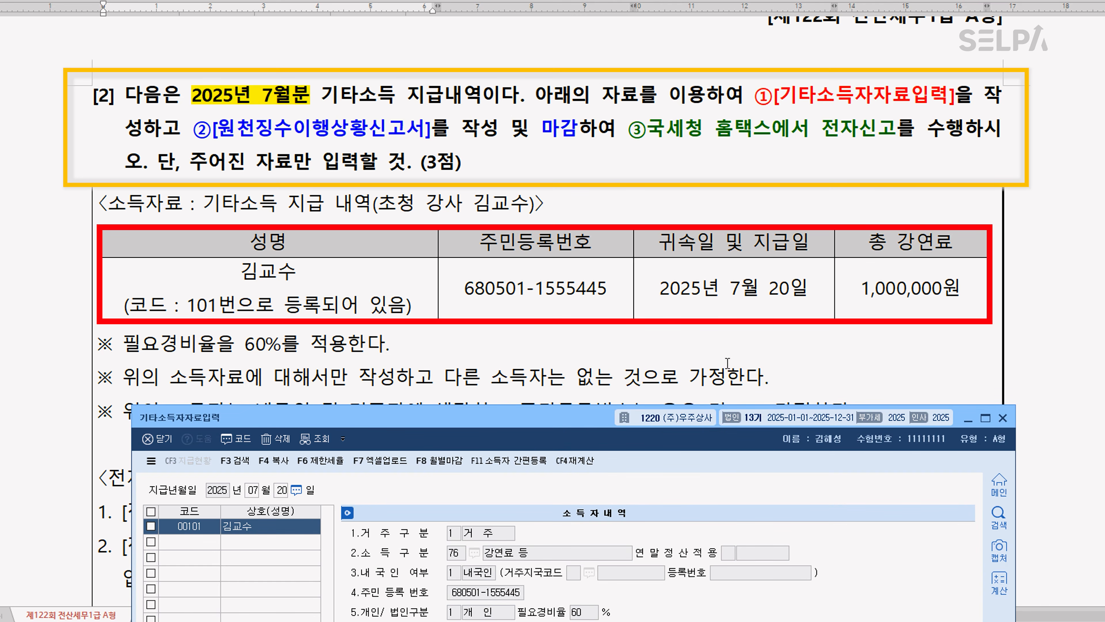
Enter a 지급총액 of 1,000,000 for the lecturer and close 기타소득자자료입력
drag(573, 426, 590, 41)
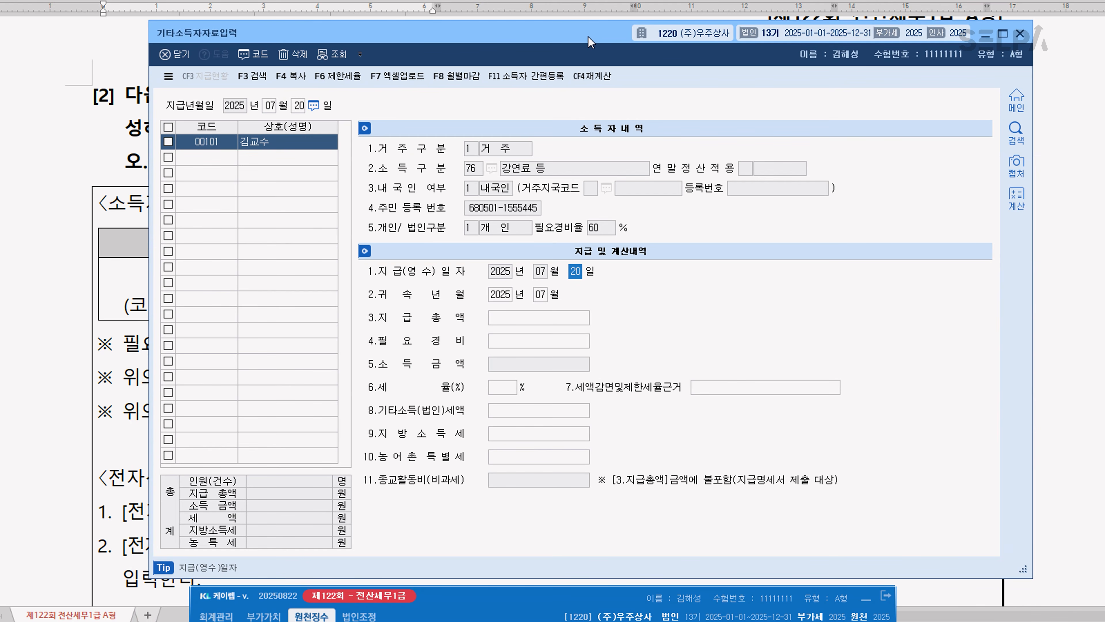
click(553, 323)
text(1000000)
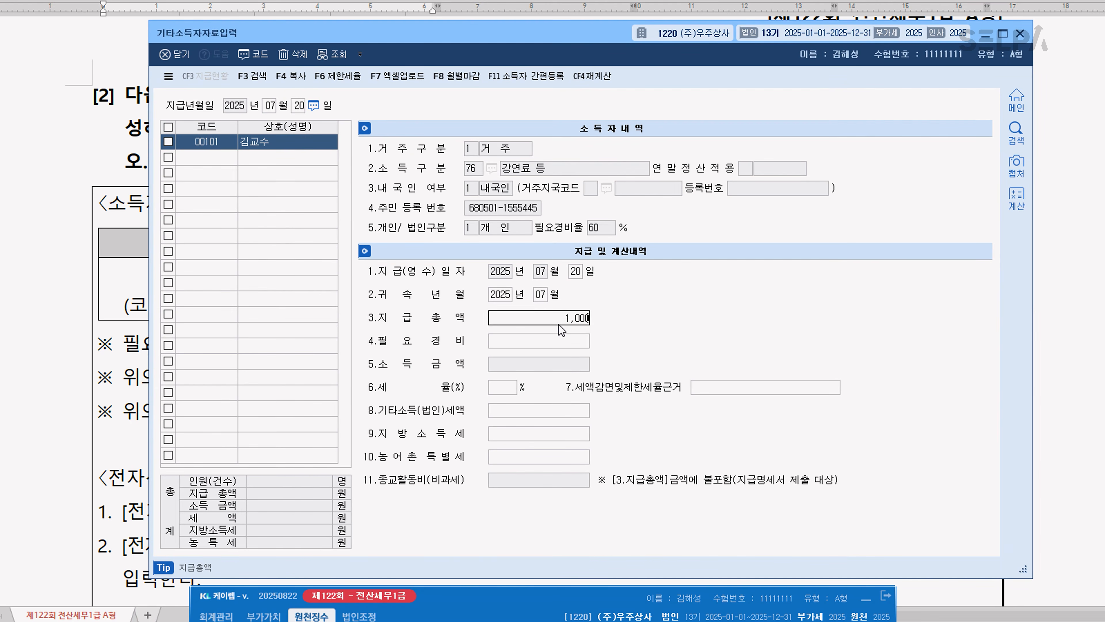
key(Return)
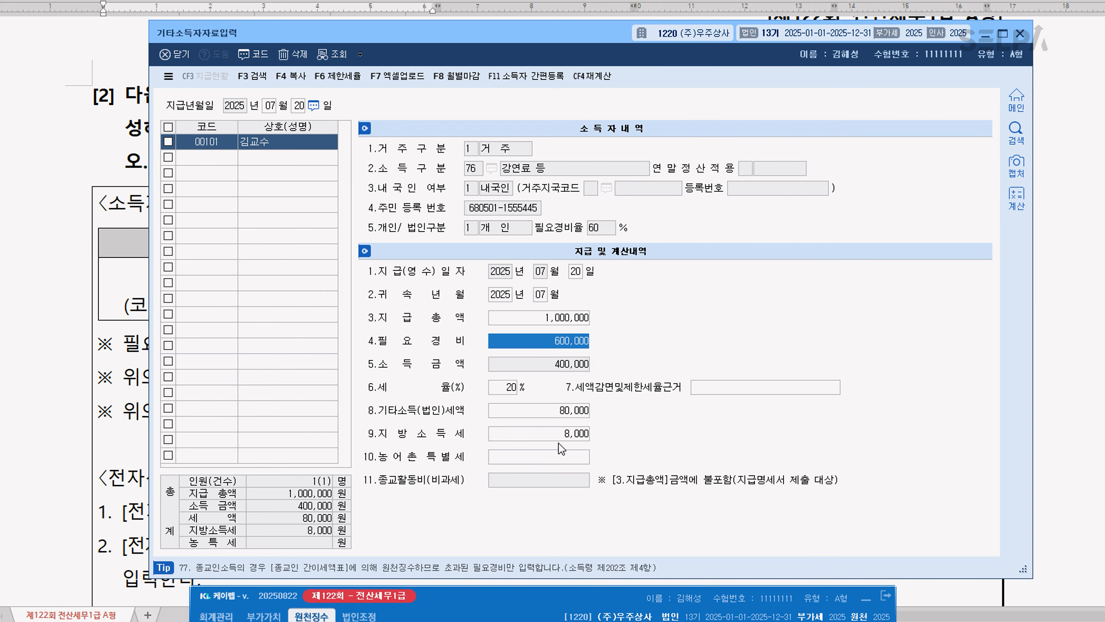
click(234, 159)
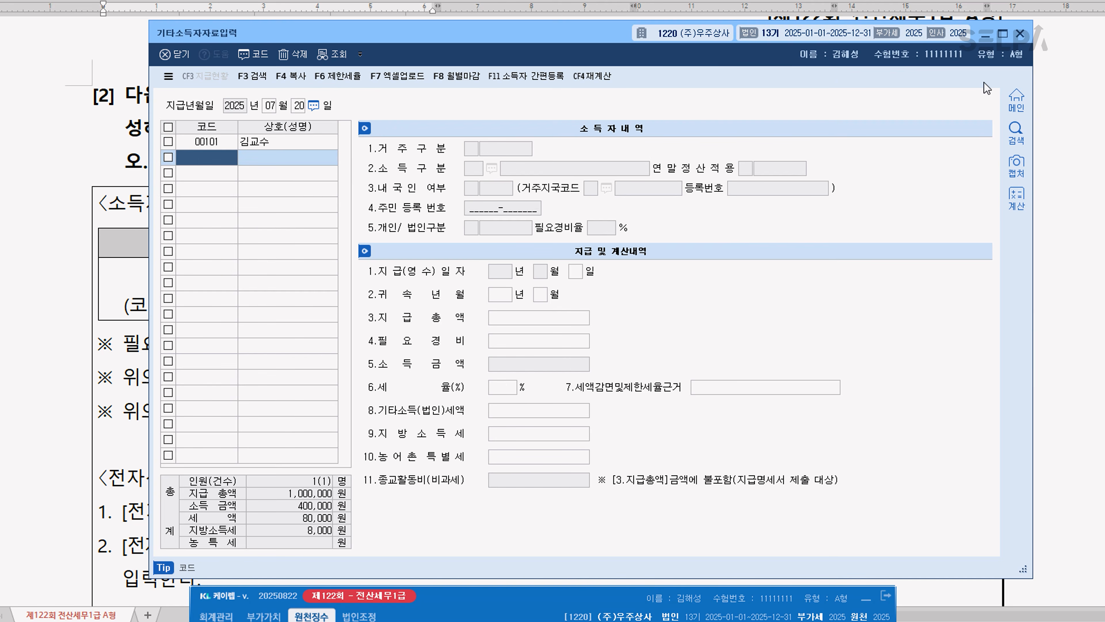
click(1021, 34)
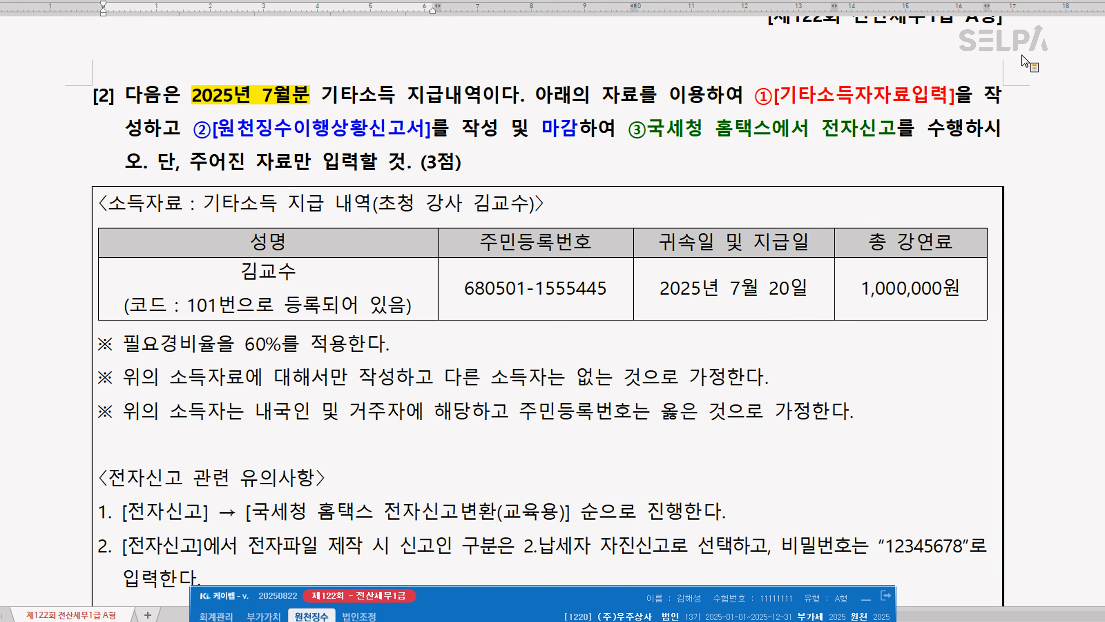
Open 원천징수이행상황신고서 and load the 1.정기신고 with 귀속기간 and 지급기간 both set to 2025년 7월
text(ㅇㅊㅈ)
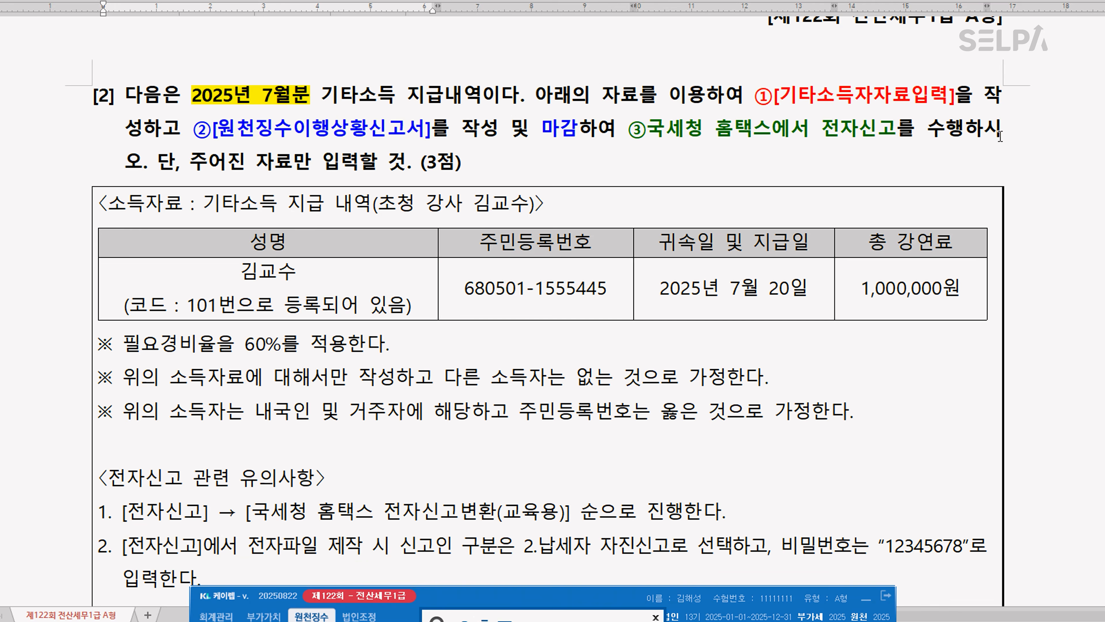
key(Return)
key(Return)
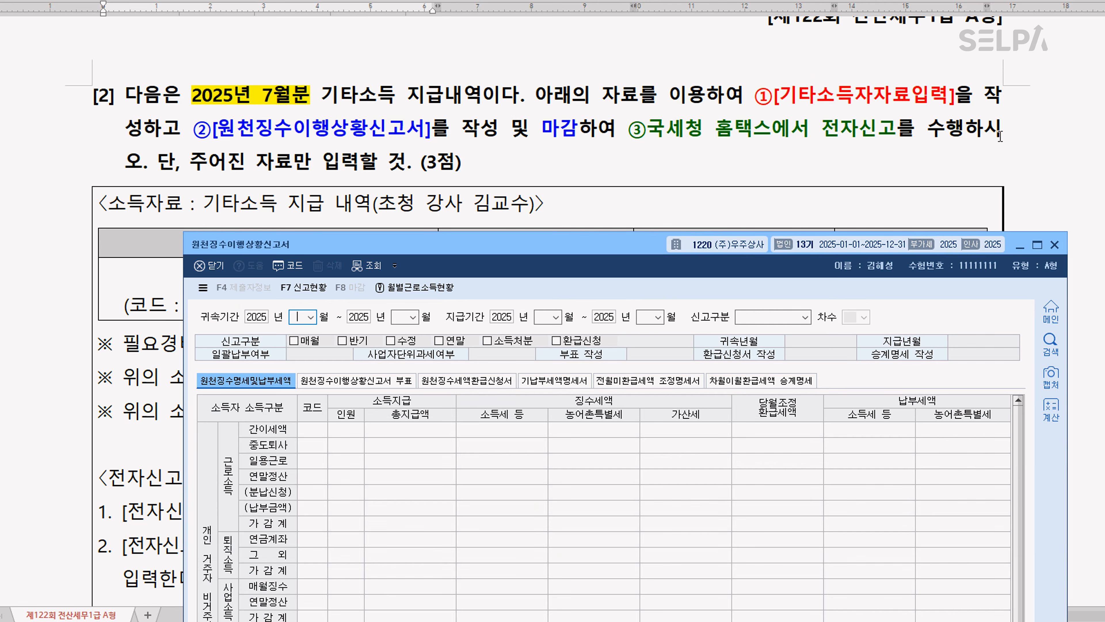
key(Return)
text(7)
key(Return)
key(Return)
text(7)
key(Return)
text(7)
key(Return)
key(Return)
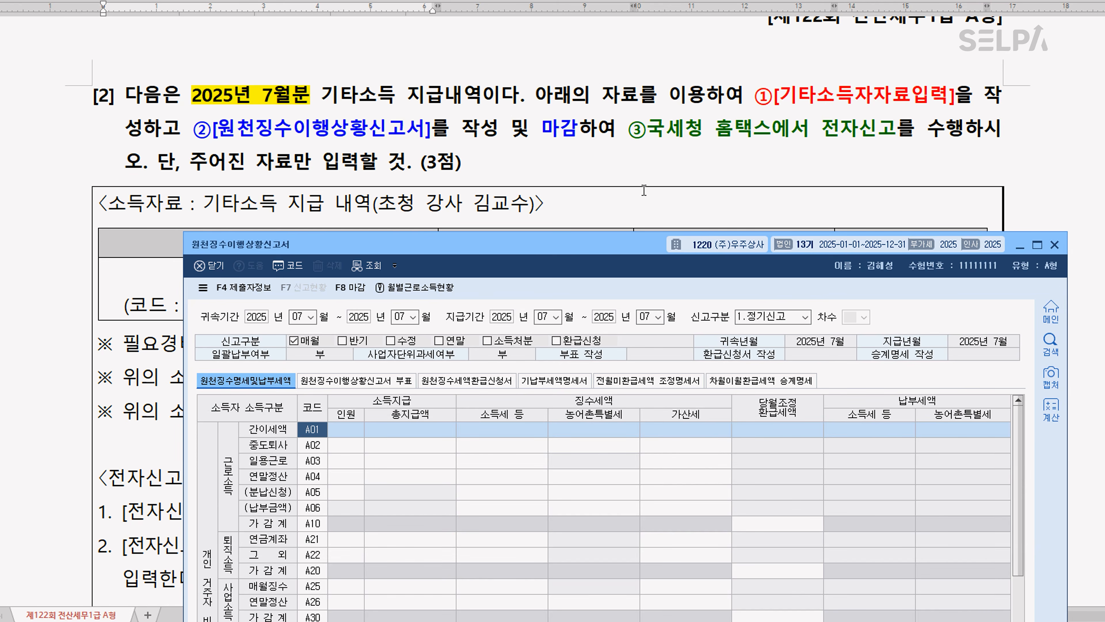
Check the 기타소득 rows of the July 원천징수이행상황신고서 and close the return with 마감
drag(614, 241, 592, 43)
scroll(492, 350, down, 1)
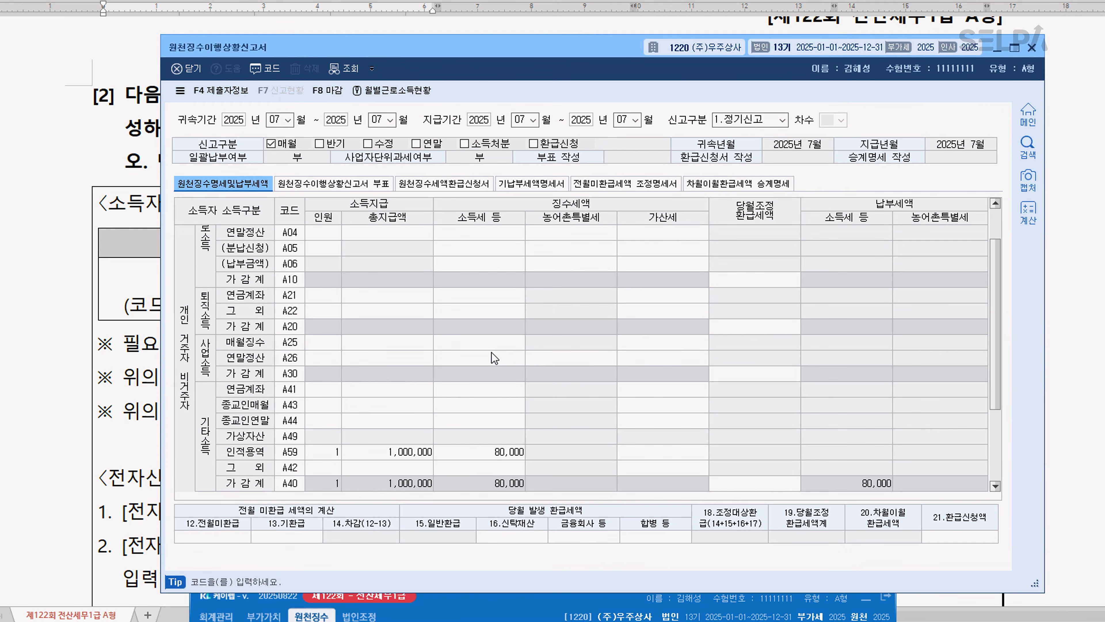
scroll(491, 351, down, 1)
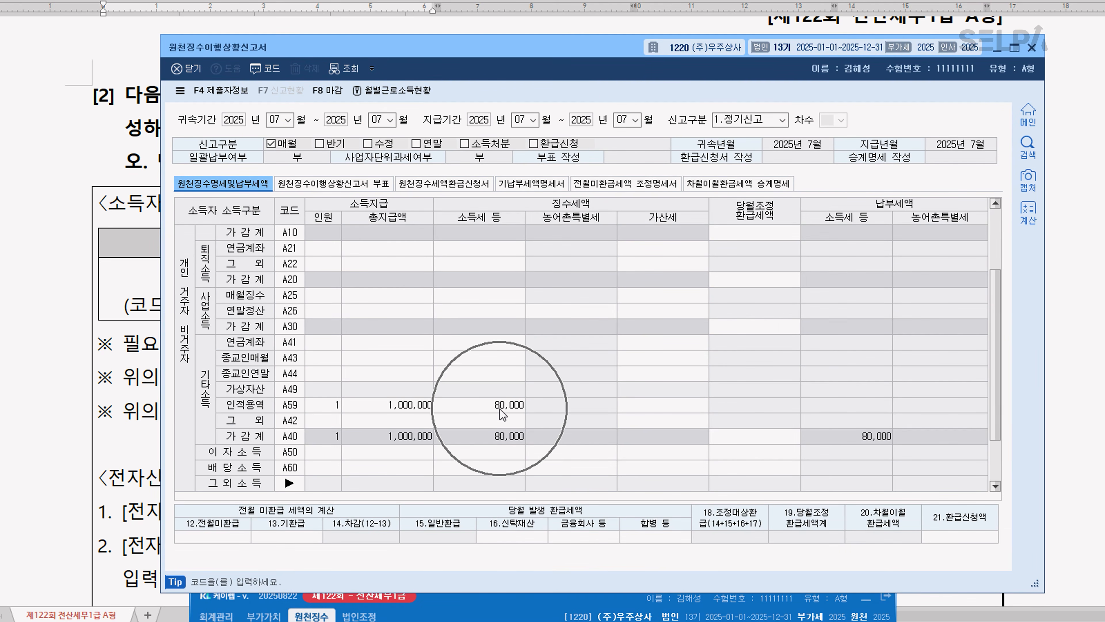
click(330, 90)
click(471, 356)
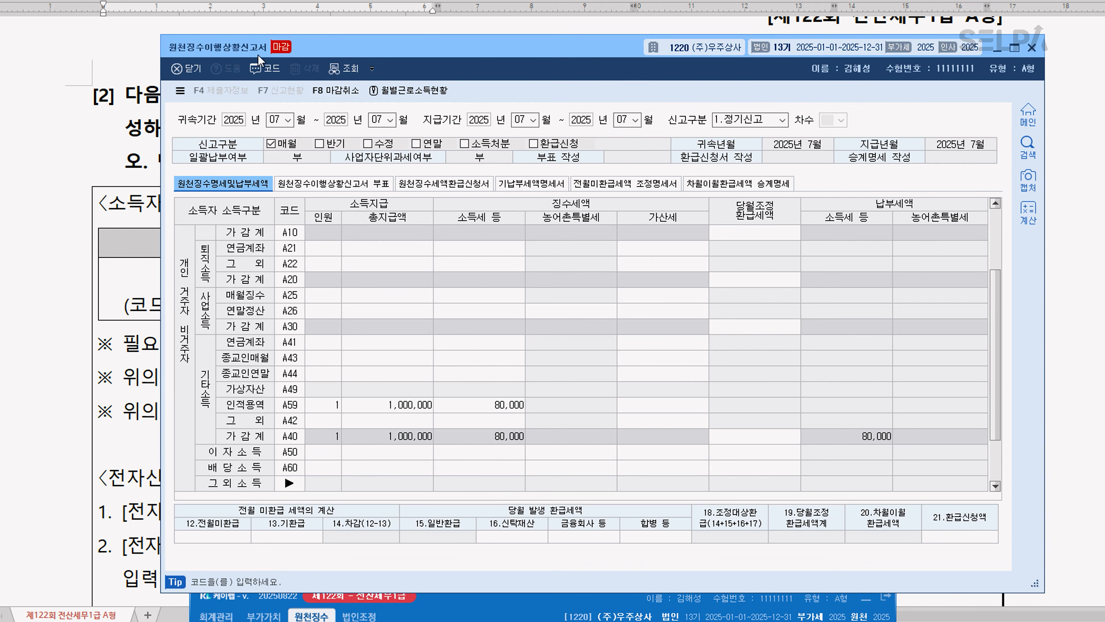
Find the 전자신고 menus and open the 원천 module's 전자신고 (2070)
key(ctrl+Return)
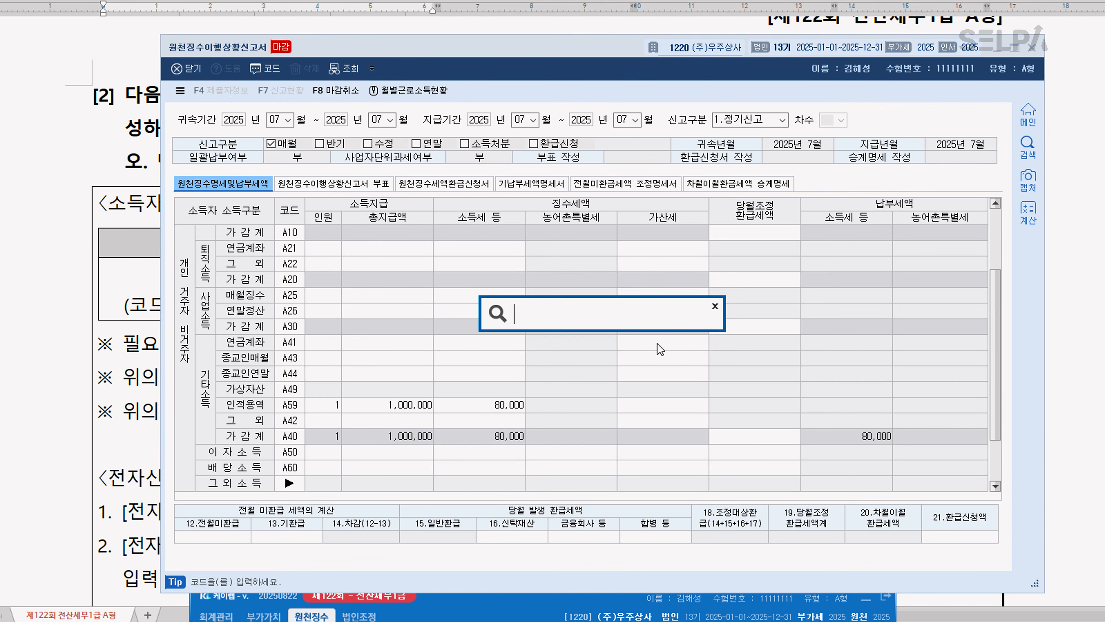
text(ㅈㅈㅅ)
key(Return)
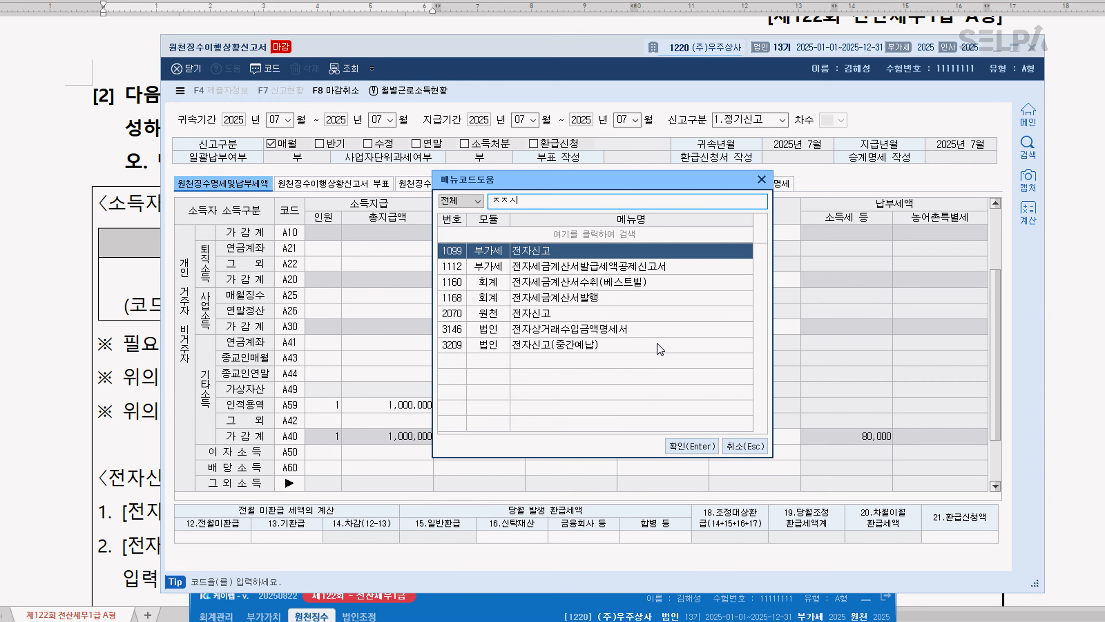
key(Down)
key(Down)
key(Down)
key(Down)
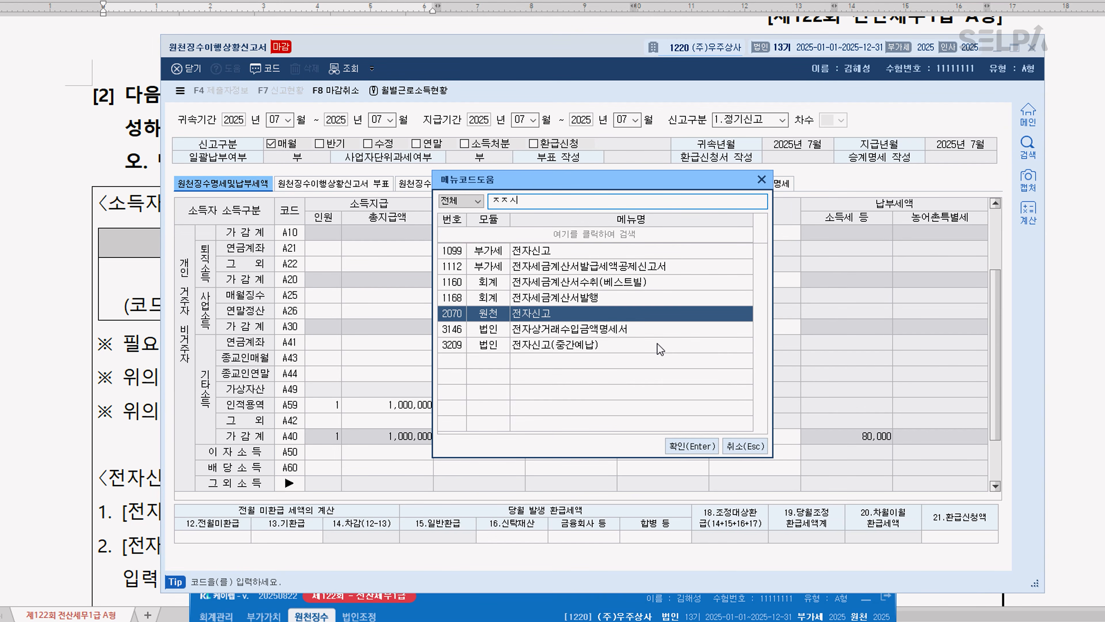
key(Return)
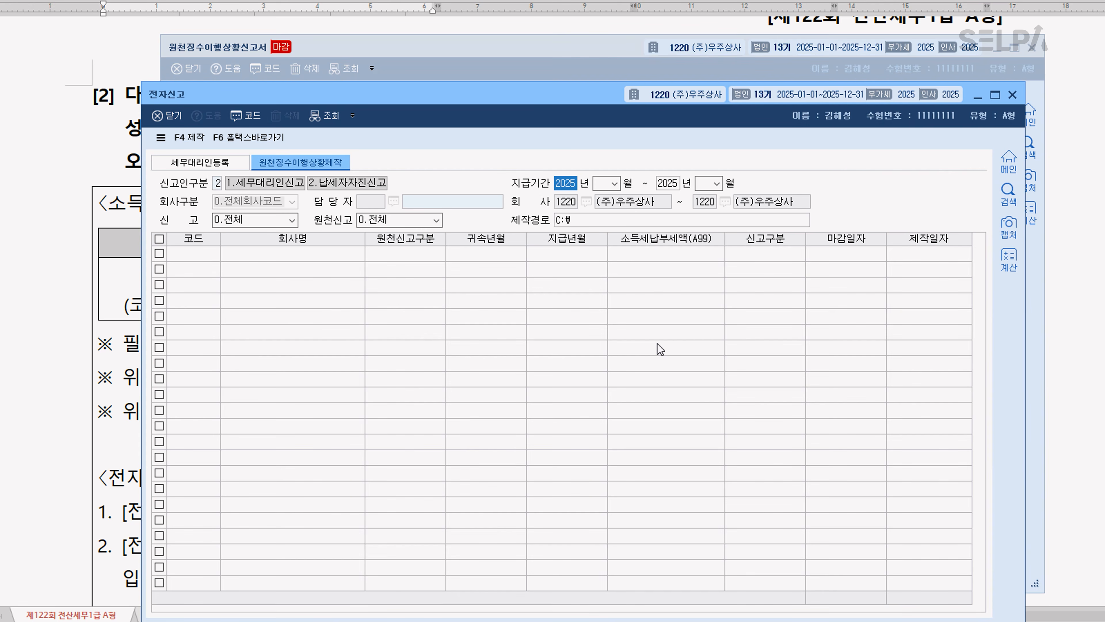
Set the 지급기간 to 2025년 07월 through 2025년 07월 and load the closed return with 신고 and 원천신고 at 0.전체
key(Return)
key(Return)
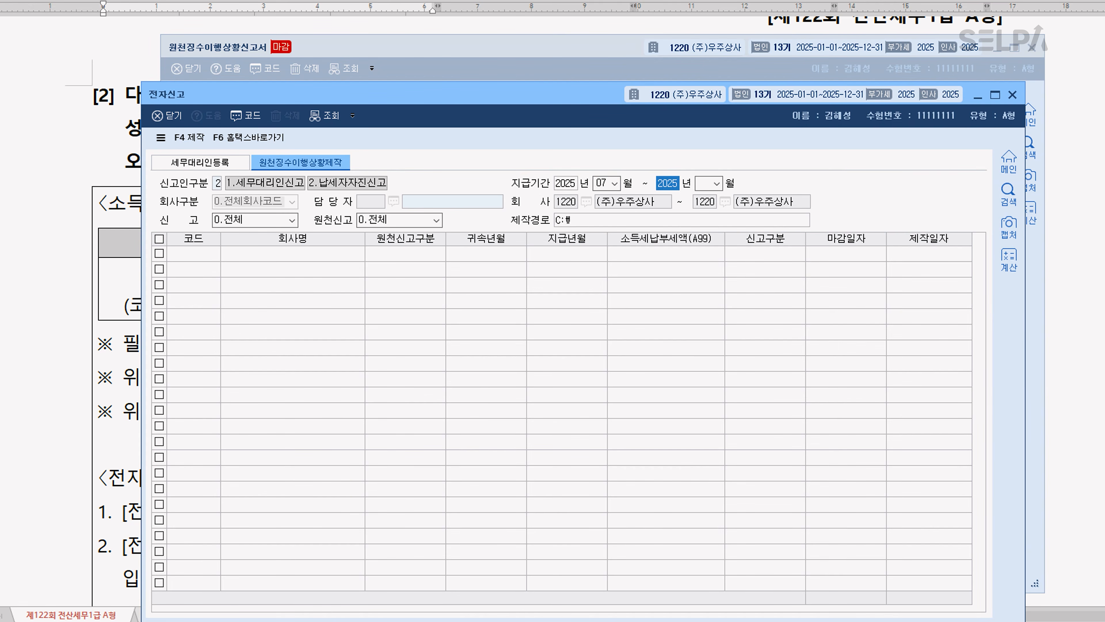
key(Return)
text(07)
key(Return)
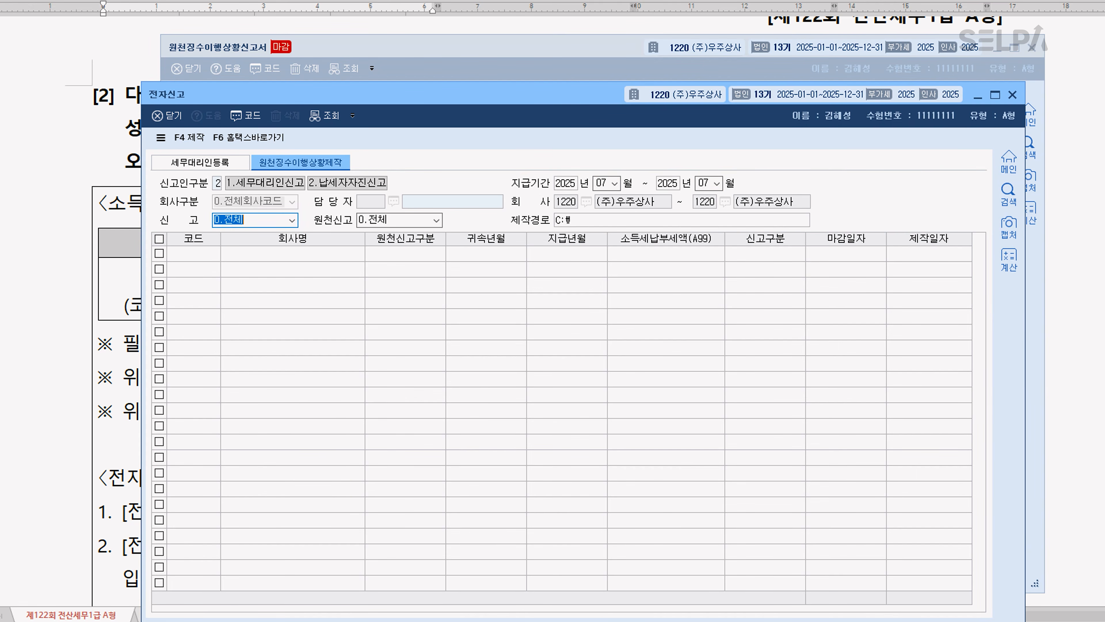
key(Return)
key(Return)
key(Return)
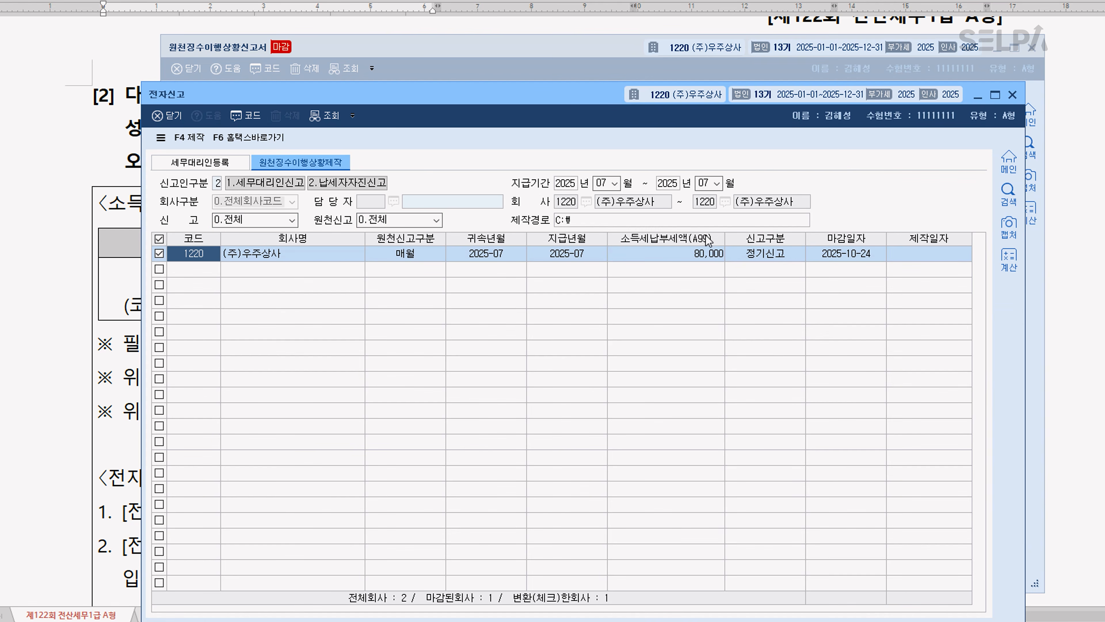
Produce the electronic file for the July 원천징수이행상황신고서 and look up its required password in the exam document's 전자신고 instructions
click(189, 137)
click(592, 398)
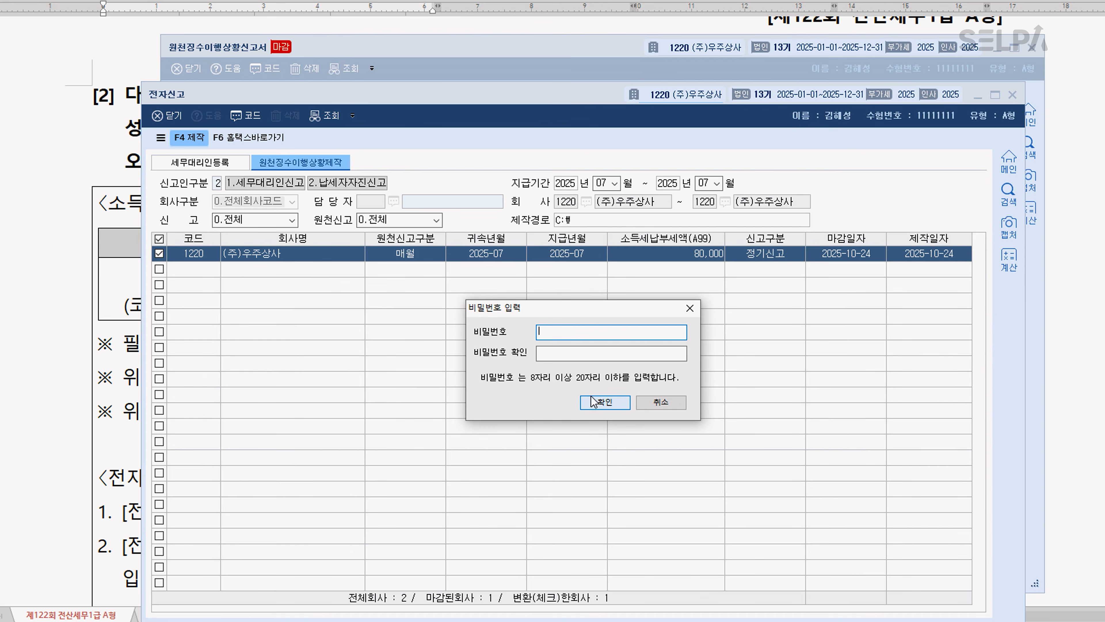
click(118, 479)
scroll(793, 537, down, 1)
scroll(793, 538, down, 2)
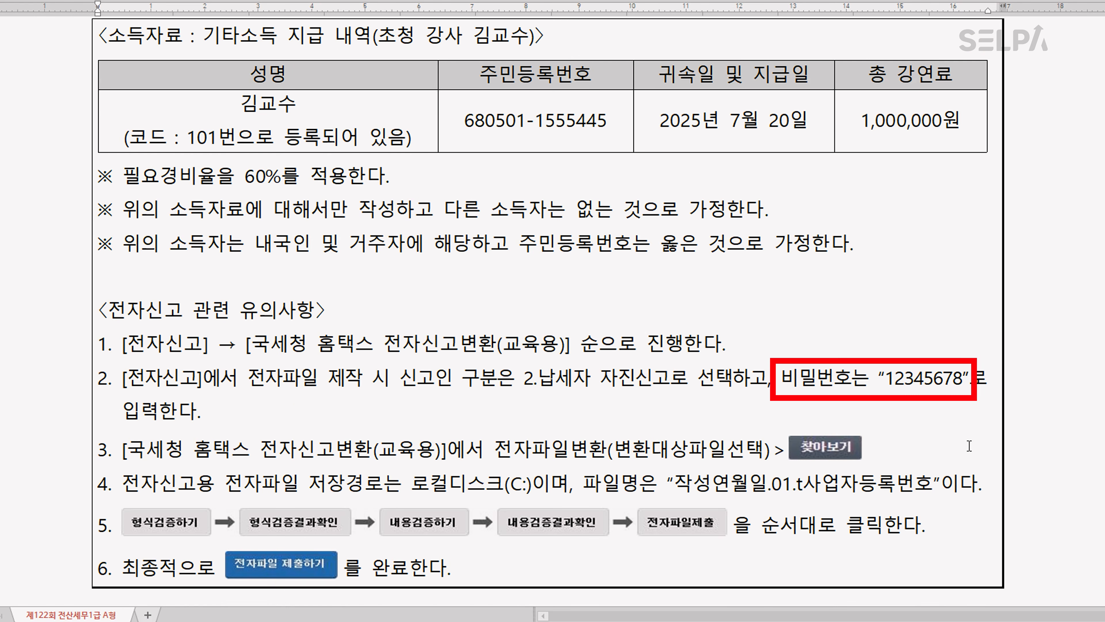
key(alt+Tab)
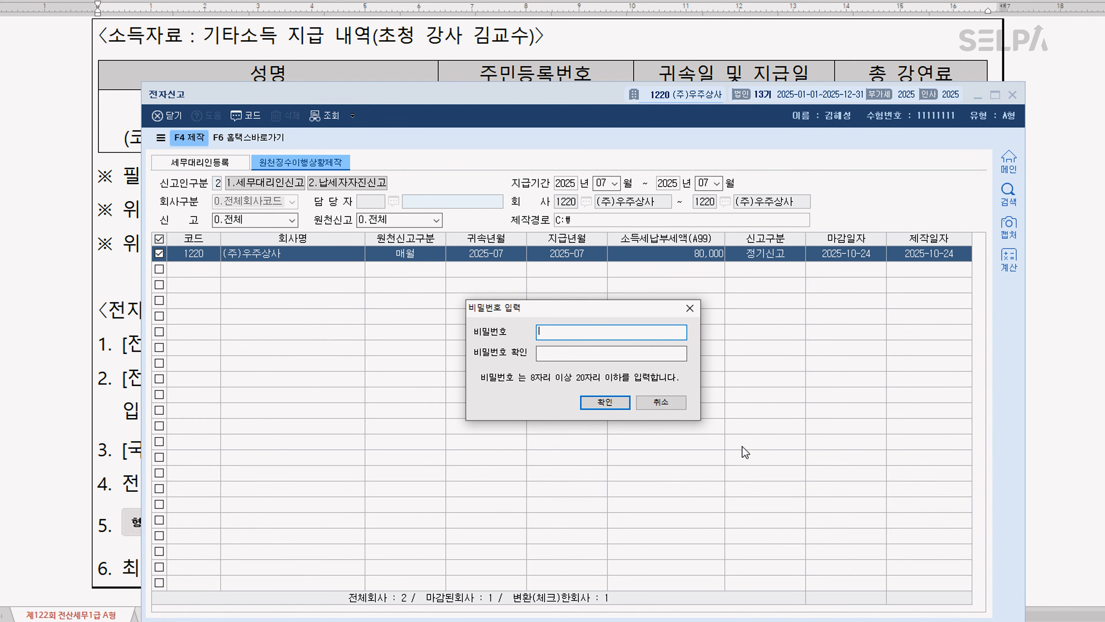
text(12345678)
Enter the file password in 비밀번호 and 비밀번호 확인 to encrypt the electronic file
key(Tab)
text(12)
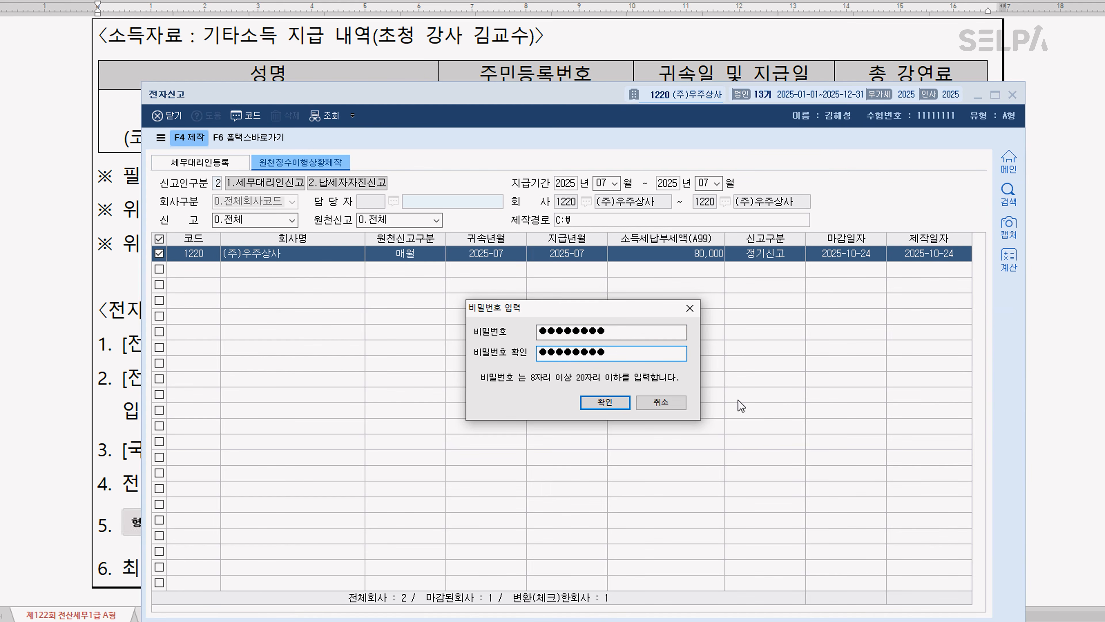
click(603, 402)
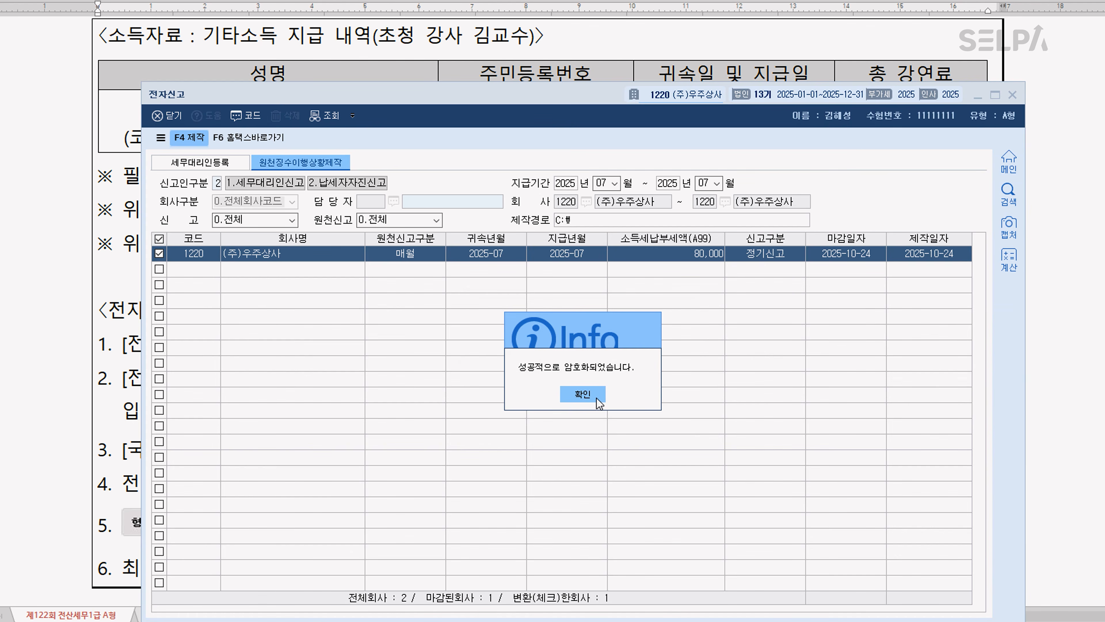
click(597, 399)
Go to 국세청 홈택스 전자신고변환(교육용) and select the produced 20251024.01 file from 로컬 디스크 (C:) as the conversion target
click(256, 141)
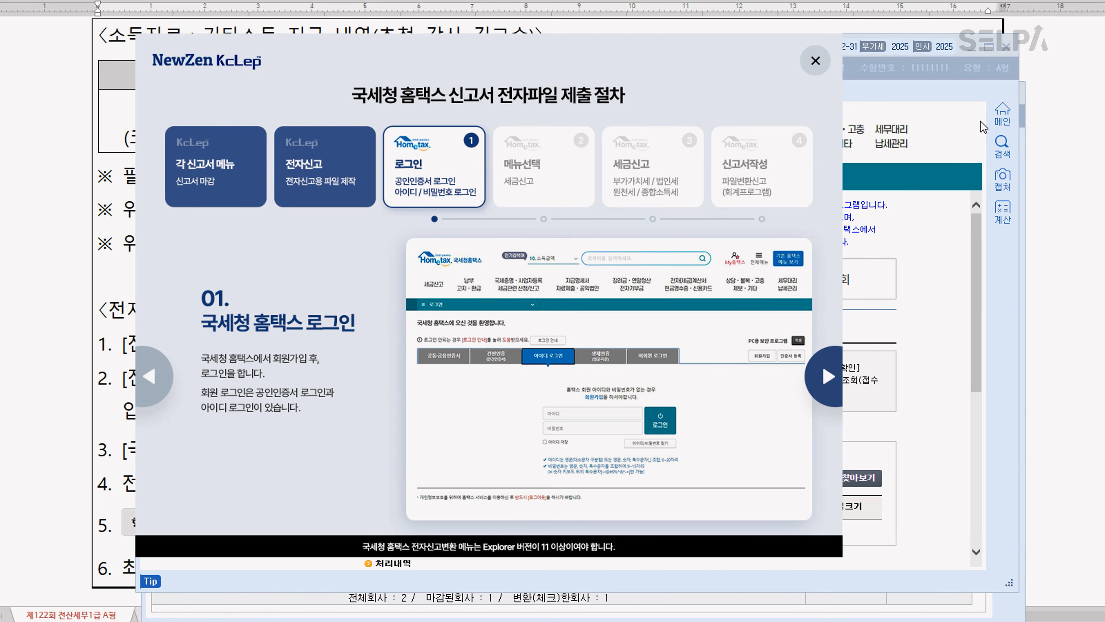
click(815, 60)
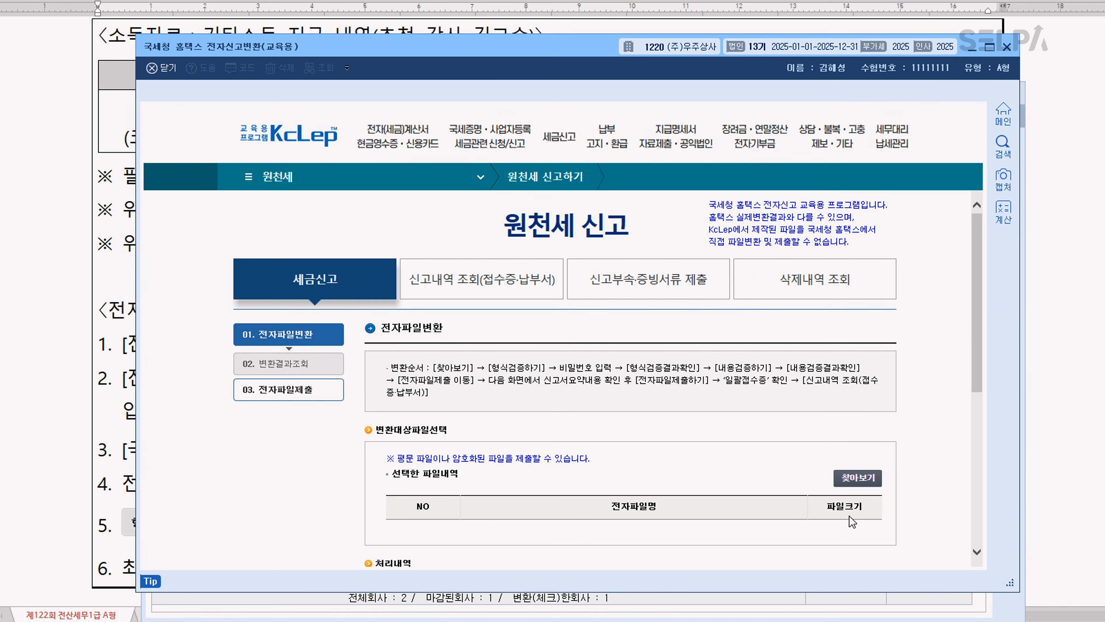
click(869, 479)
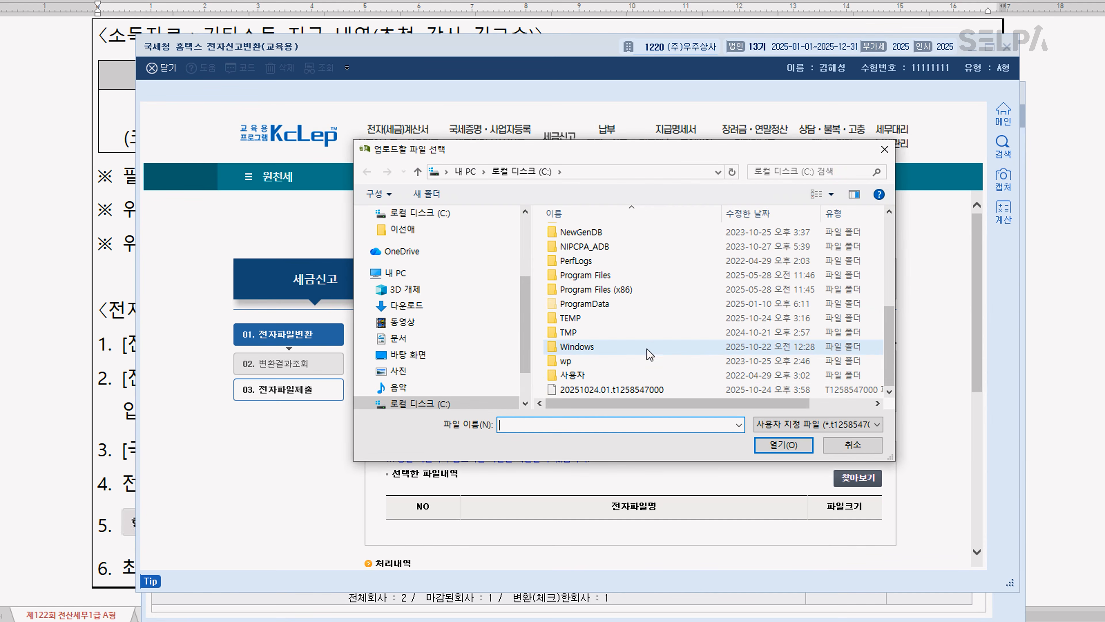
click(649, 390)
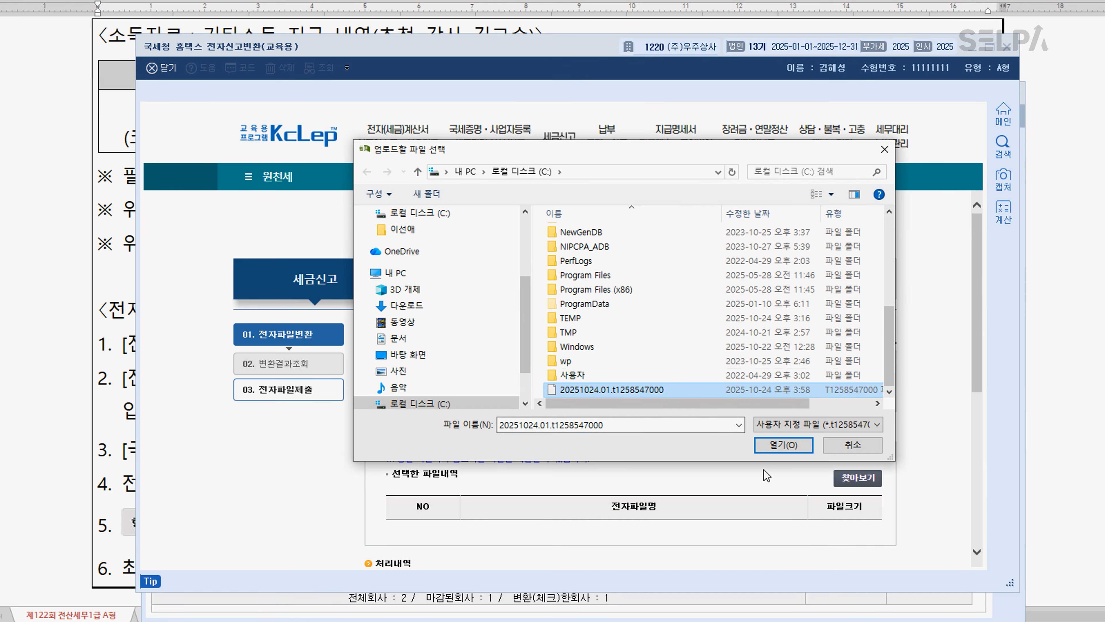
click(781, 444)
Run 형식검증하기 on the selected file with the file password and check it with 형식검증결과확인
scroll(778, 444, down, 7)
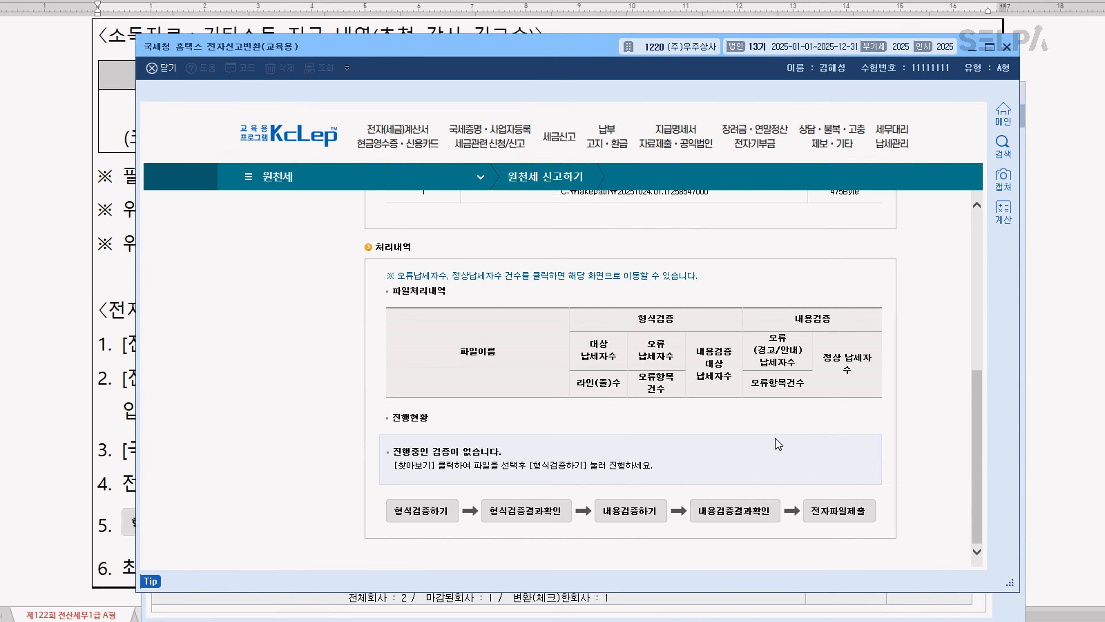
click(420, 512)
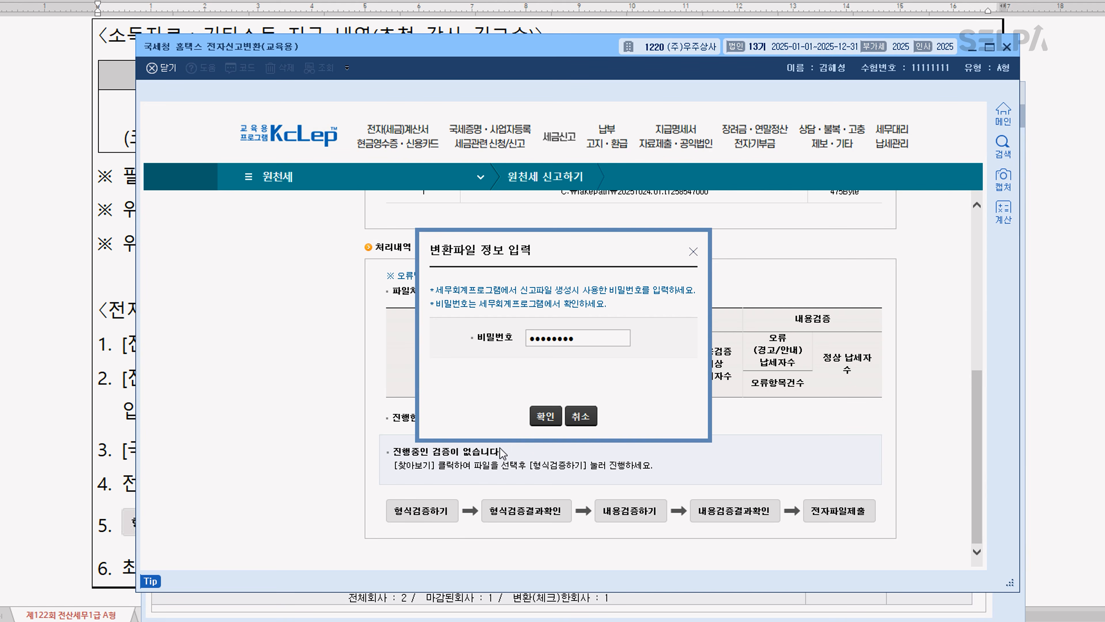
click(546, 416)
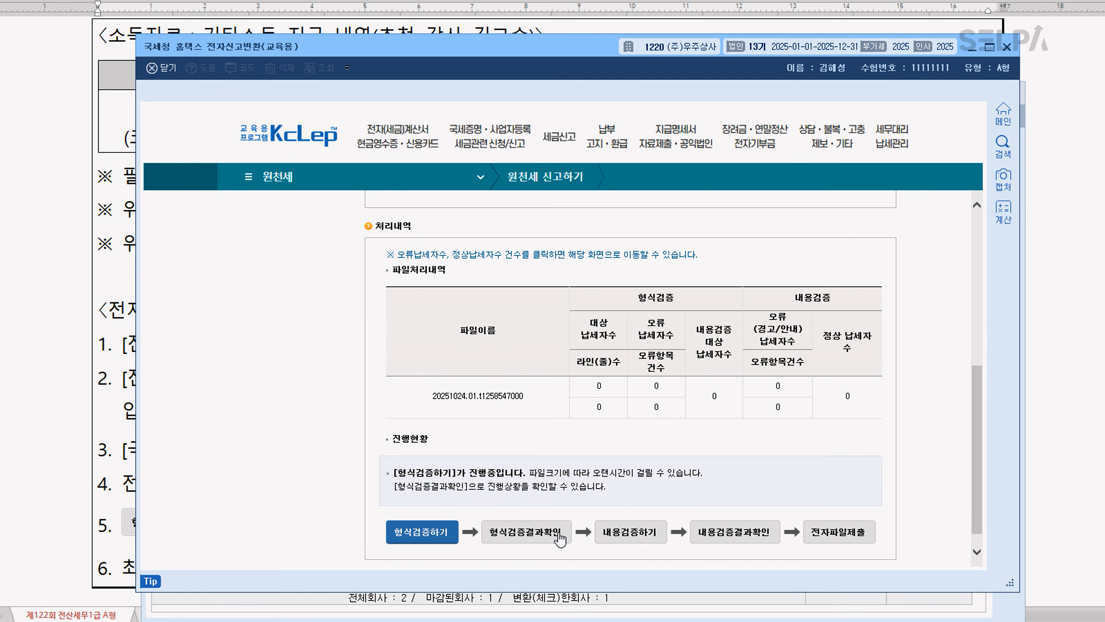
click(544, 537)
Run 내용검증하기, check it with 내용검증결과확인, and proceed to 전자파일제출
click(642, 539)
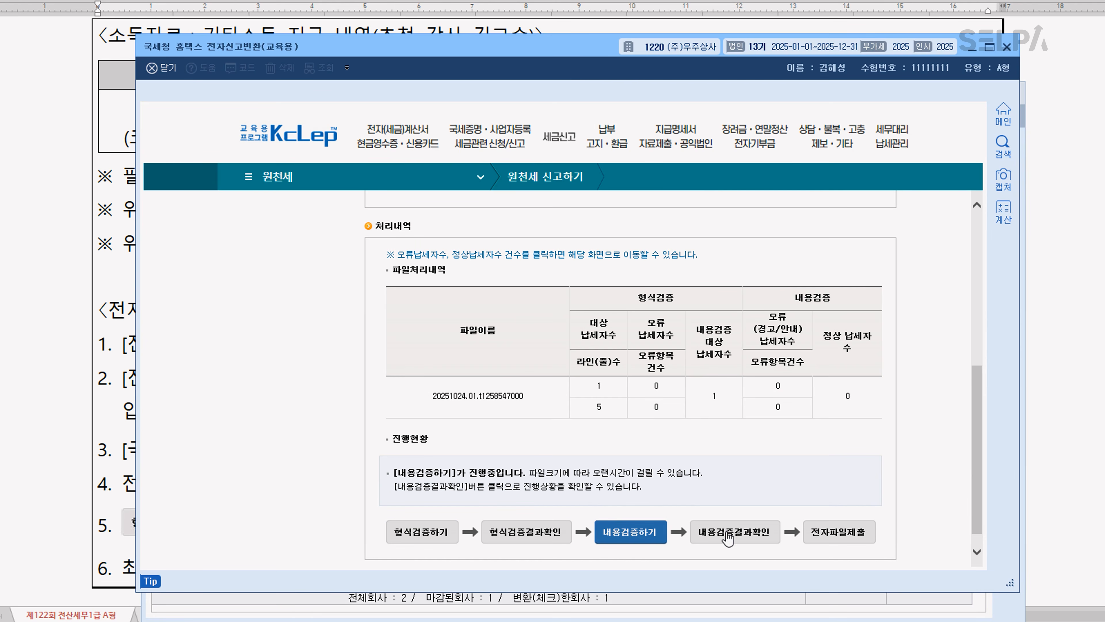
click(743, 532)
click(854, 537)
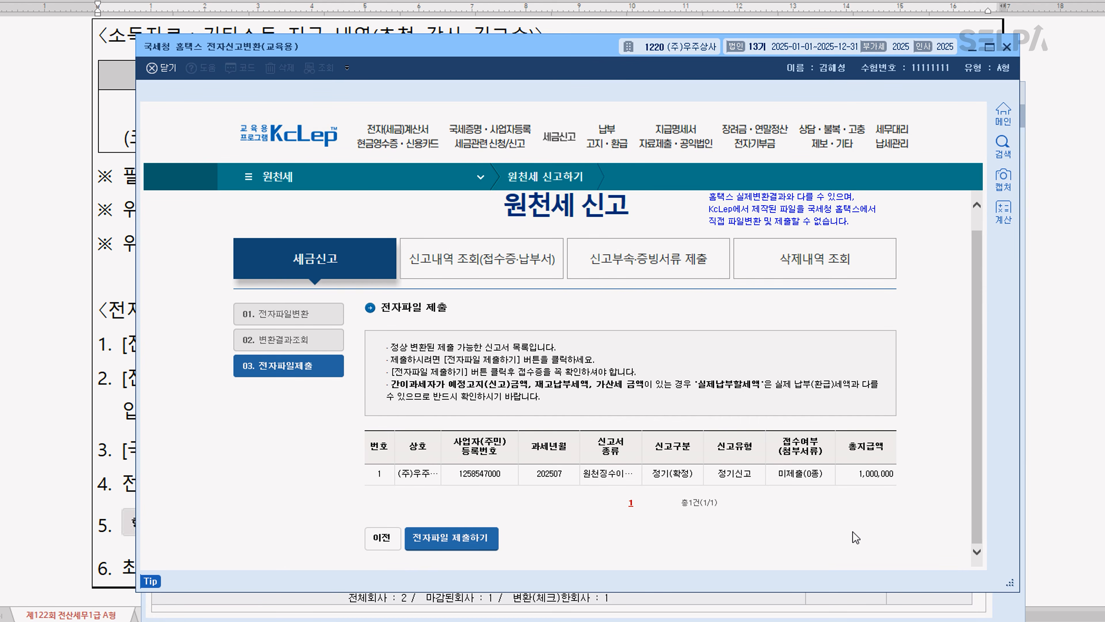
Submit the converted 202507 return with 전자파일 제출하기 and close the 원천세 신고서 접수증
click(437, 539)
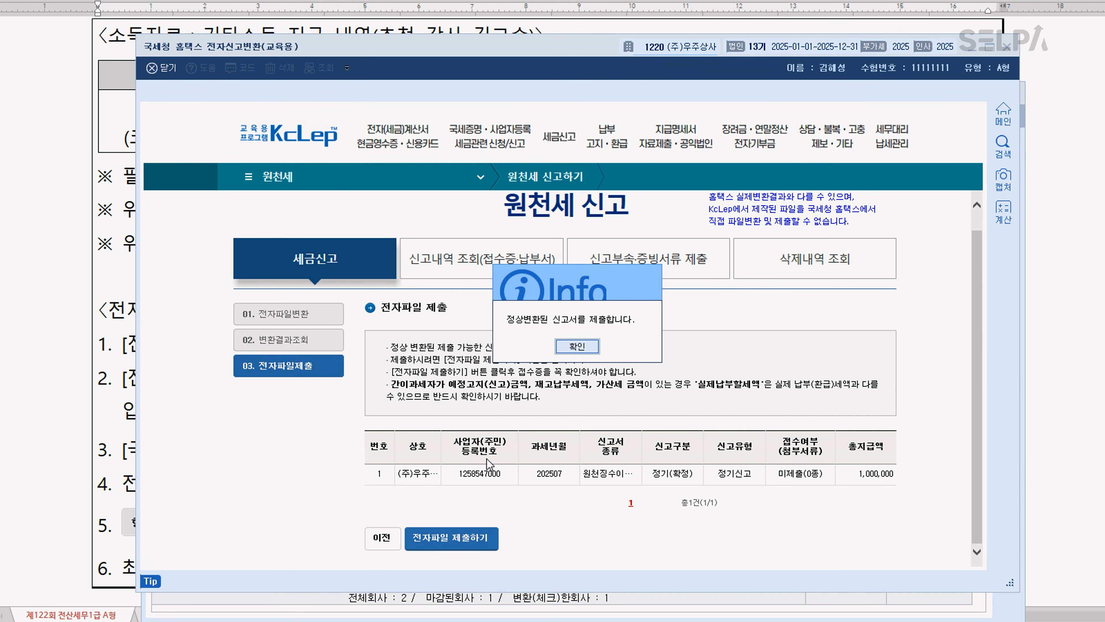
click(579, 347)
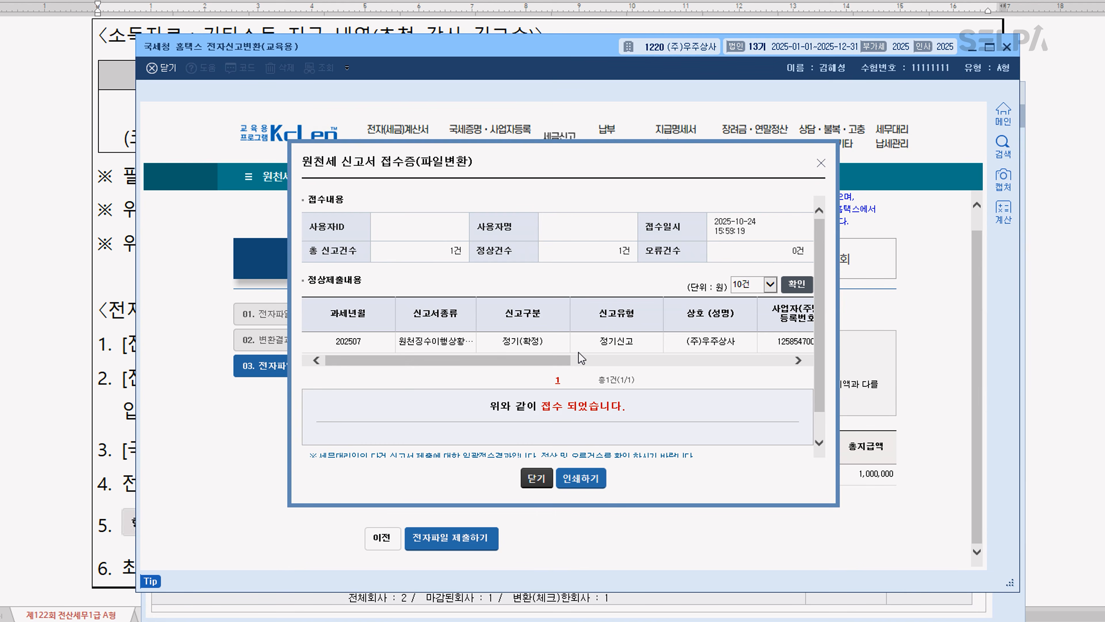
click(538, 482)
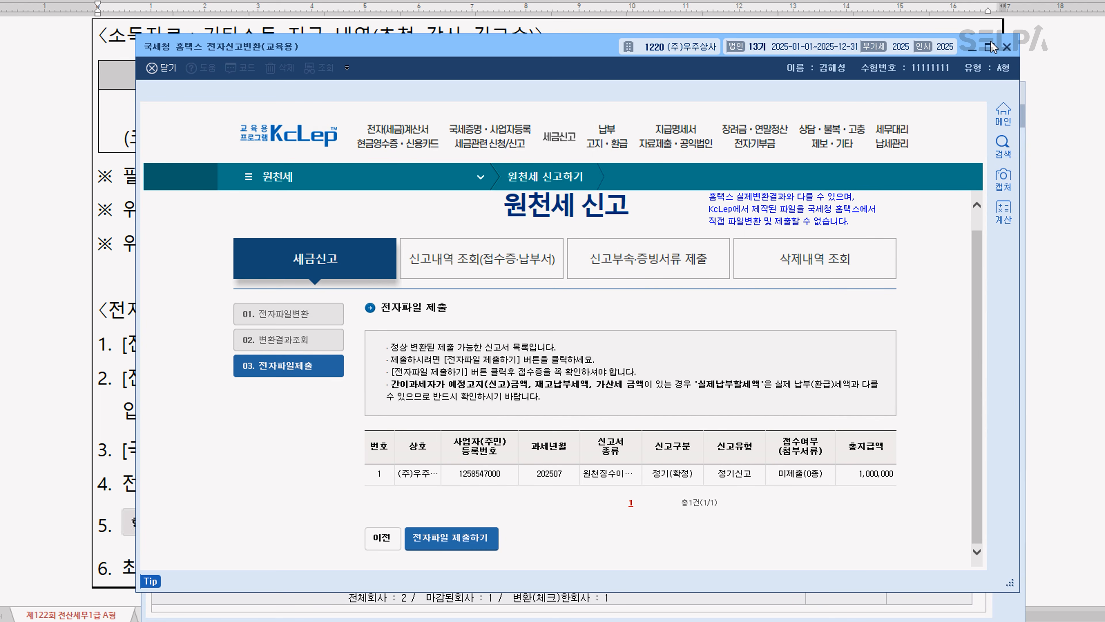
Close the 홈택스 전자신고변환 and 전자신고 windows and bring up 문제5 in the exam document
click(1007, 47)
click(1006, 48)
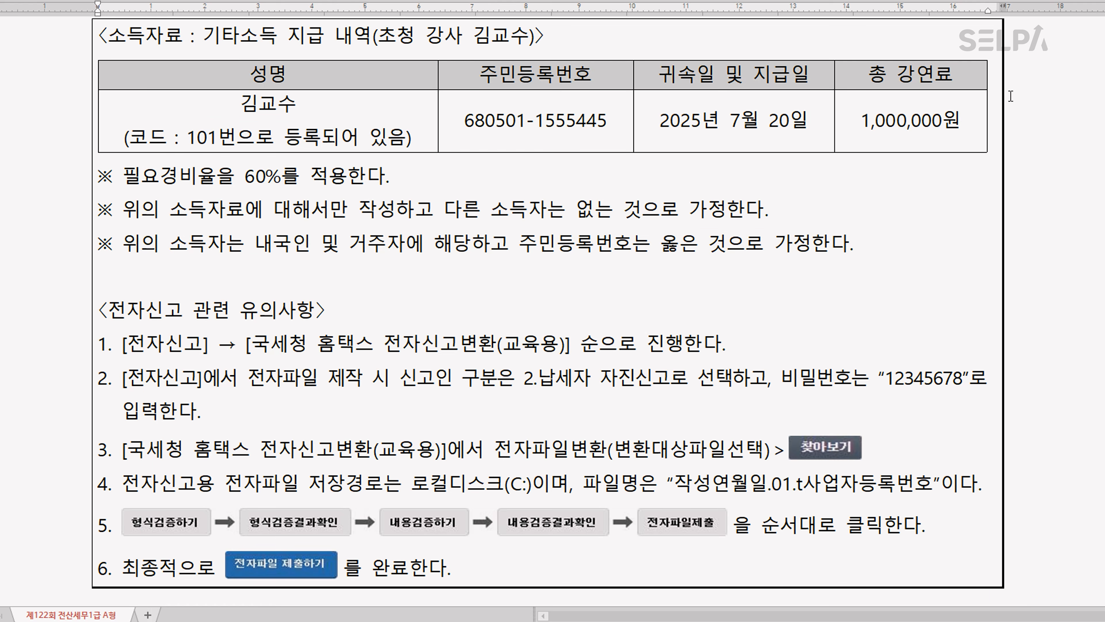
scroll(488, 361, down, 5)
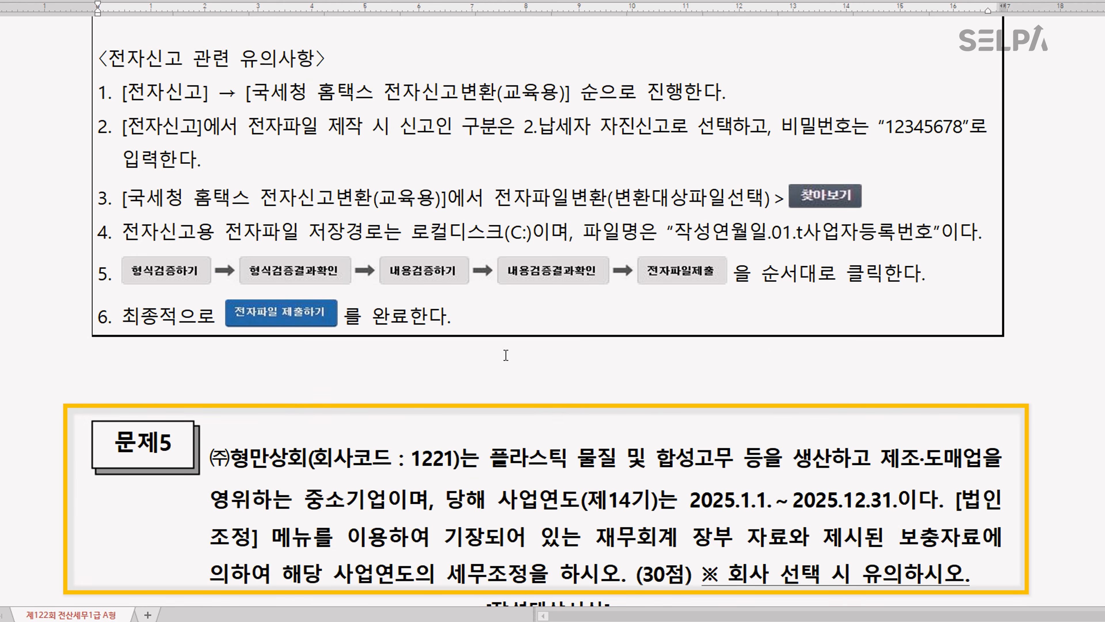